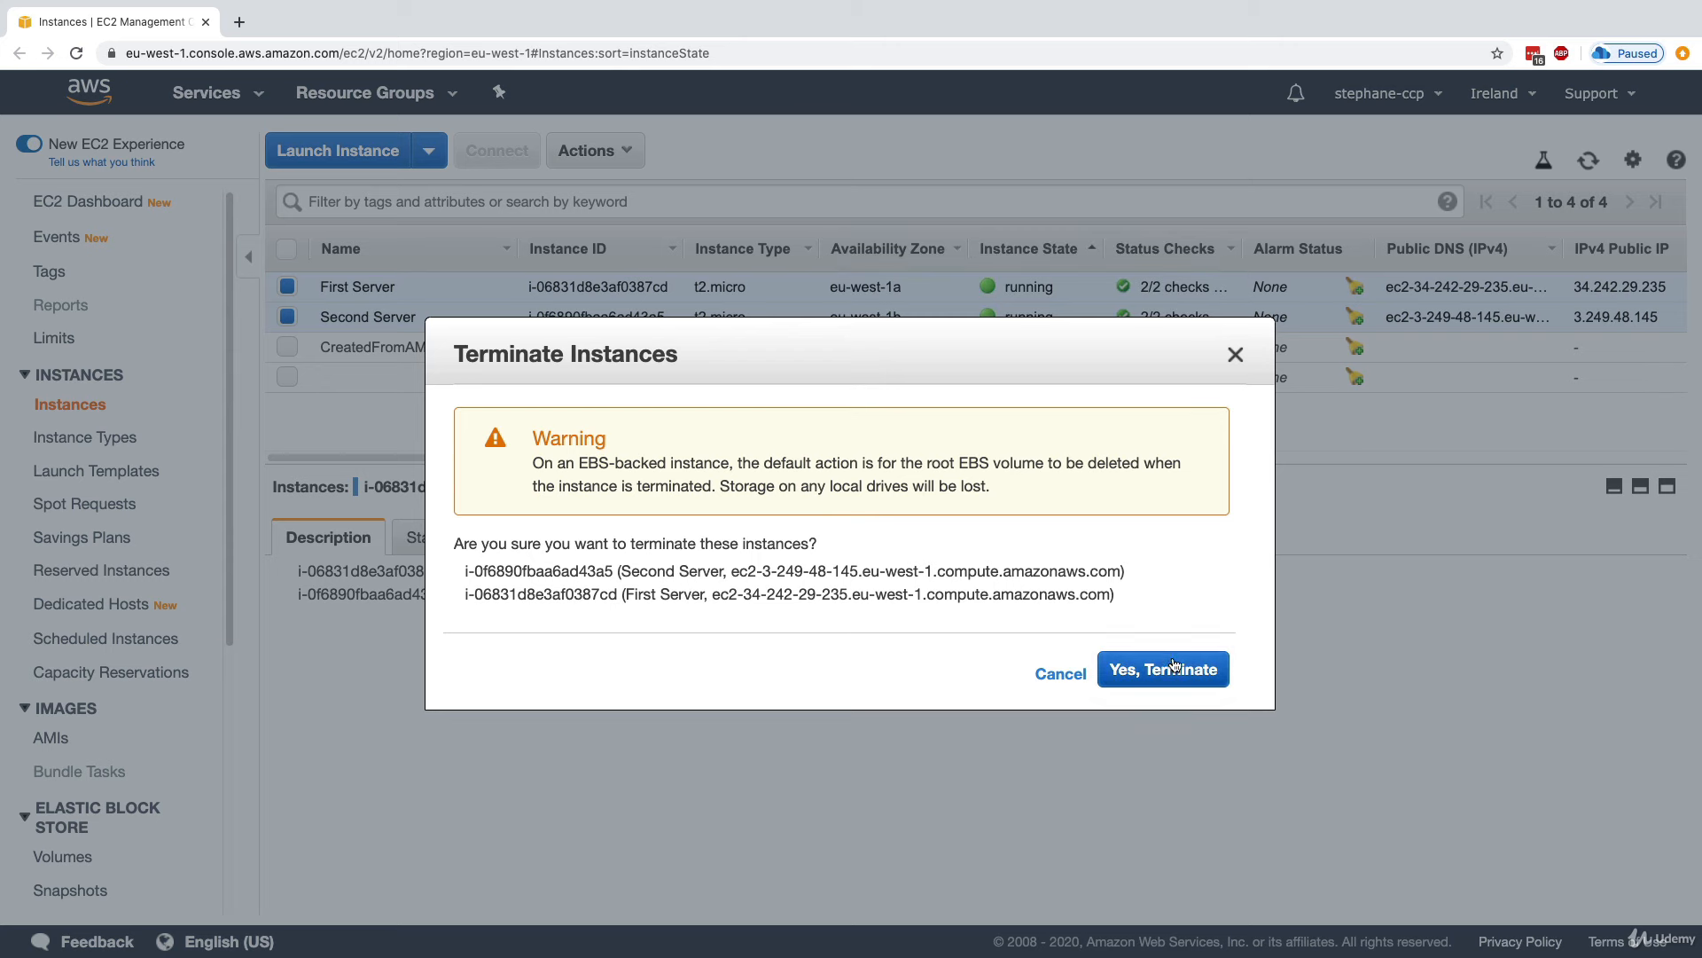
Confirm terminating the First Server and Second Server instances, and open the Auto Scaling Groups page.
left_click(1171, 658)
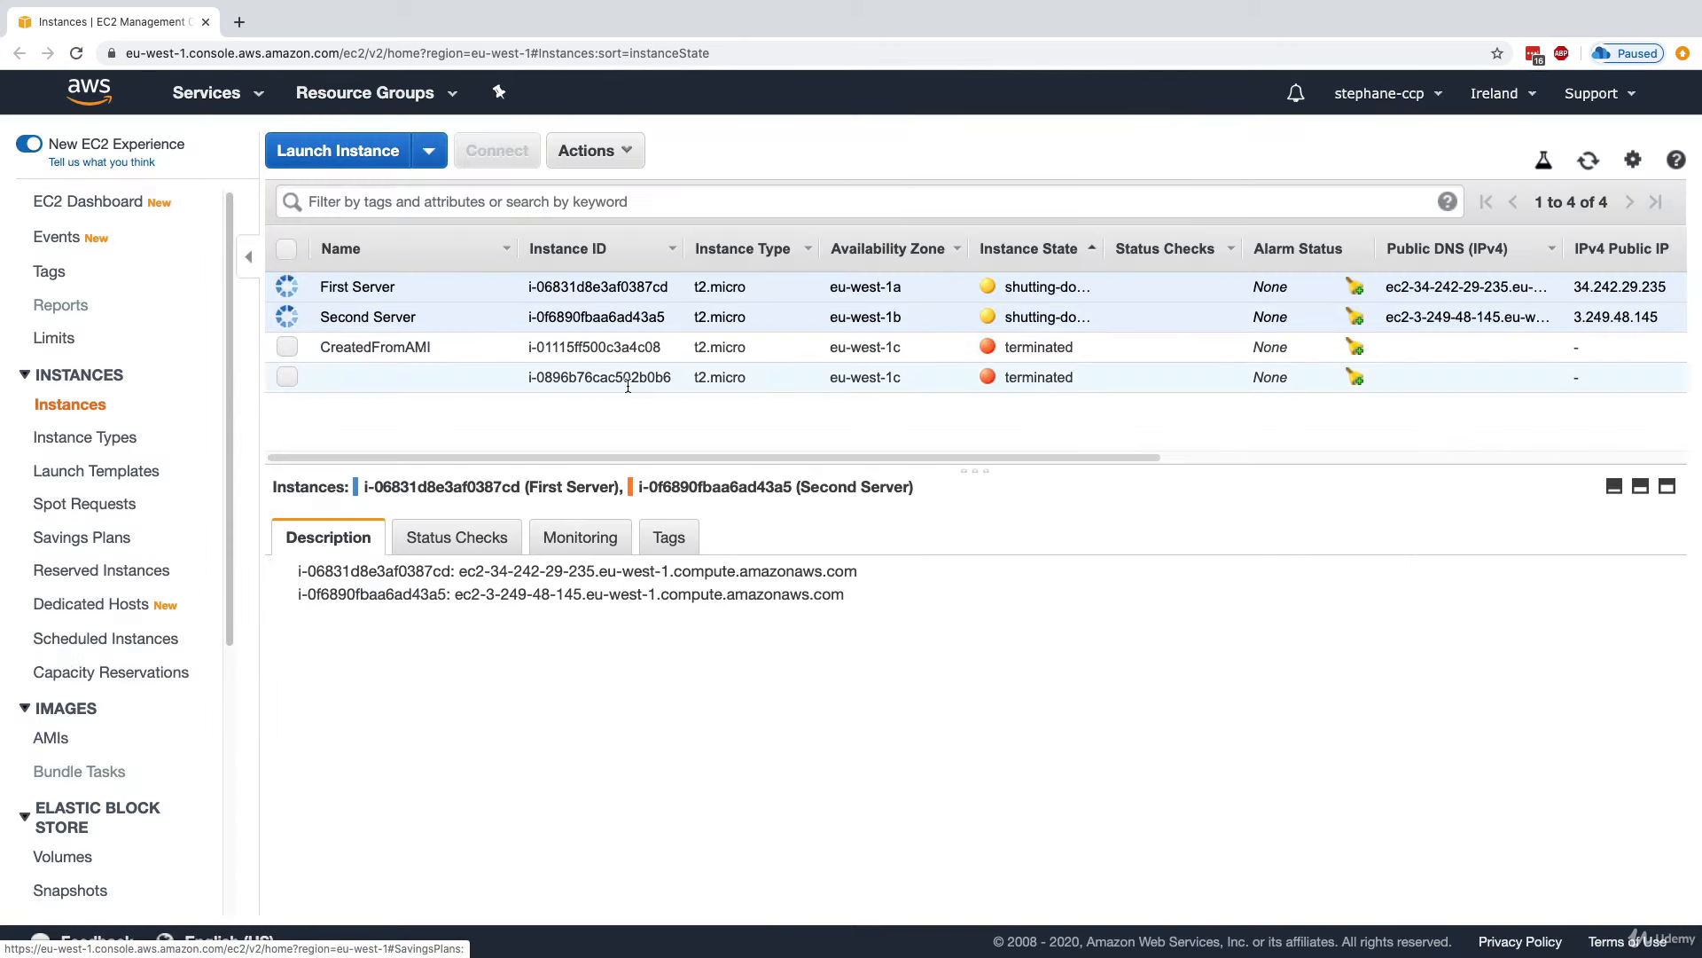
scroll(142, 557, "down", 5)
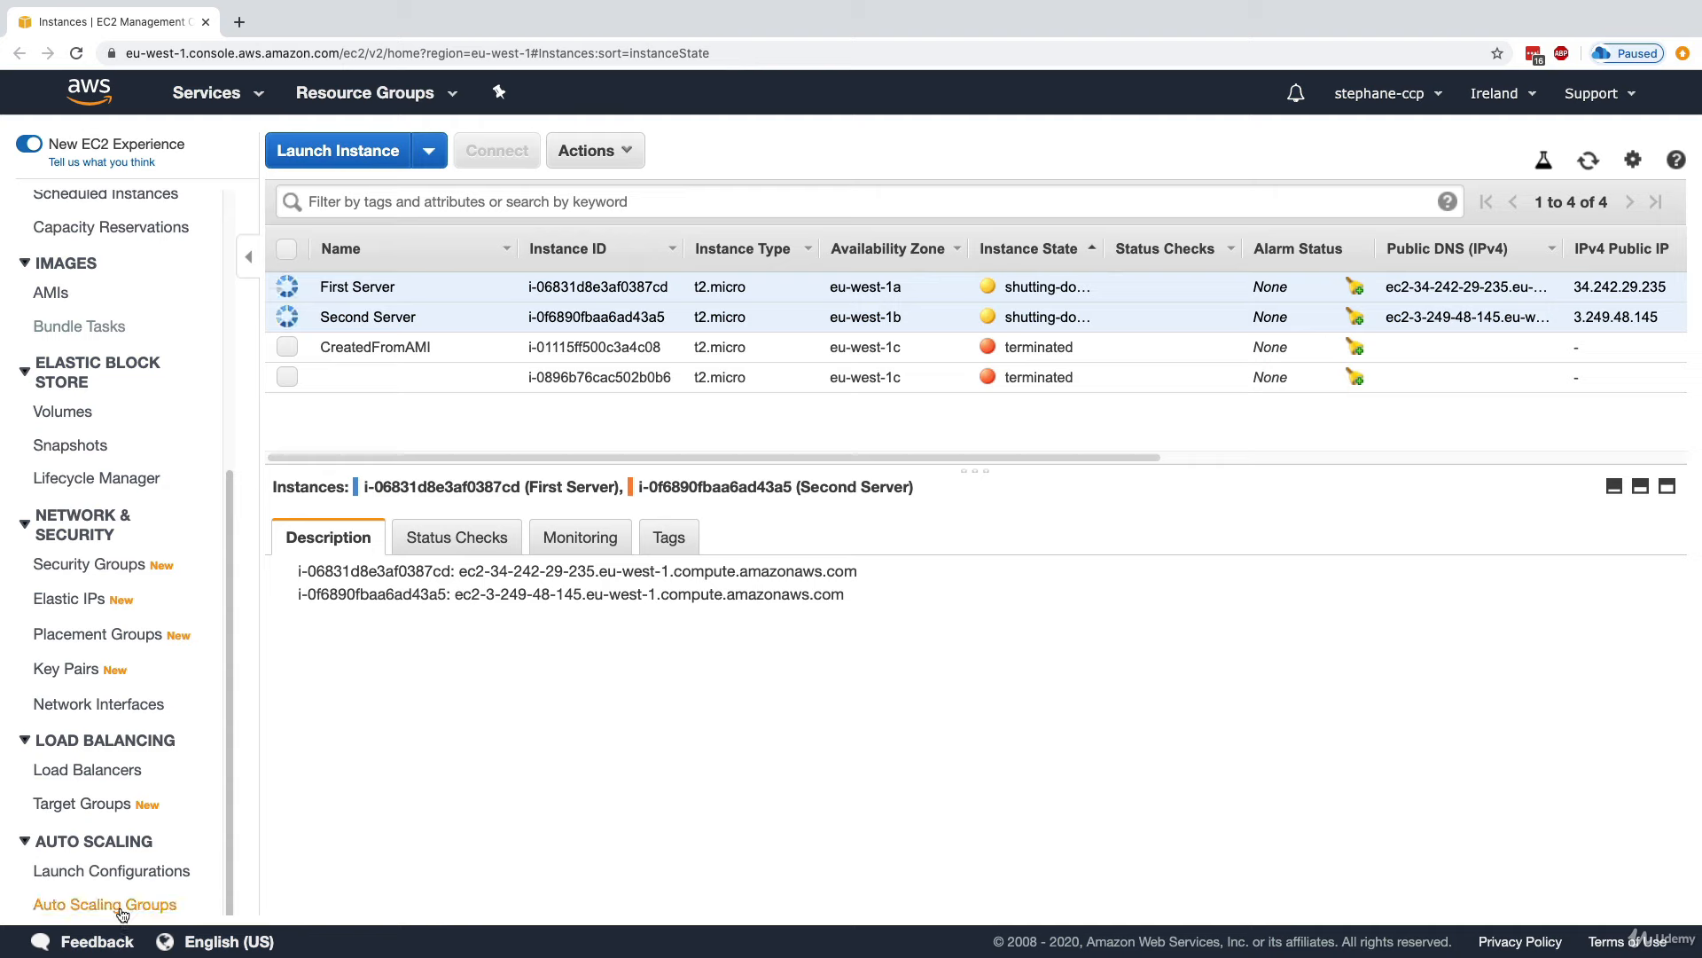
left_click(117, 907)
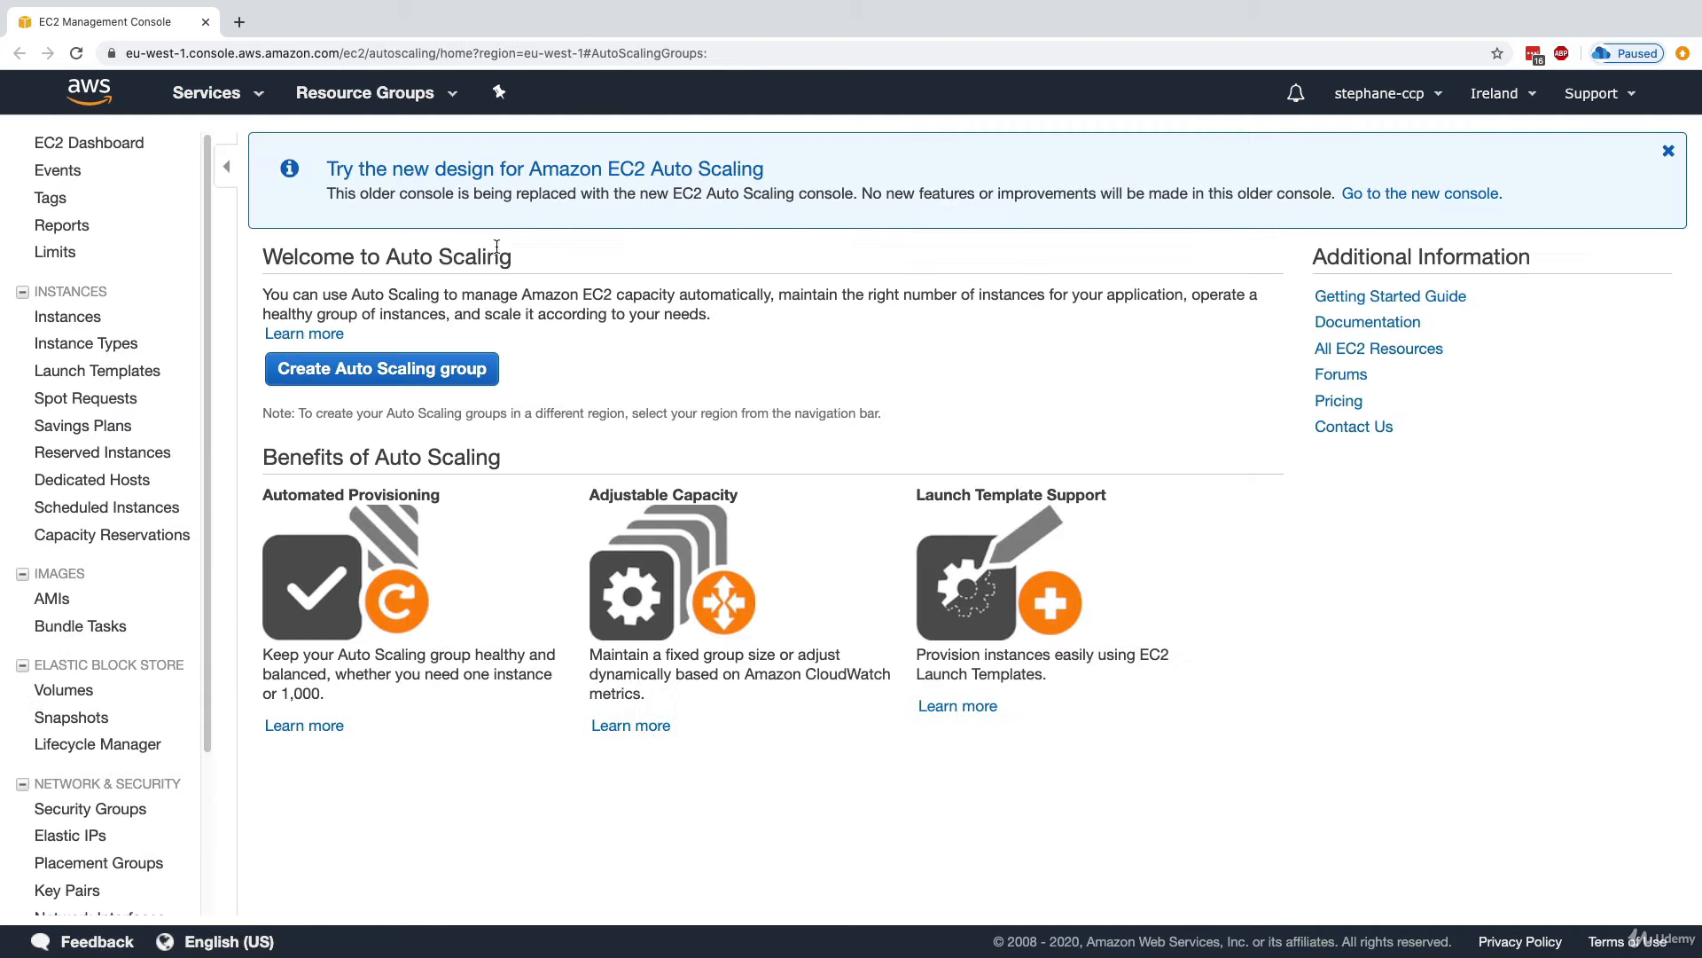
Switch to the new EC2 Auto Scaling console and dismiss its redesign notice.
left_click(1368, 193)
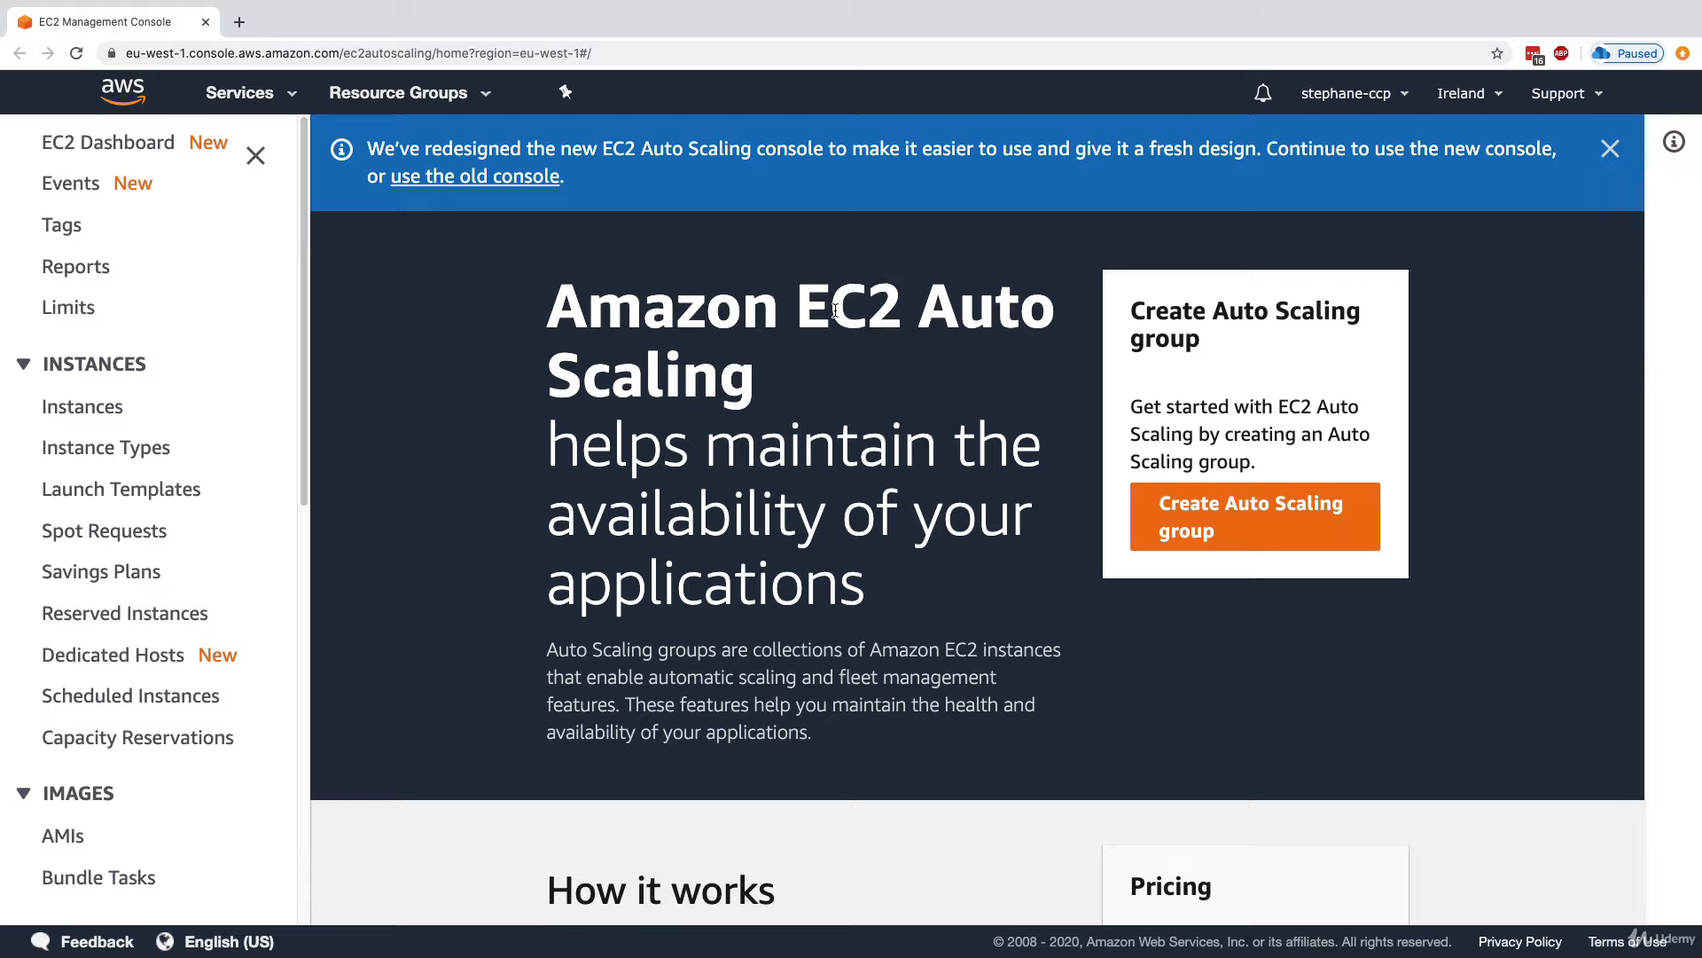
double_click(652, 325)
left_click(1089, 247)
left_click(1609, 149)
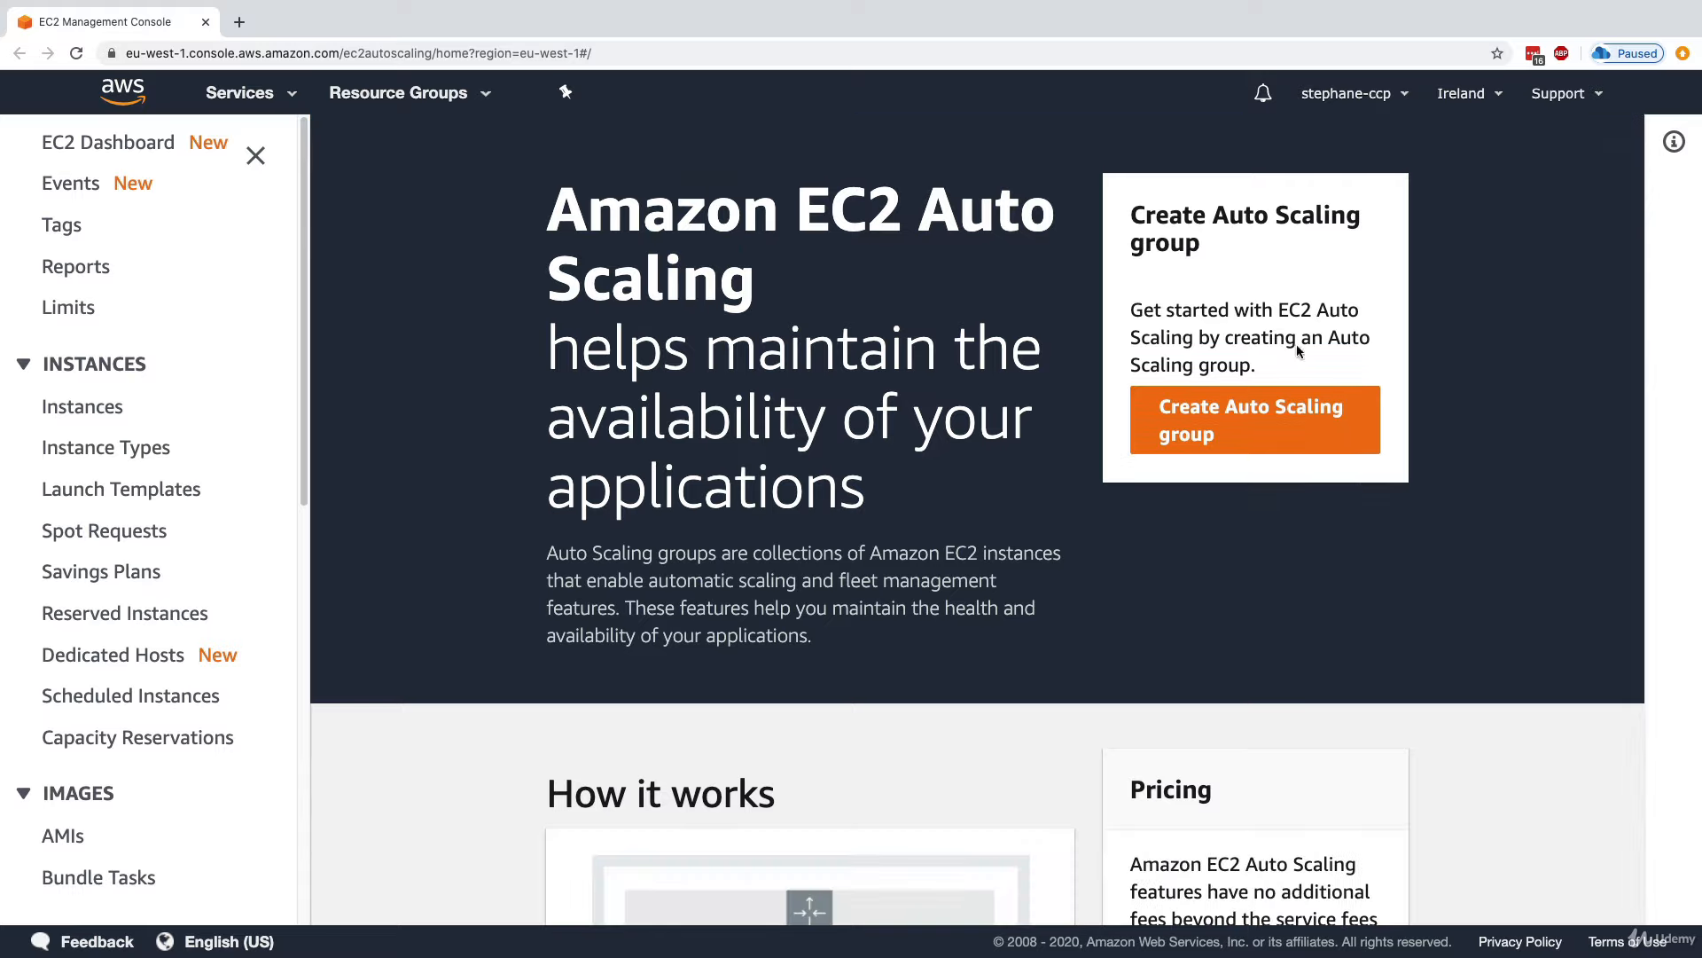
Start creating an Auto Scaling group and name it DemoASG.
left_click(1247, 432)
left_click(826, 618)
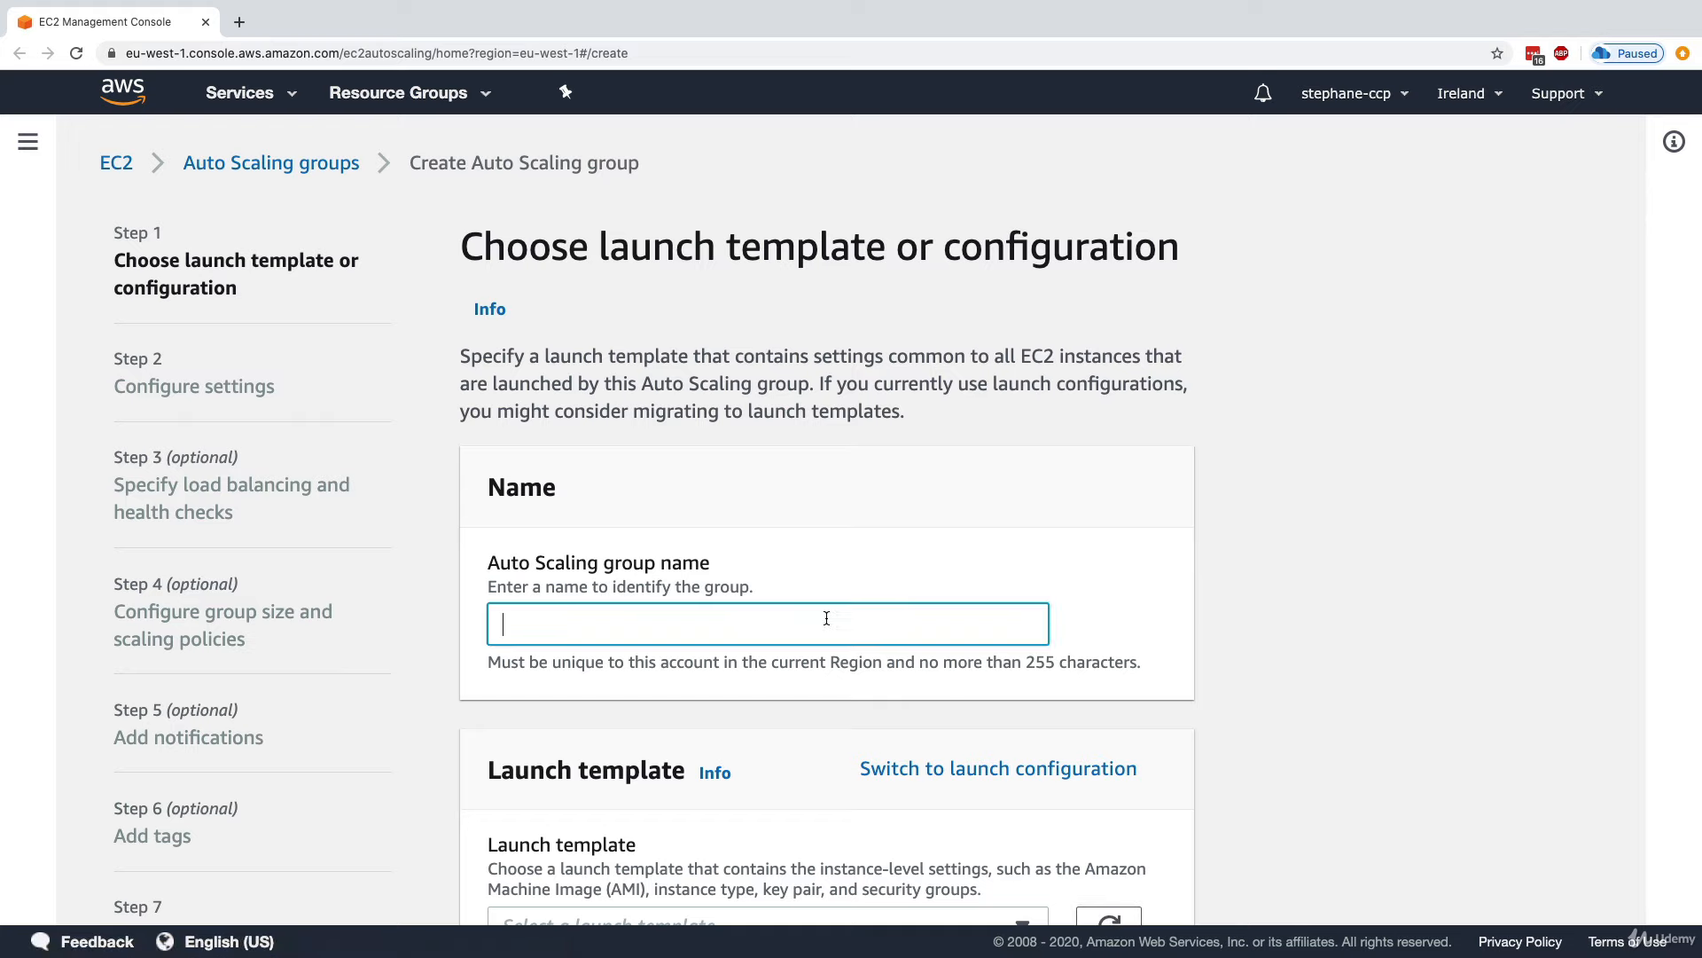
type("DemoASG")
scroll(822, 647, "down", 3)
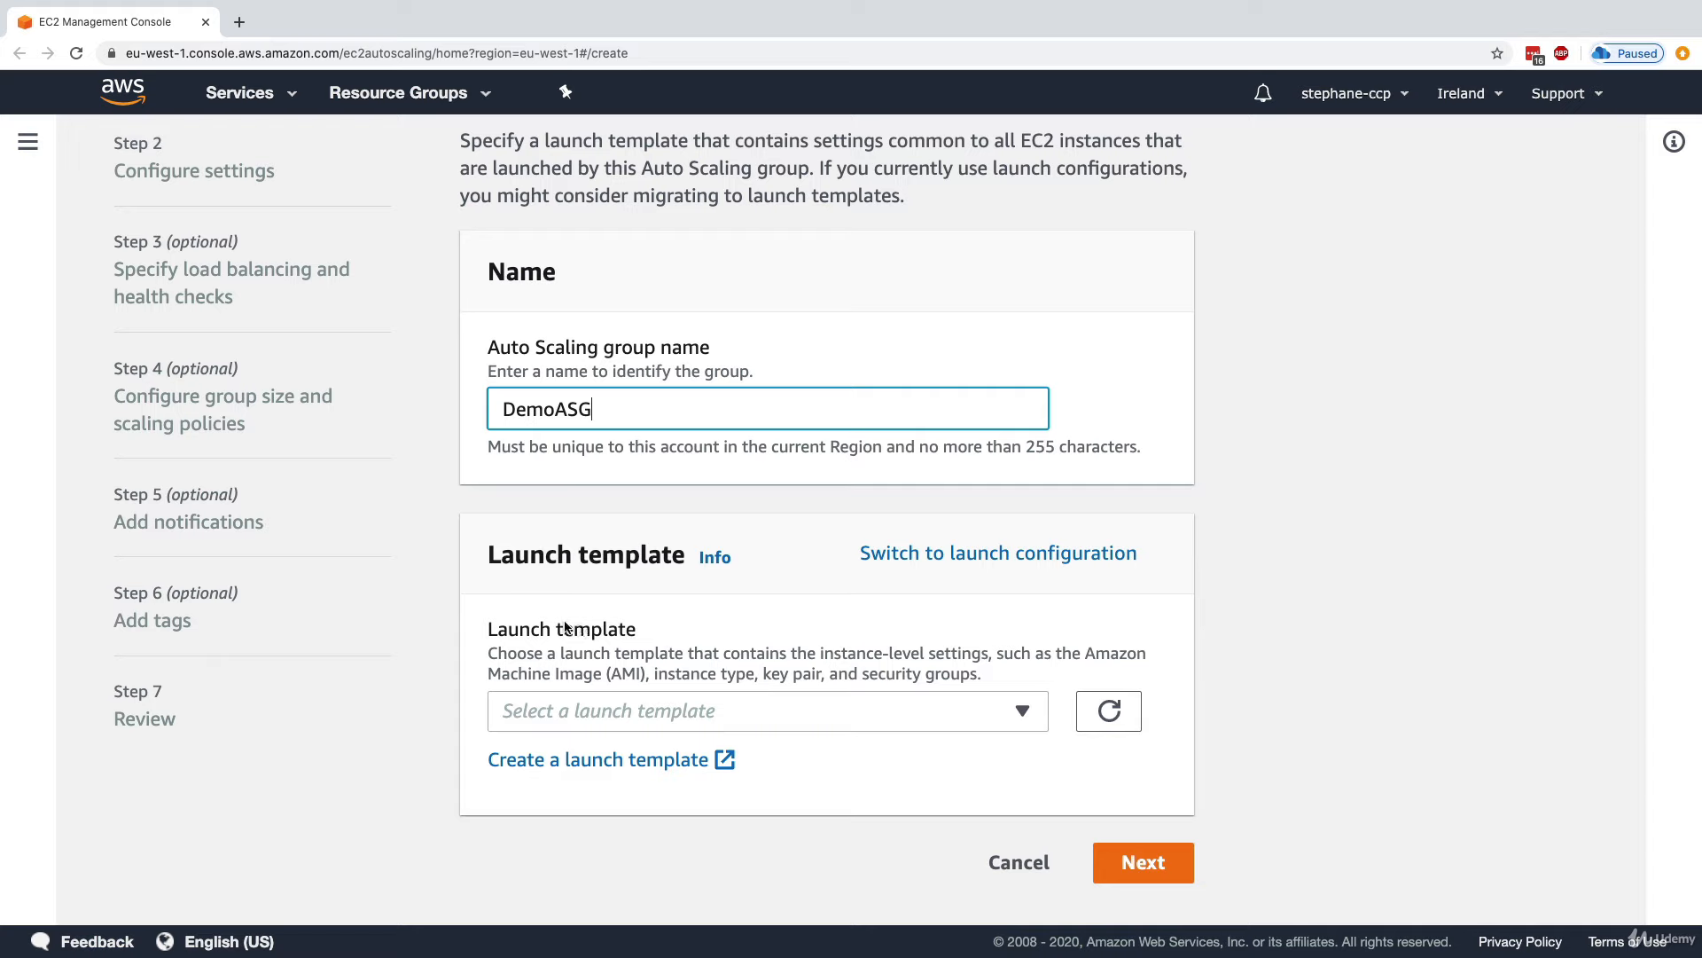
Check the available launch templates for the group and open the form for creating a new launch template.
left_click_drag(516, 559, 592, 559)
left_click(599, 598)
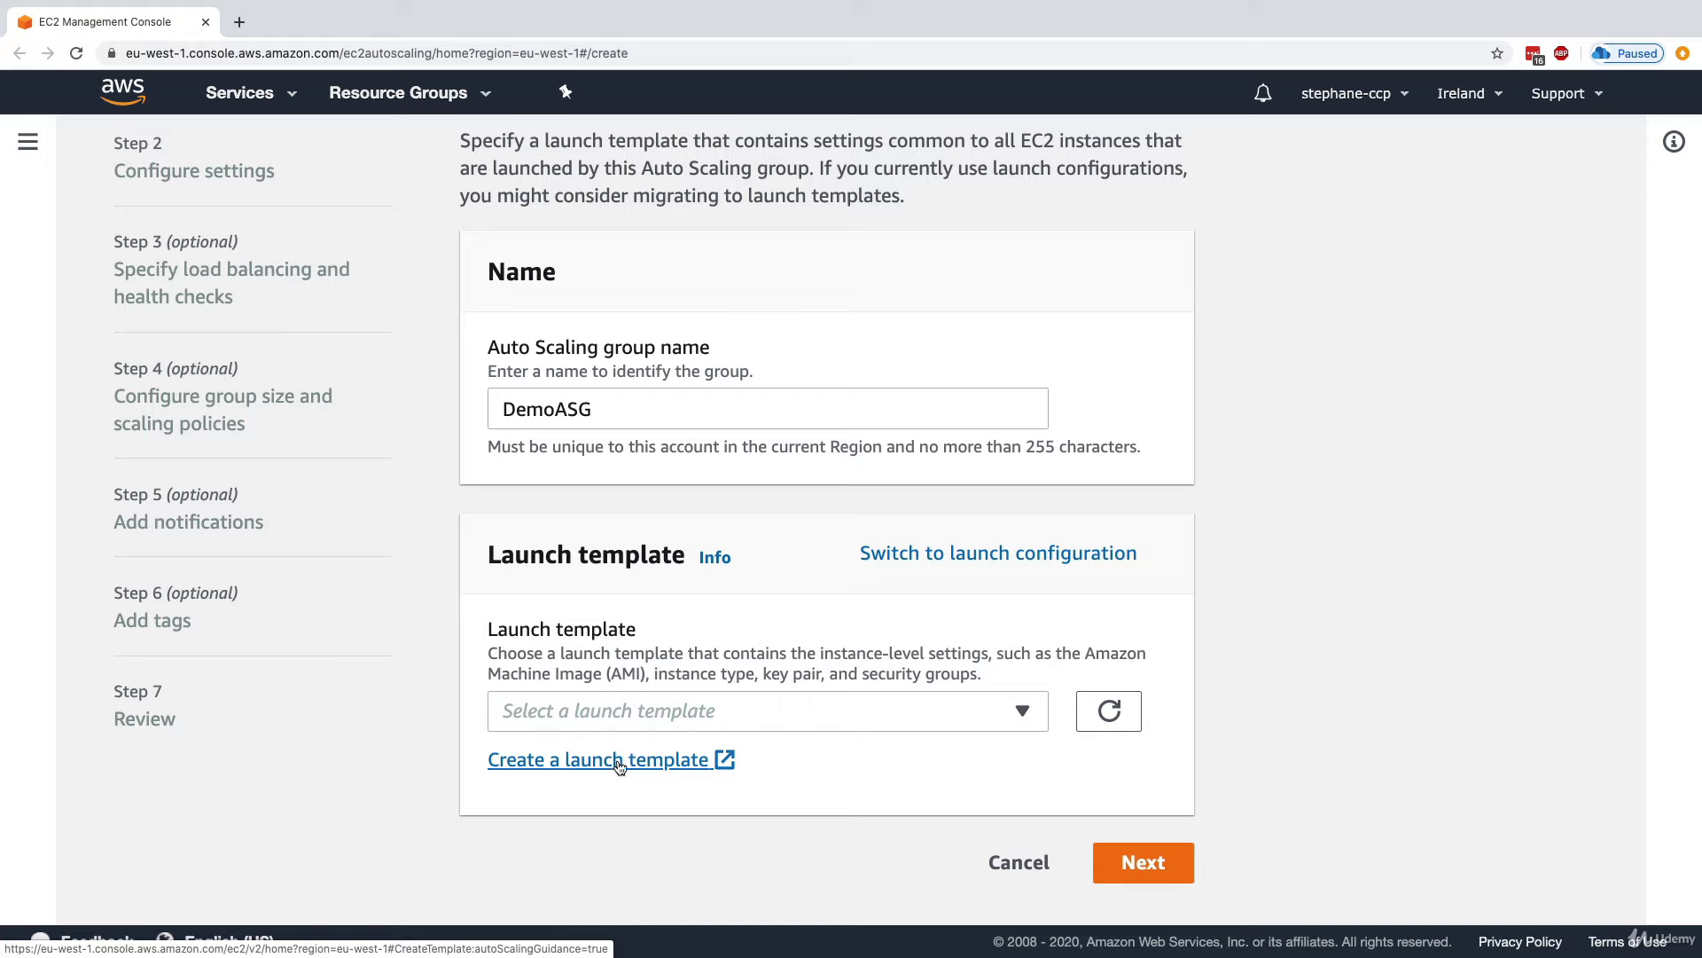
left_click(745, 711)
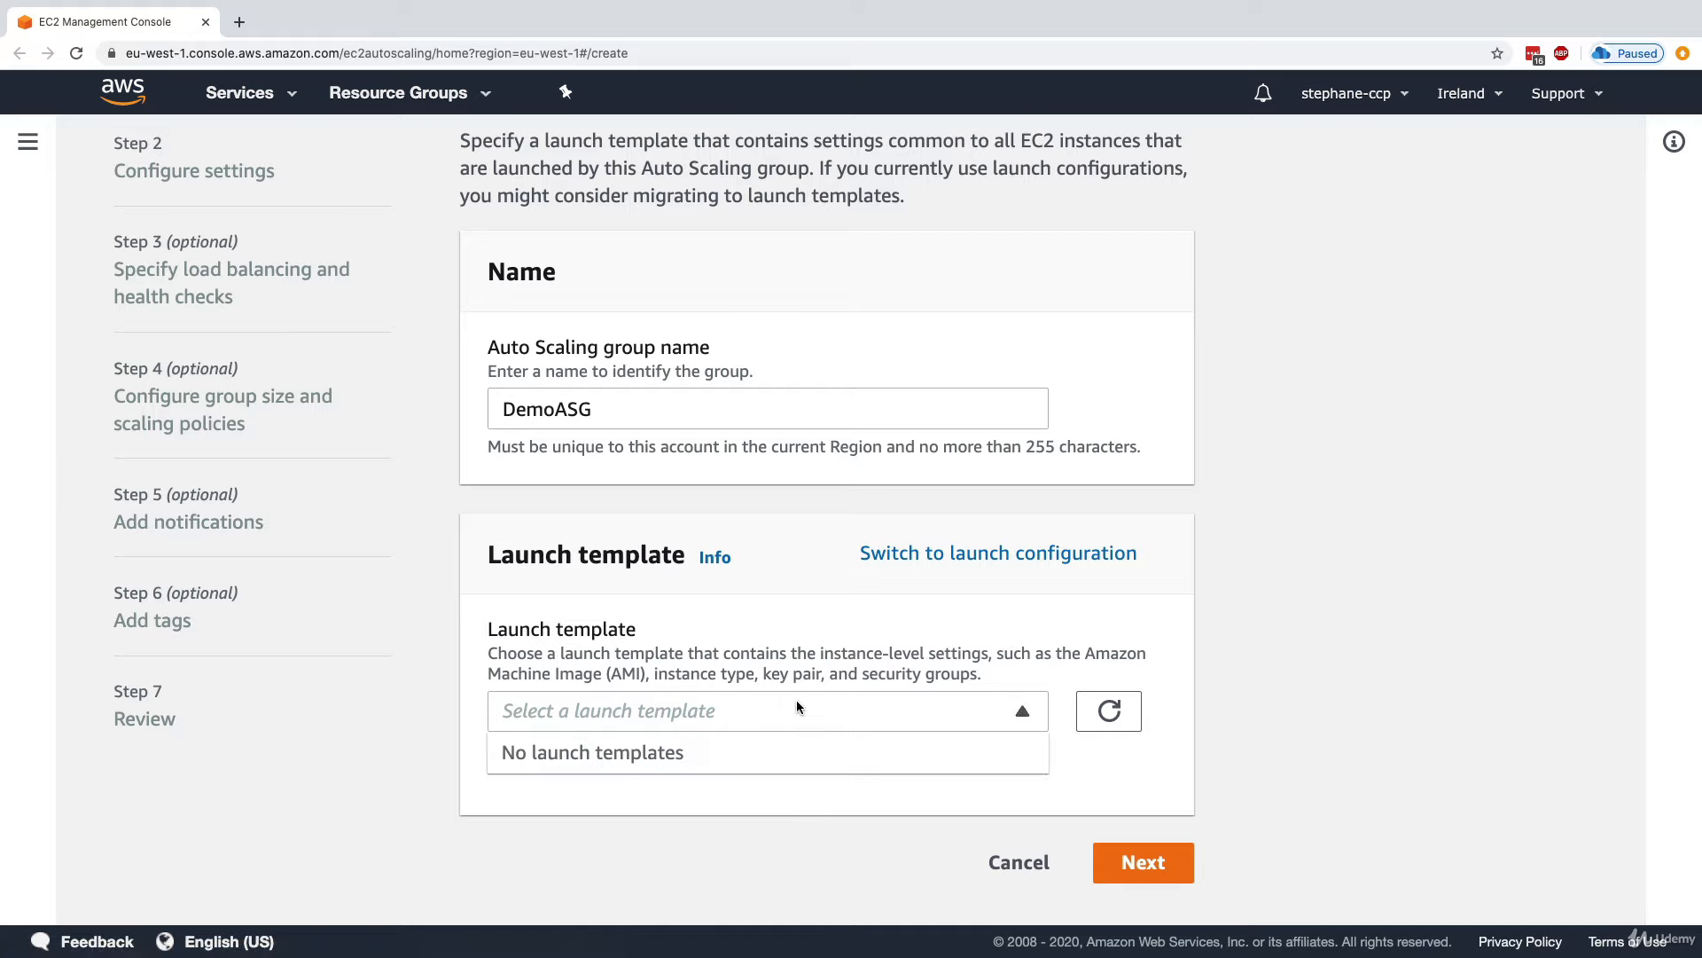
left_click(1119, 725)
left_click(674, 762)
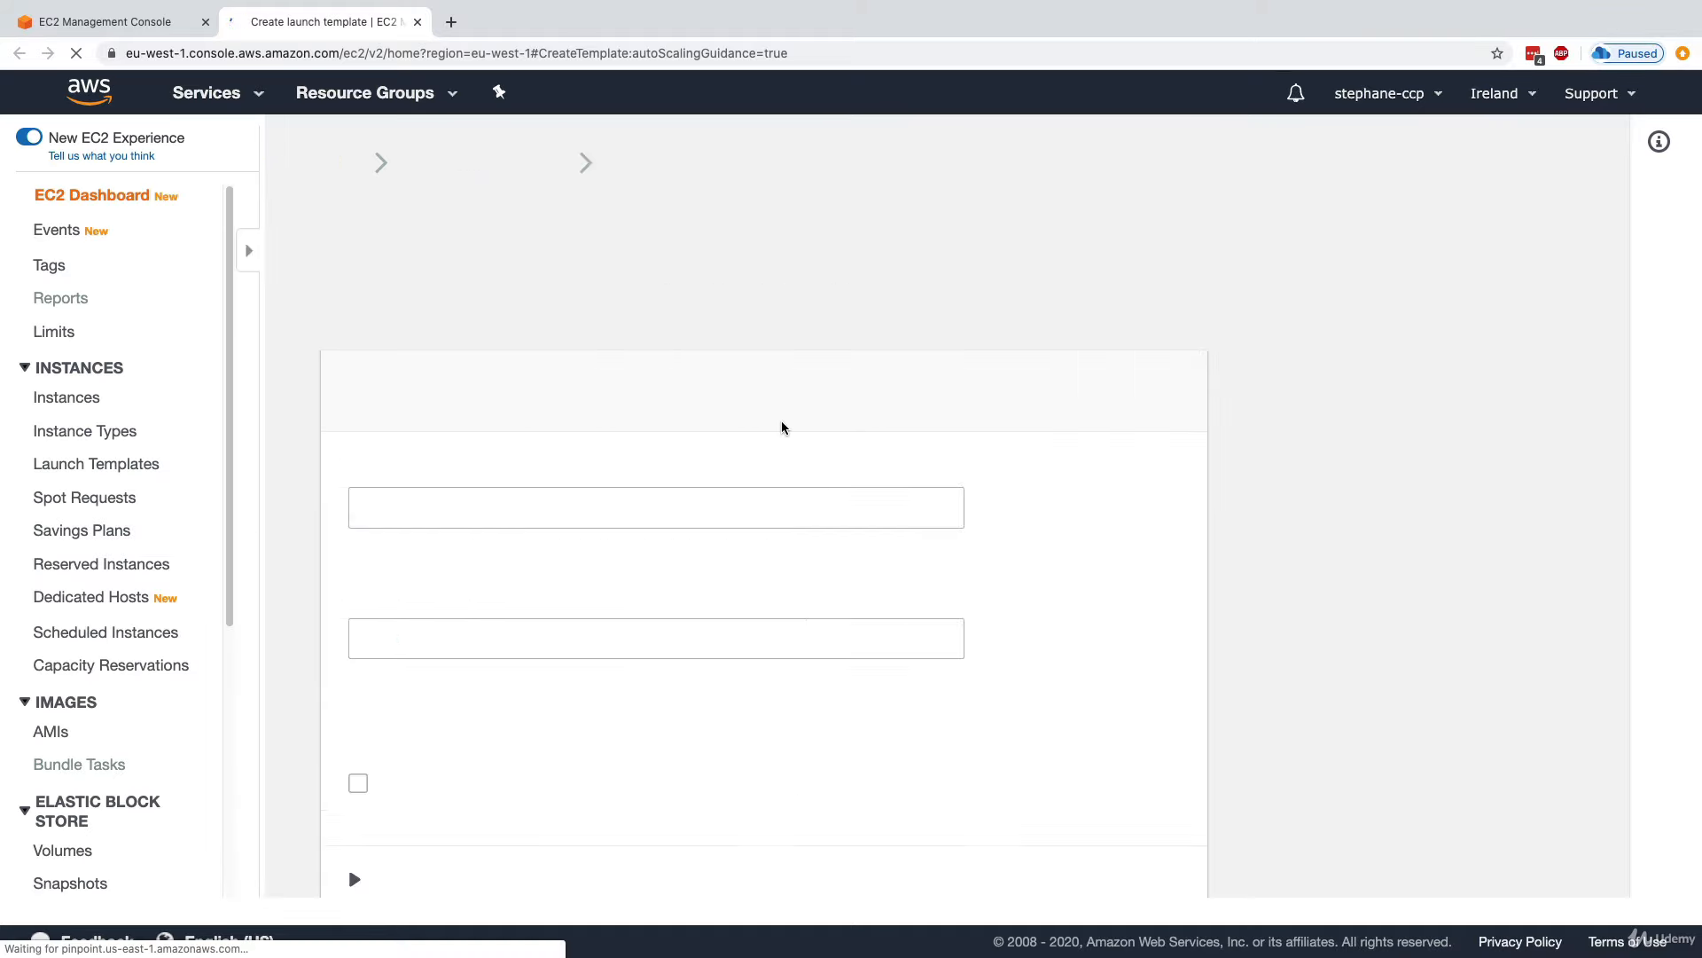
Name the launch template MyTemplate and choose the 64-bit (x86) Amazon Linux 2 AMI (HVM), SSD Volume Type.
left_click(399, 522)
type("MyTemplate")
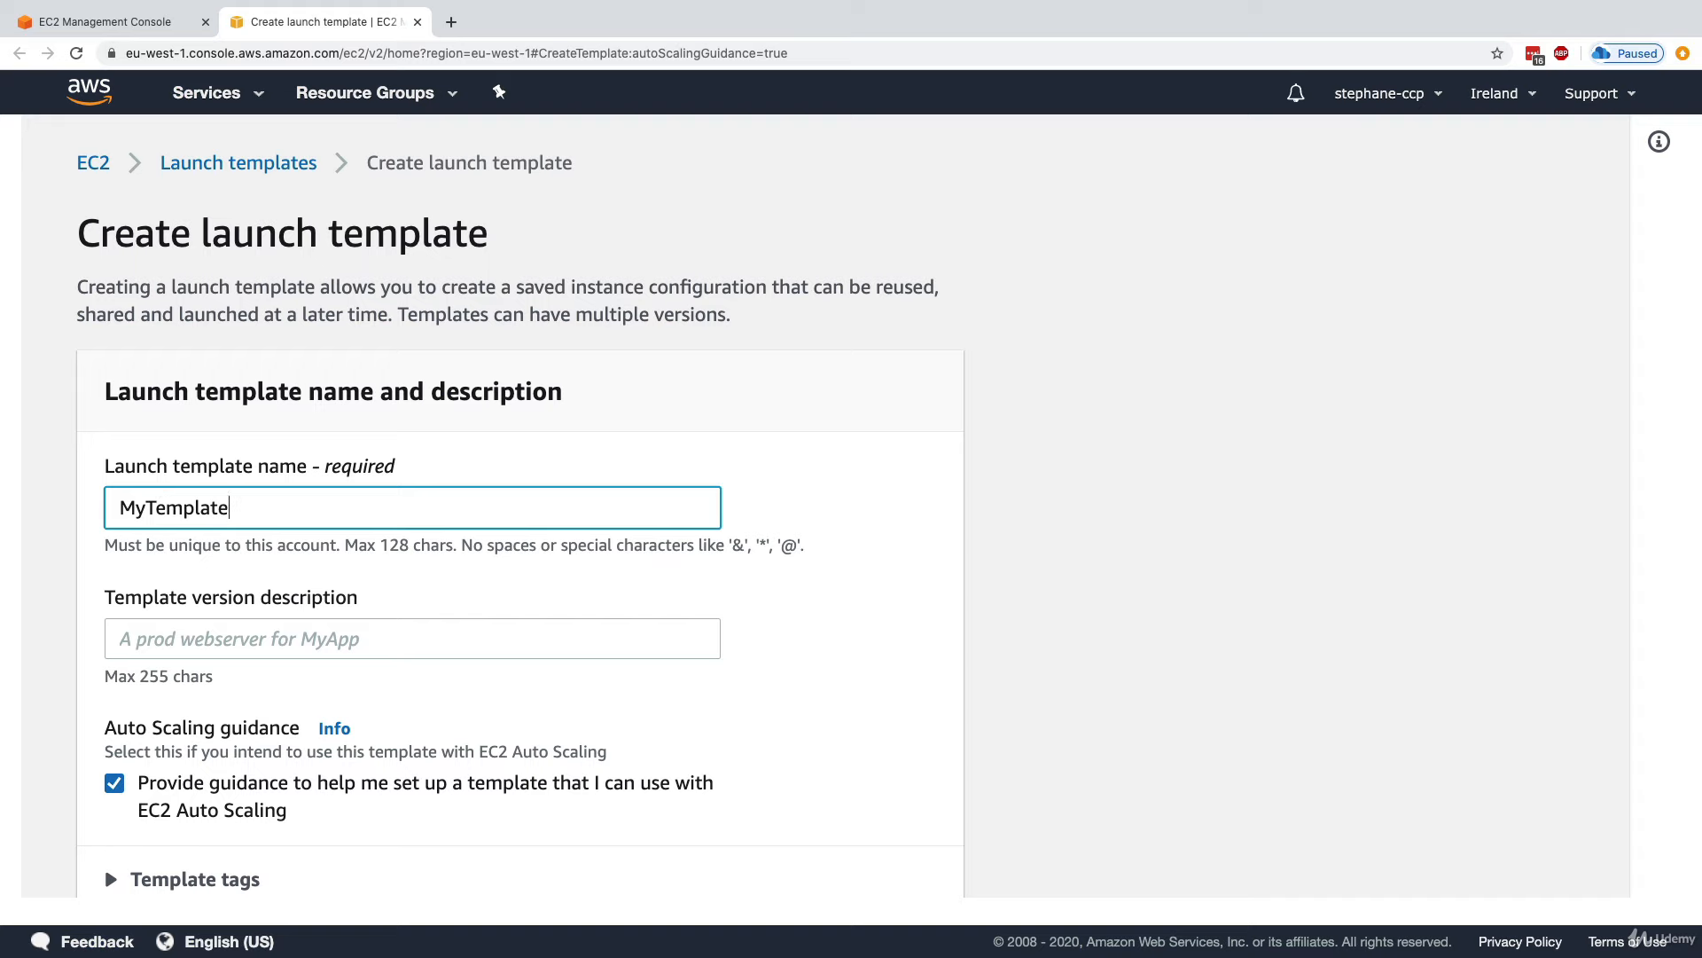
scroll(390, 545, "down", 4)
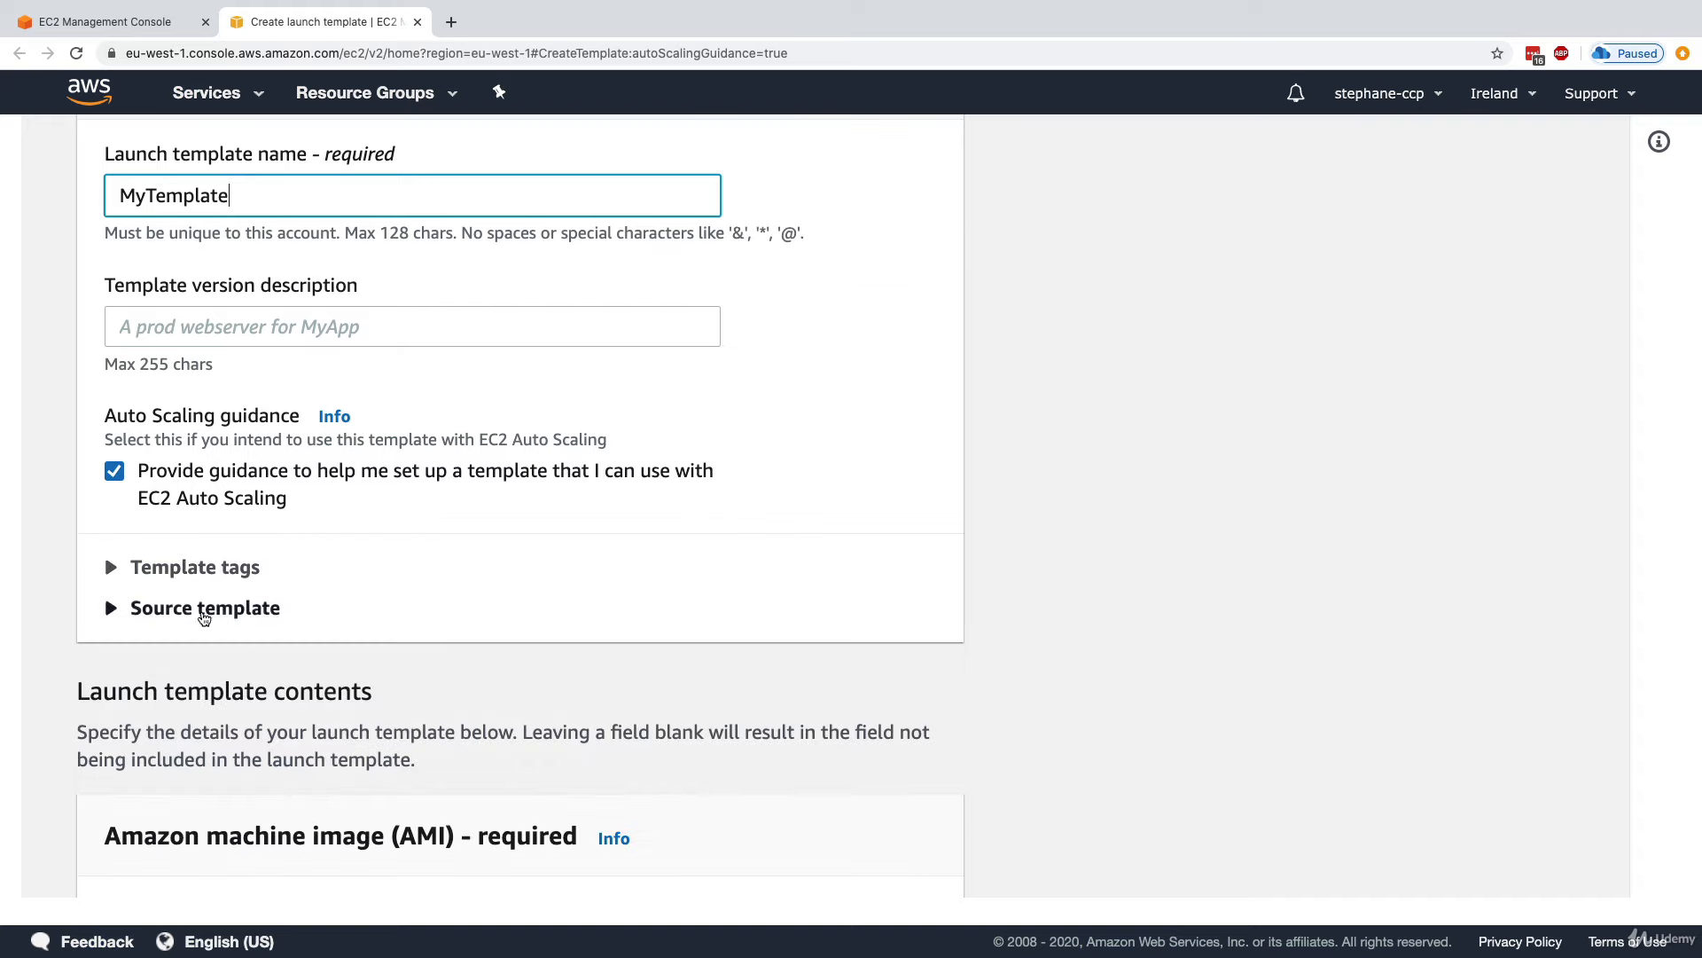
scroll(210, 640, "down", 1)
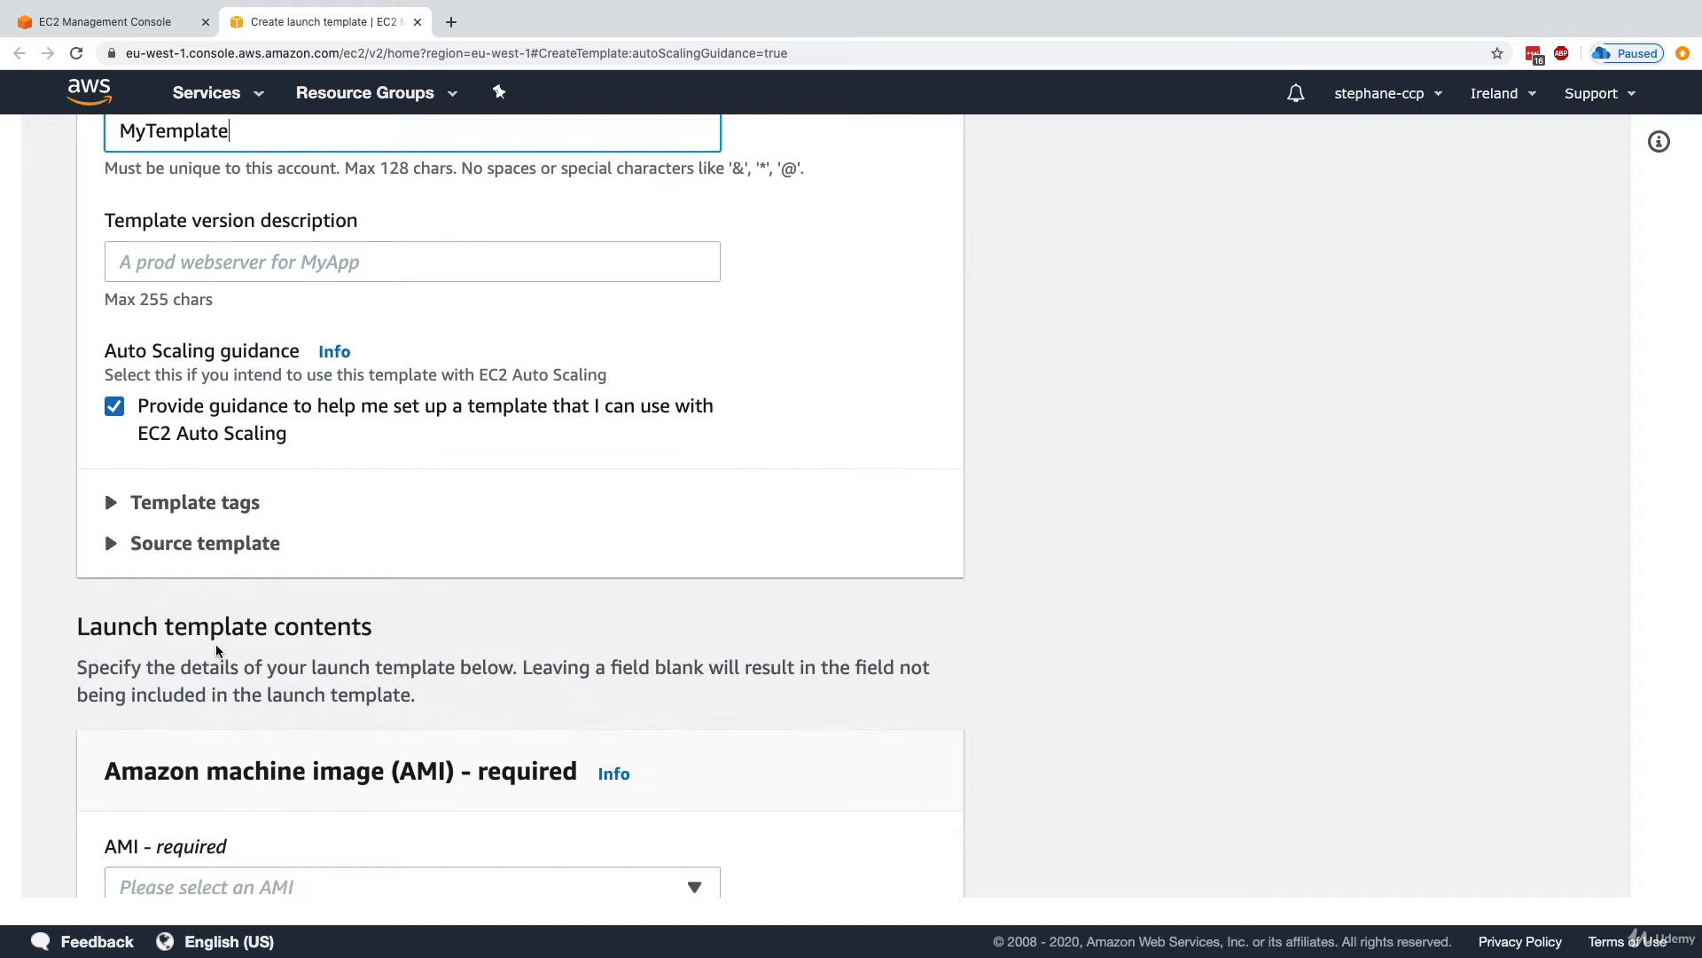
scroll(217, 652, "down", 3)
left_click(241, 700)
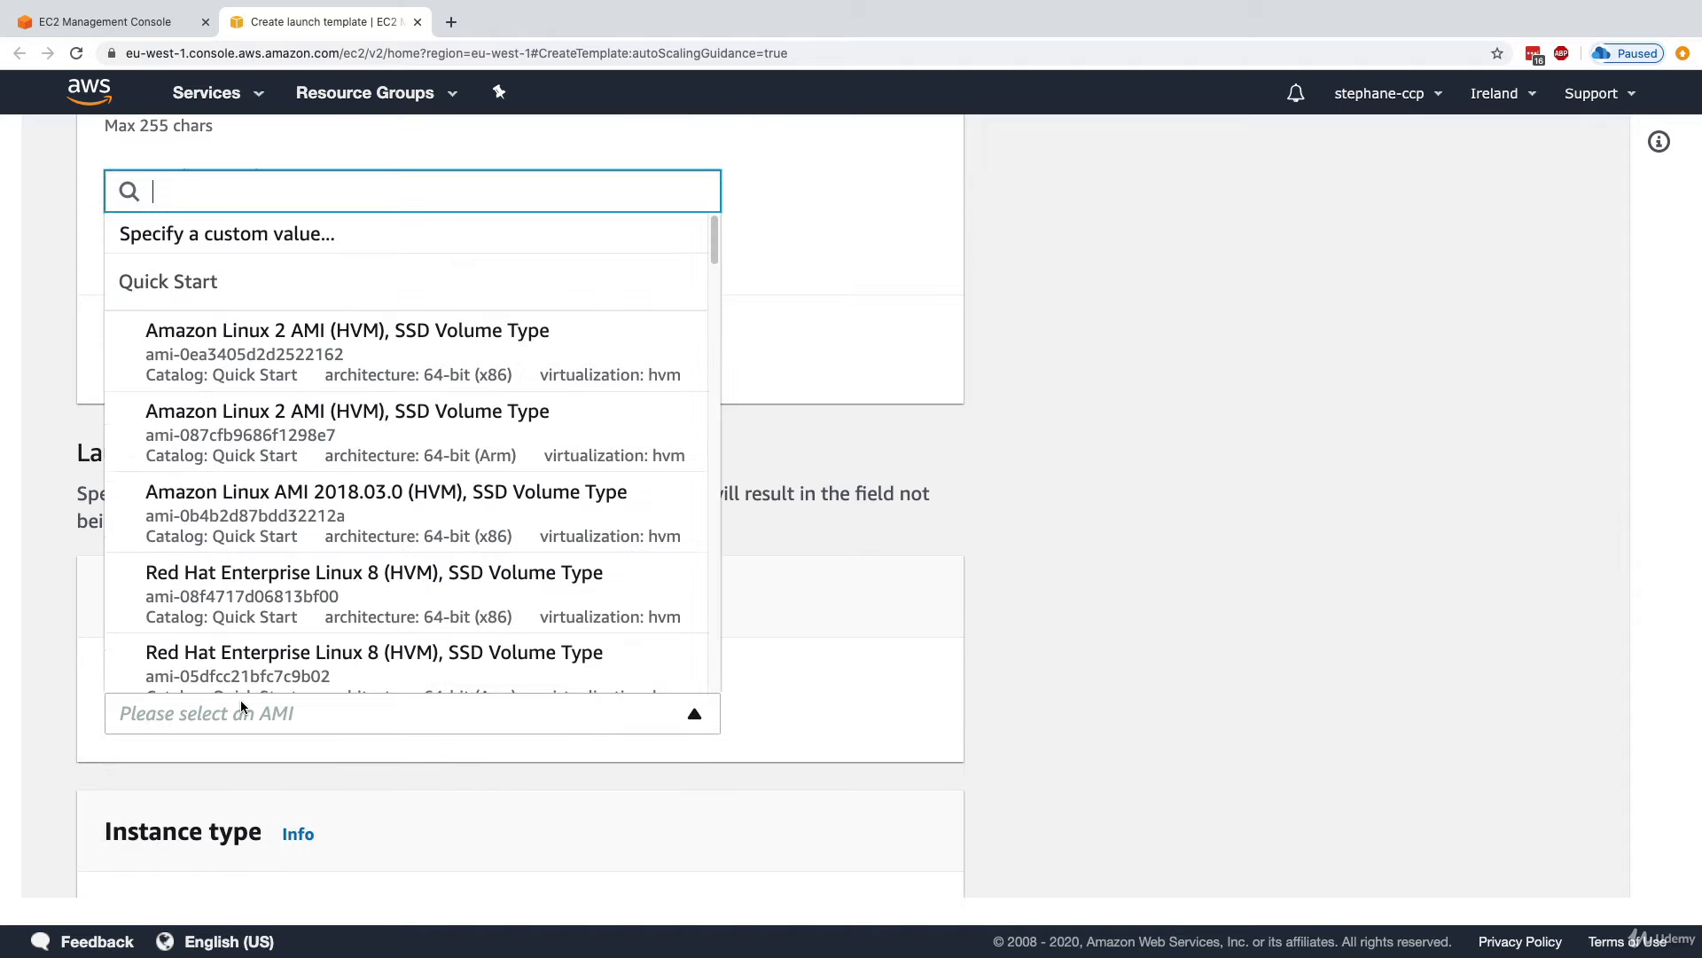
left_click(355, 367)
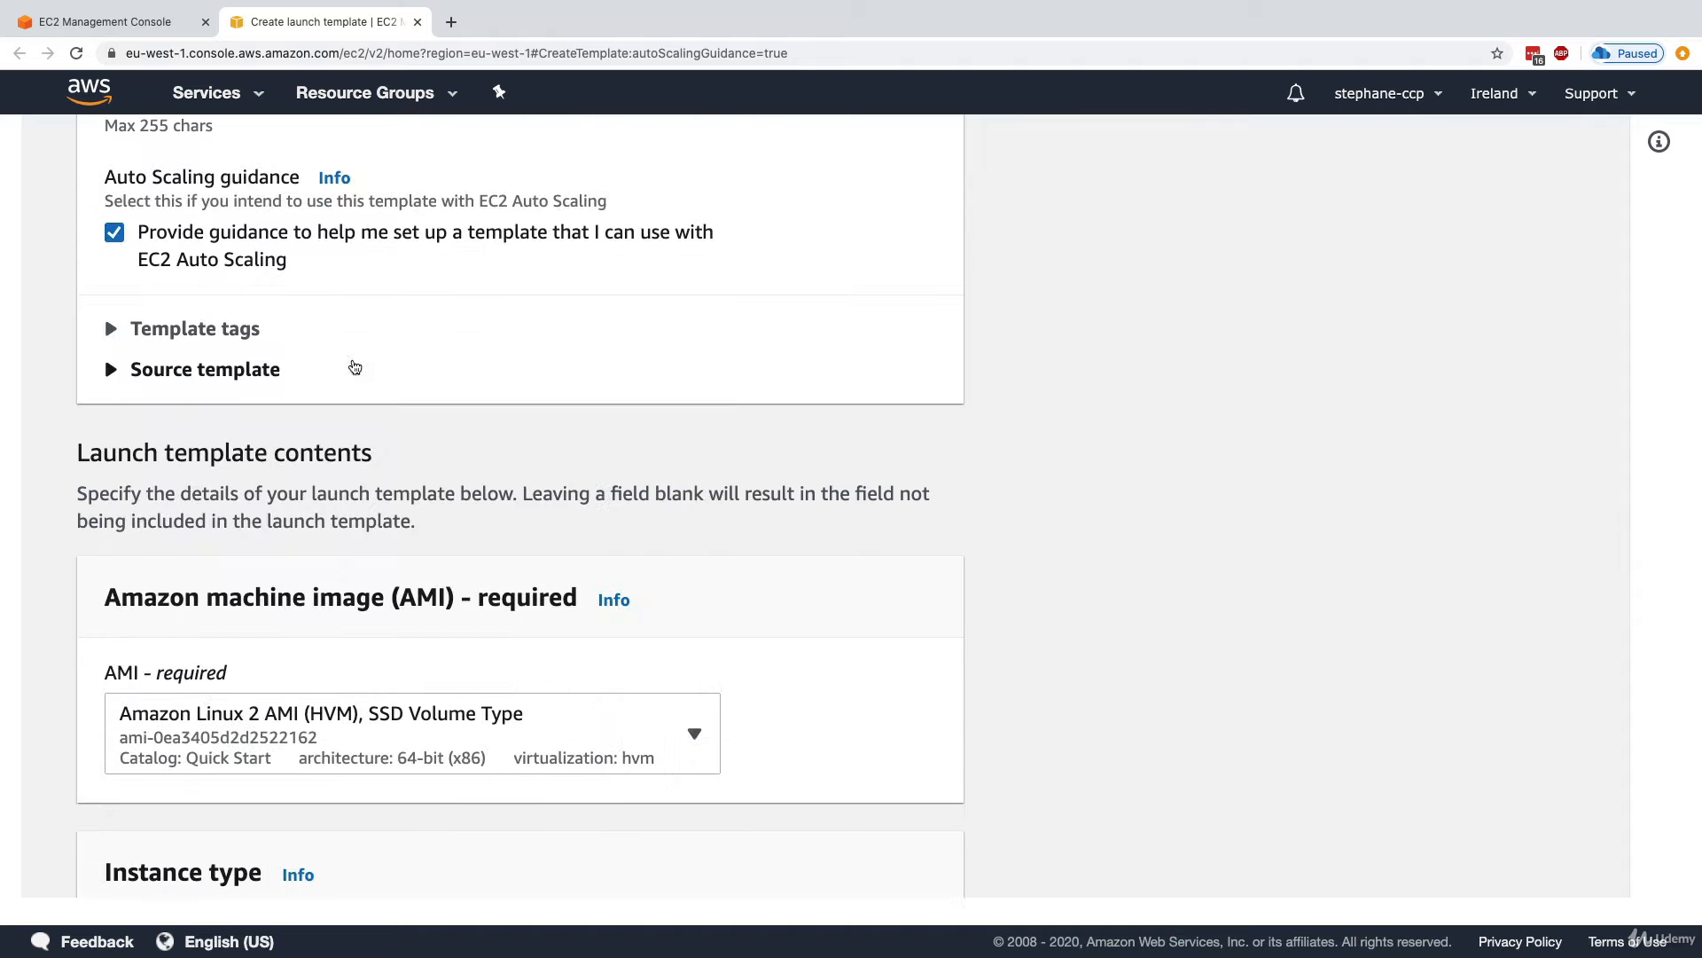
Set the launch template's instance type to t2.micro.
scroll(359, 616, "down", 5)
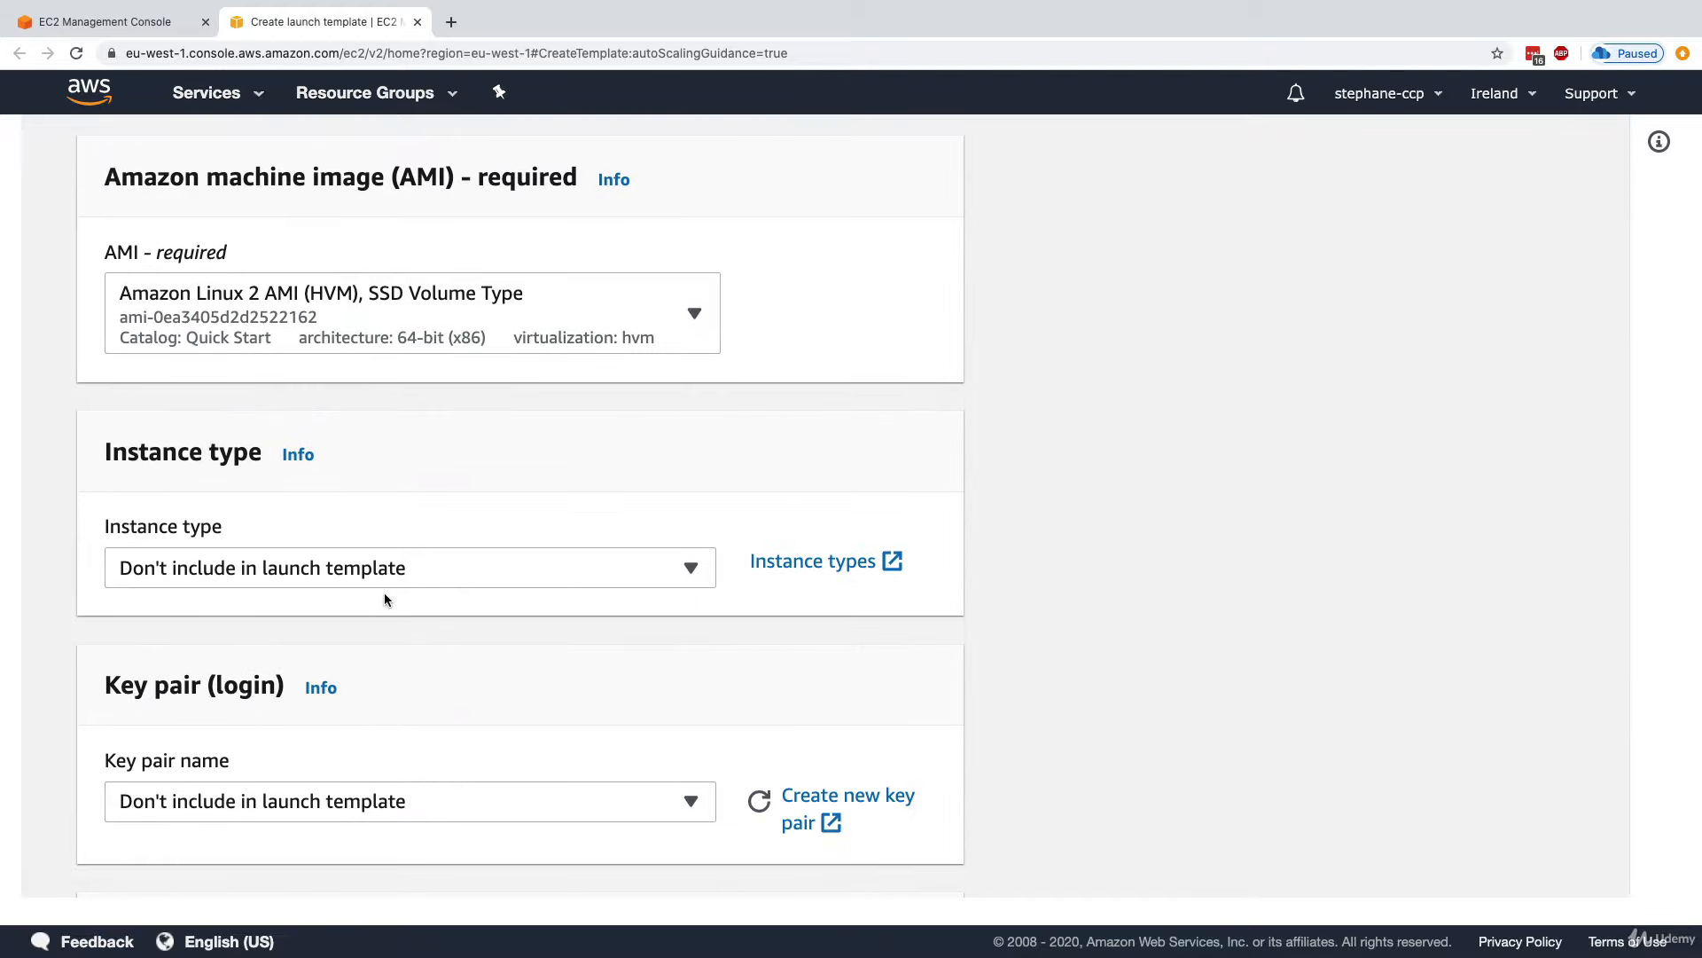
left_click(227, 569)
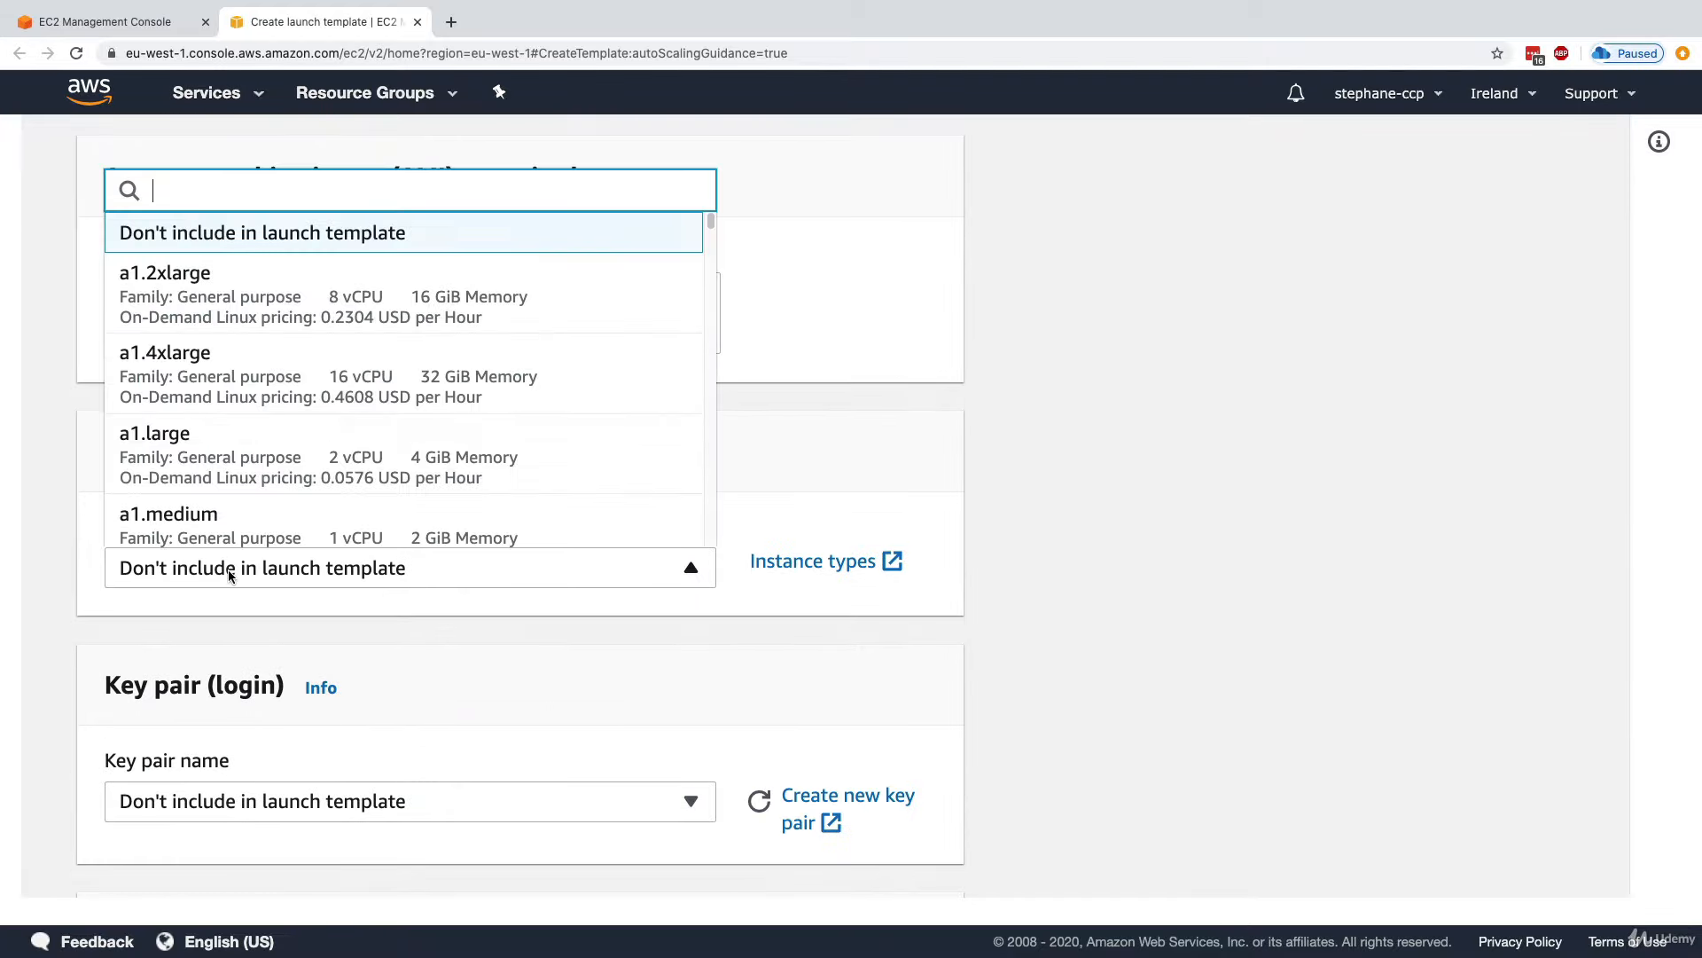
type("t2.mcr")
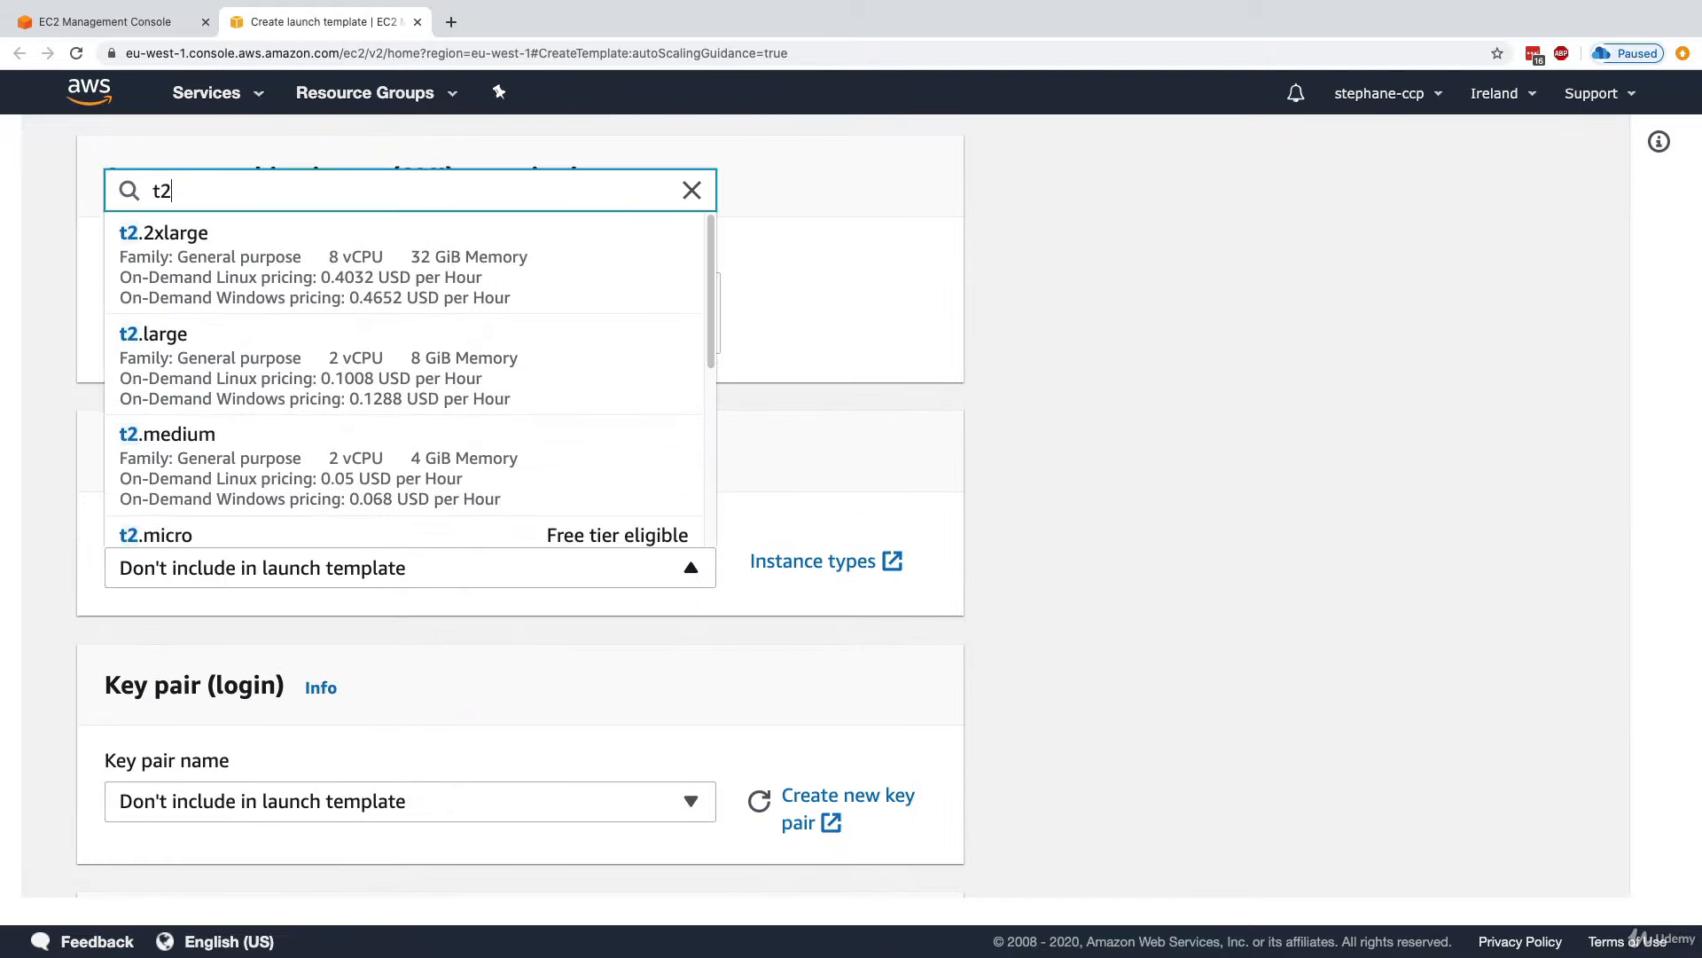
key("BackSpace")
key("BackSpace")
type("icro")
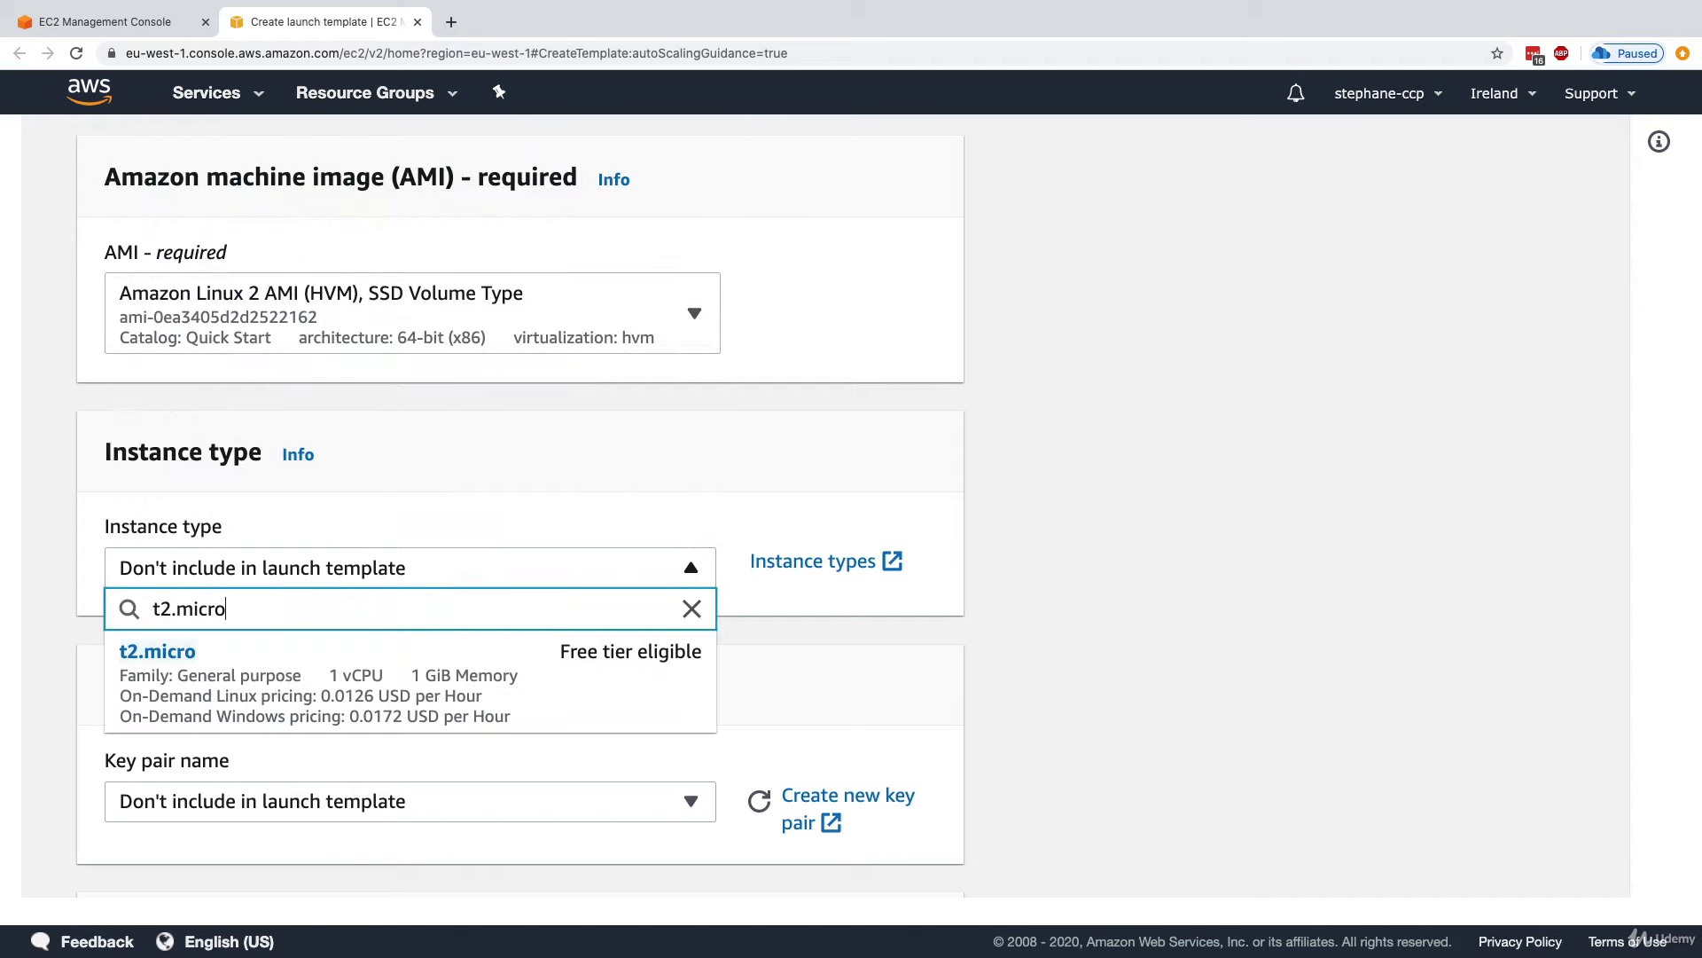
left_click(598, 661)
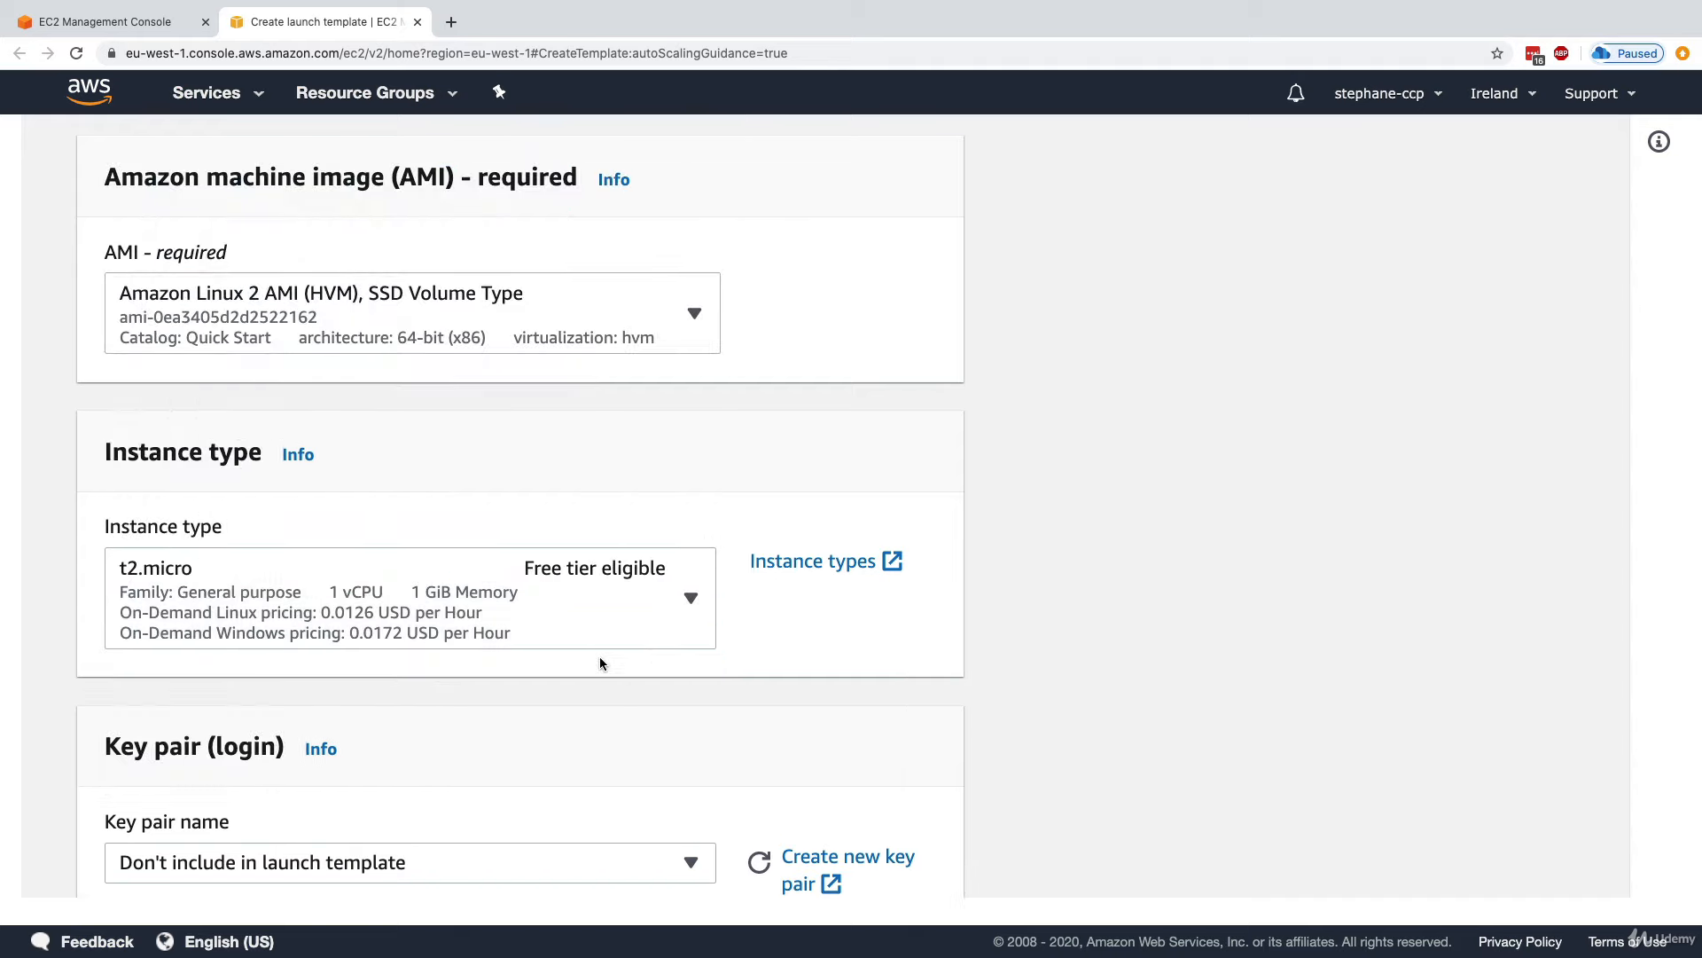
Assign the EC2 Tutorial key pair to the launch template.
scroll(533, 677, "down", 3)
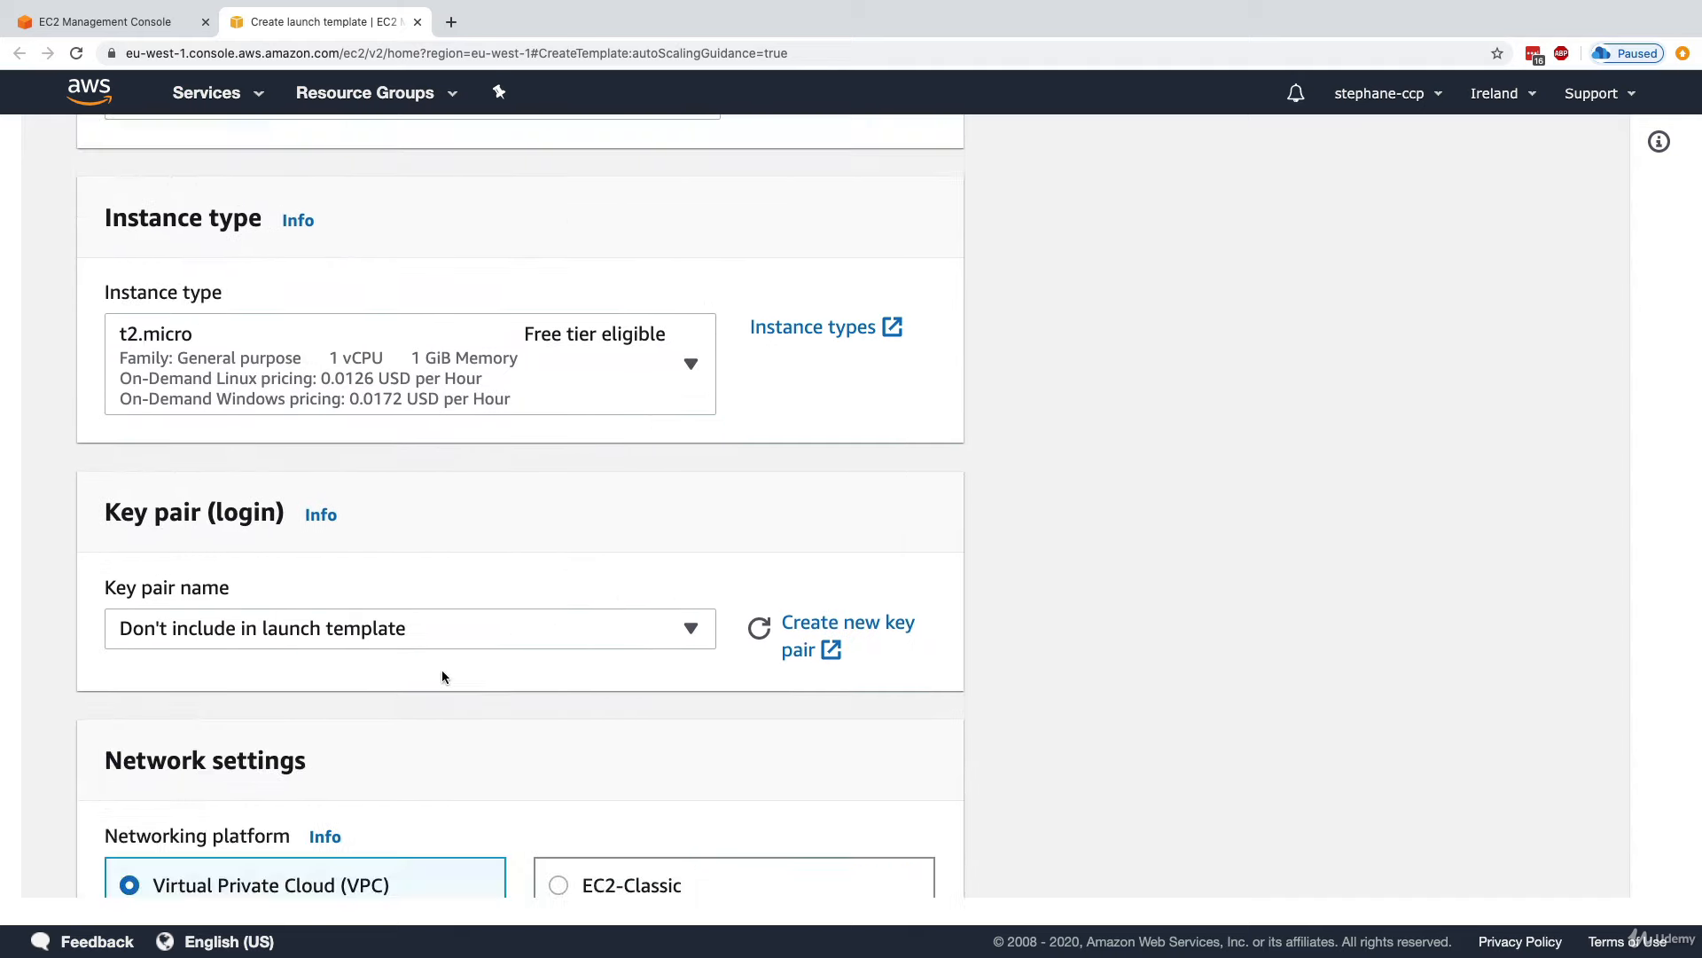
left_click(258, 640)
left_click(209, 789)
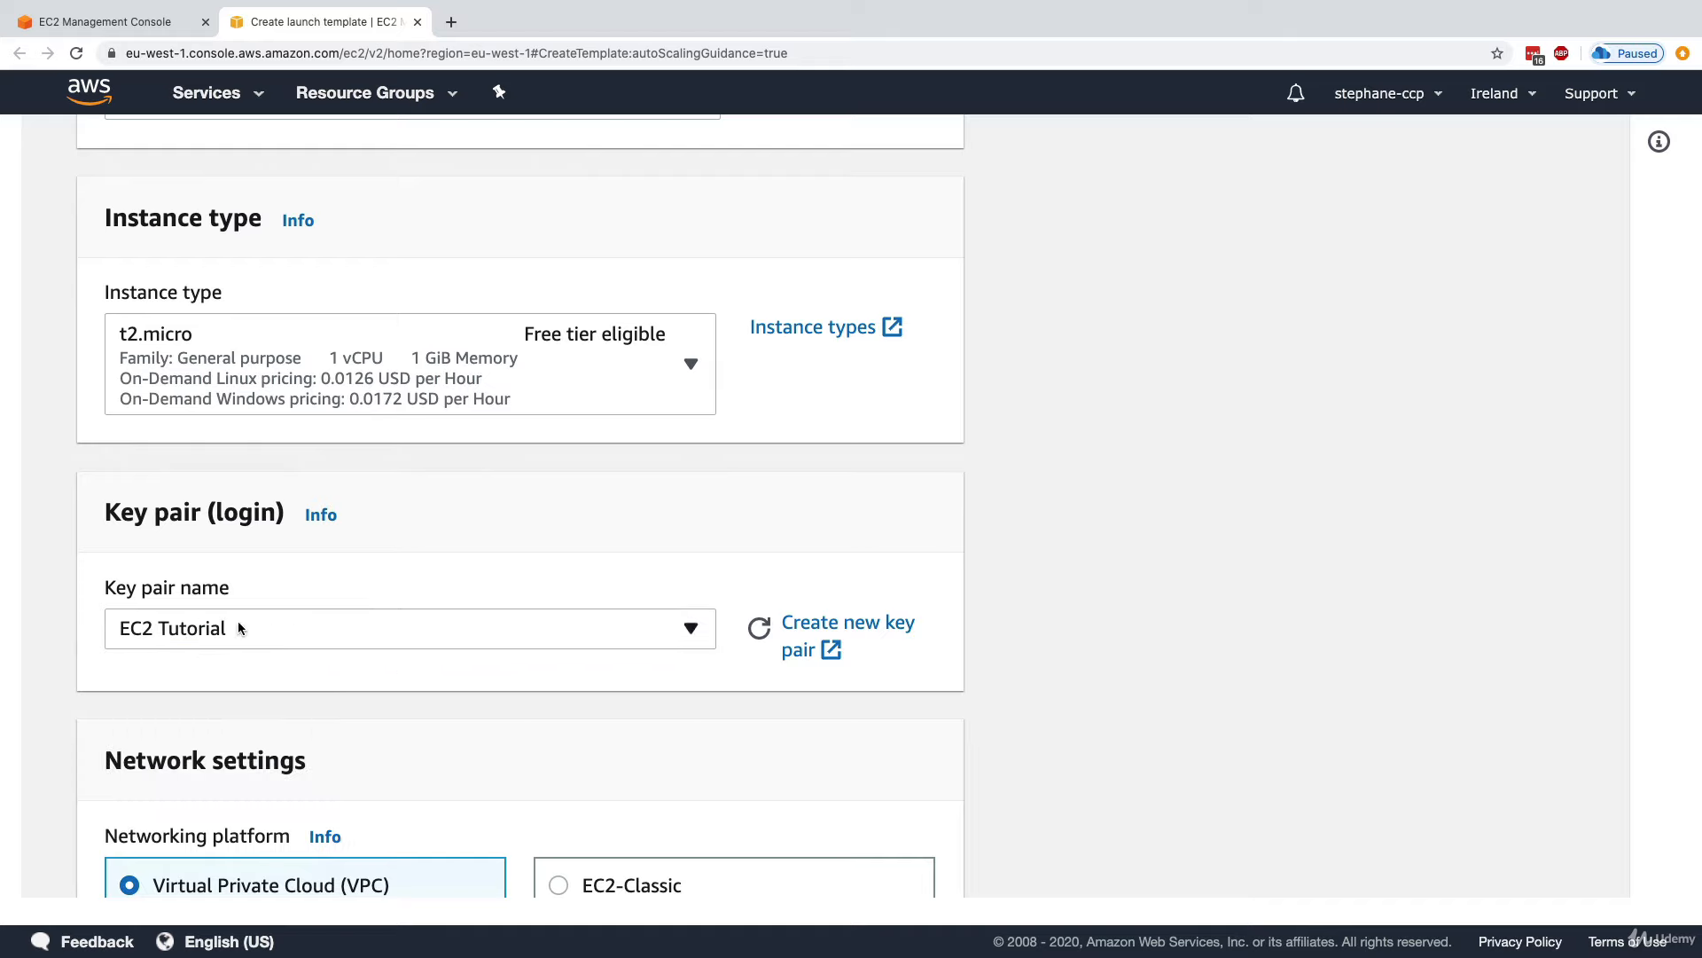
Add the launch-wizard-1 security group to the template's network settings.
scroll(239, 690, "down", 4)
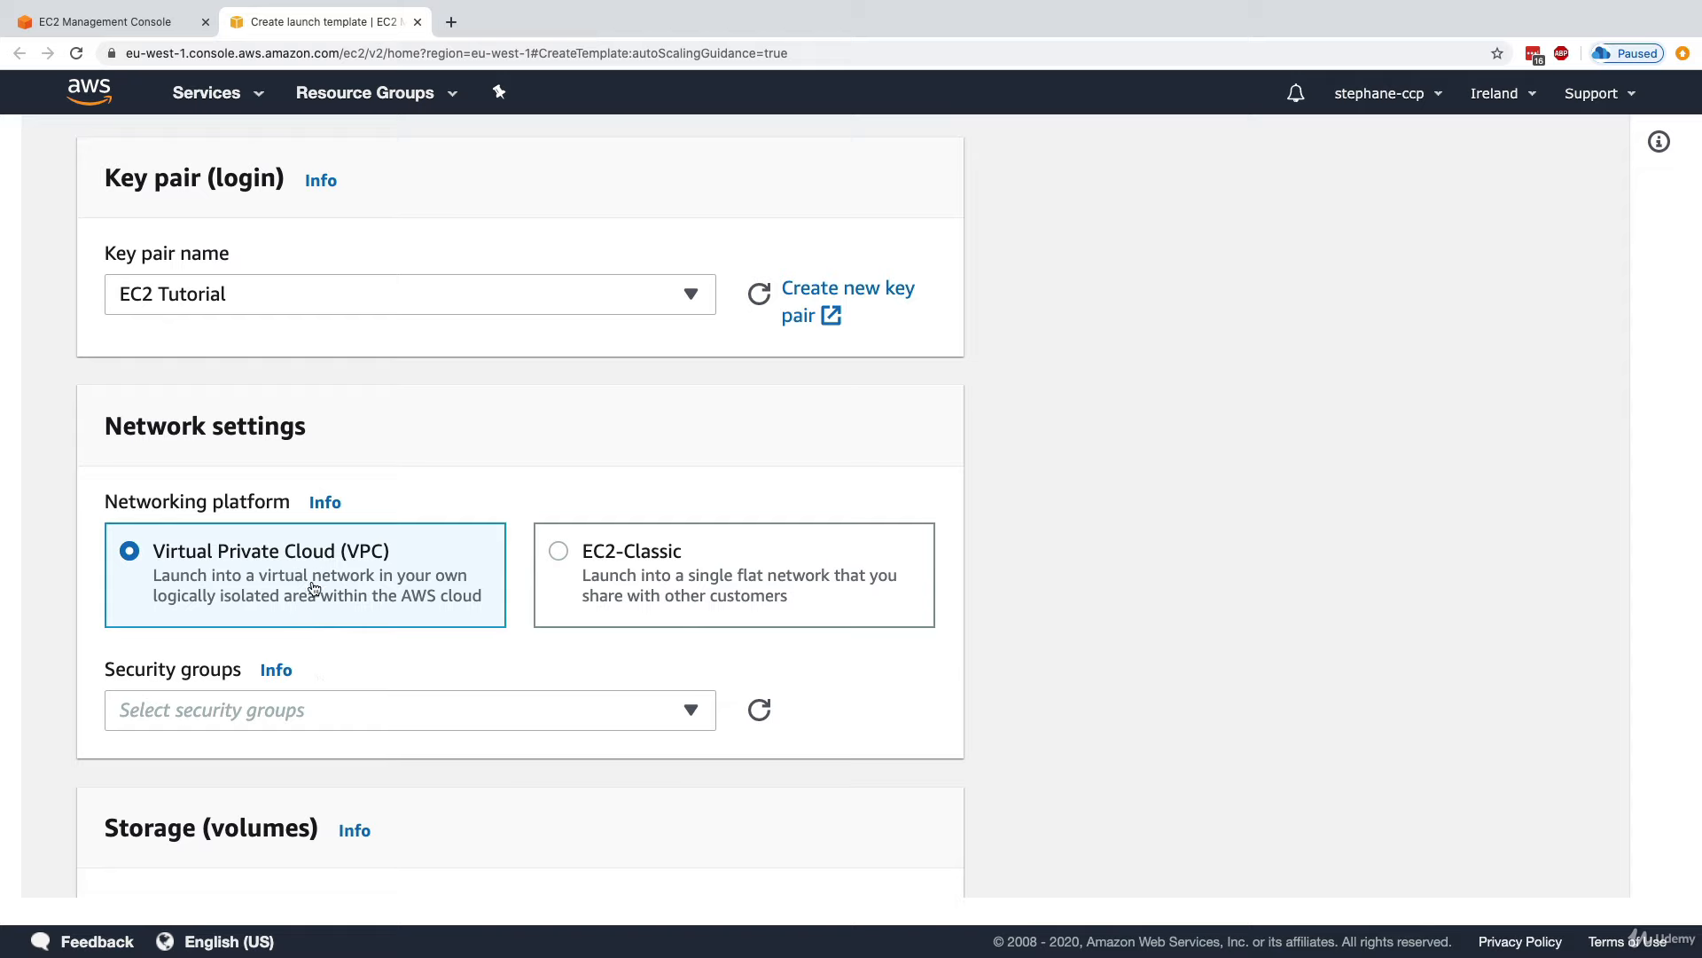
left_click(282, 710)
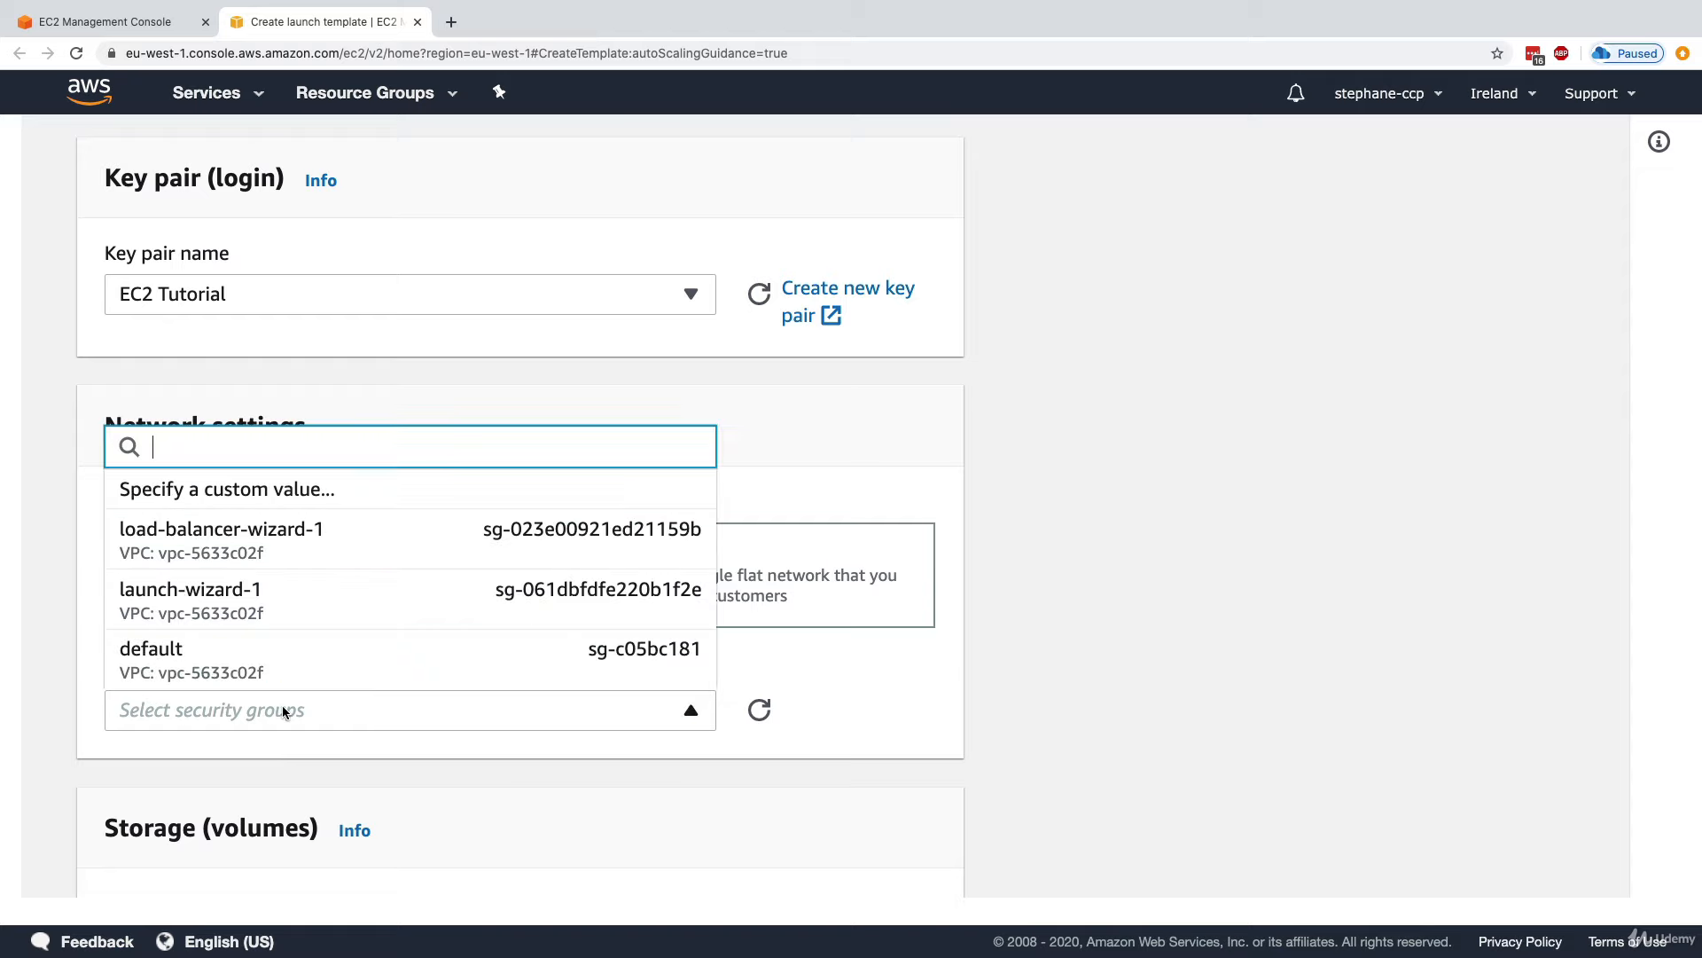
left_click(234, 601)
Expand the template's advanced details and activate the User data field for entry.
scroll(605, 759, "down", 5)
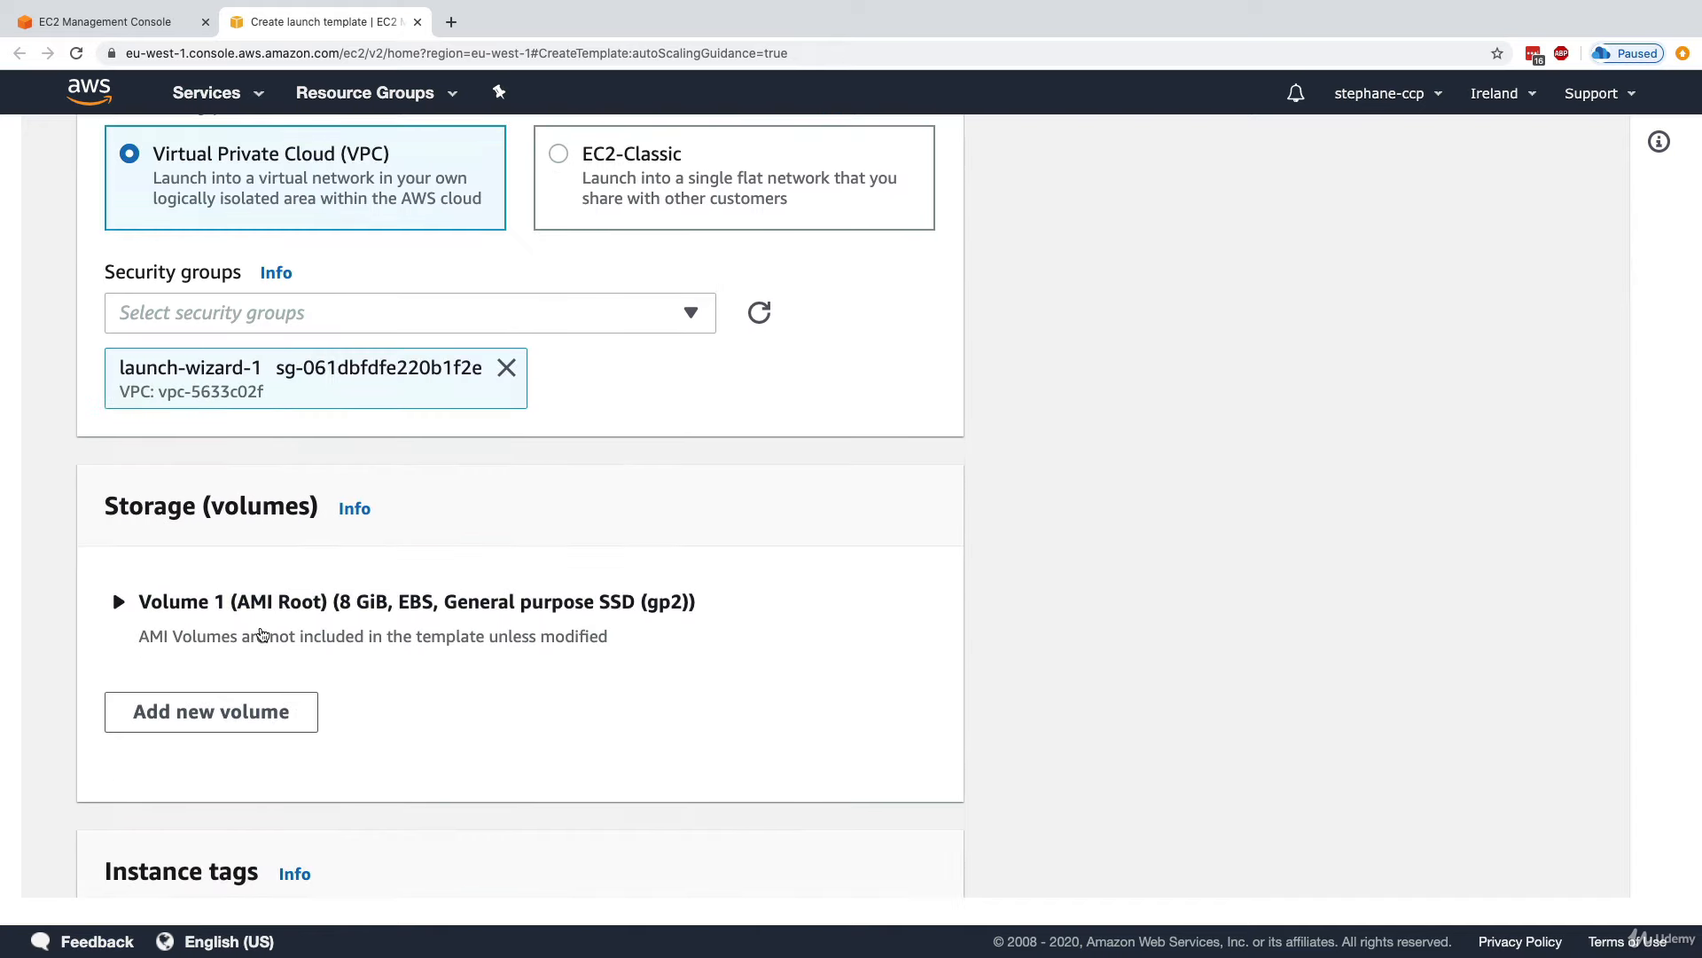
scroll(362, 586, "down", 2)
scroll(363, 586, "down", 6)
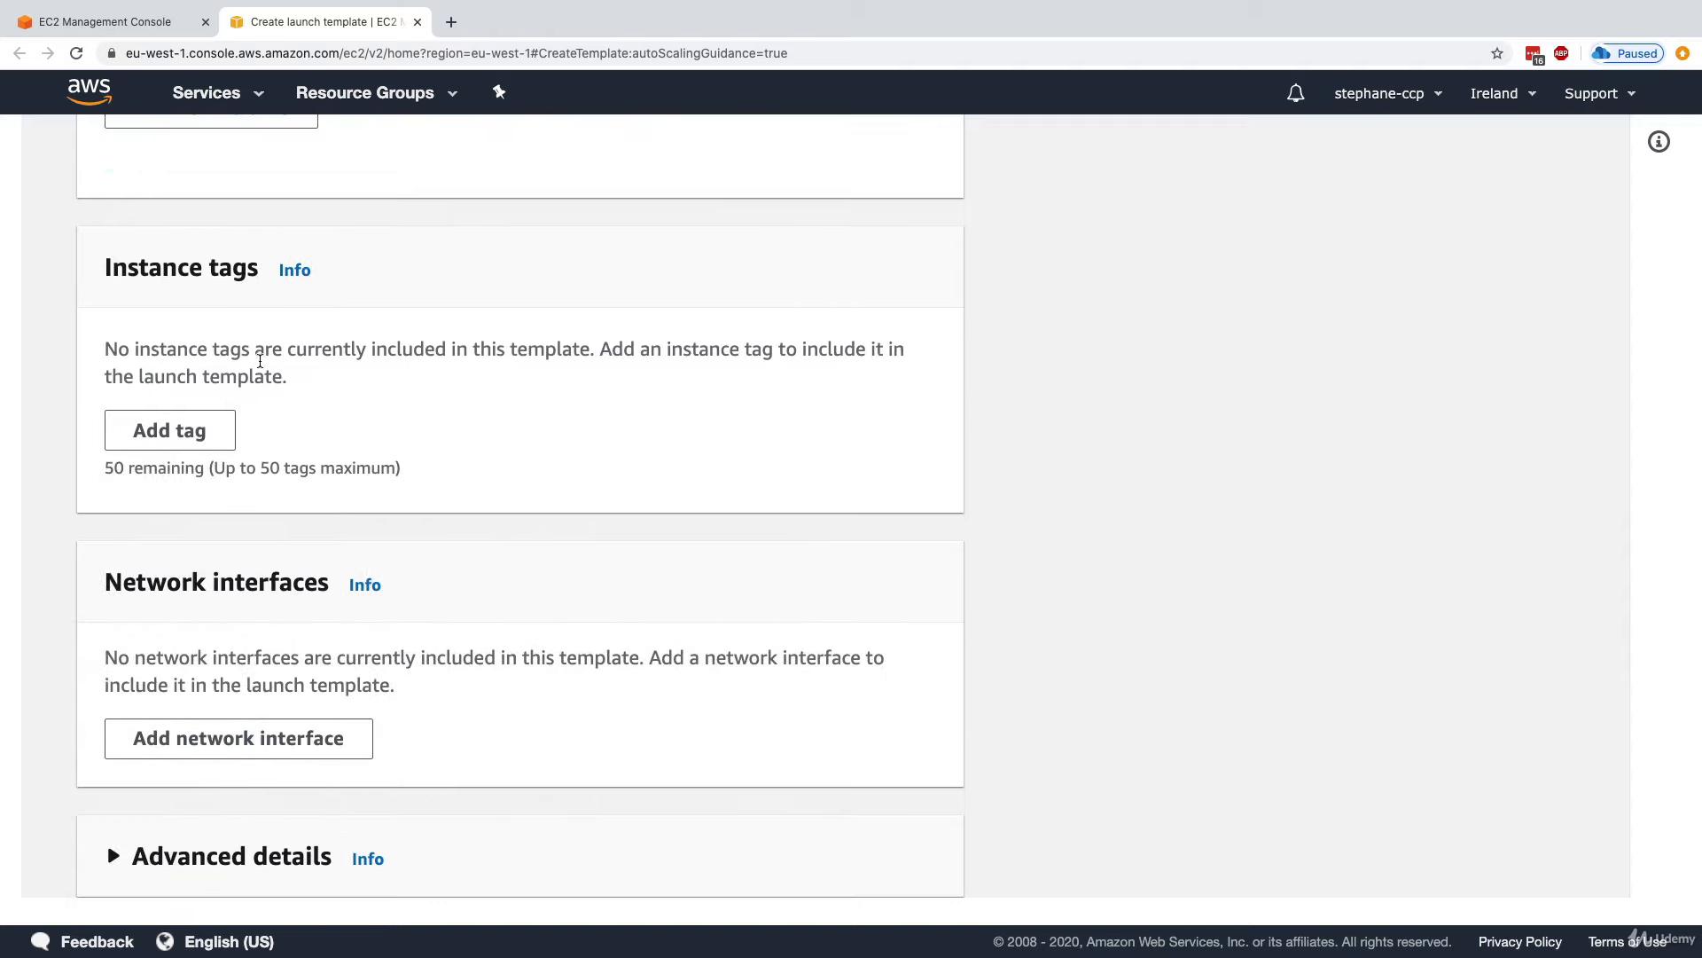
scroll(344, 687, "down", 1)
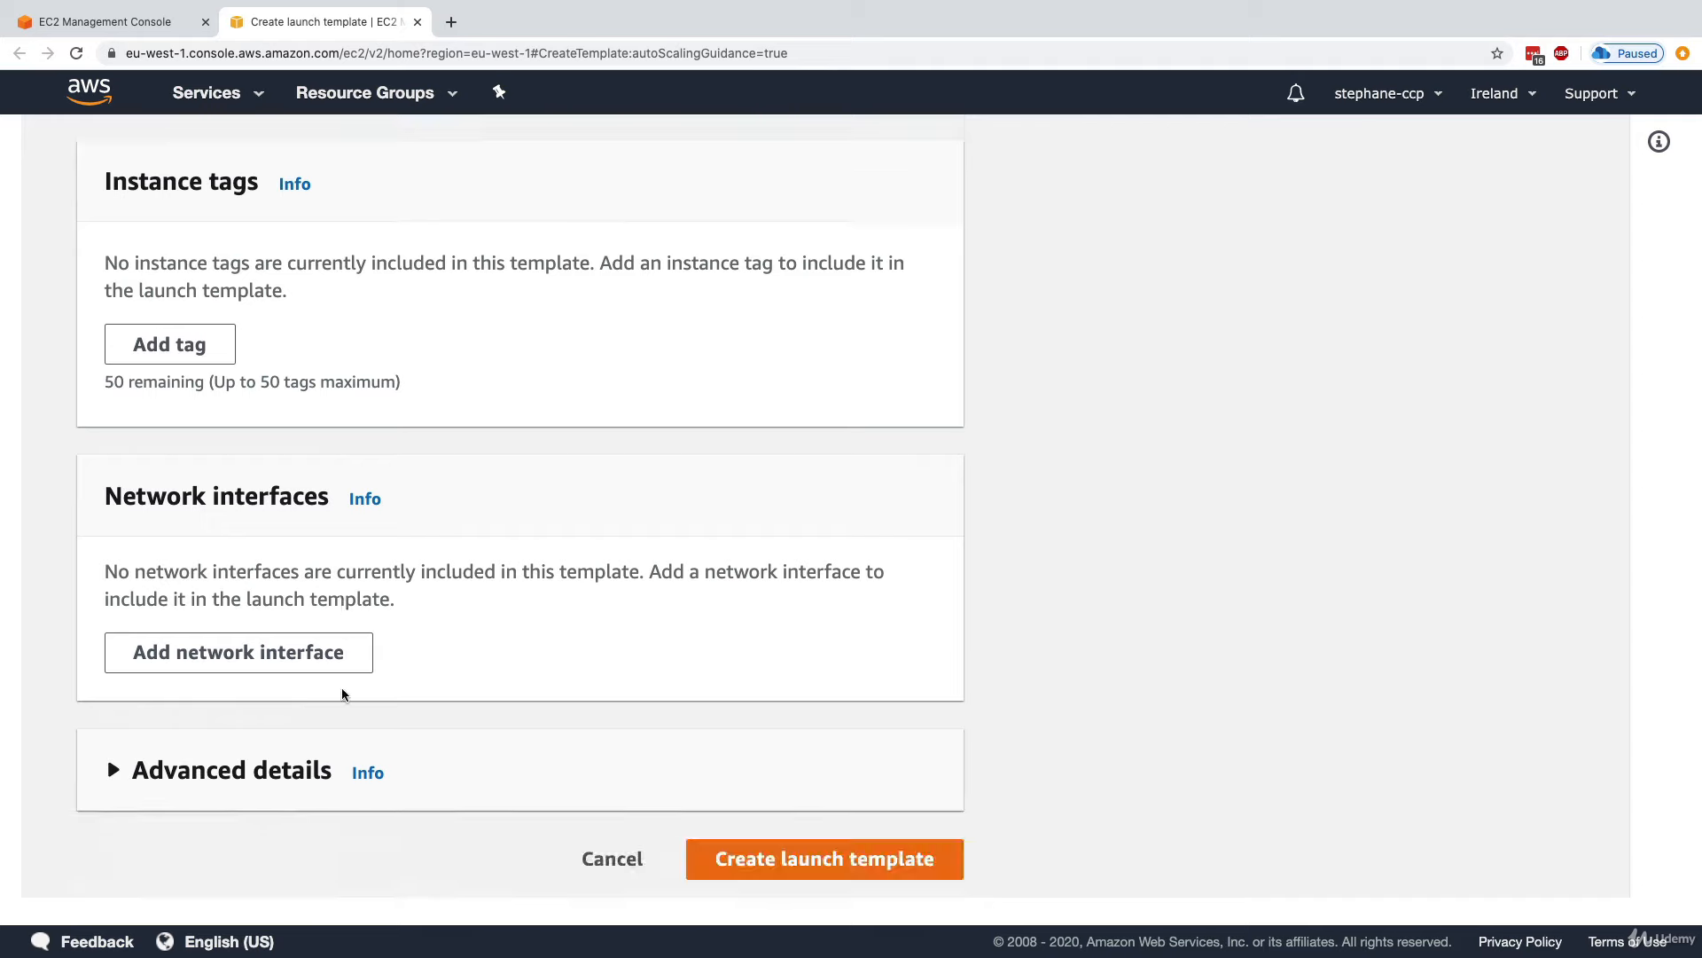
left_click(256, 766)
scroll(253, 737, "down", 6)
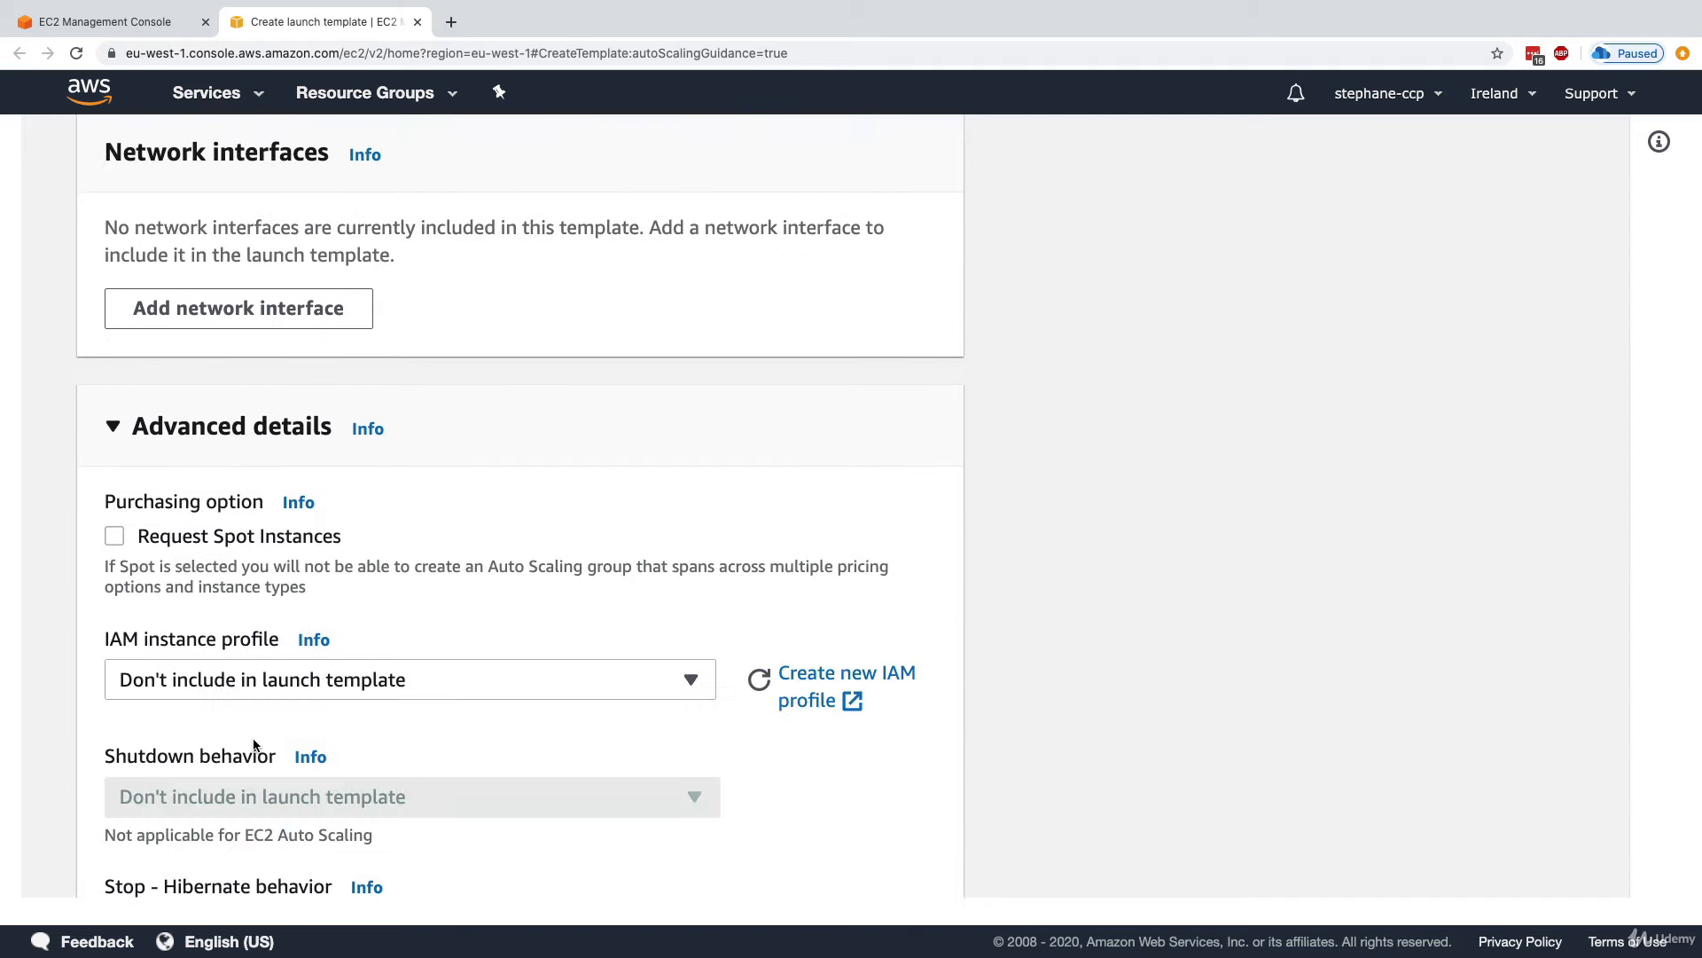
scroll(253, 737, "down", 19)
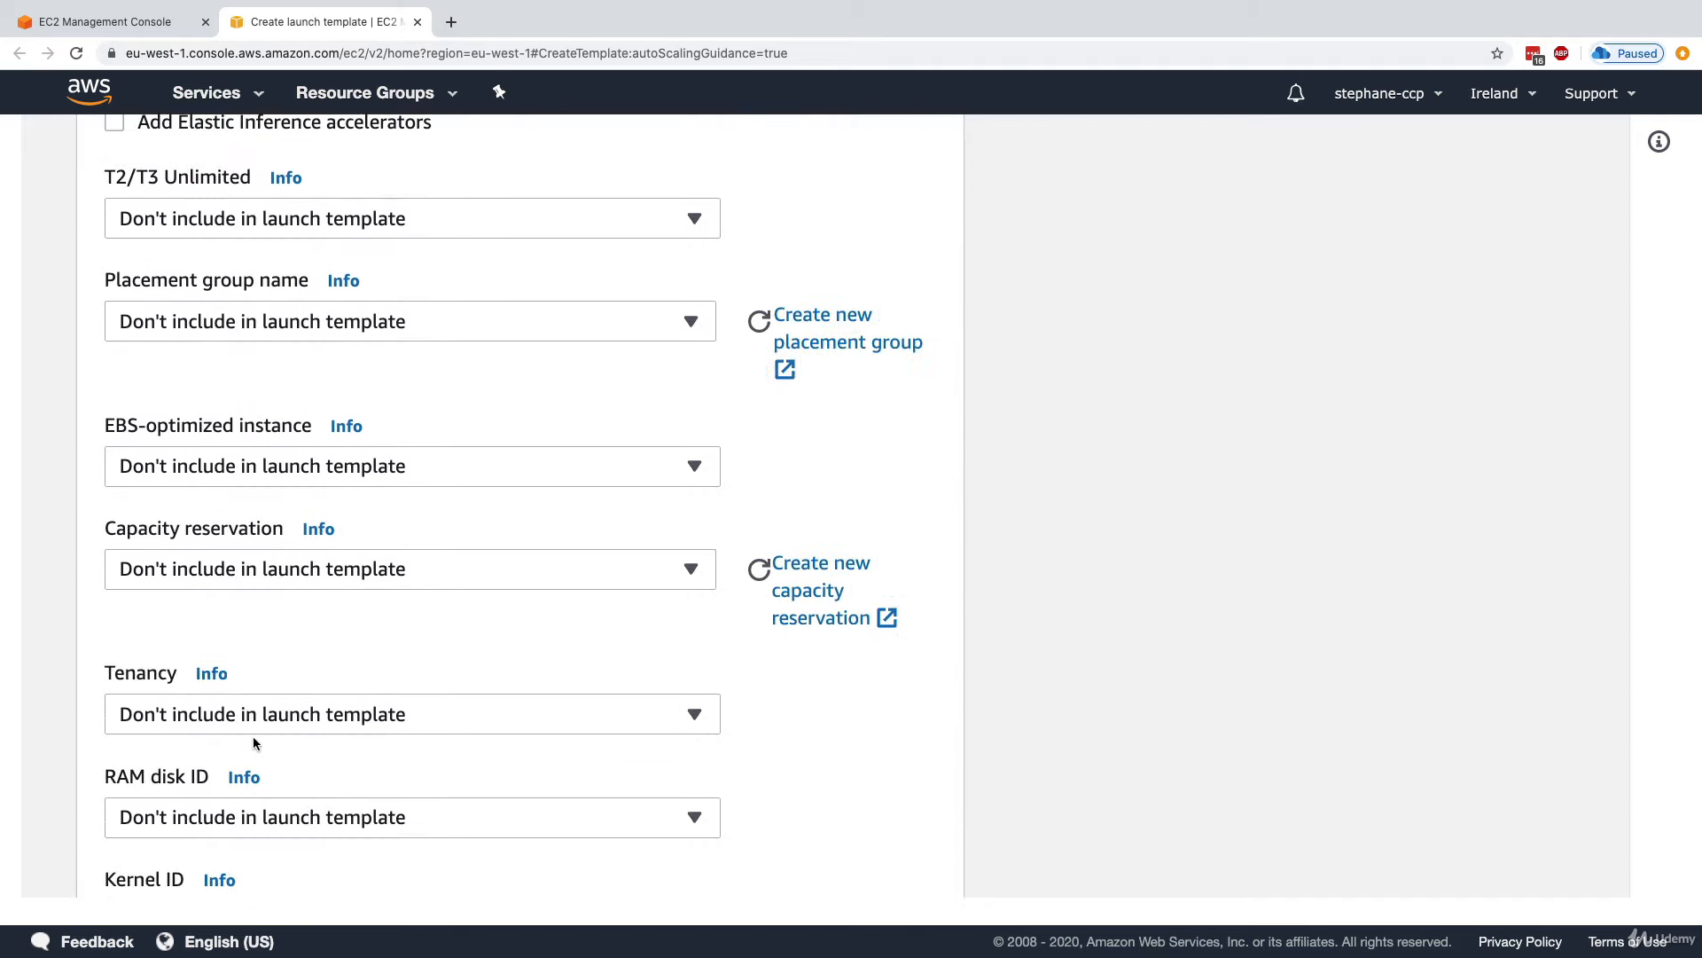
left_click(253, 739)
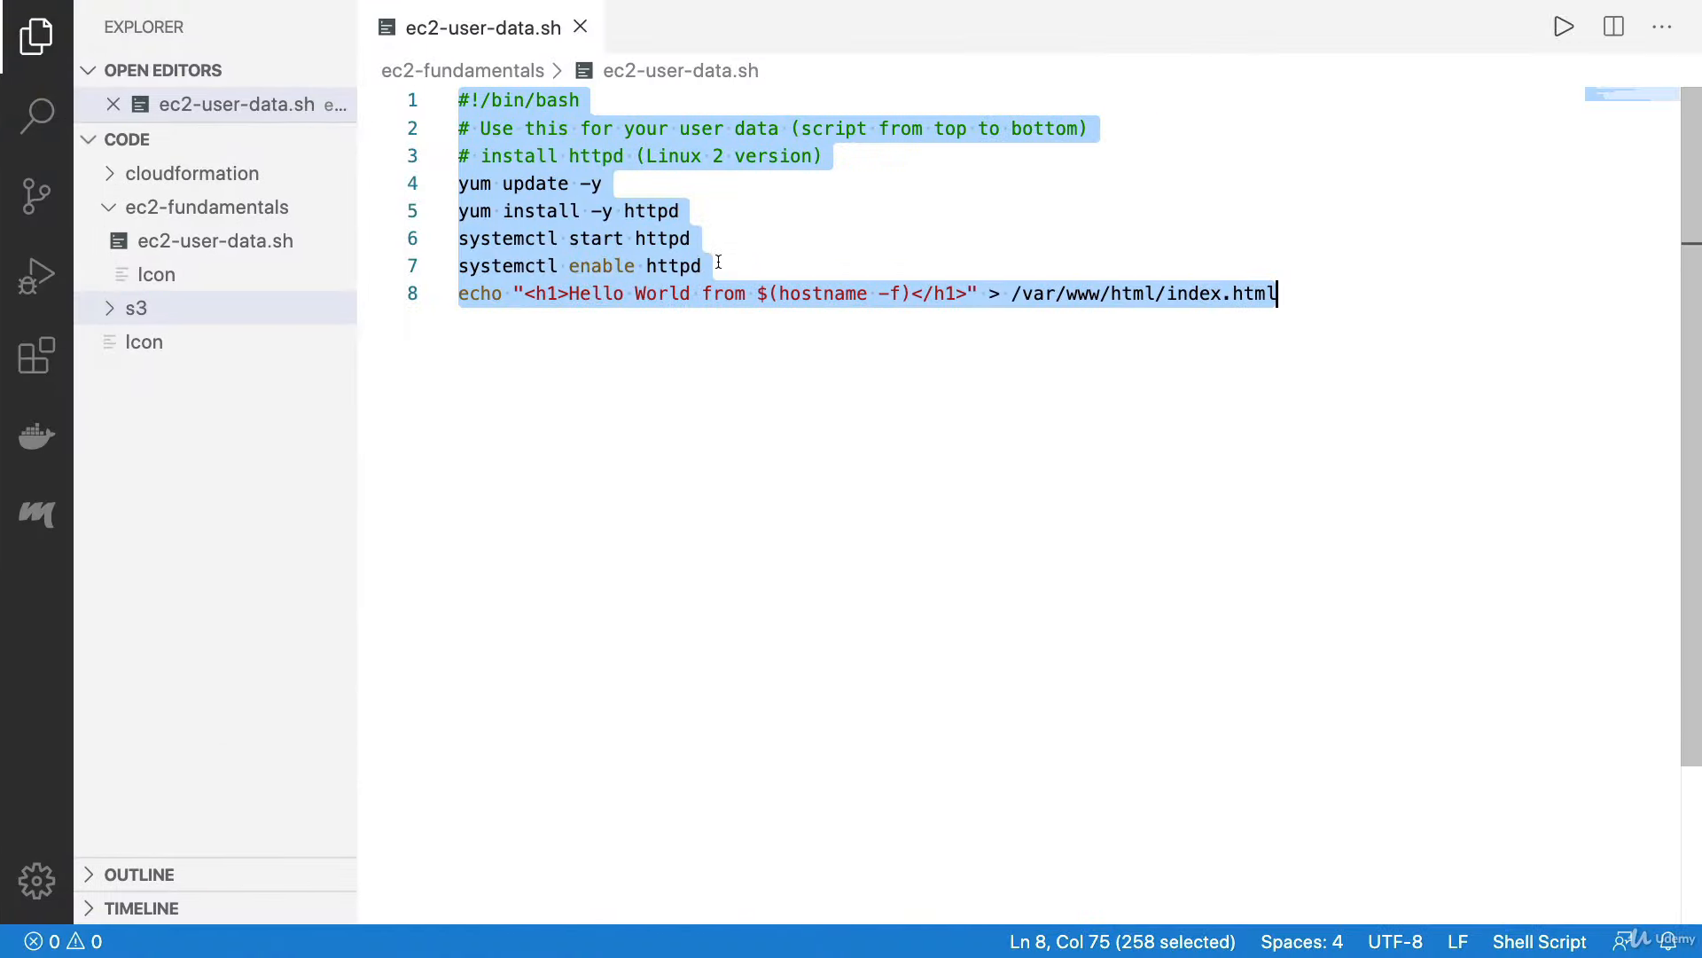
Copy the entire ec2-user-data.sh script from Visual Studio Code and paste it into the template's User data in the browser.
left_click(1233, 294)
key("super+a")
key("super+c")
key("super+Tab")
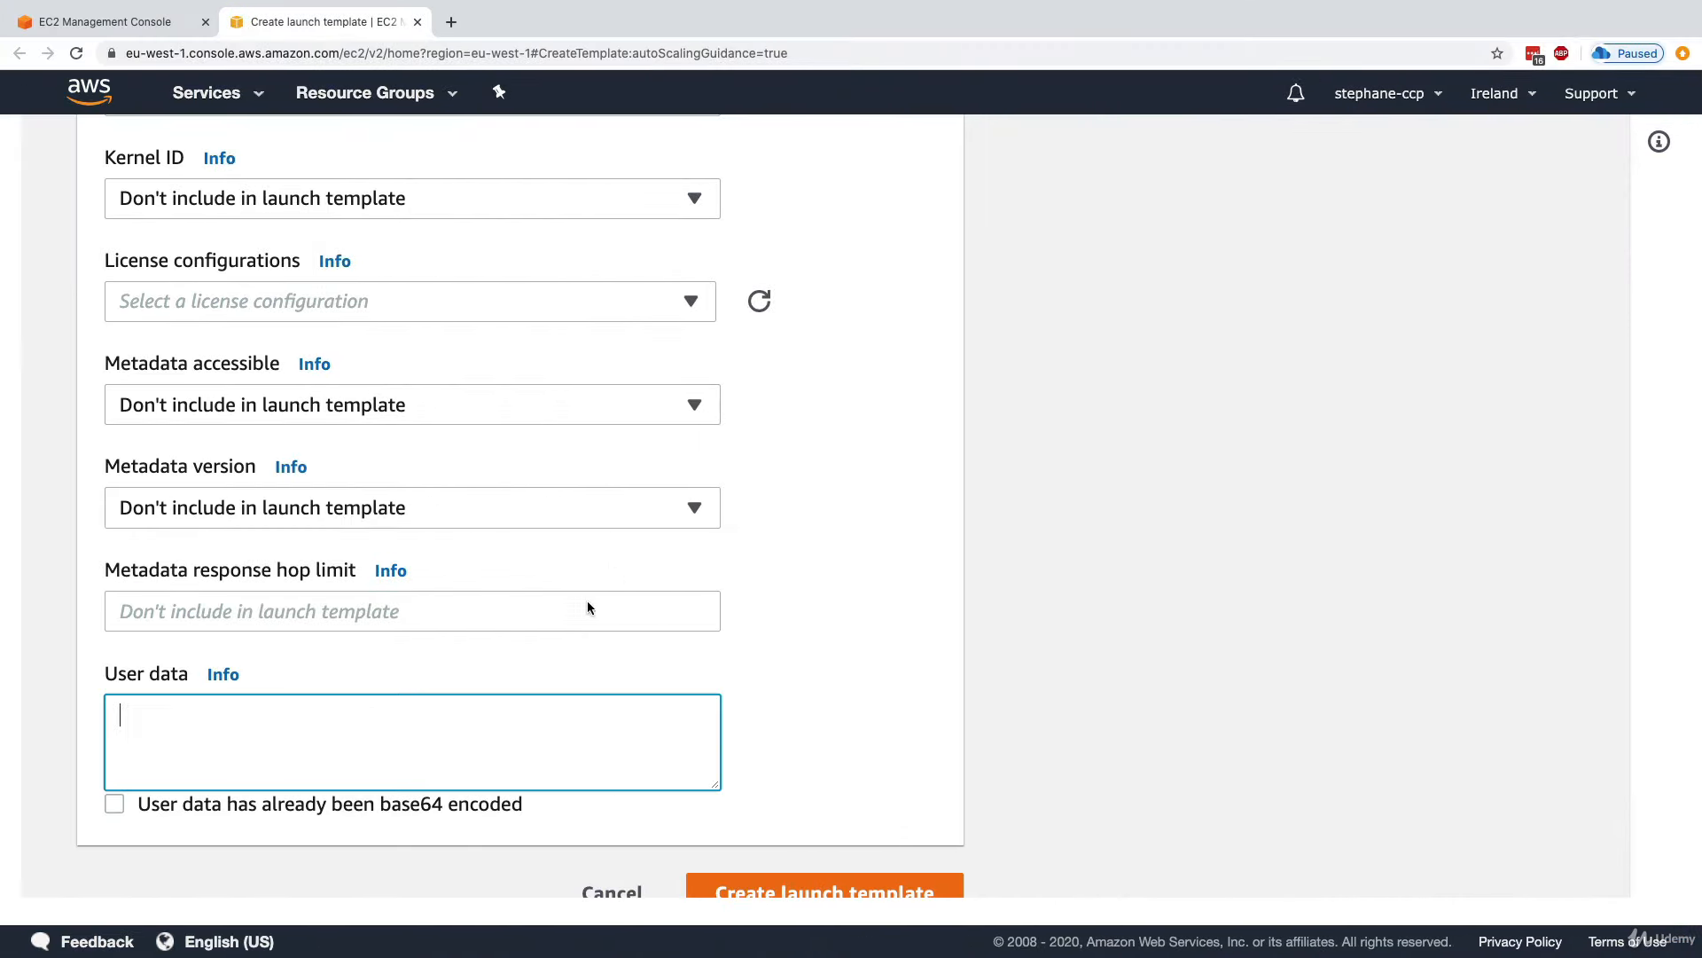
key("super+v")
Create the launch template and open the details page of MyTemplate.
scroll(883, 688, "down", 1)
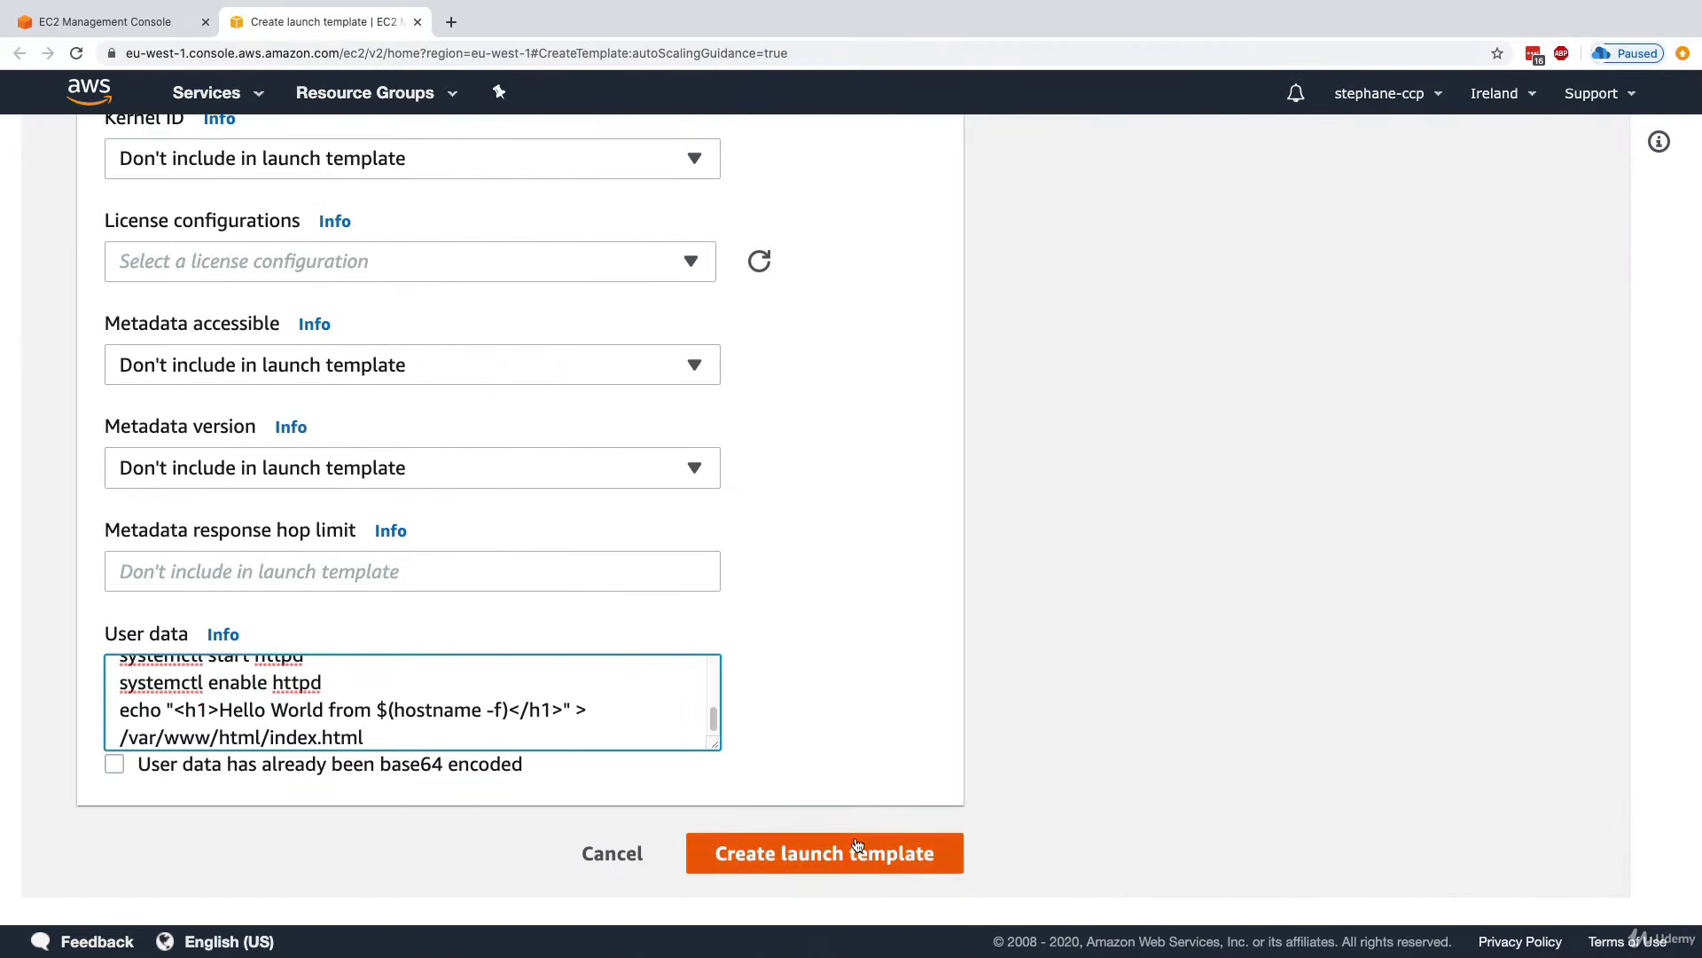
left_click(855, 851)
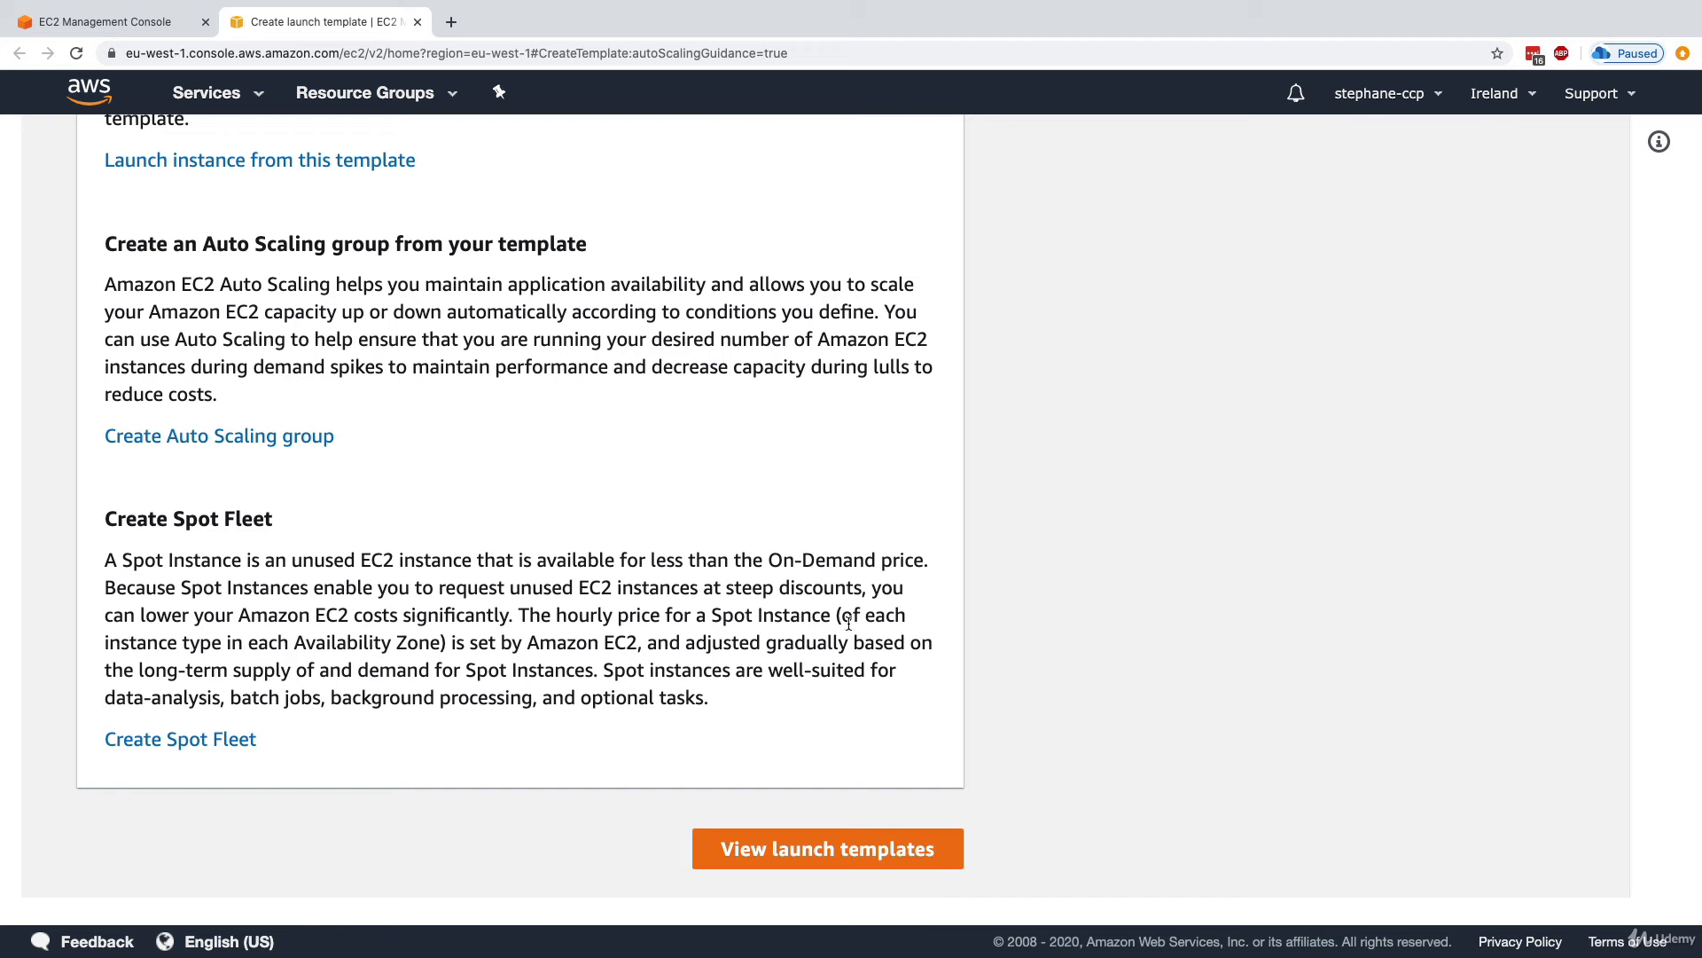
scroll(847, 626, "up", 5)
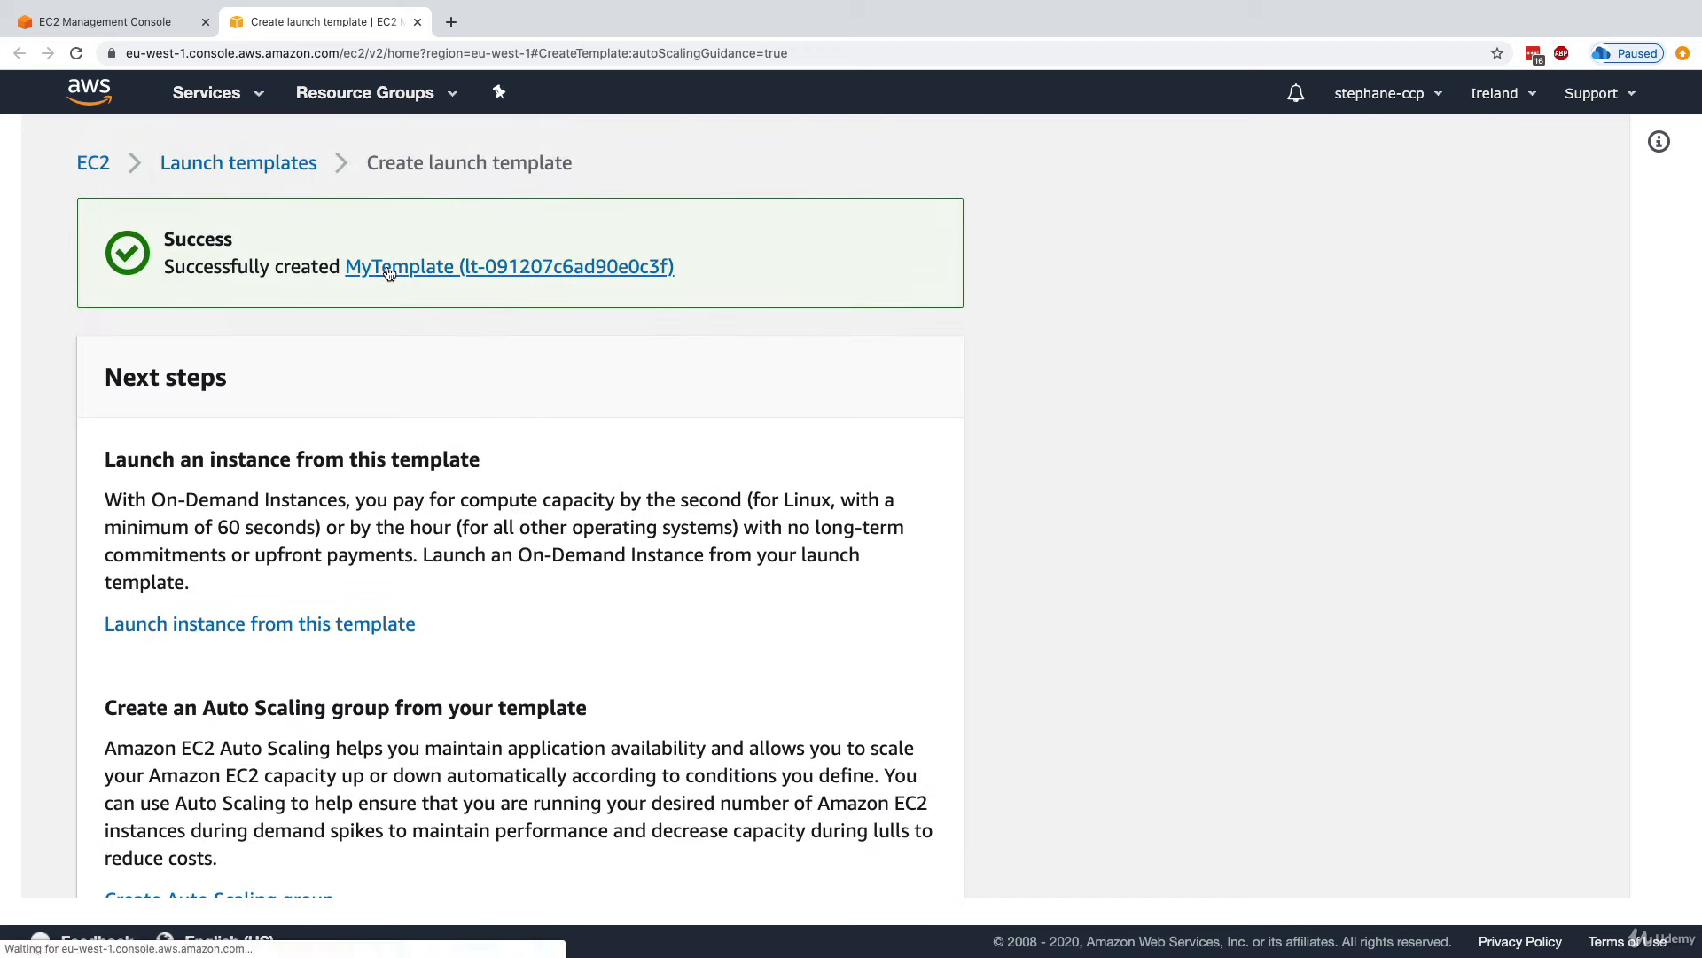
left_click(388, 272)
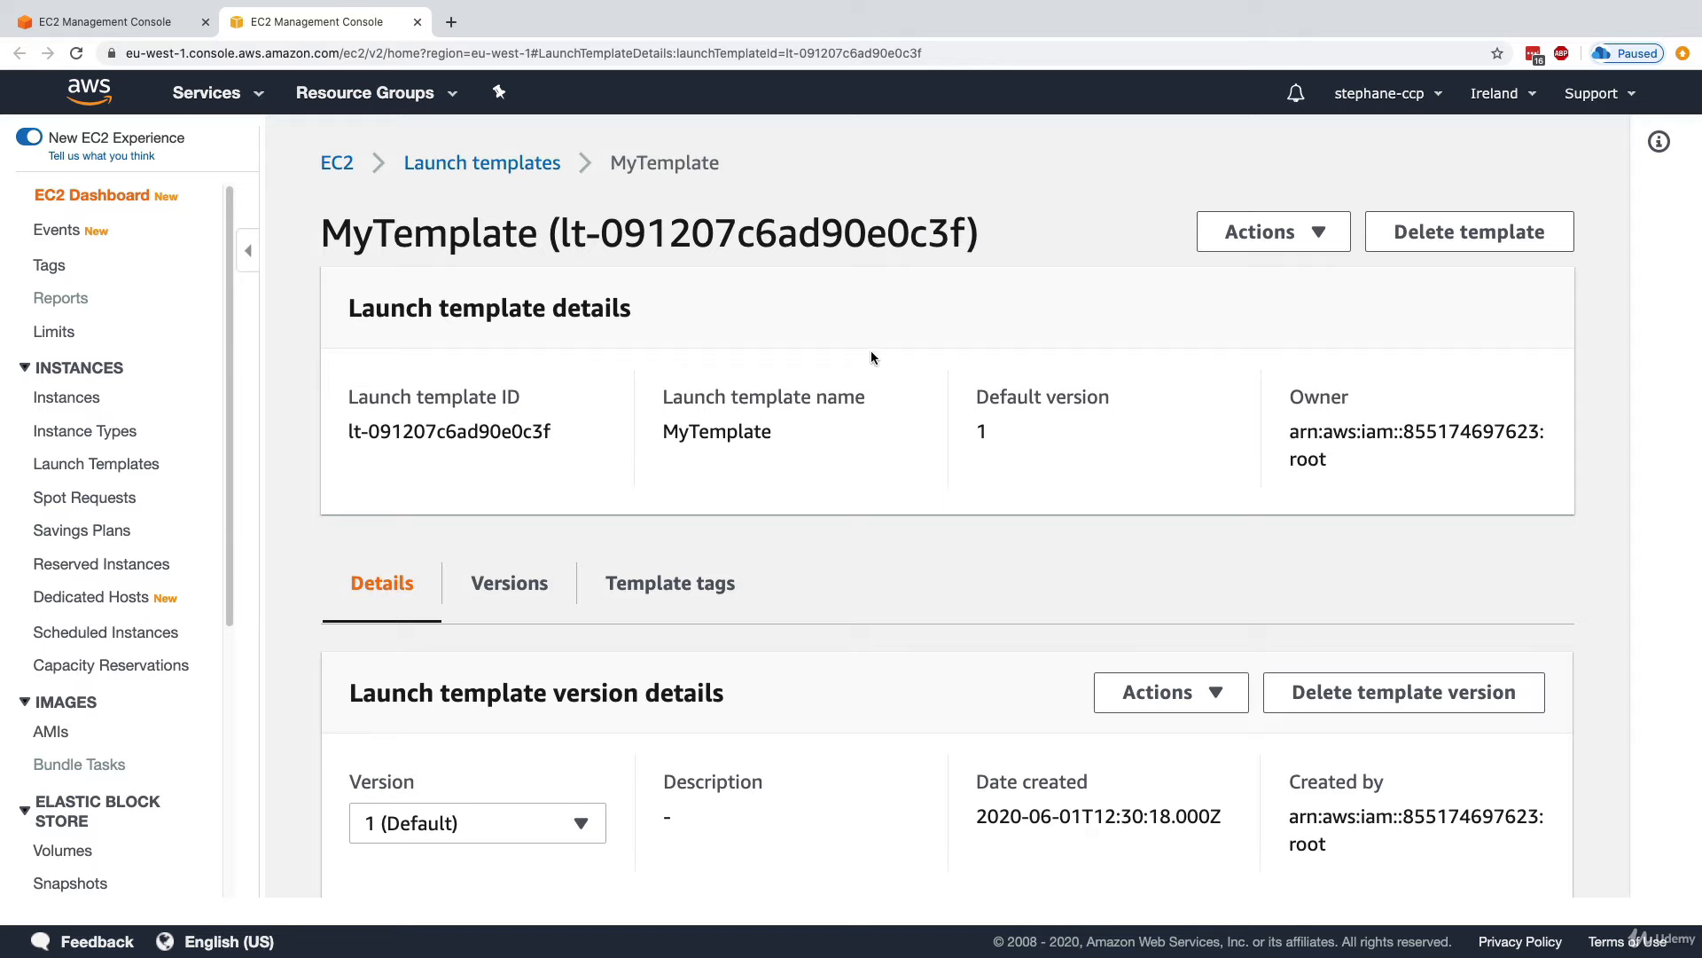
Return to the Auto Scaling group creation page and select MyTemplate as the group's launch template.
scroll(915, 434, "down", 1)
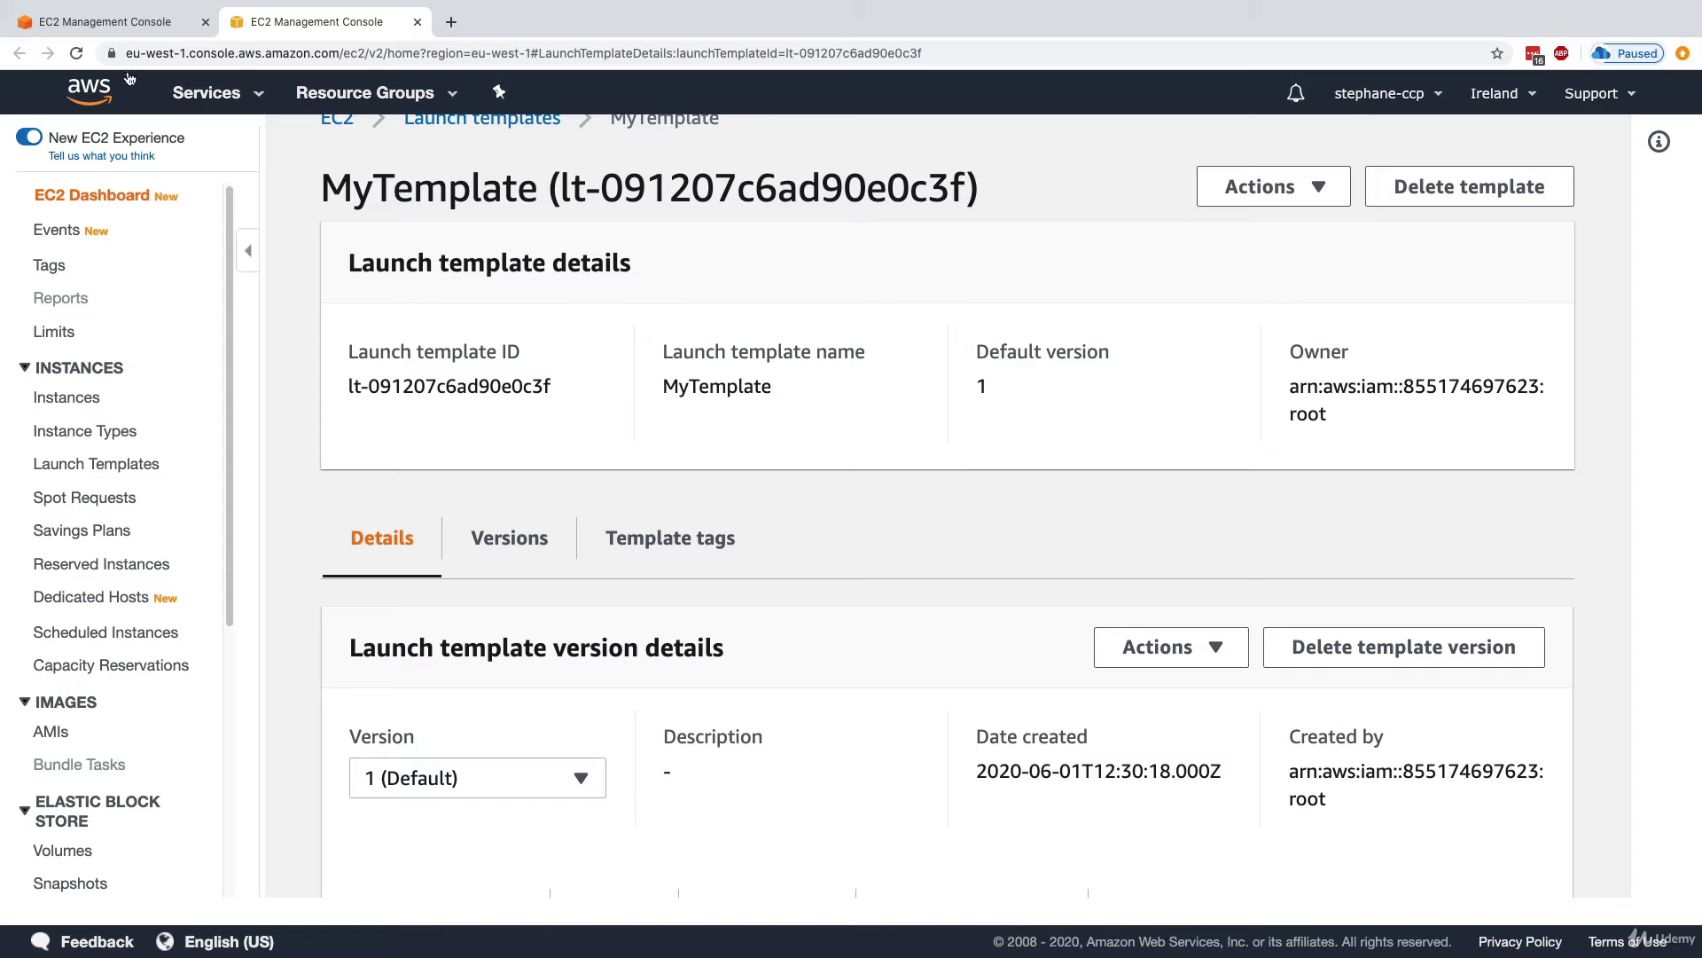
left_click(104, 33)
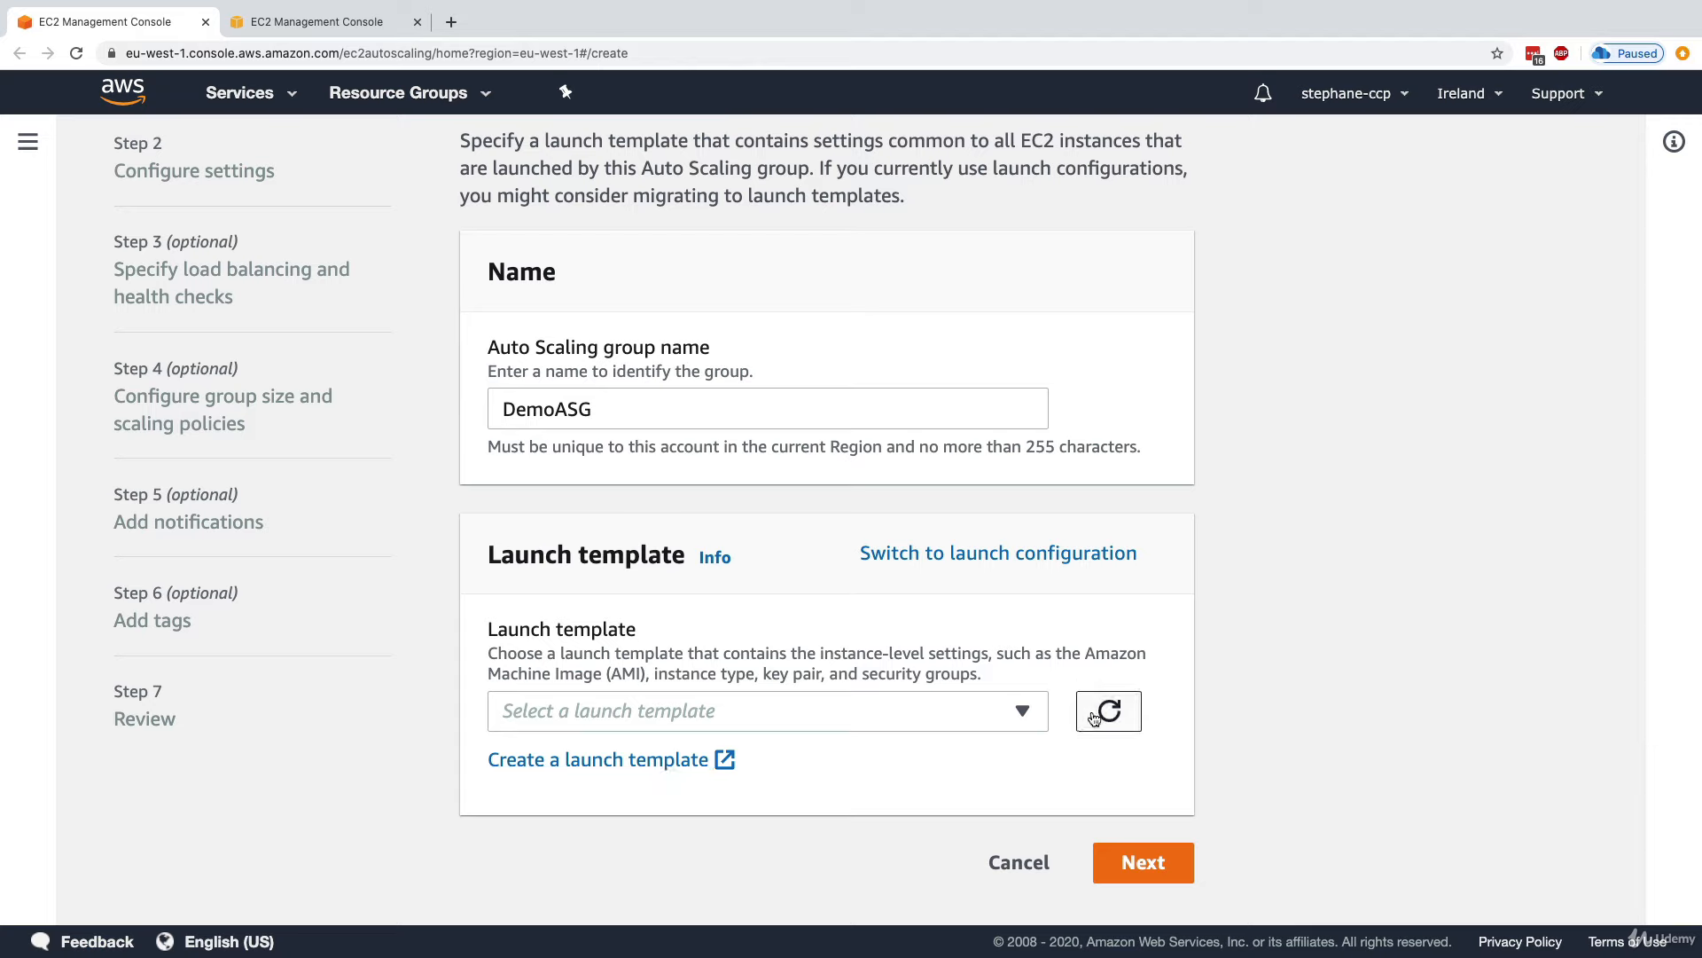
left_click(991, 716)
left_click(668, 804)
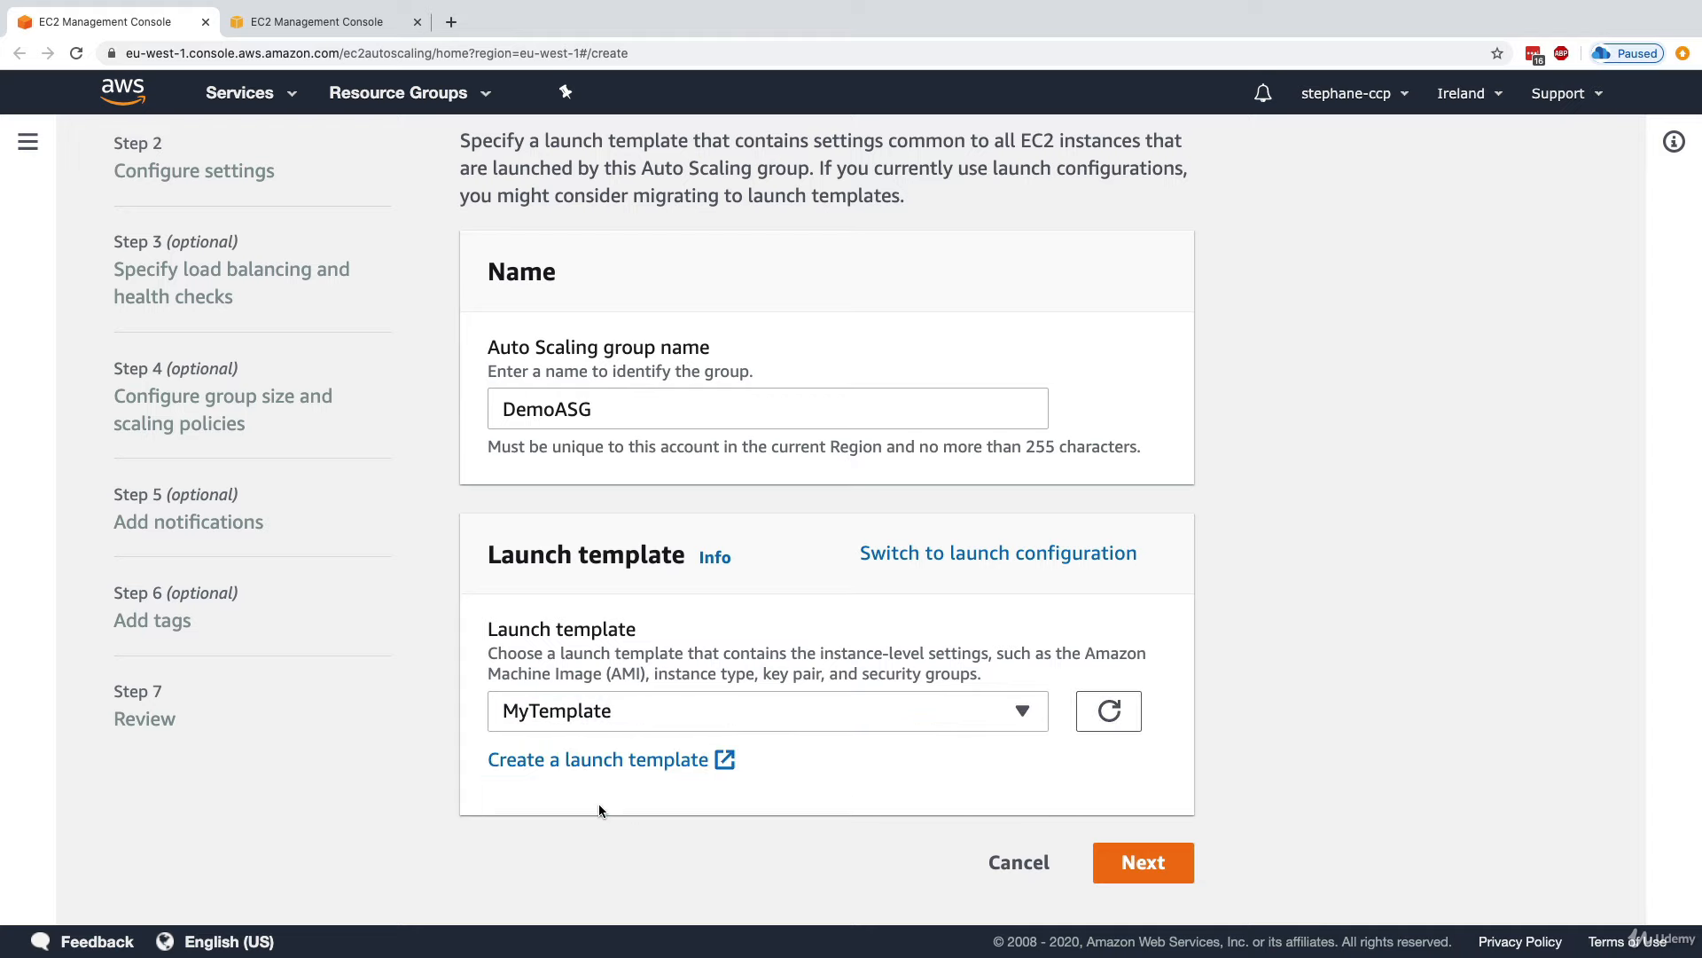
Check the selected template's version, instance type, AMI and security group, and continue to the Configure settings stage.
scroll(694, 663, "down", 3)
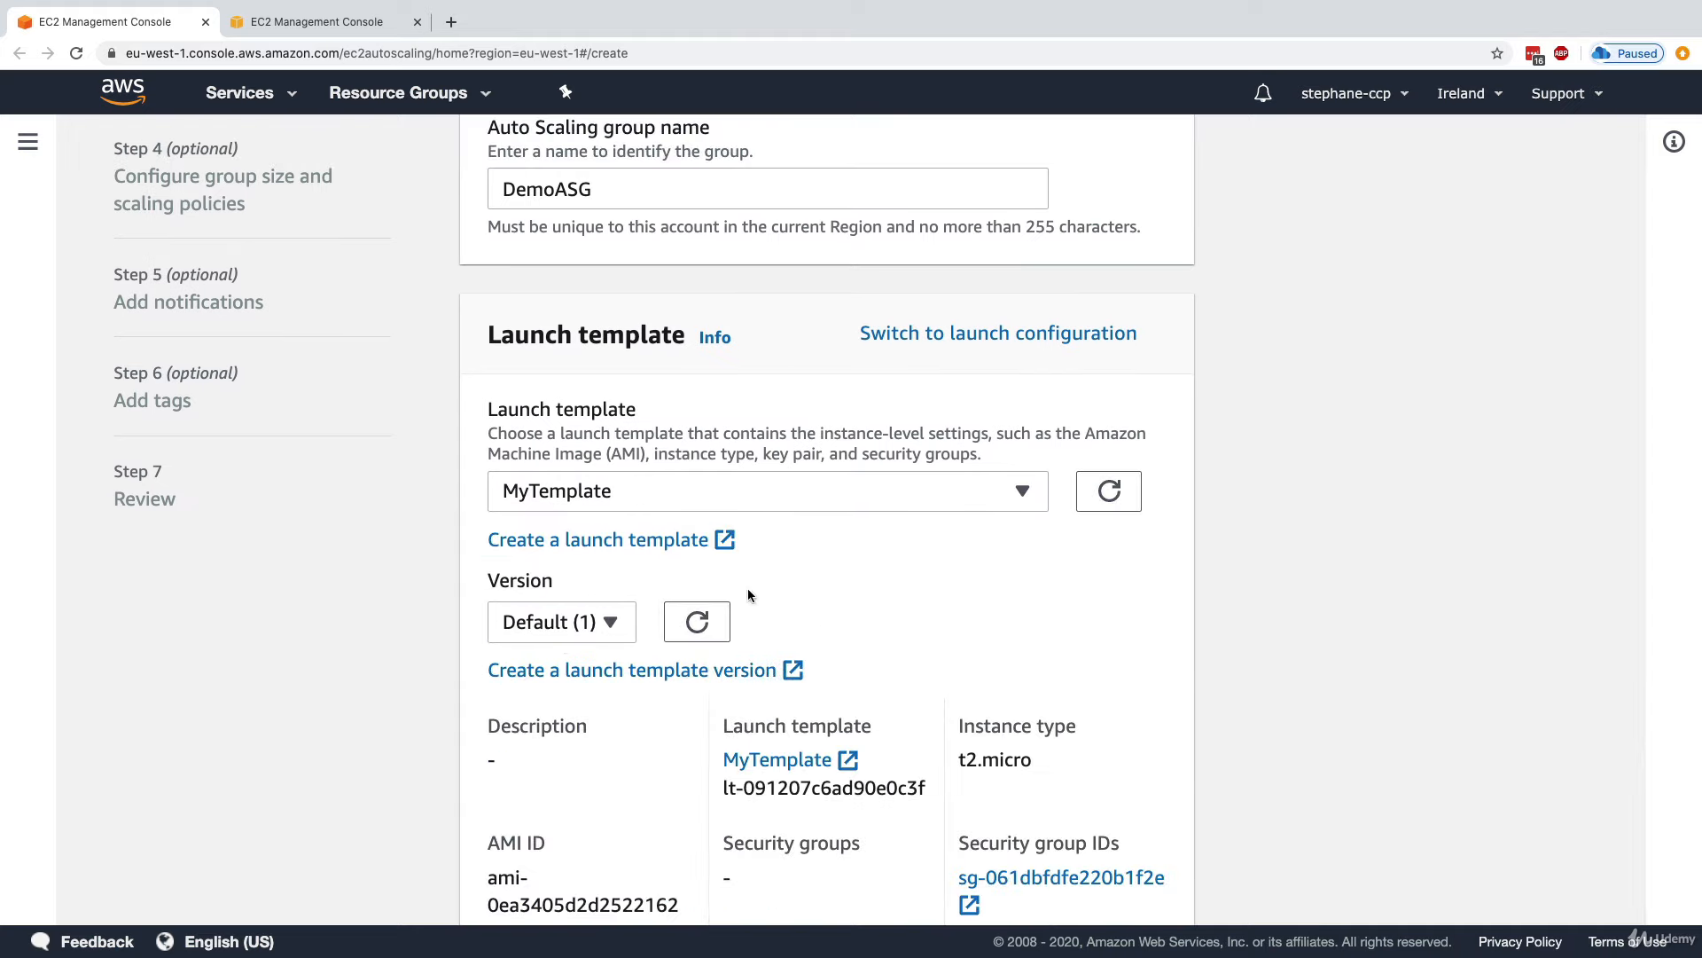
scroll(878, 689, "down", 5)
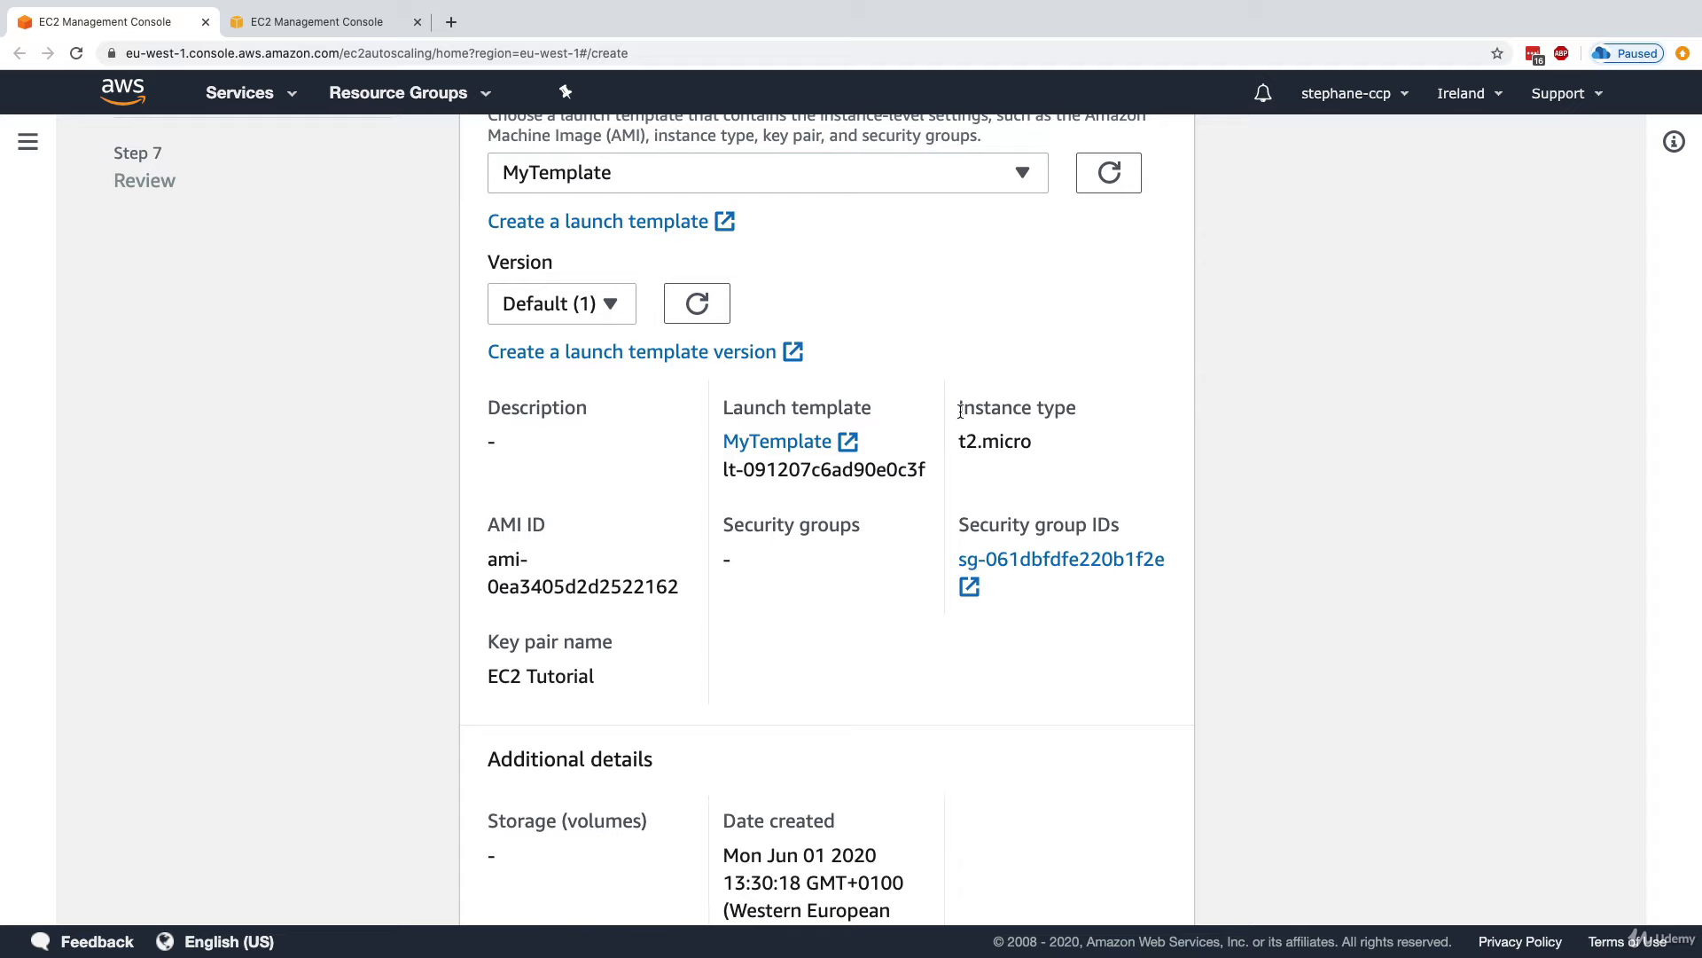
left_click_drag(963, 415, 1039, 464)
left_click_drag(486, 521, 684, 586)
left_click(706, 589)
left_click_drag(971, 525, 1119, 527)
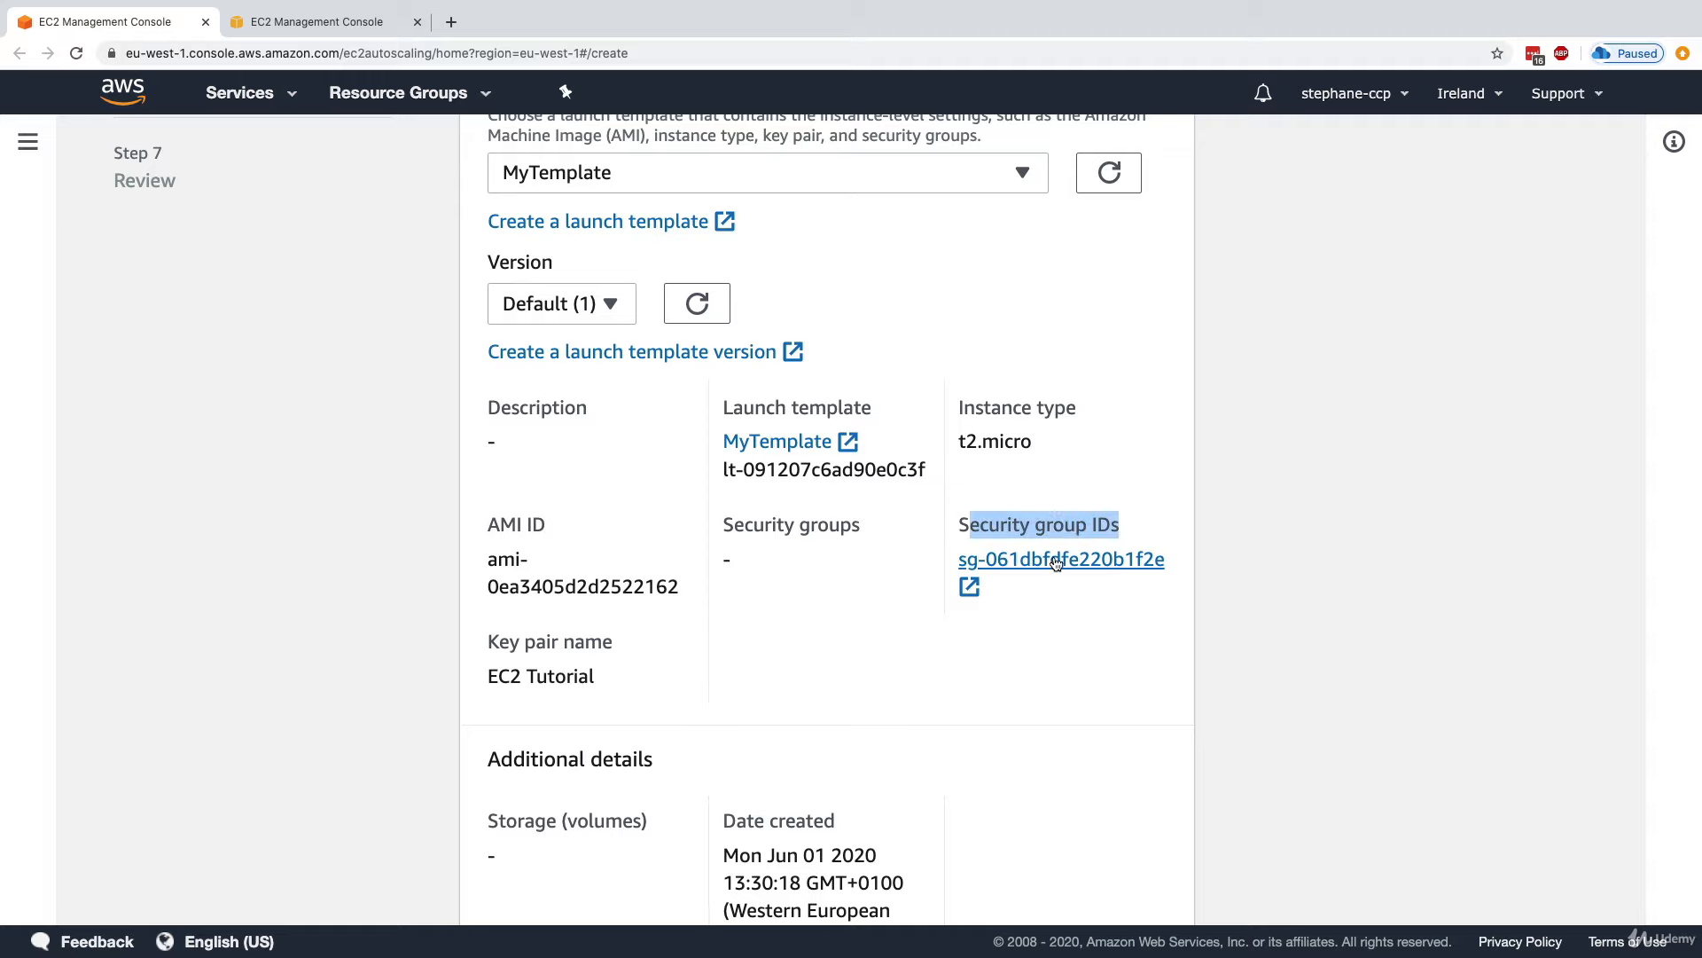
left_click(1037, 542)
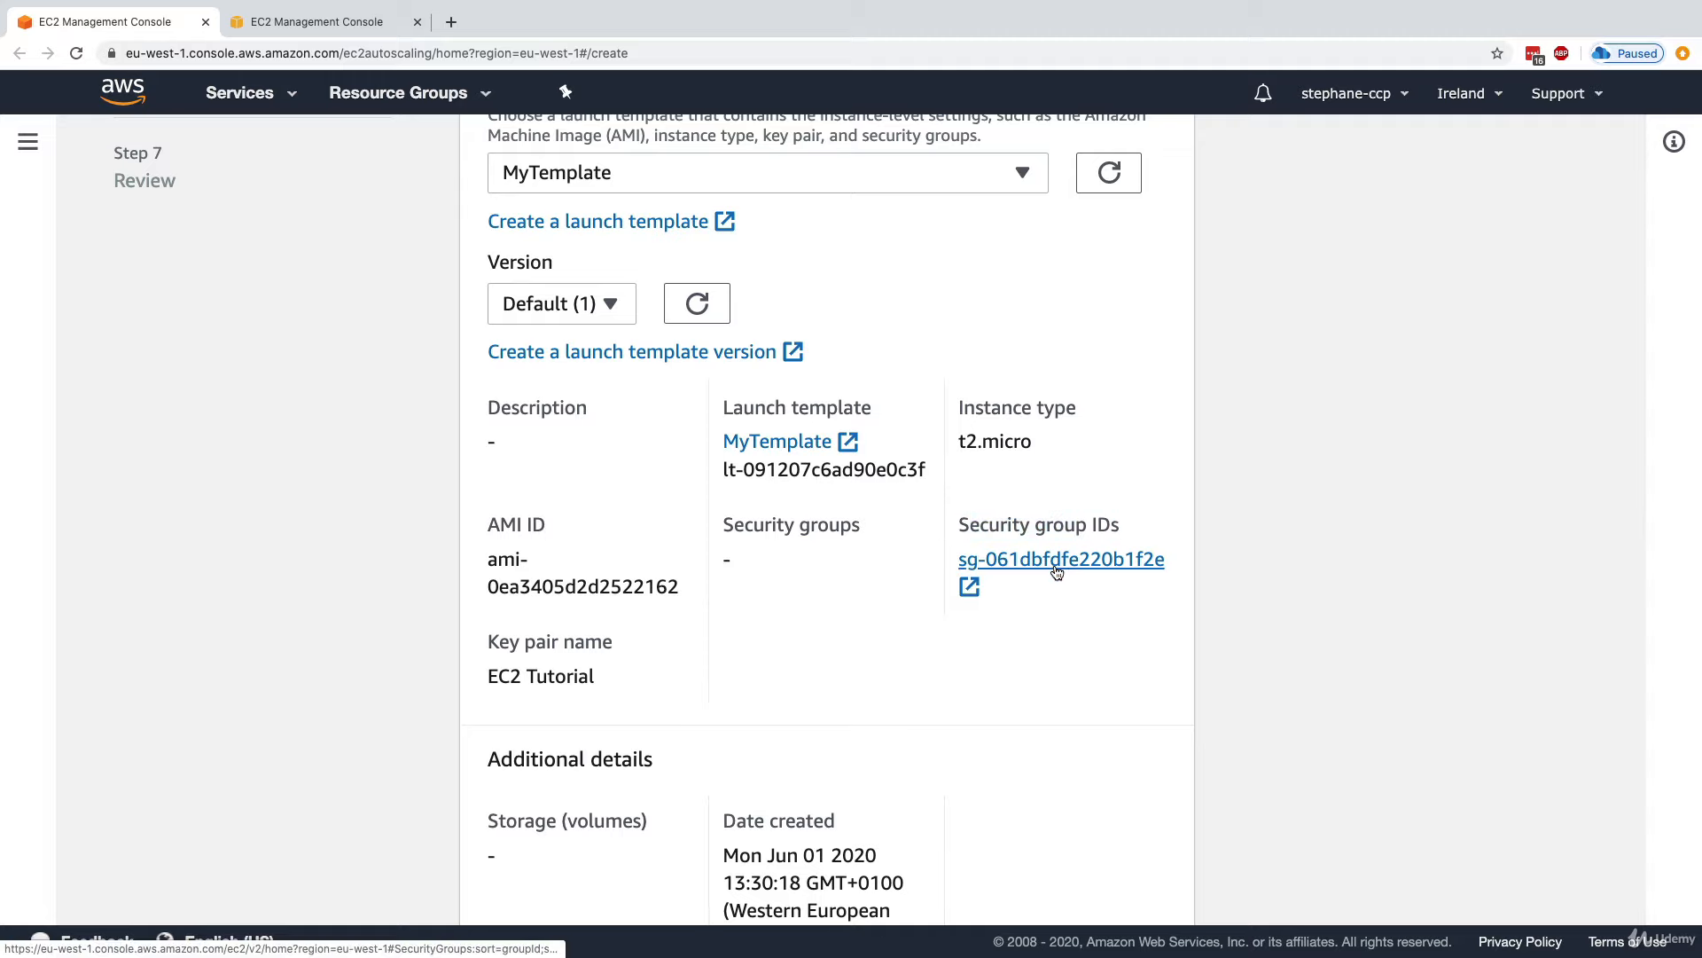
scroll(1050, 572, "down", 2)
left_click(1130, 860)
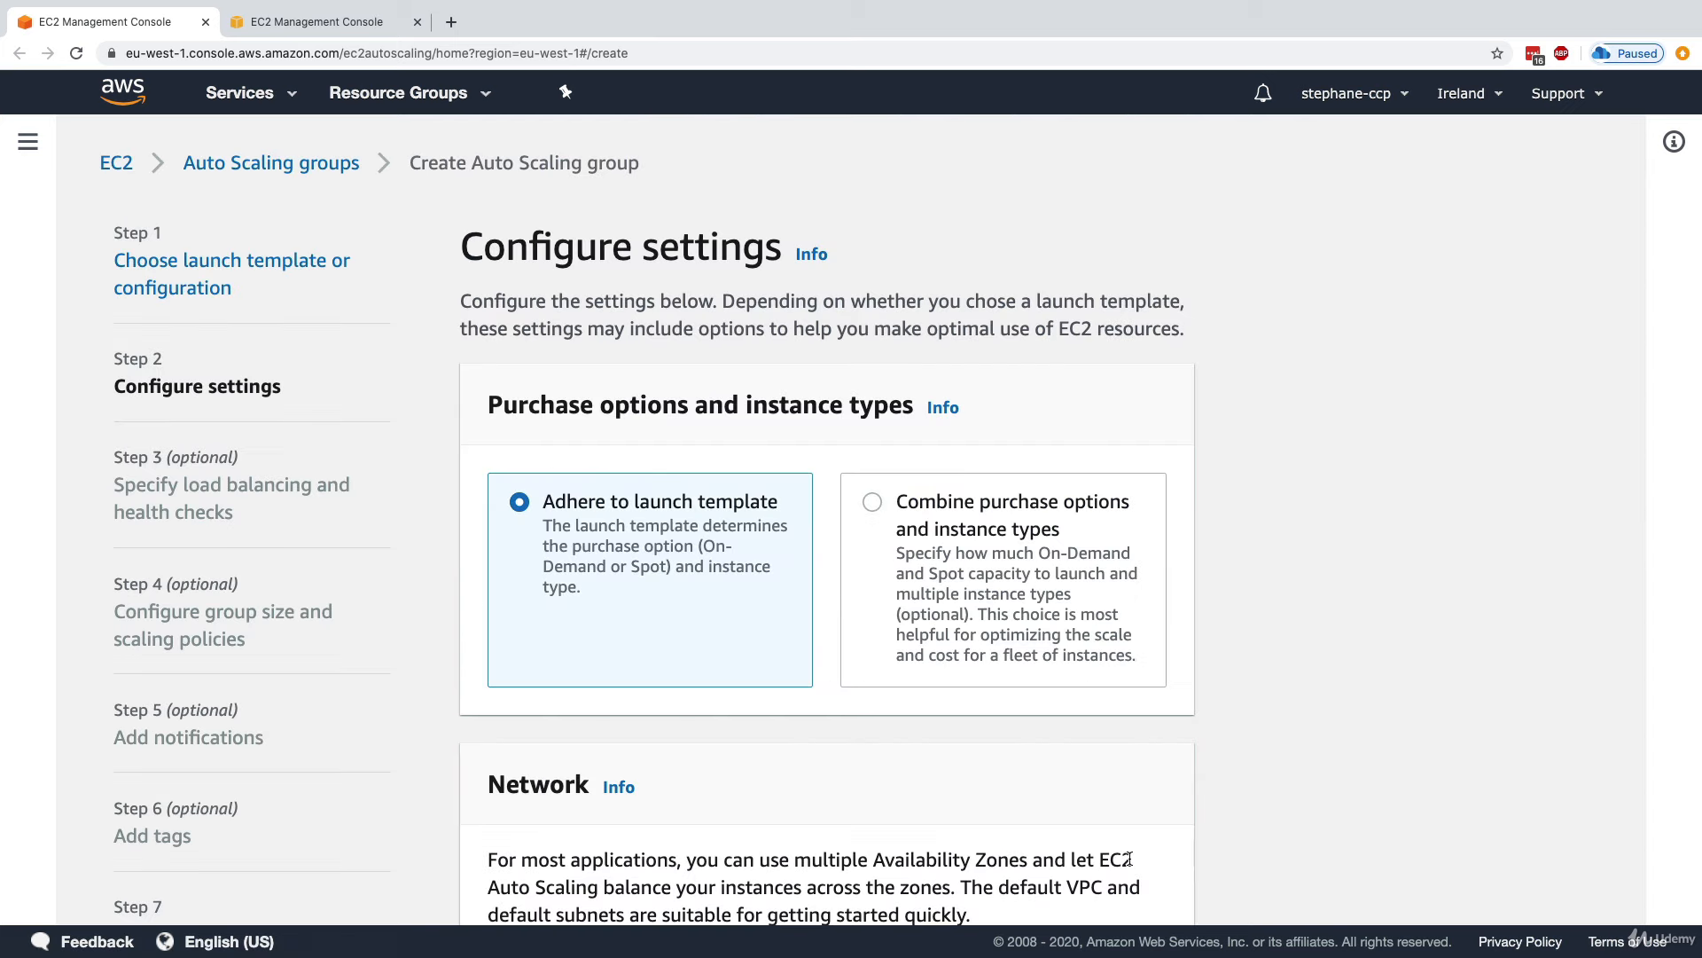
Add the default VPC's eu-west-1a, eu-west-1b and eu-west-1c subnets to the group's network and continue to load balancing.
left_click_drag(552, 518, 760, 528)
scroll(759, 531, "down", 5)
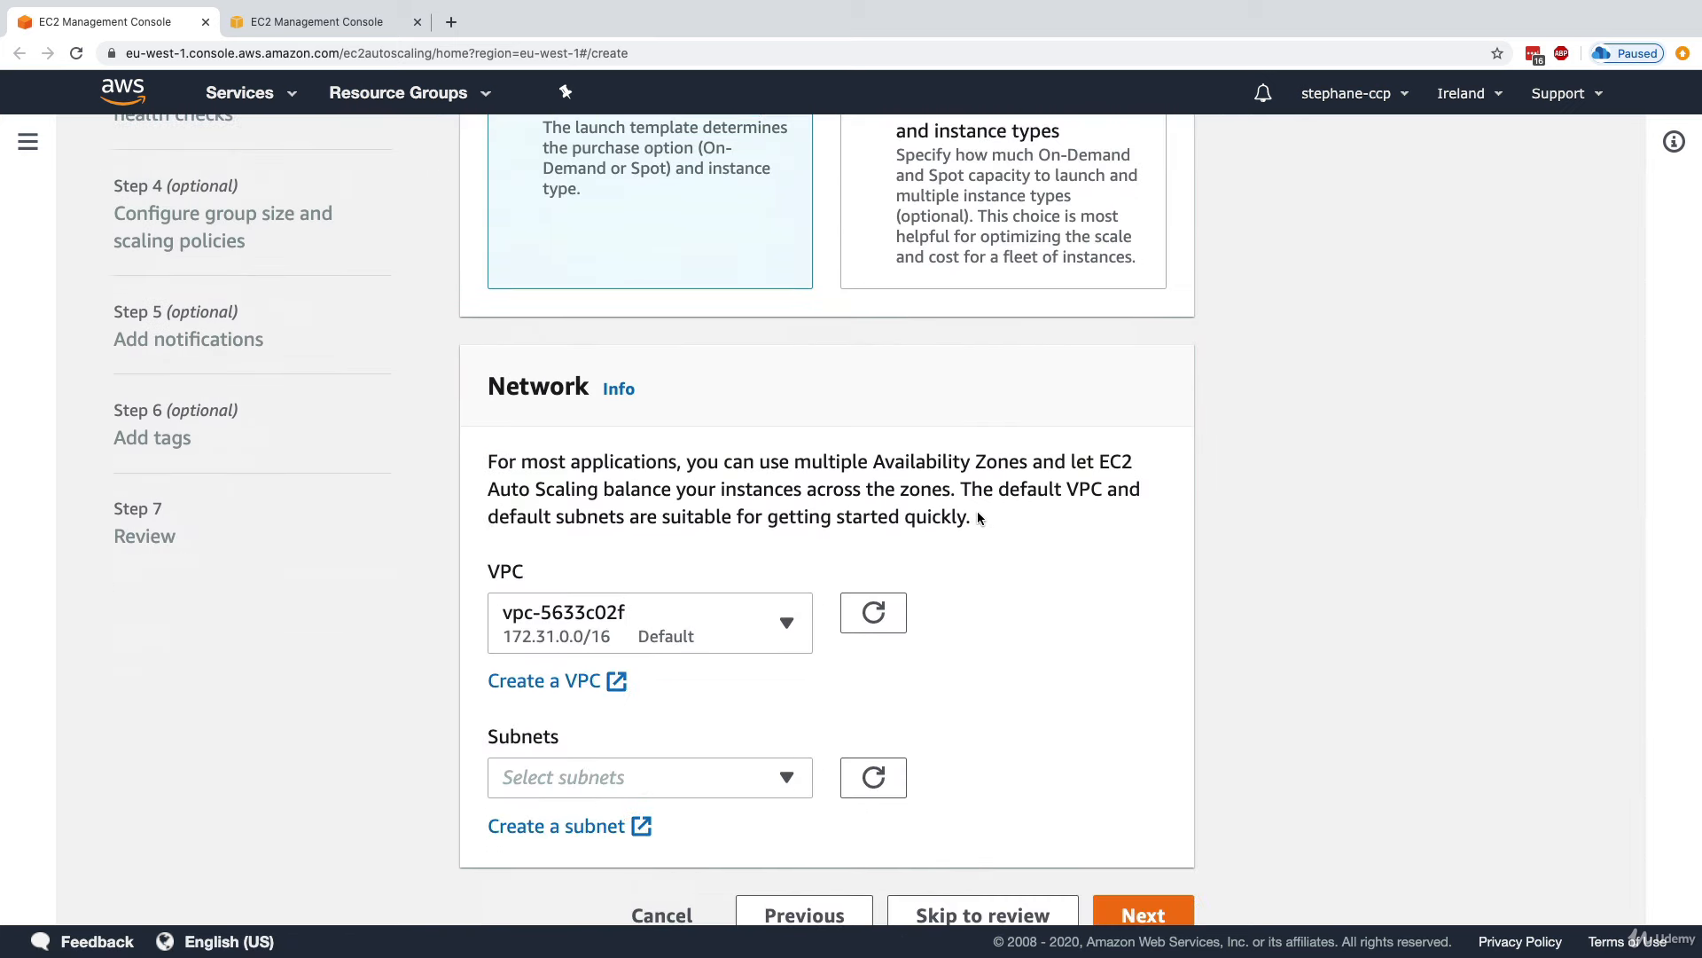
scroll(977, 511, "down", 1)
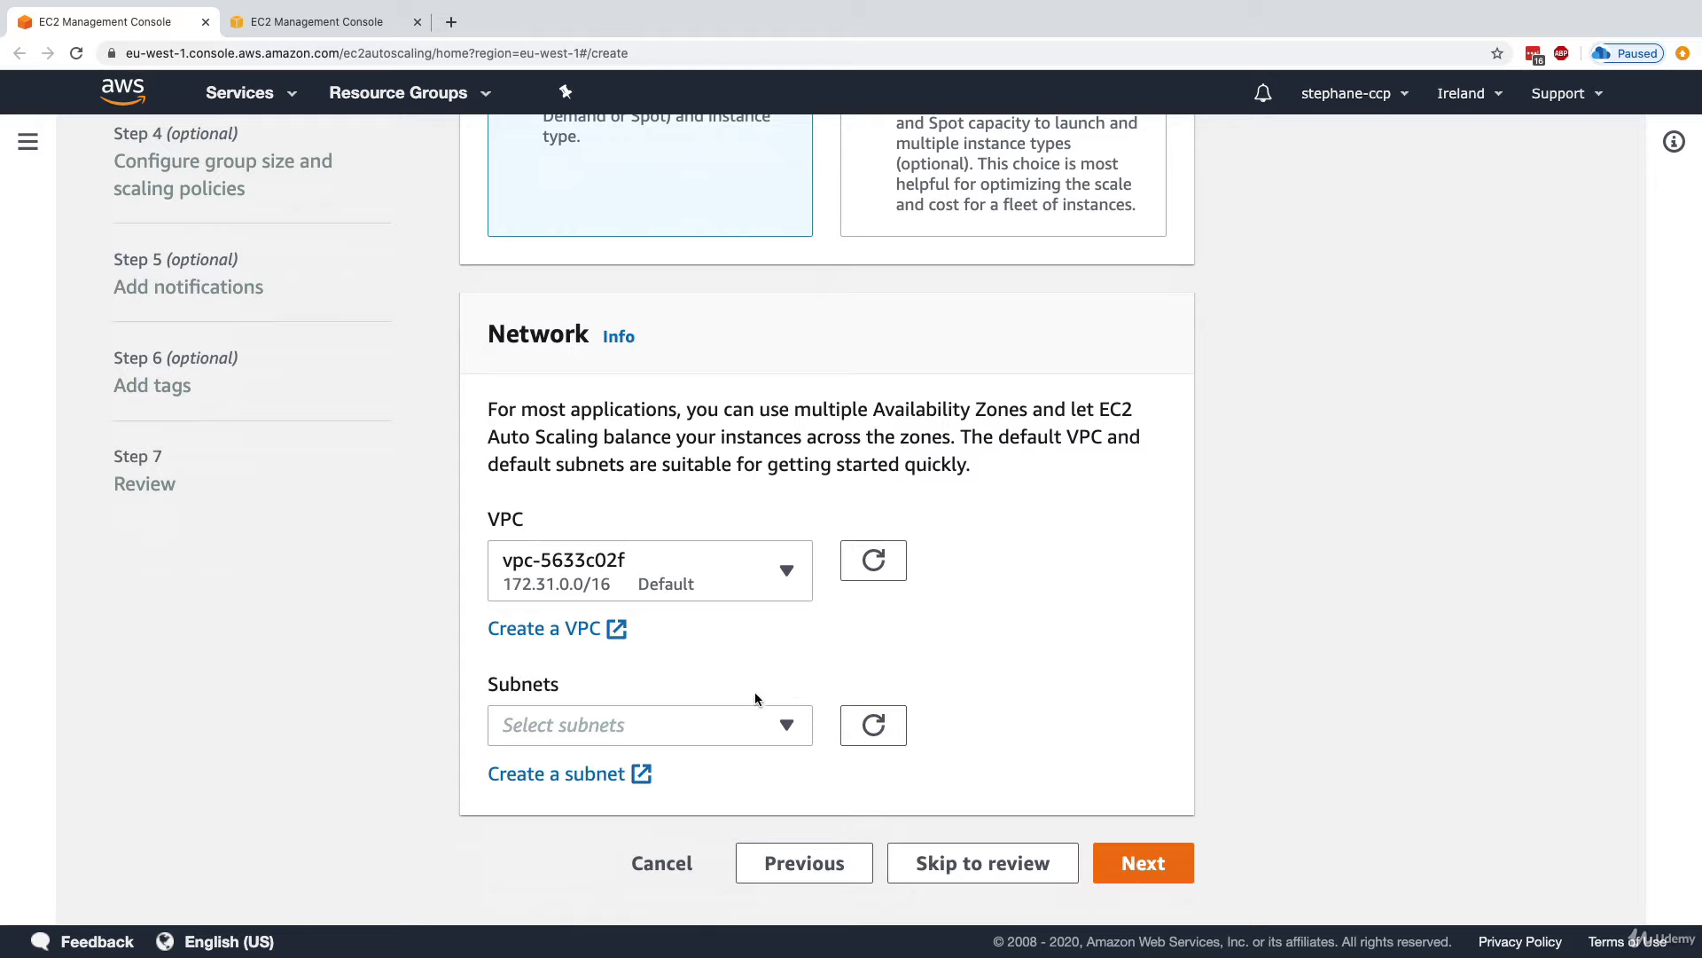
left_click(657, 713)
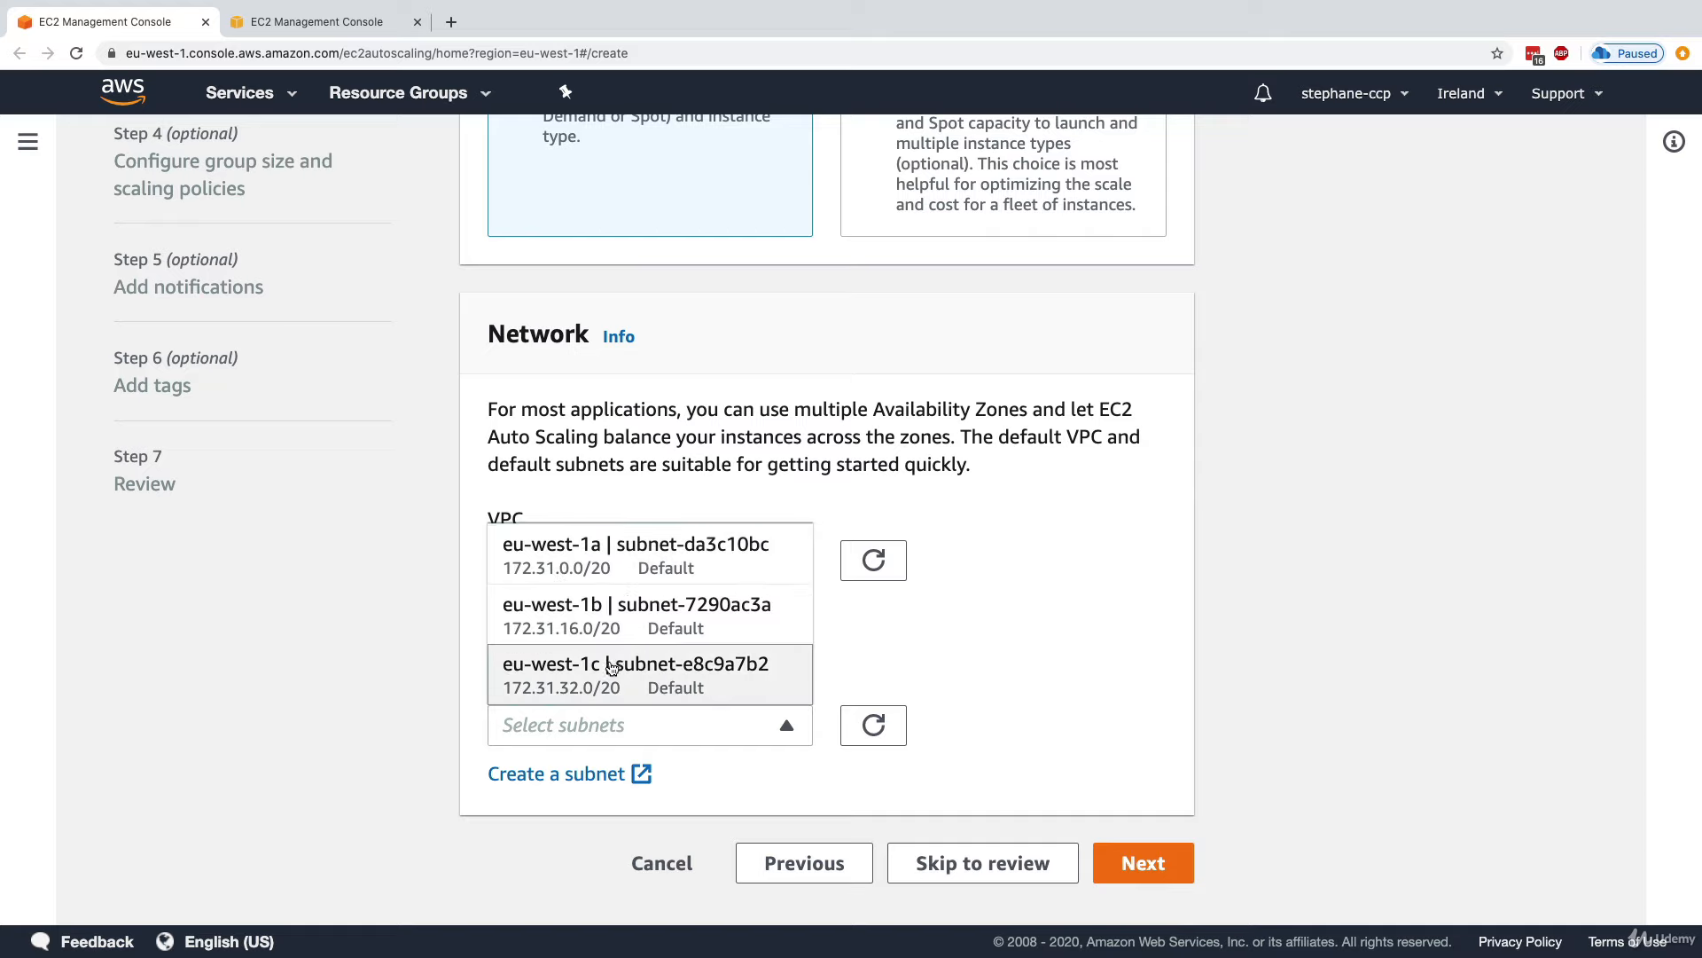
left_click(607, 557)
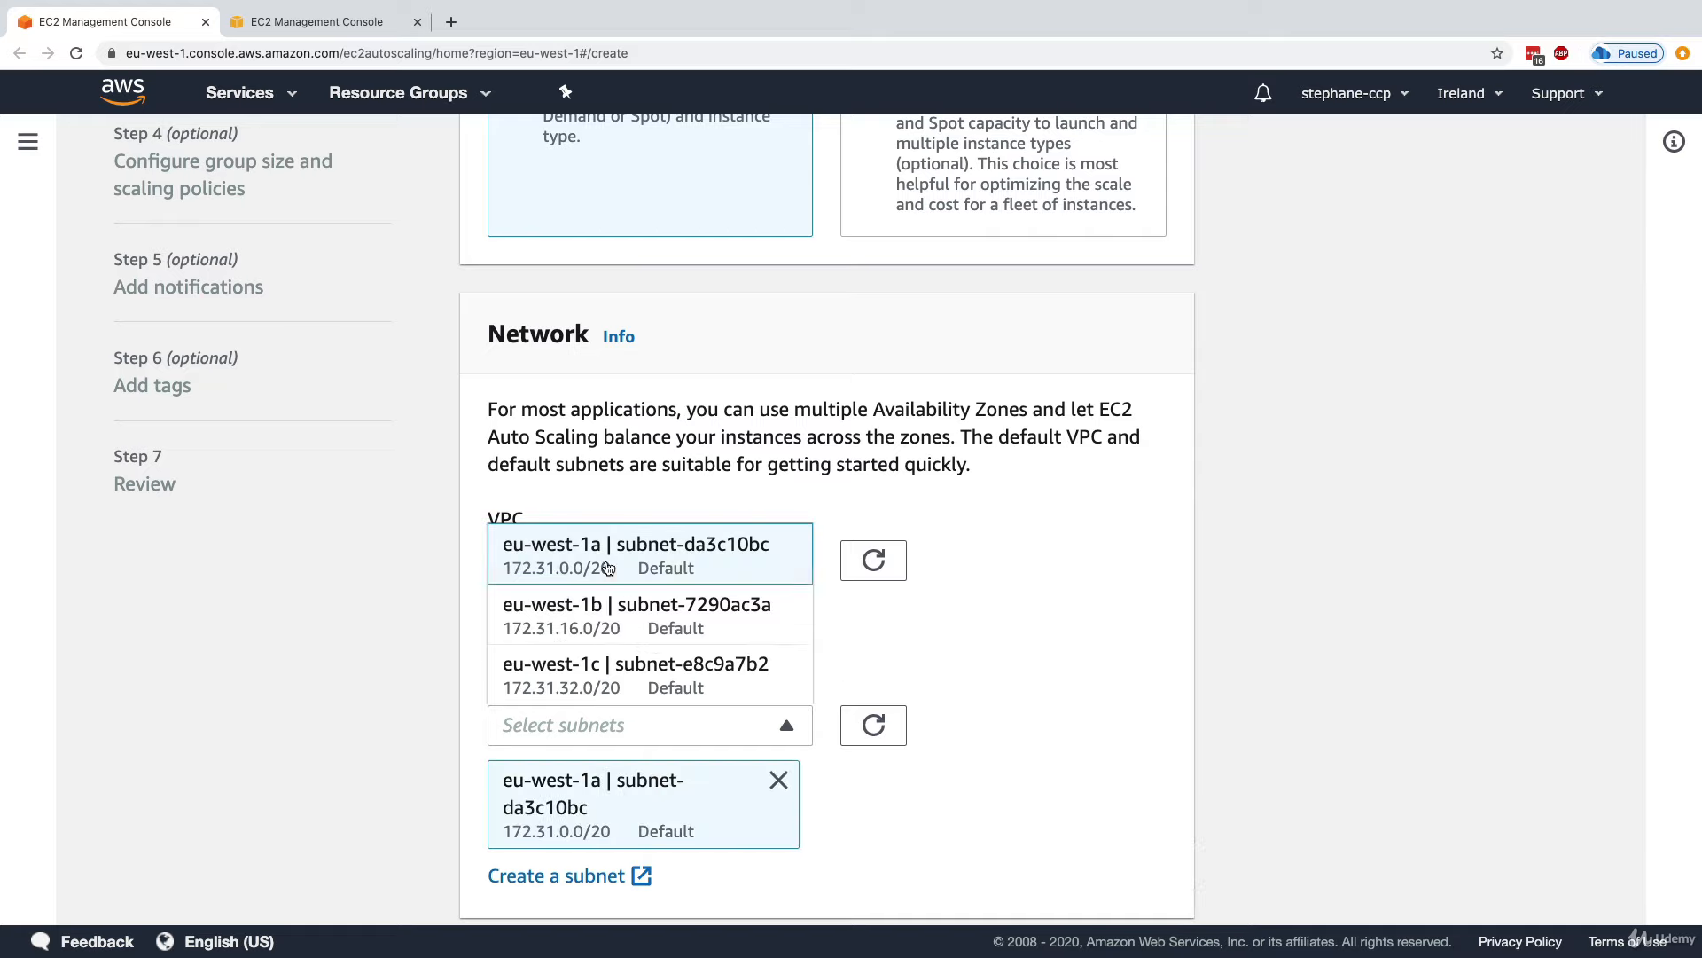
left_click(603, 611)
left_click(627, 672)
left_click(1055, 656)
scroll(1055, 656, "down", 4)
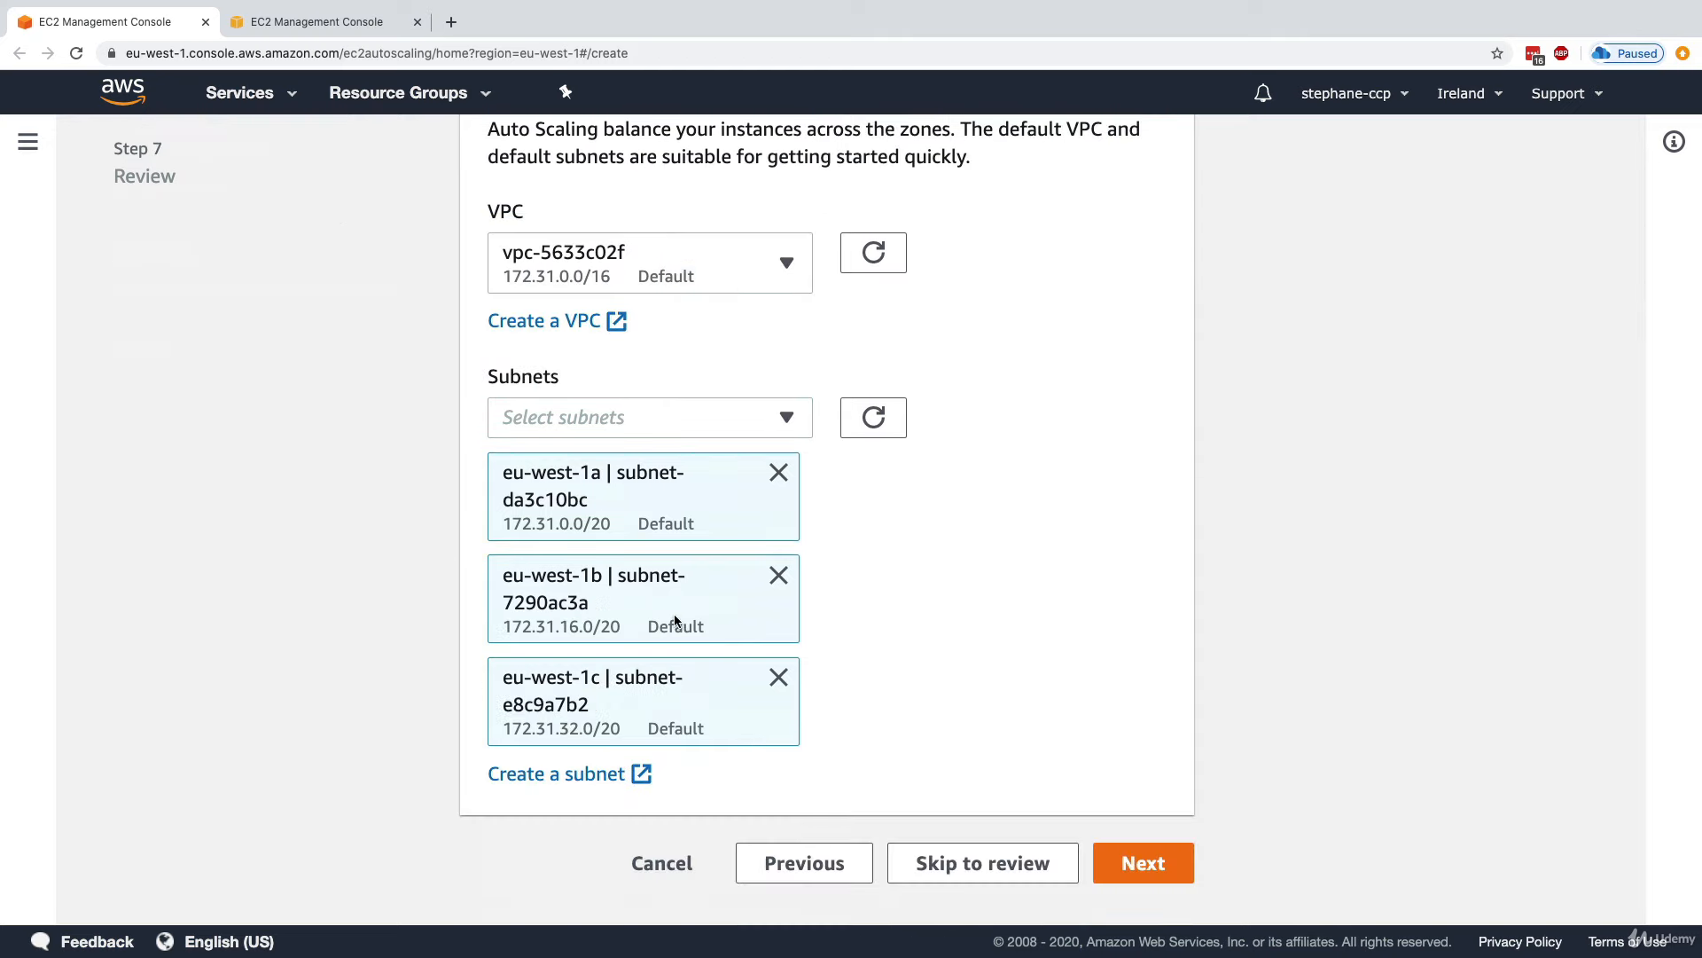
left_click(1161, 862)
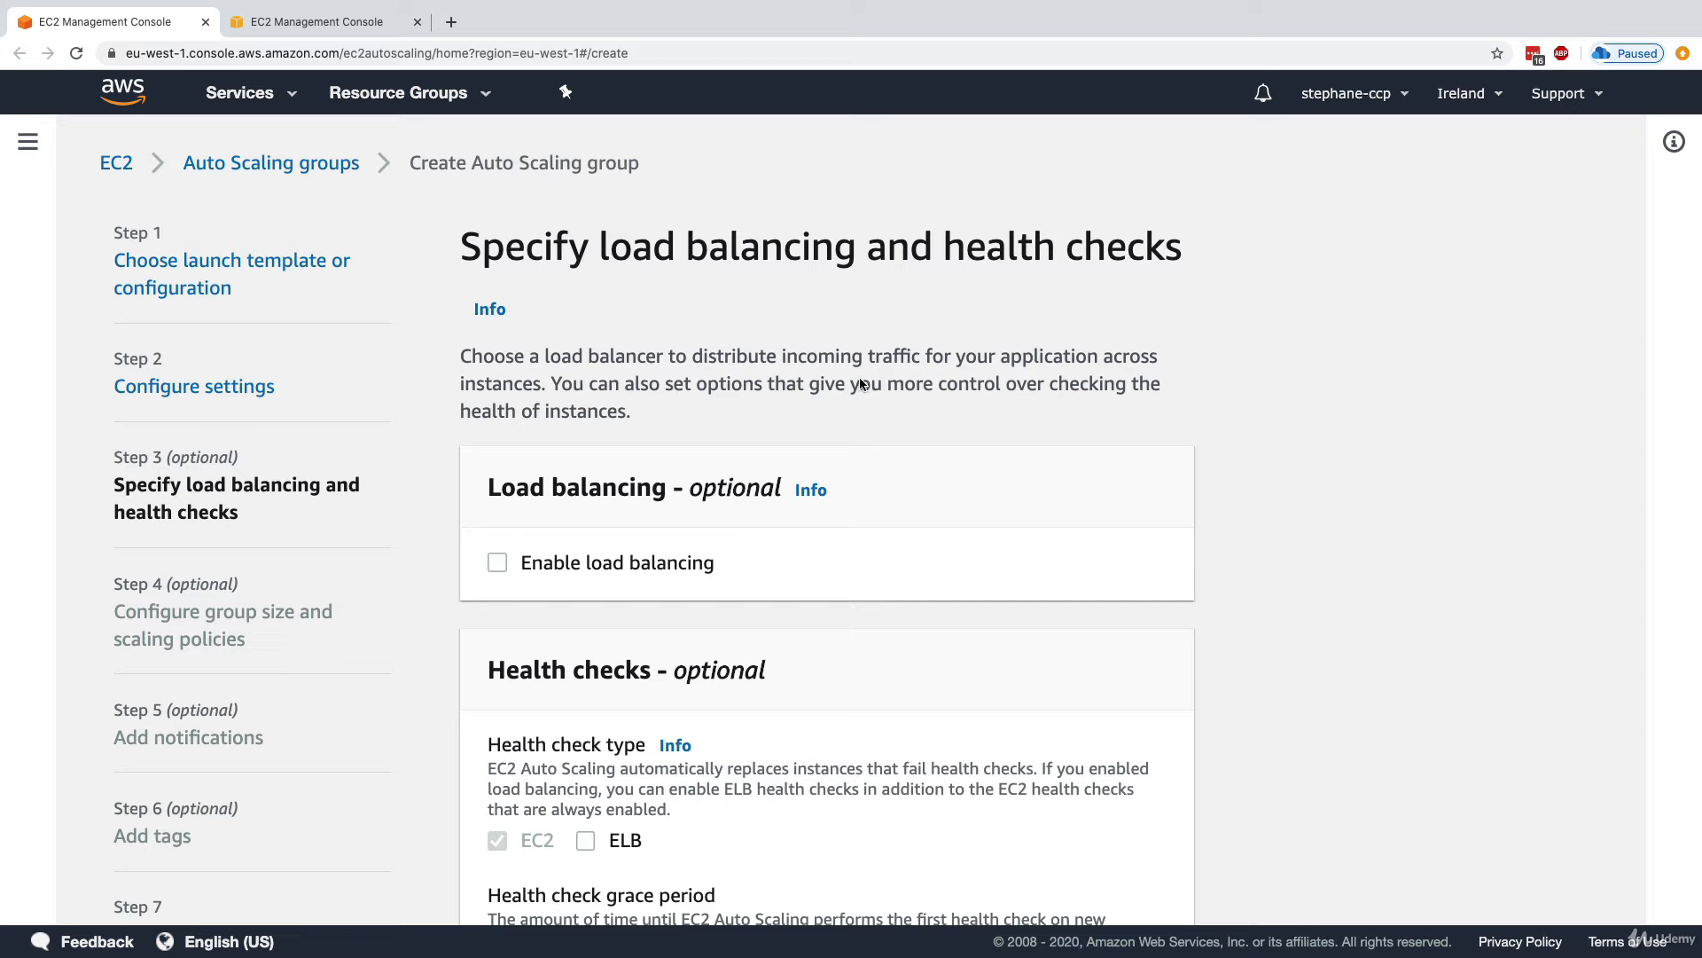
Enable load balancing with the Application or Network Load Balancer option and choose the demo-tg target group.
left_click(537, 561)
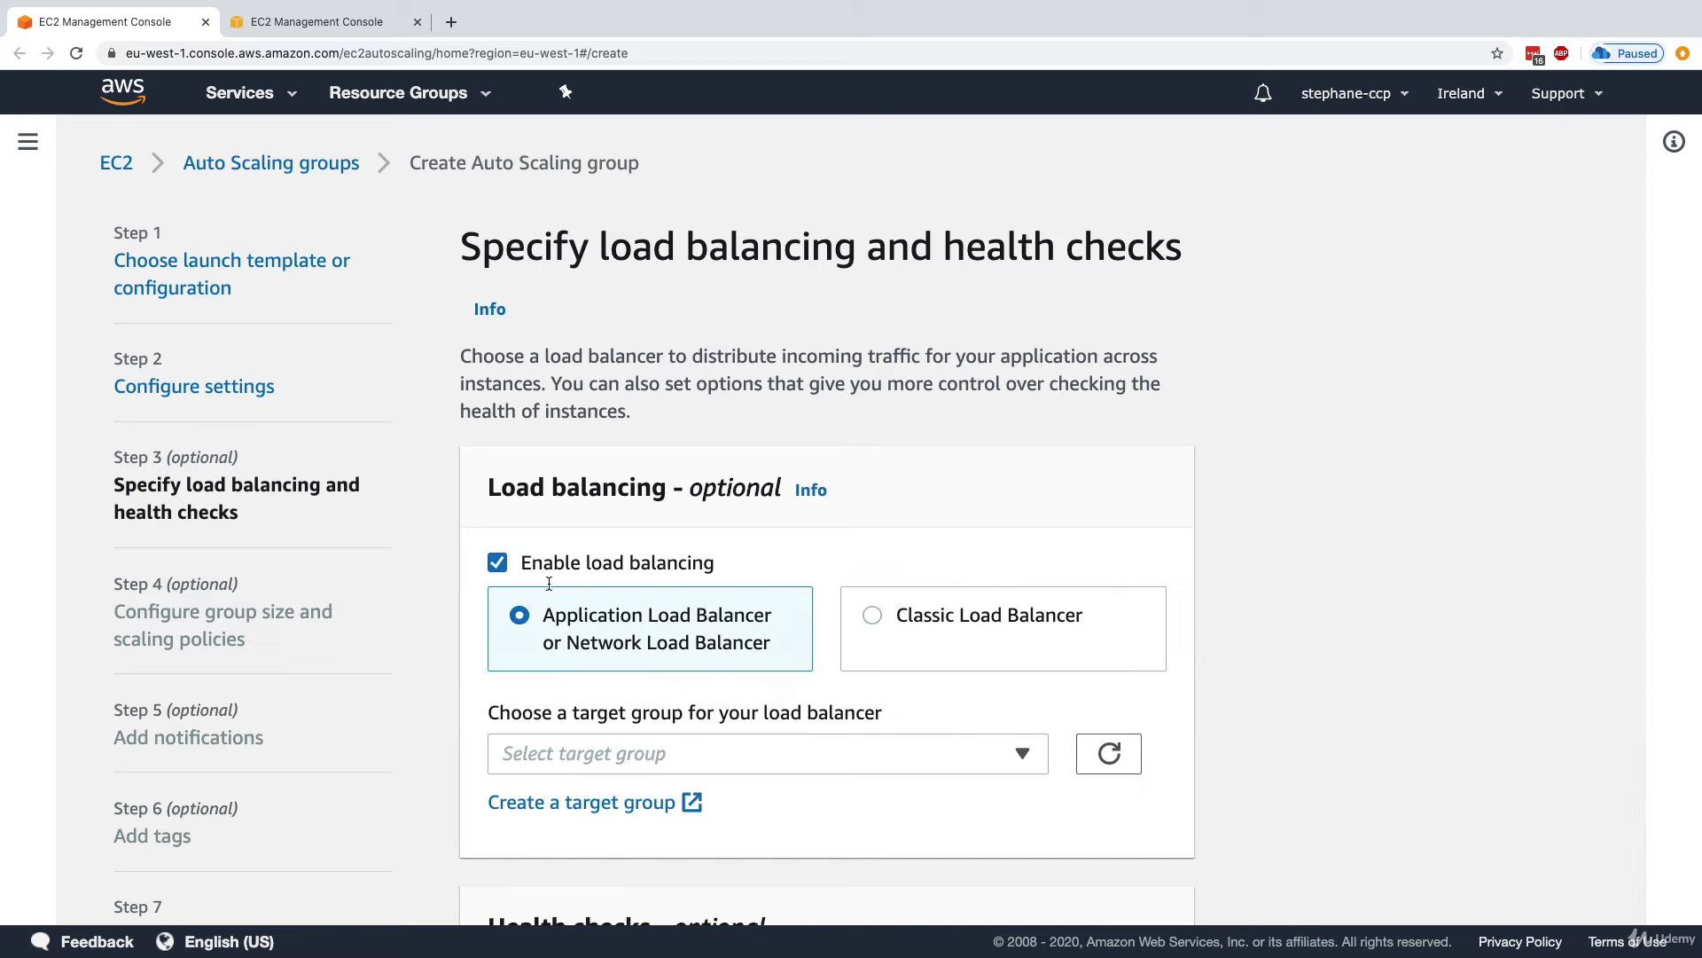
scroll(626, 561, "down", 4)
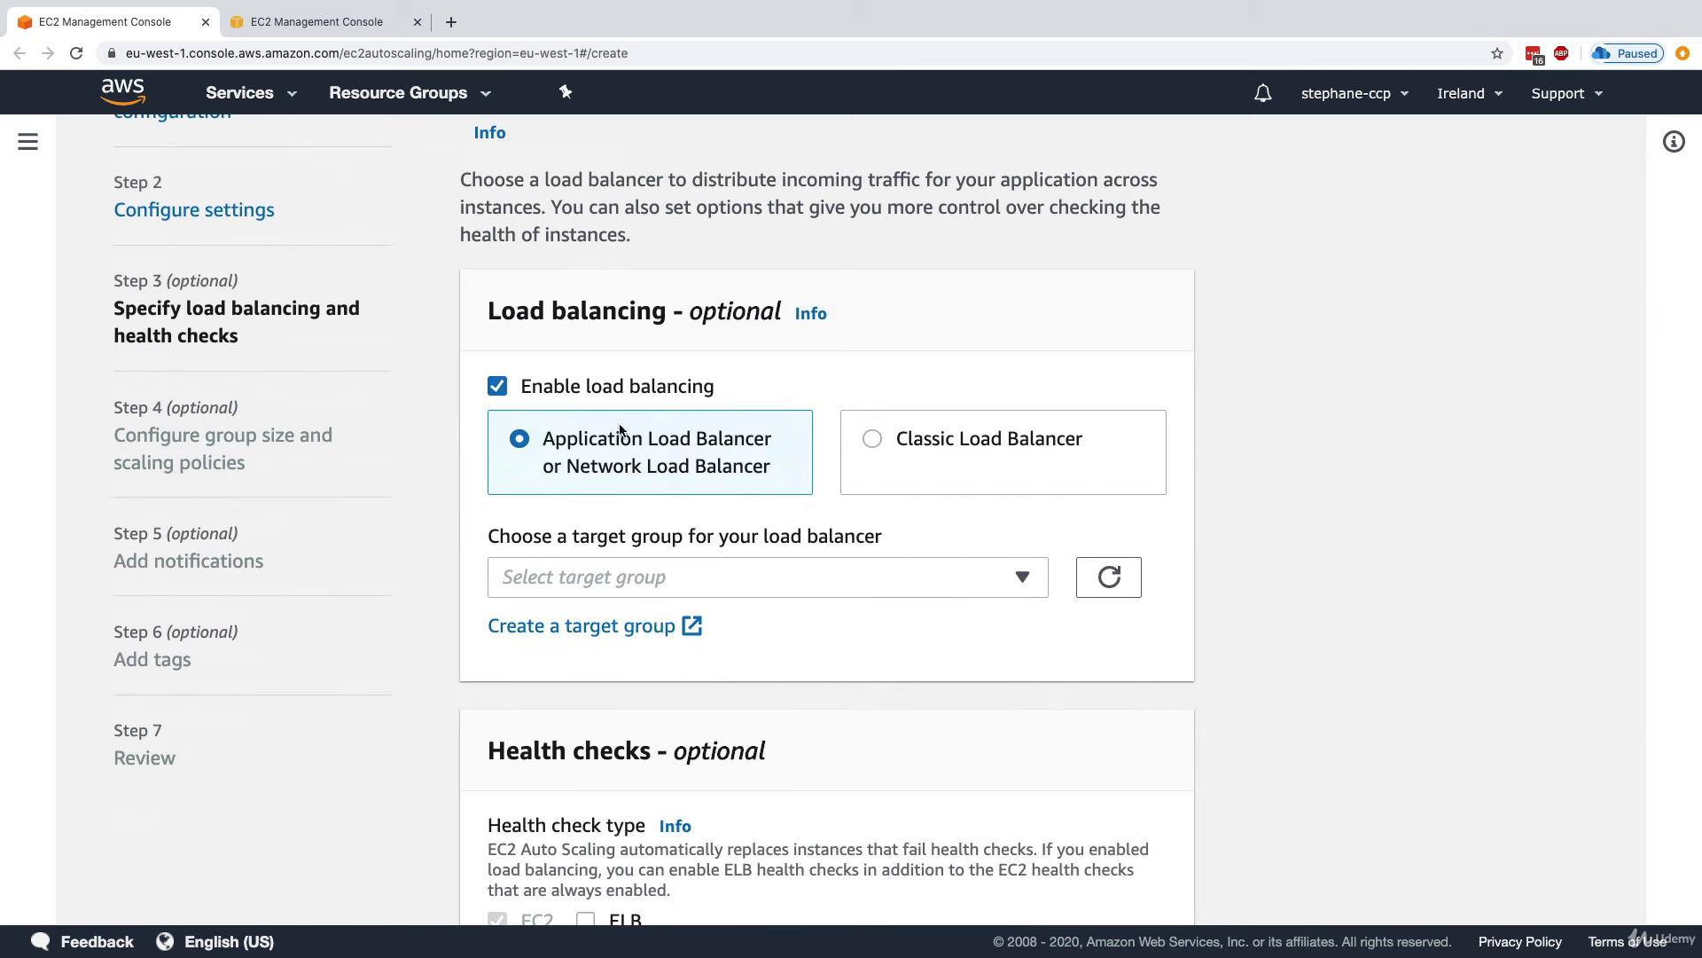
left_click(603, 575)
left_click(548, 661)
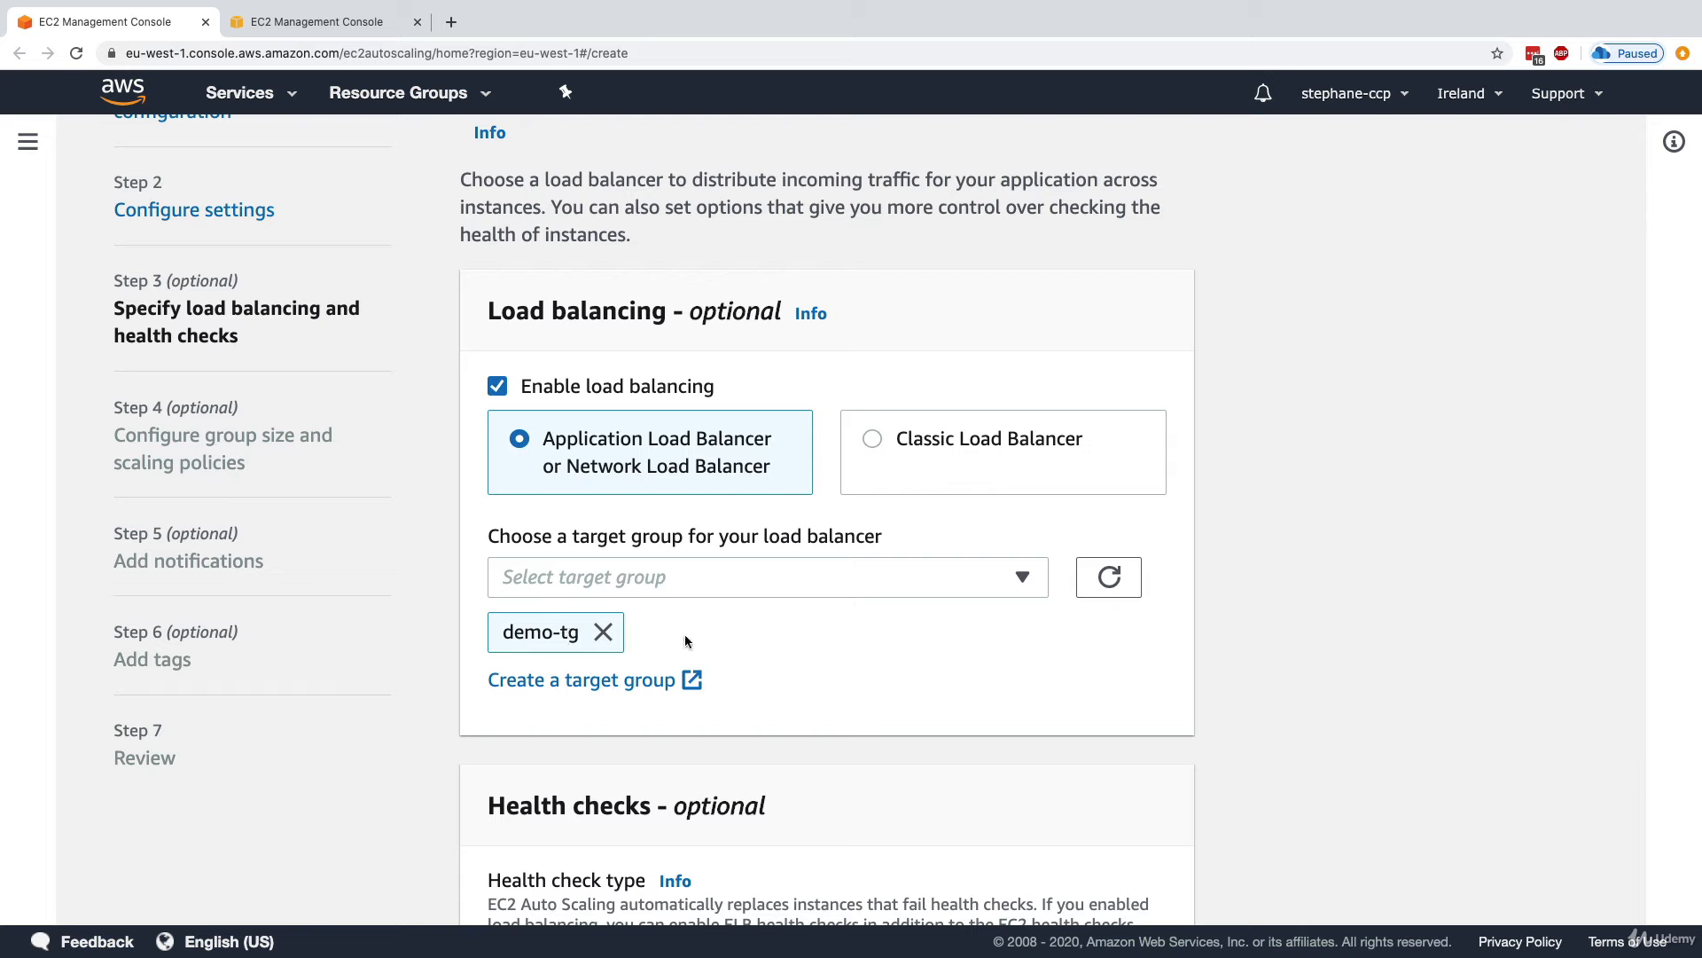
Enable the ELB health check type and continue to the group size and scaling policies stage.
scroll(730, 642, "down", 6)
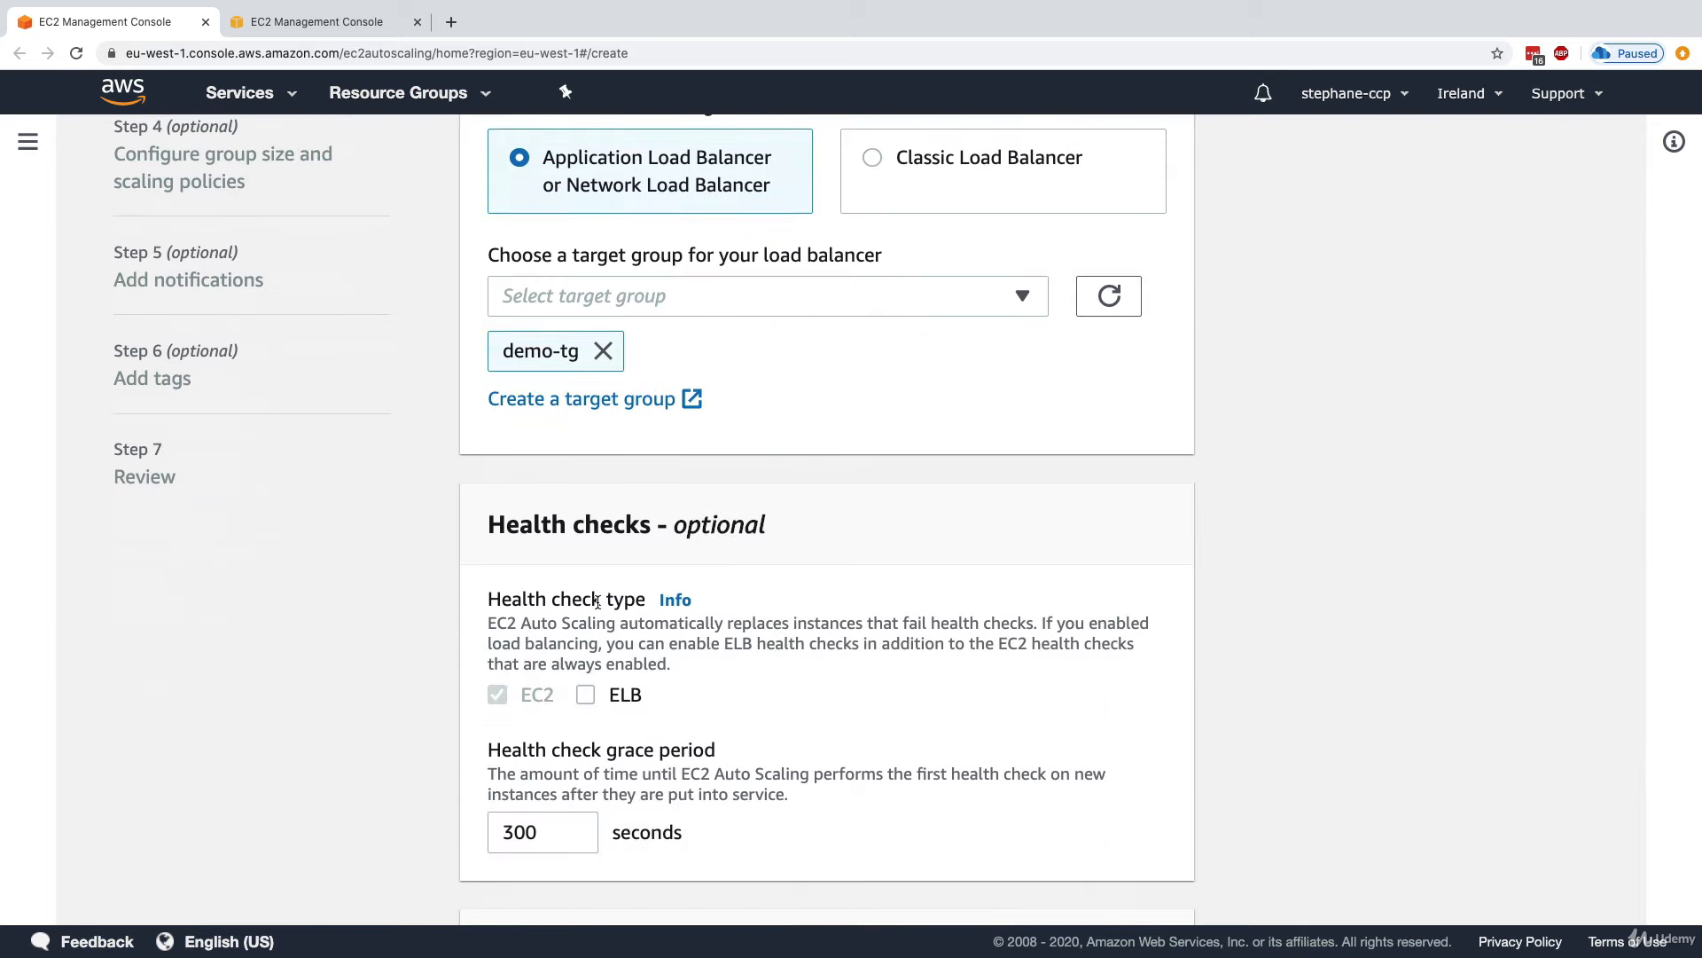
left_click_drag(550, 525, 701, 525)
left_click(685, 572)
left_click(587, 695)
scroll(823, 640, "down", 5)
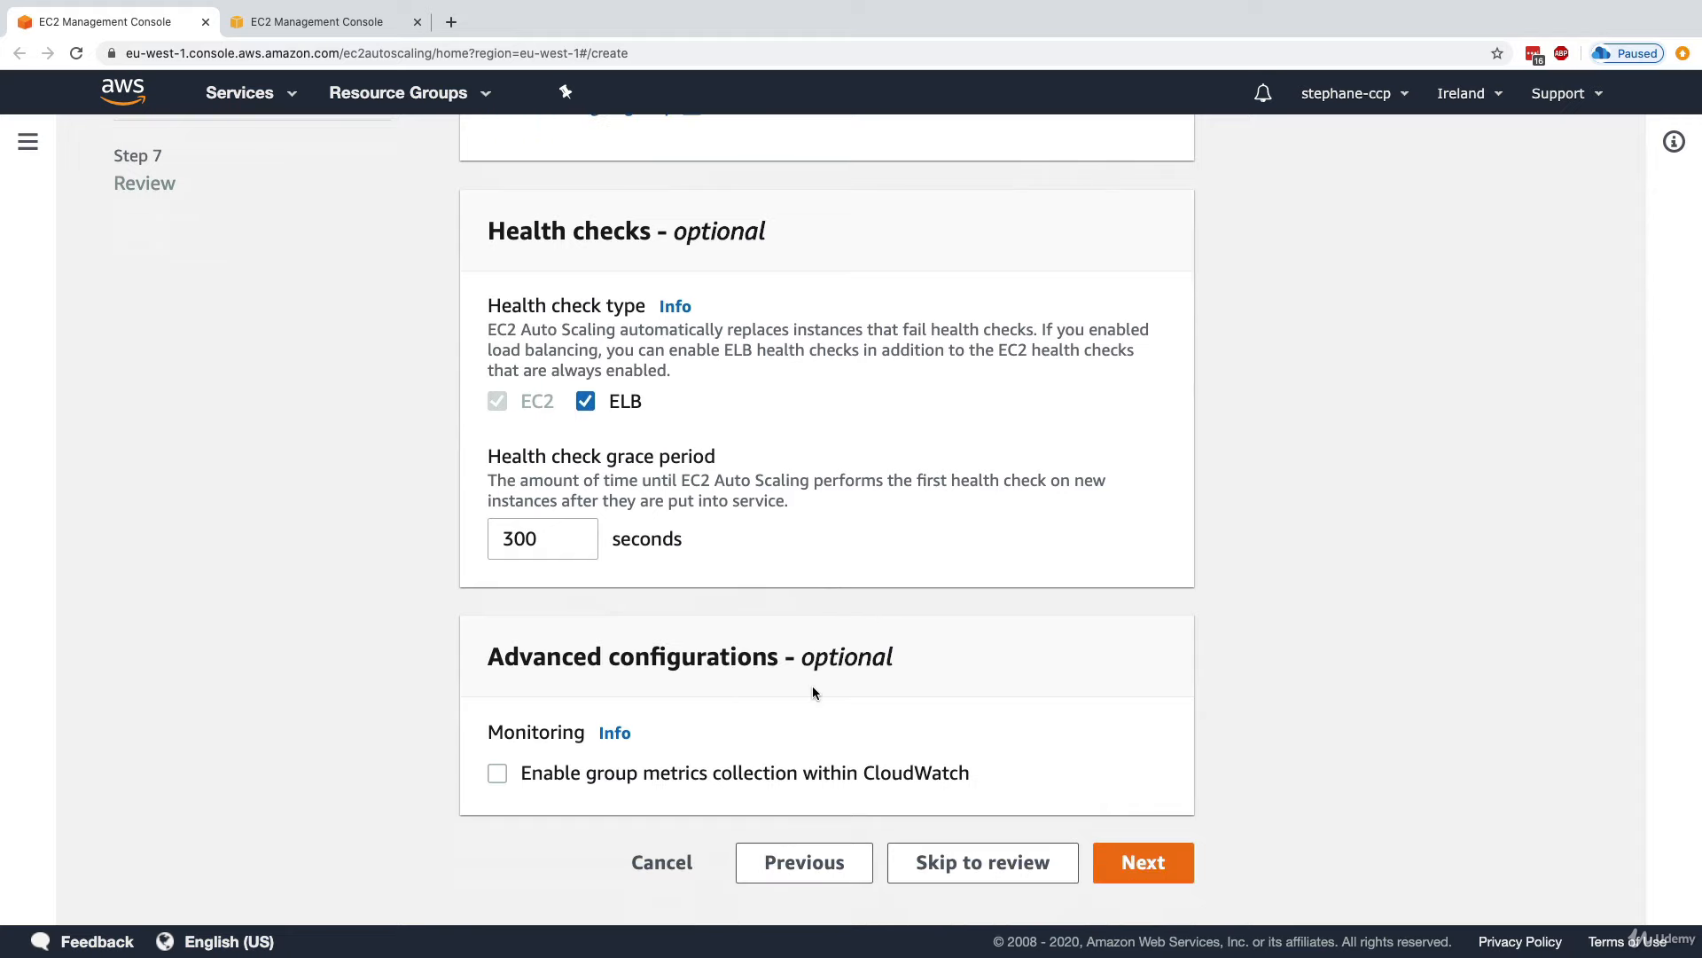
left_click(1155, 865)
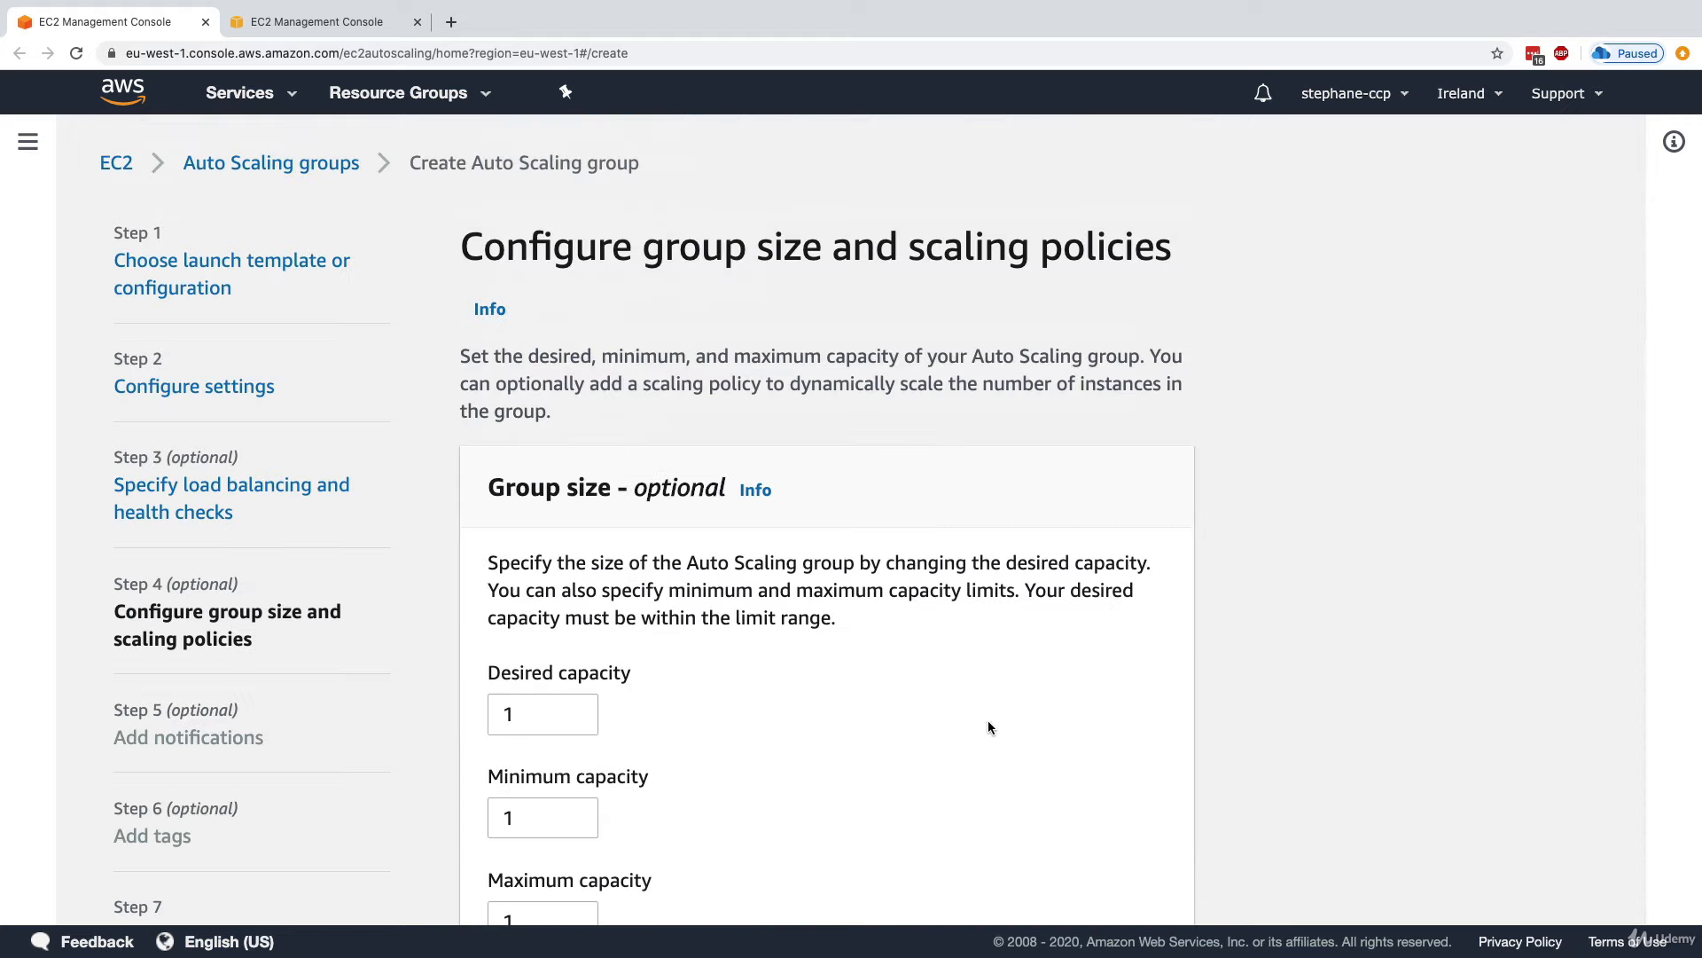
Set the group's desired capacity to 2 and its maximum capacity to 4.
scroll(656, 472, "down", 2)
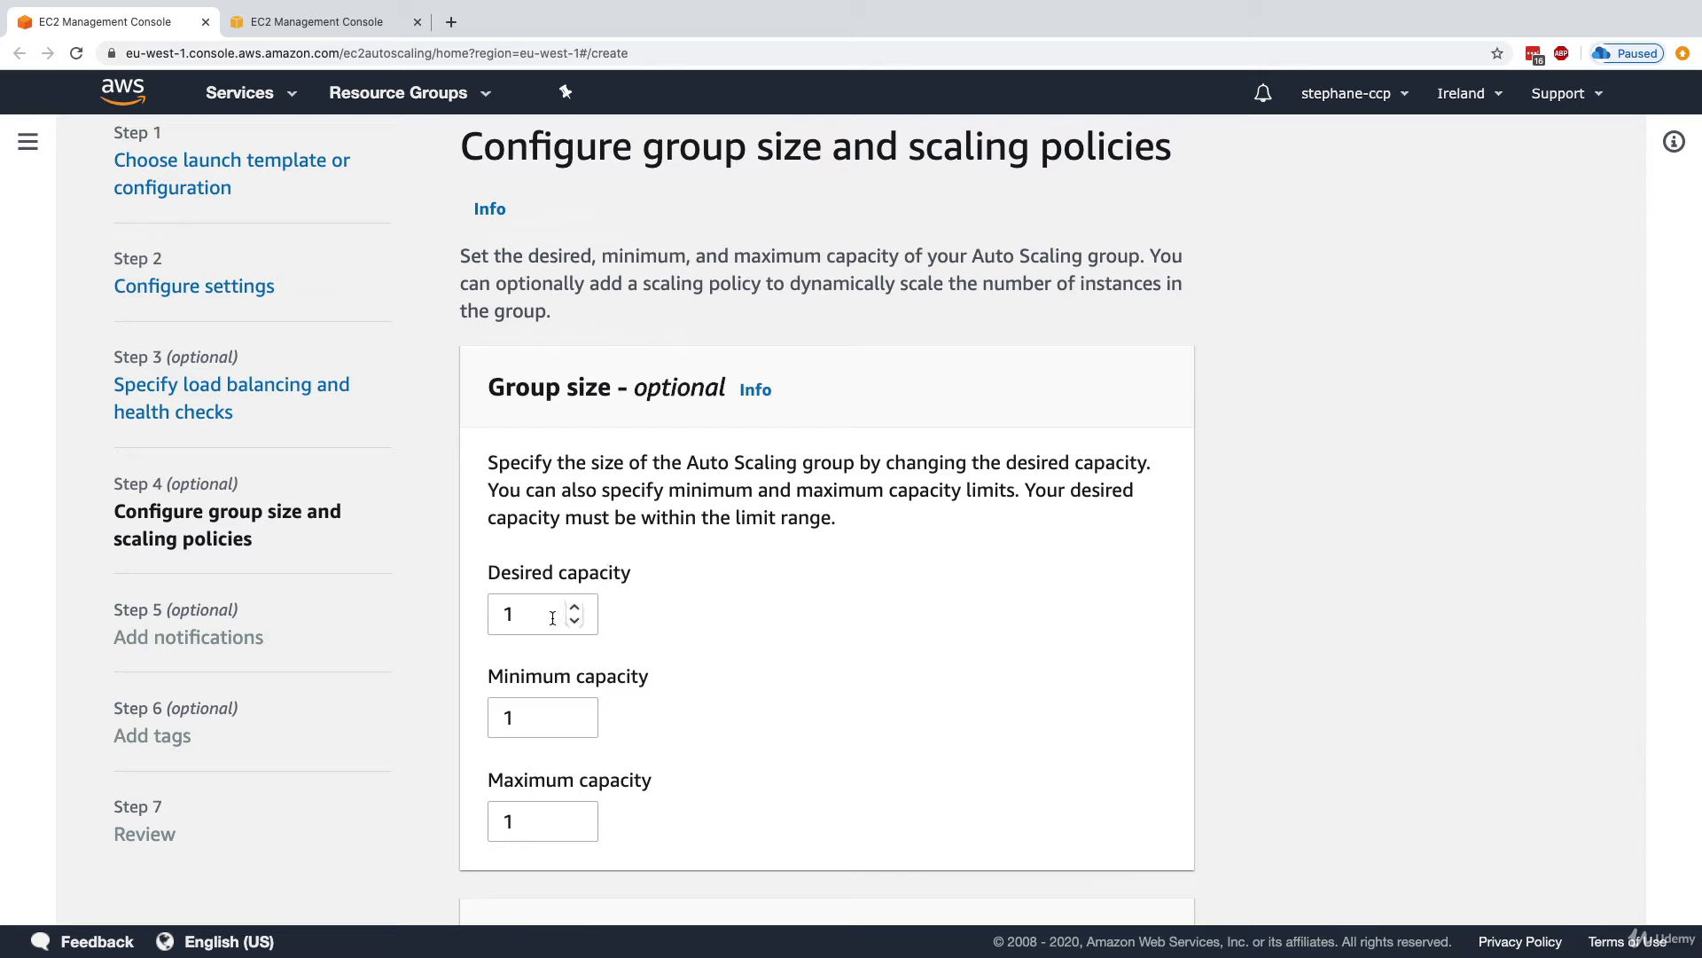
double_click(516, 618)
type("2")
left_click_drag(554, 738, 487, 747)
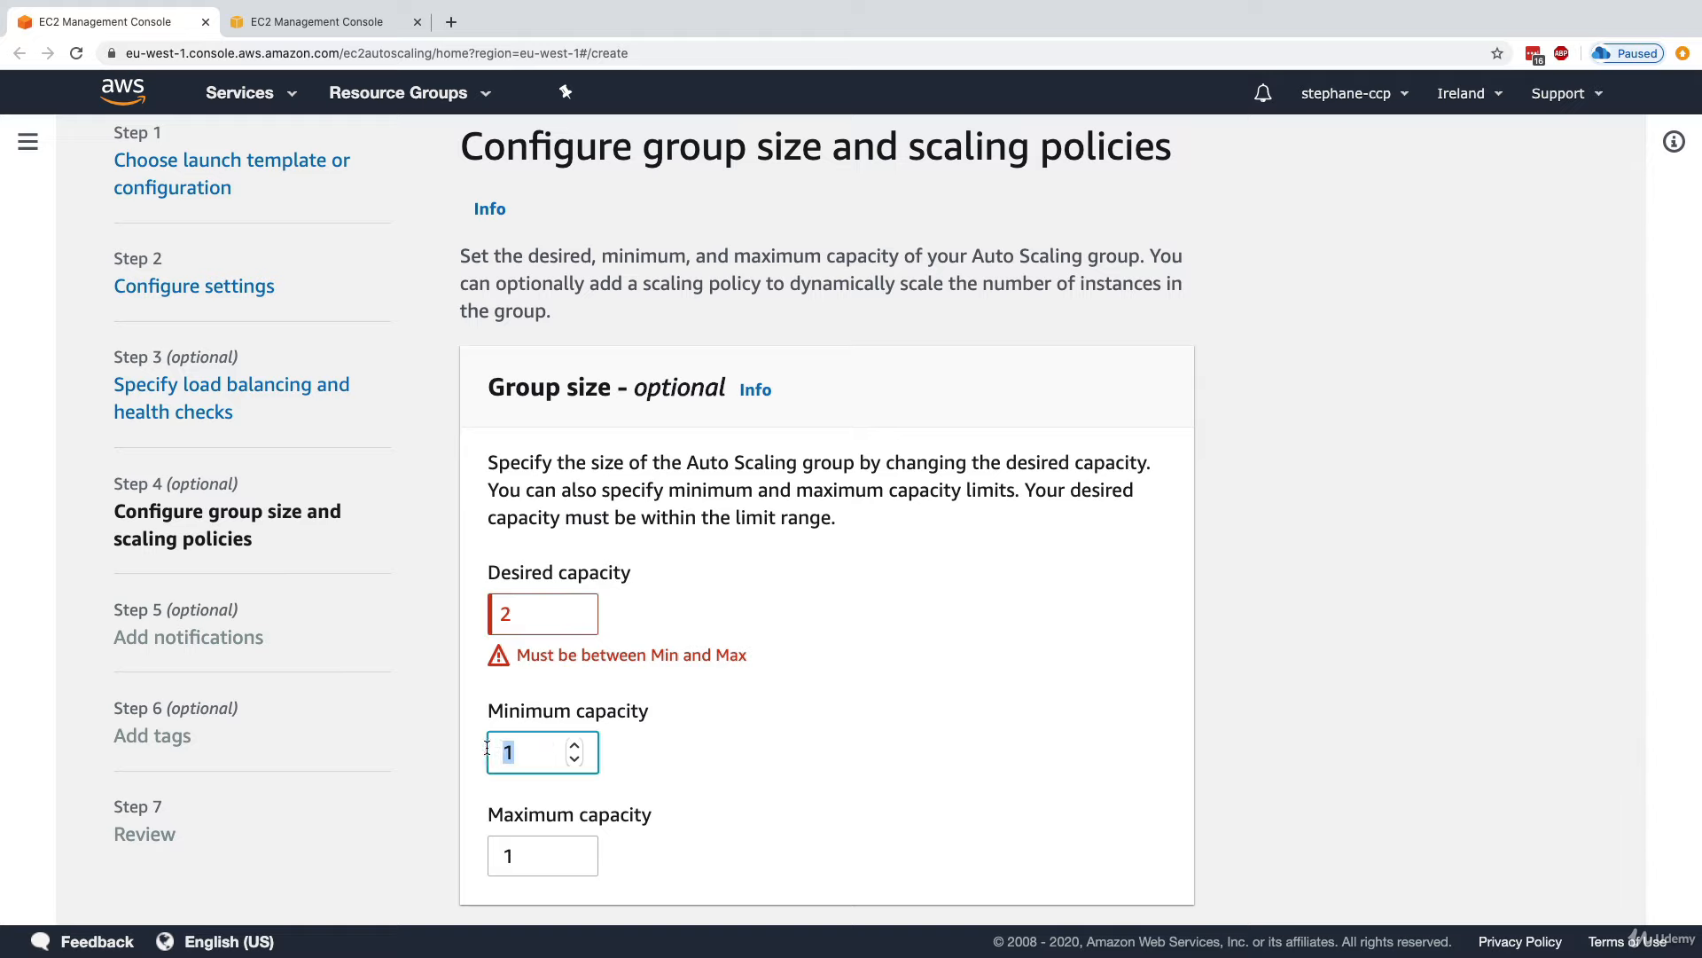
left_click(498, 855)
type("4")
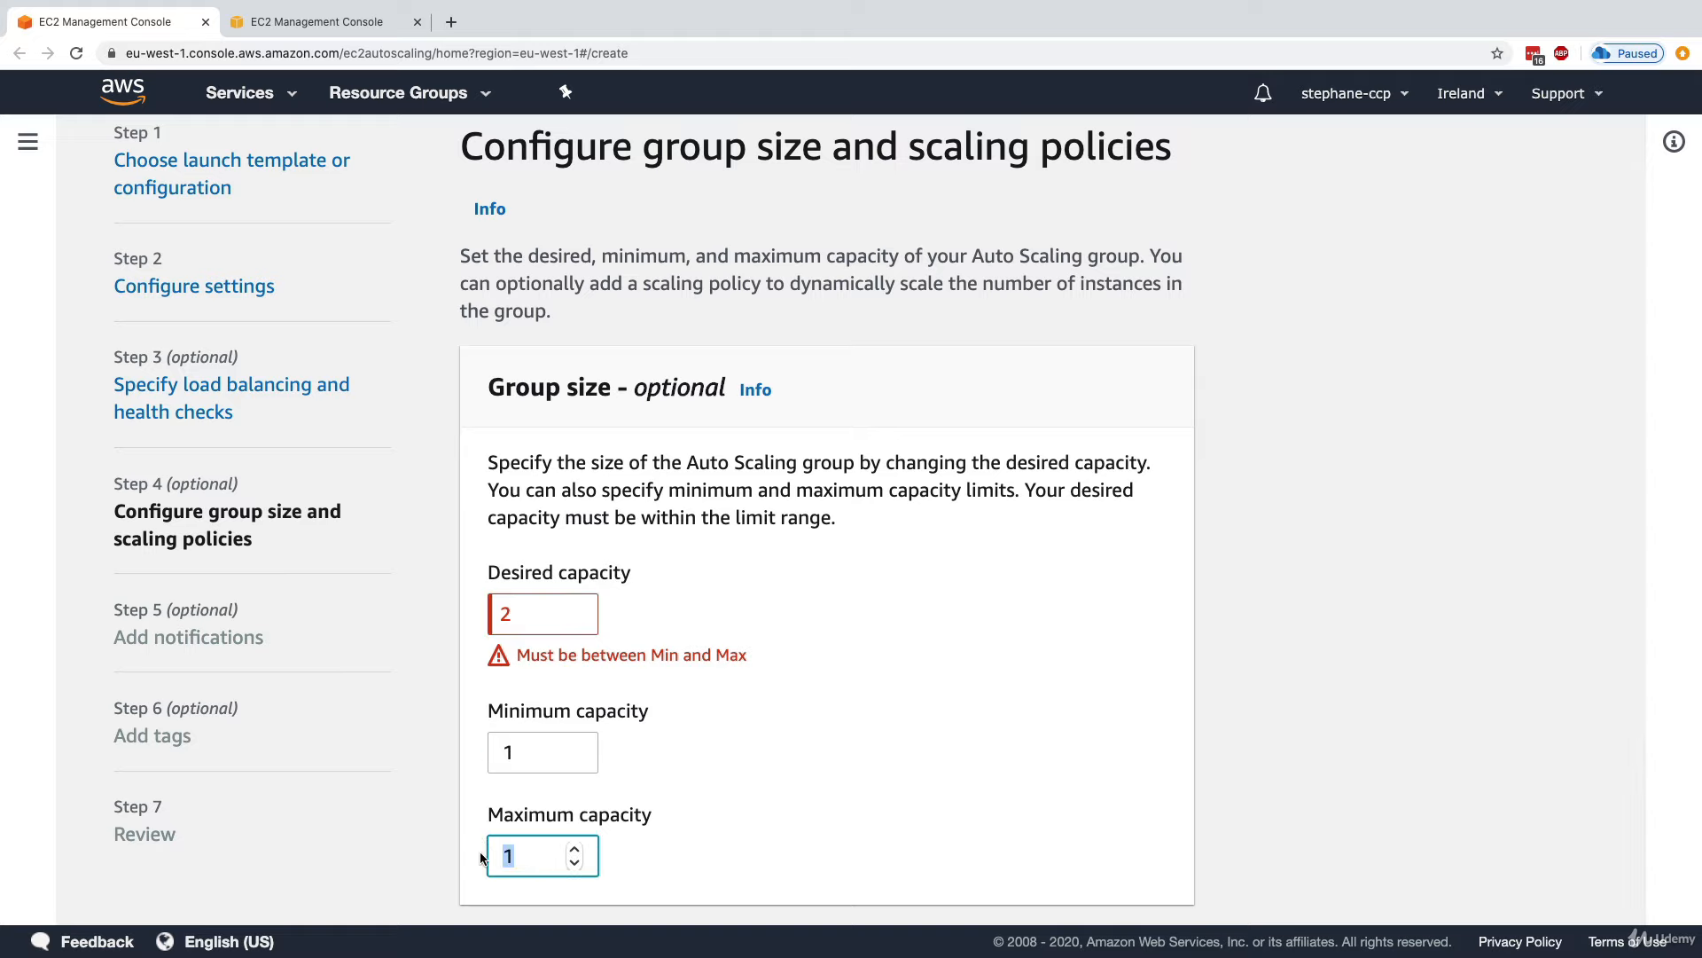
left_click(706, 718)
Review the group's capacity values, the scaling policy choices and the instance scale-in protection option.
scroll(705, 719, "down", 4)
scroll(678, 671, "up", 1)
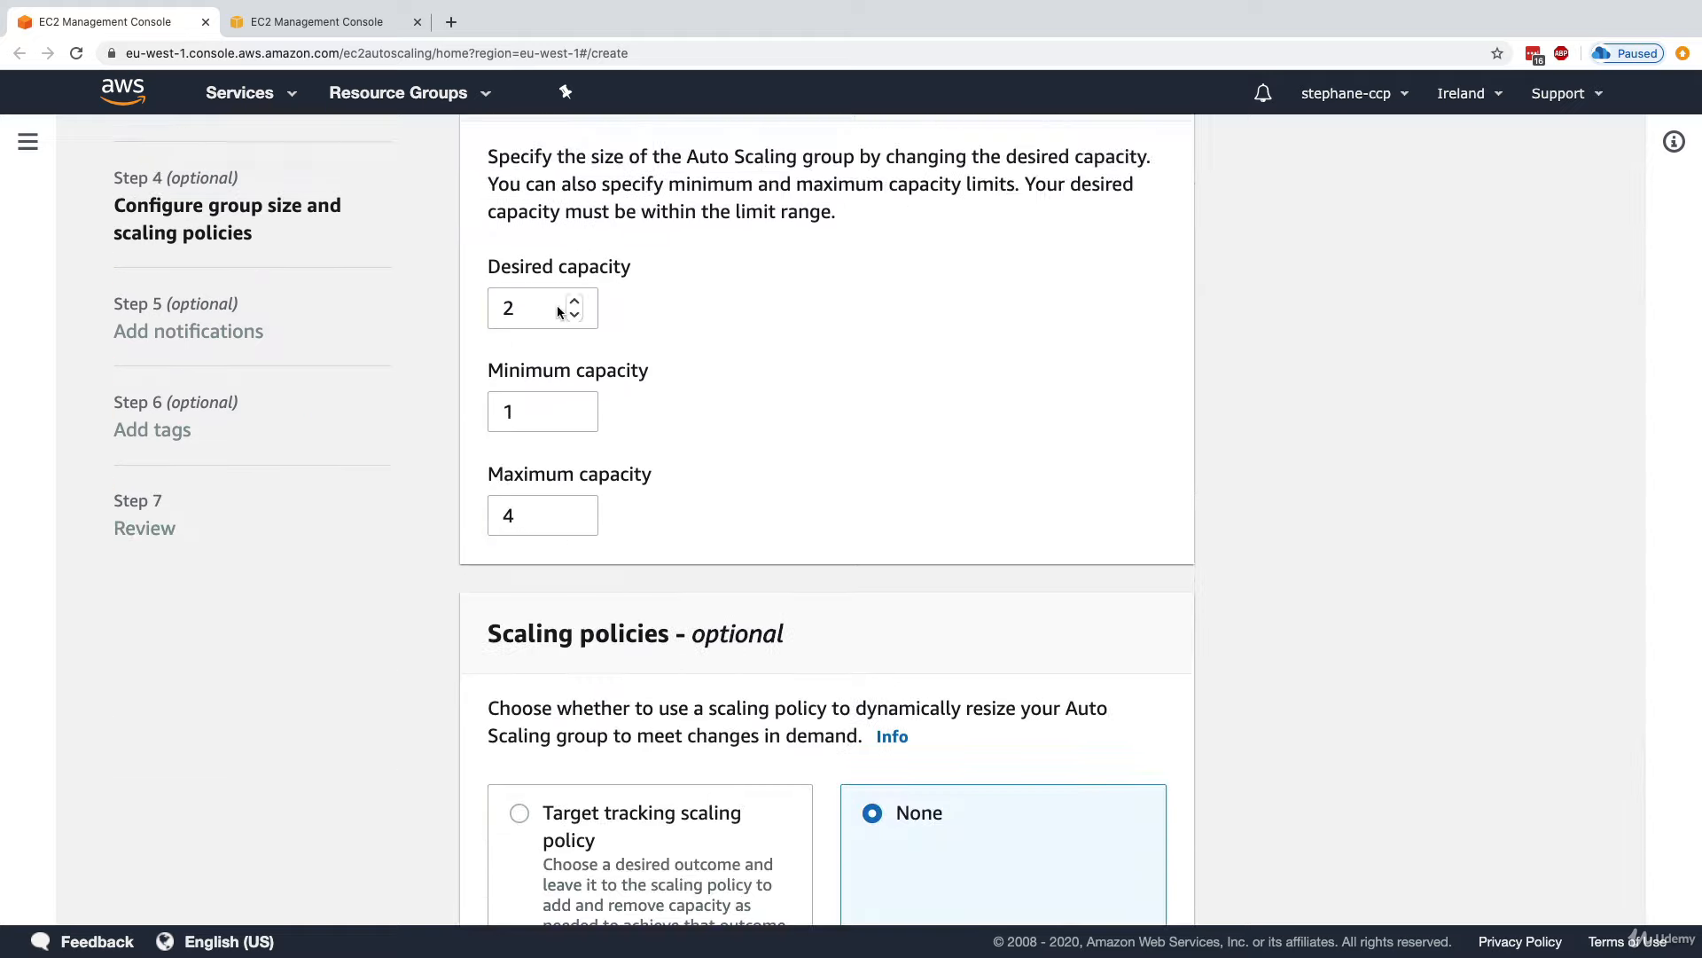
double_click(546, 319)
scroll(547, 318, "up", 1)
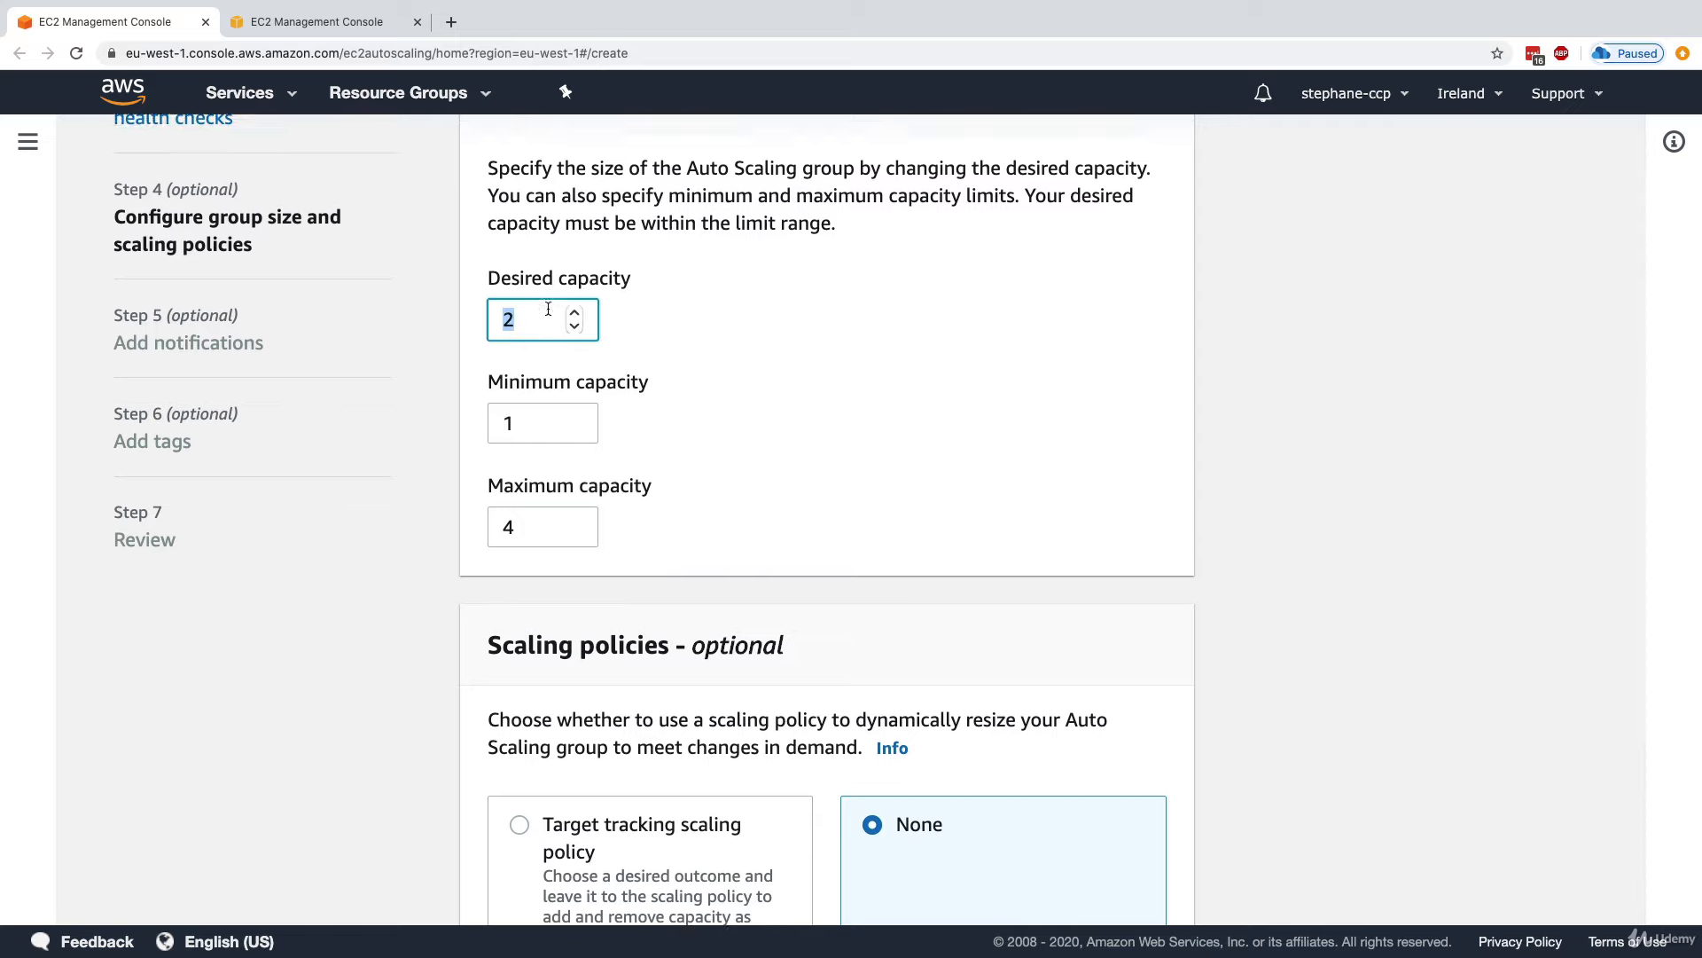
left_click(684, 248)
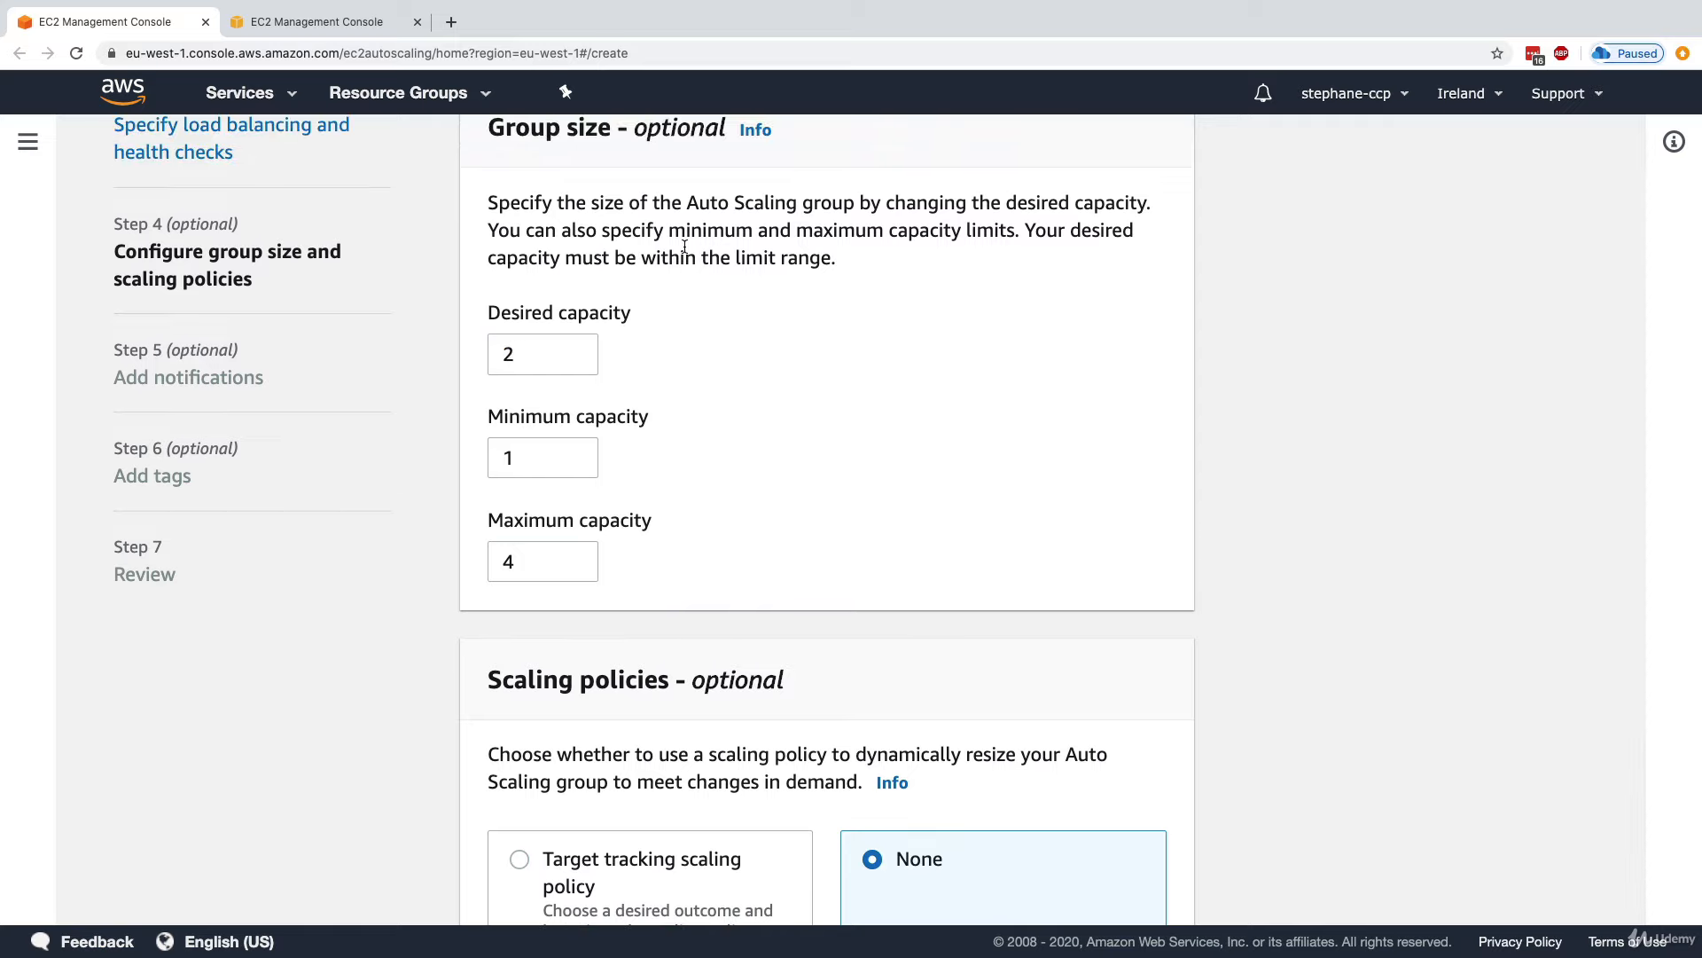
scroll(867, 282, "down", 5)
left_click_drag(530, 434, 779, 424)
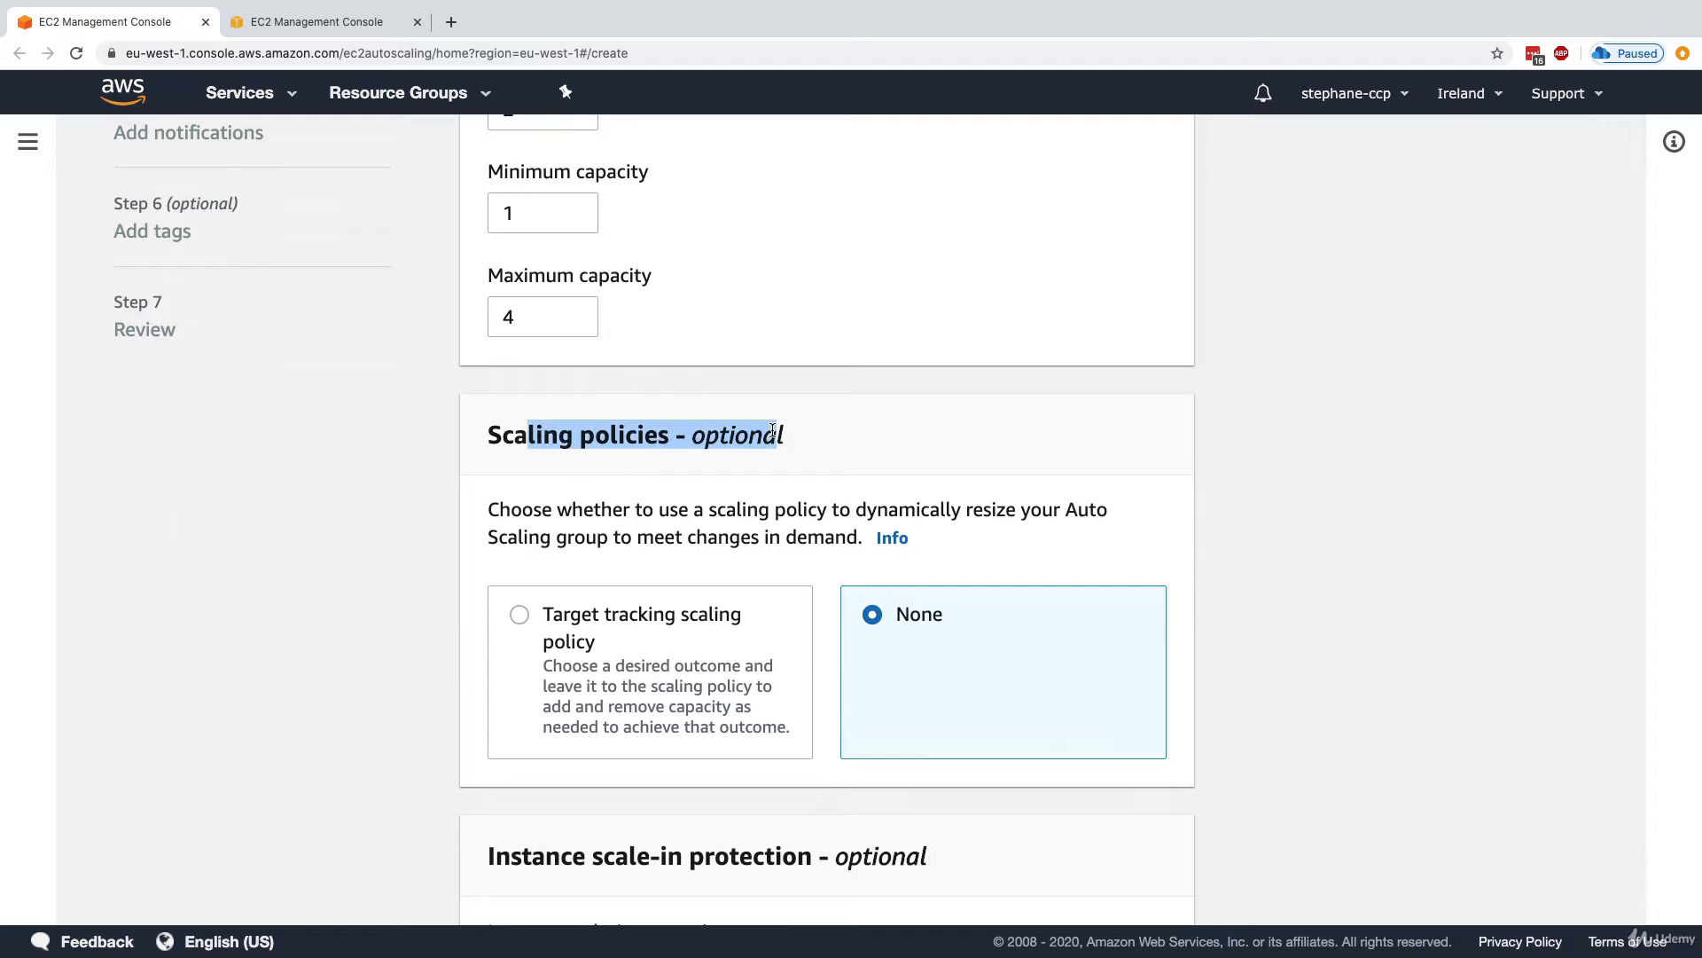
left_click(759, 530)
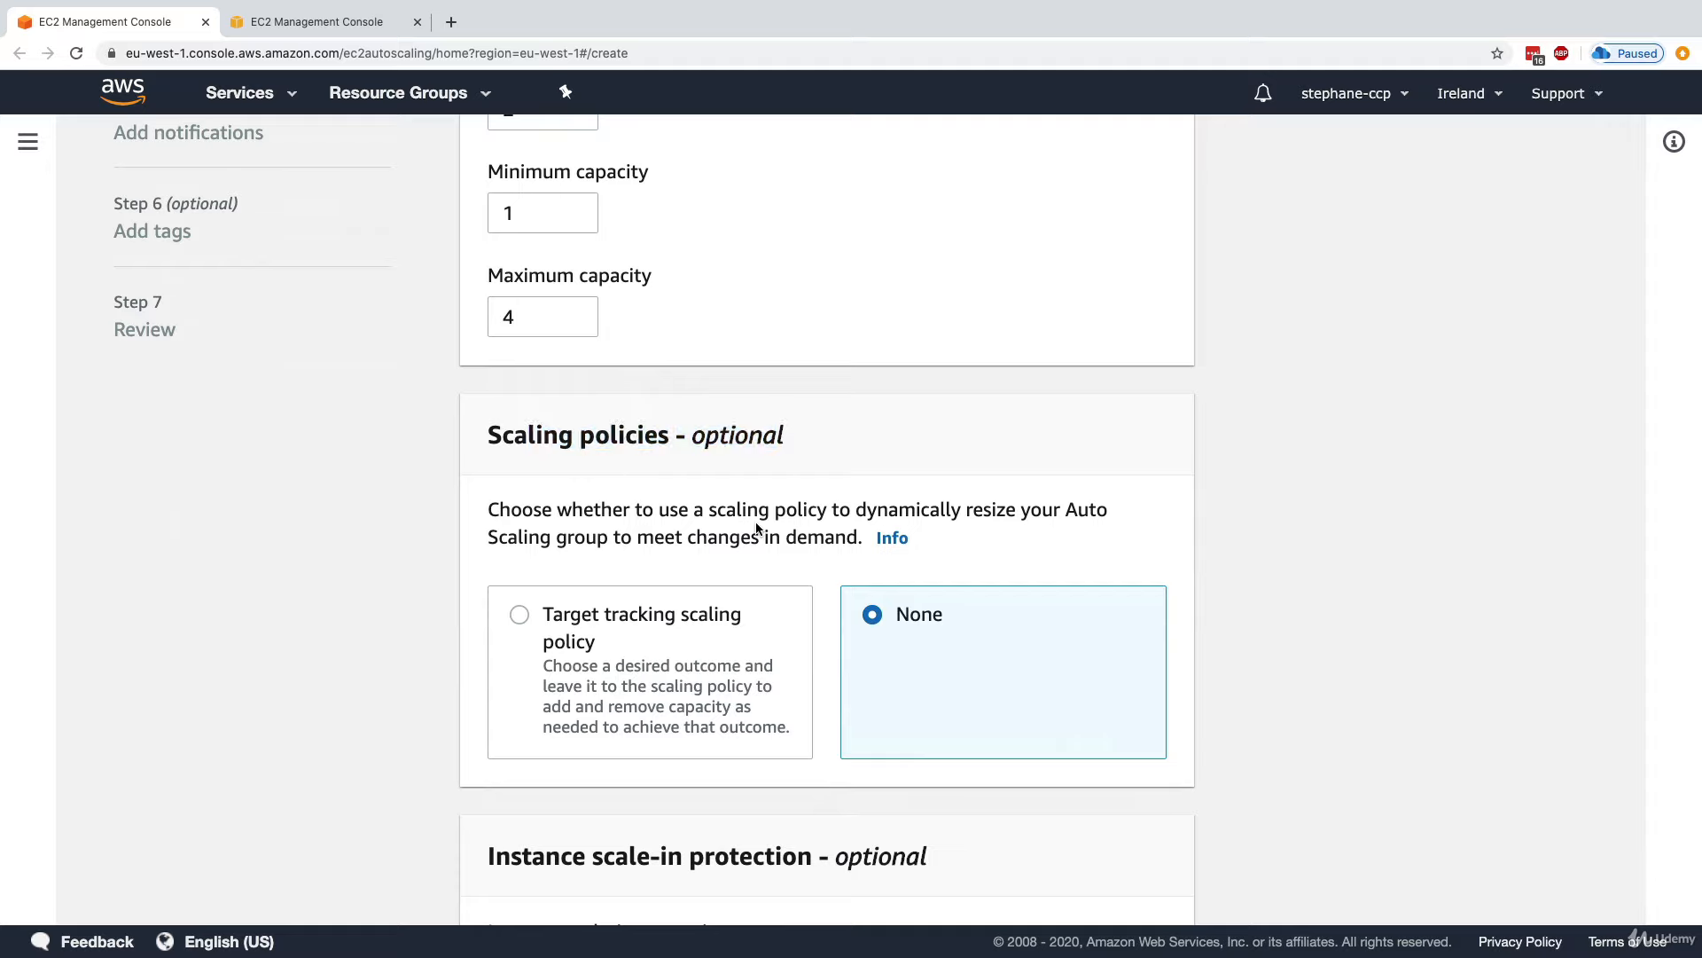
scroll(764, 532, "down", 5)
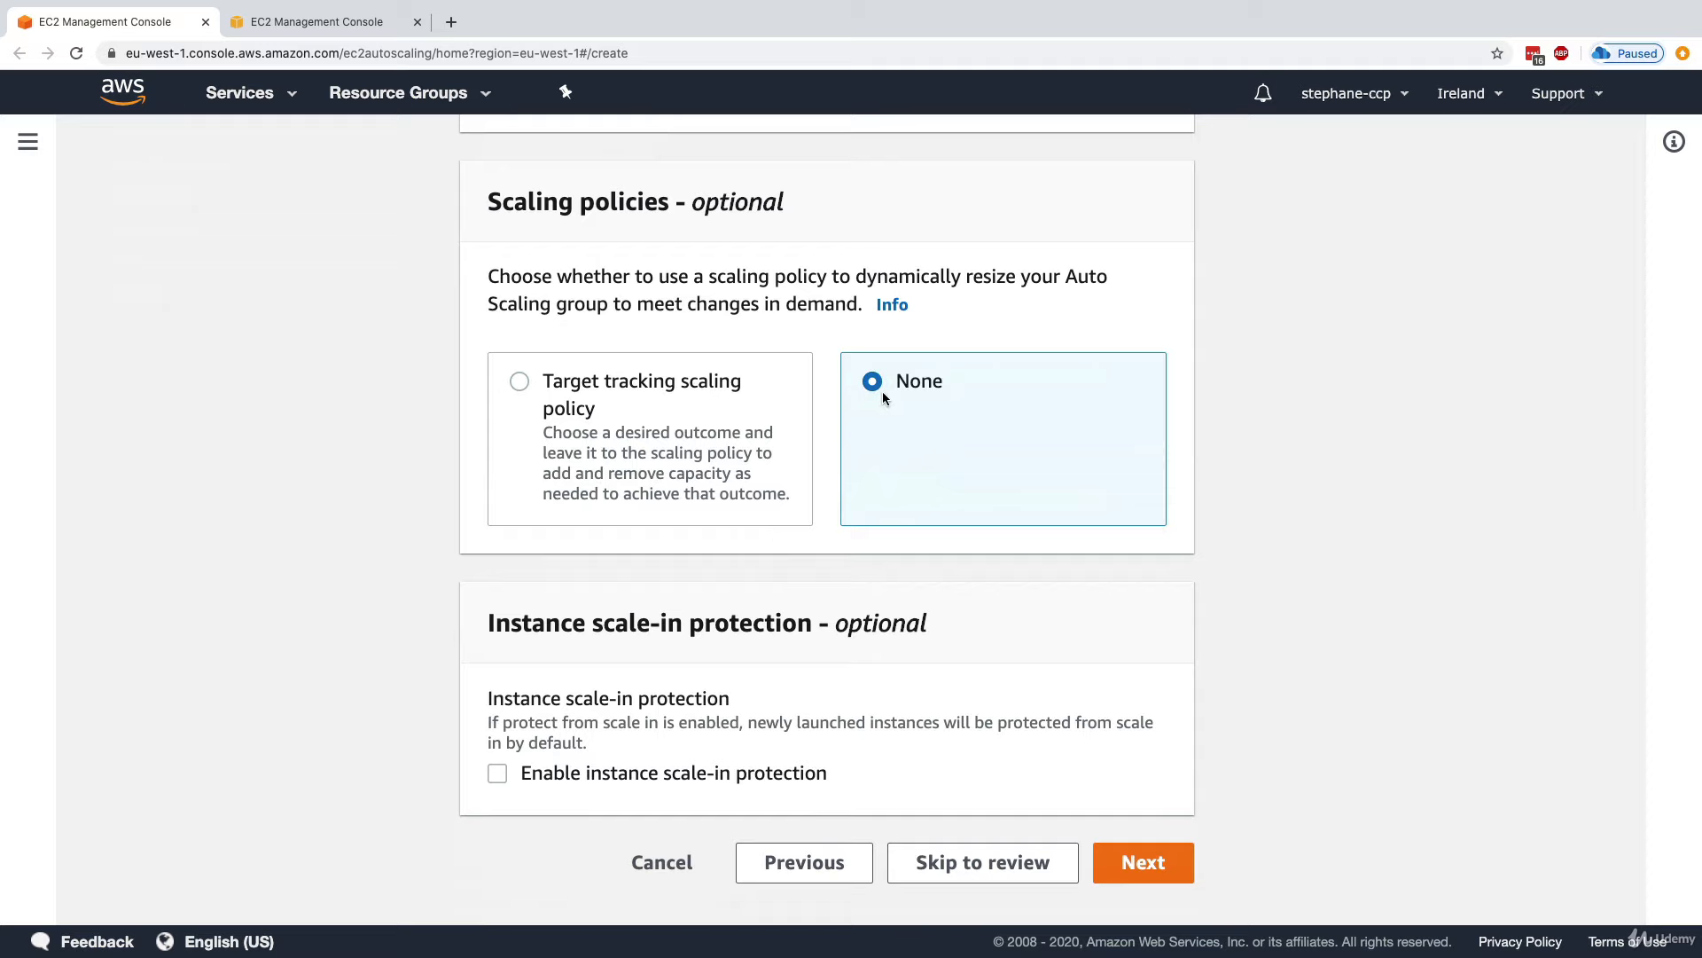
scroll(641, 364, "up", 10)
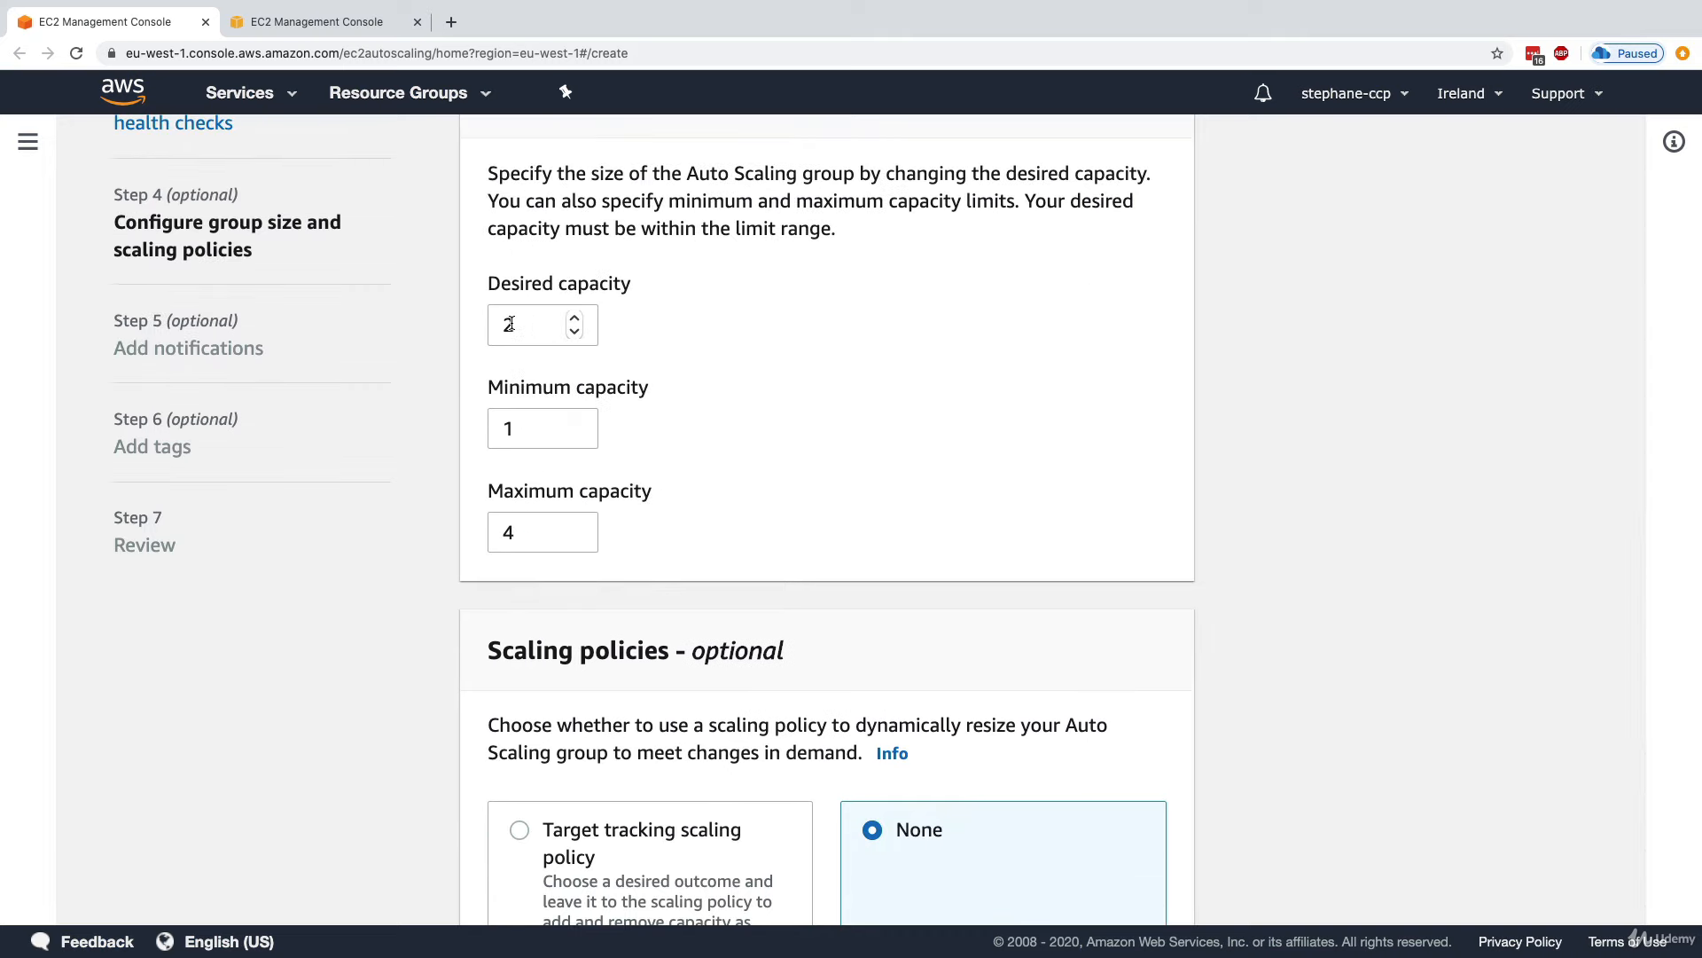
scroll(655, 383, "down", 9)
left_click_drag(644, 342, 665, 366)
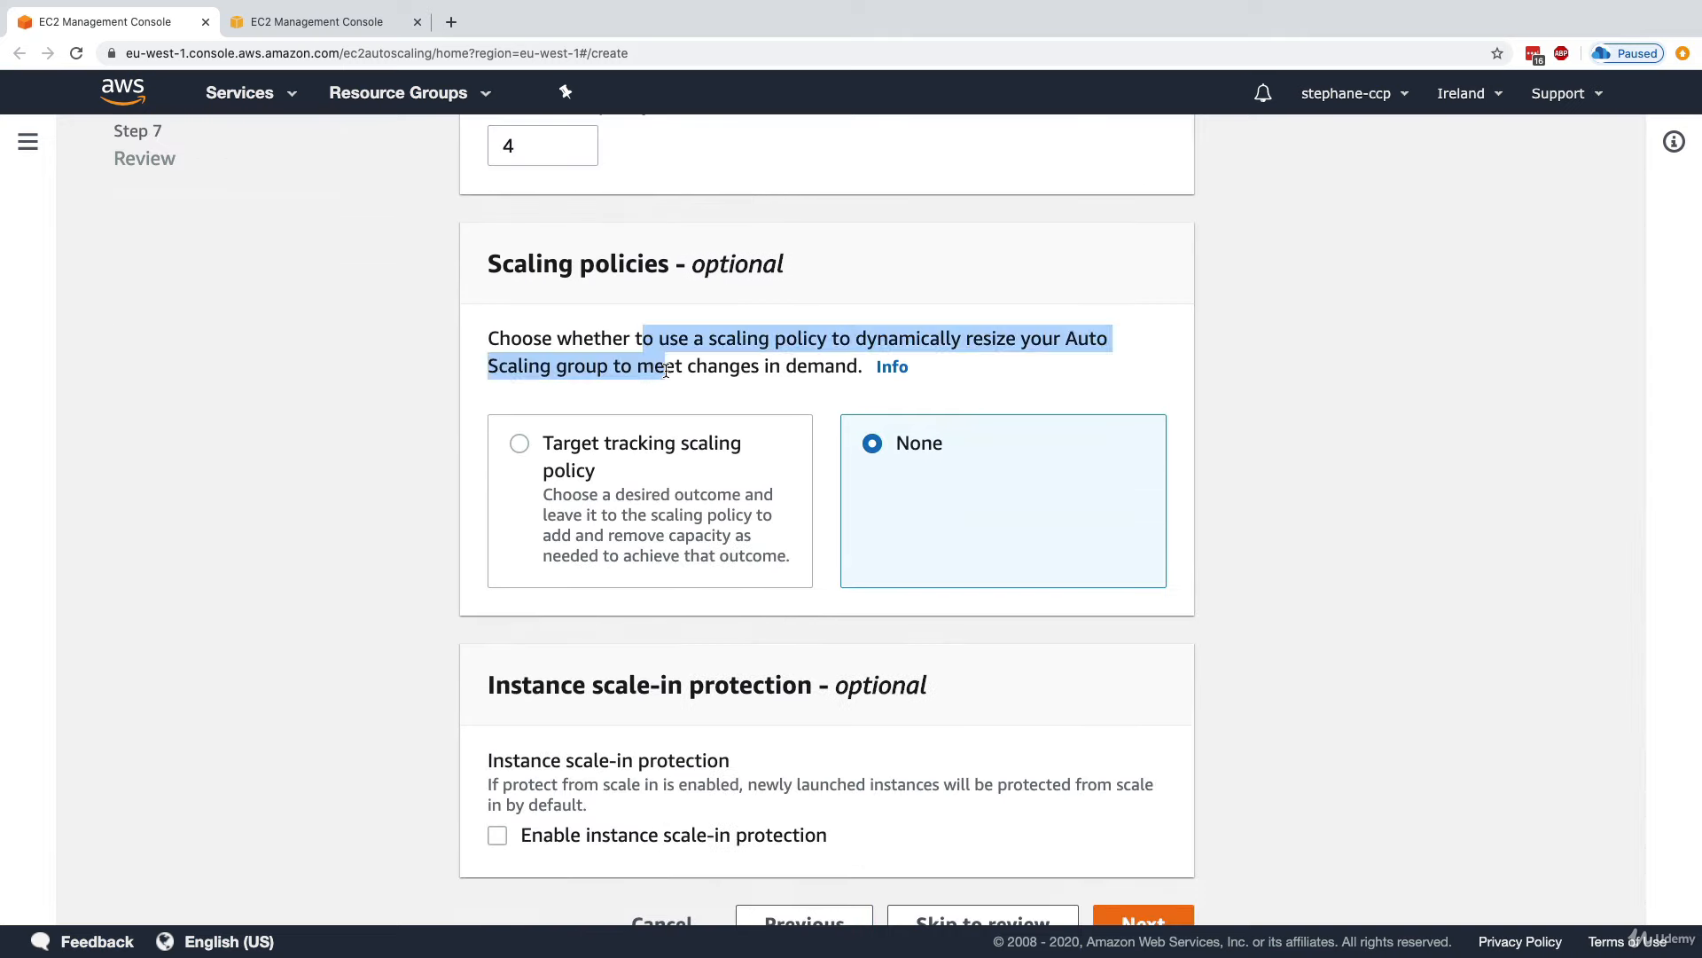
left_click(665, 366)
Try a target tracking scaling policy with Average CPU utilization as its metric type.
left_click(521, 445)
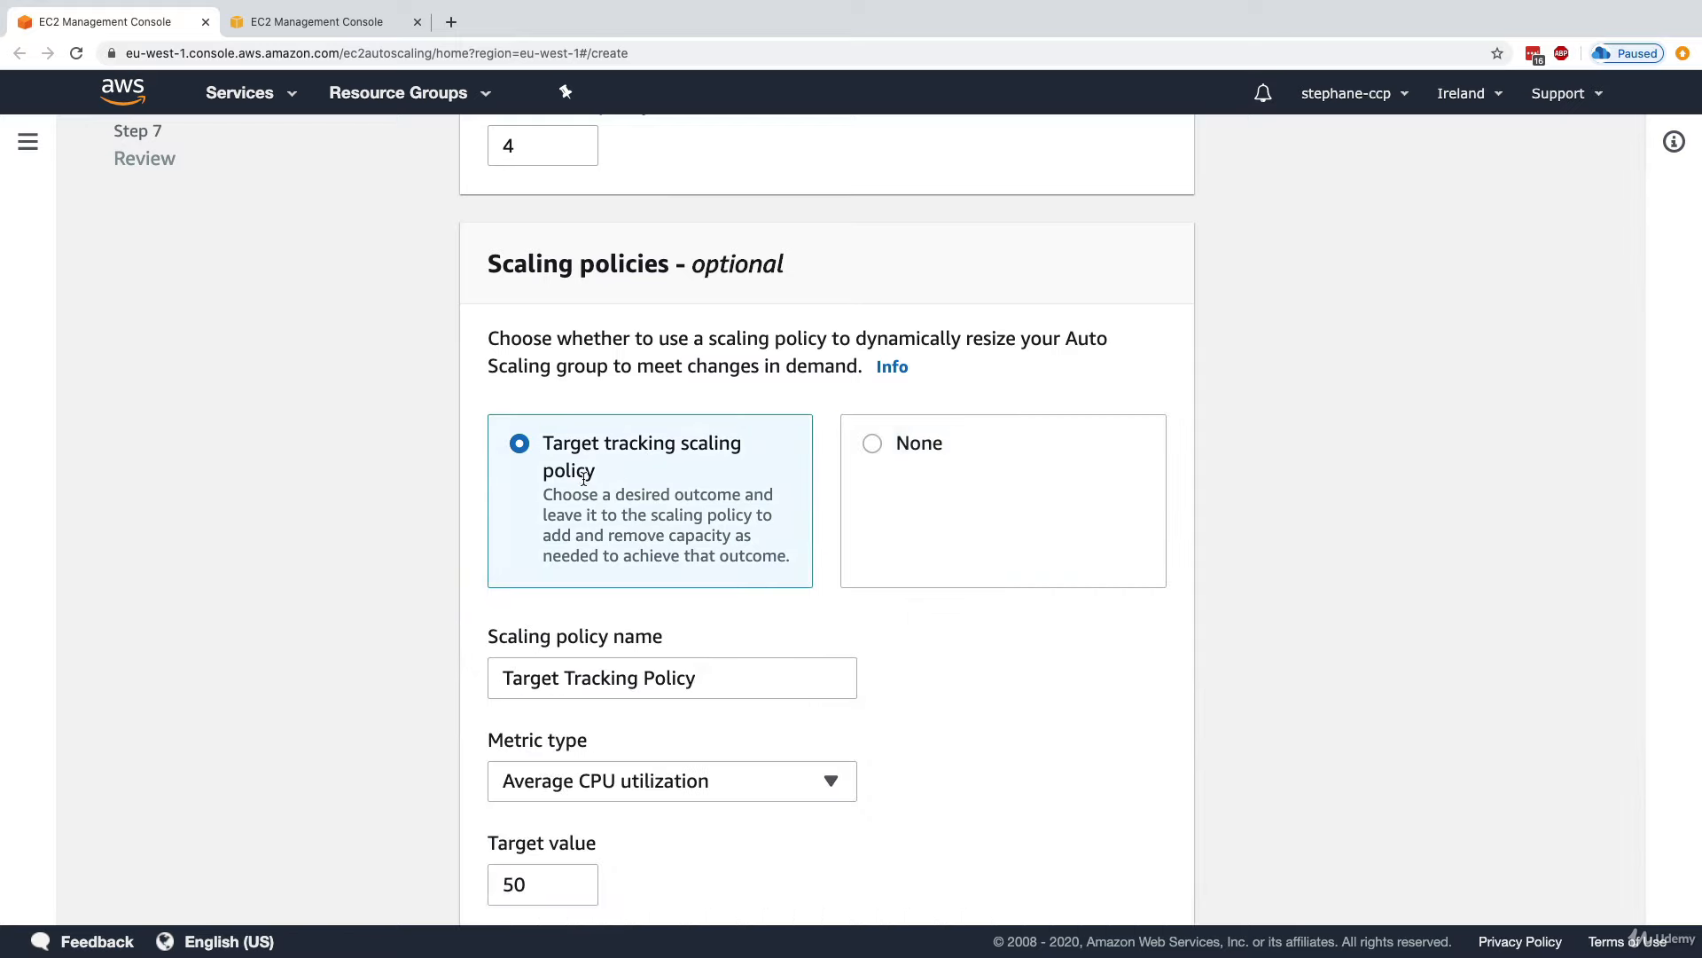
scroll(624, 437, "down", 7)
left_click(626, 476)
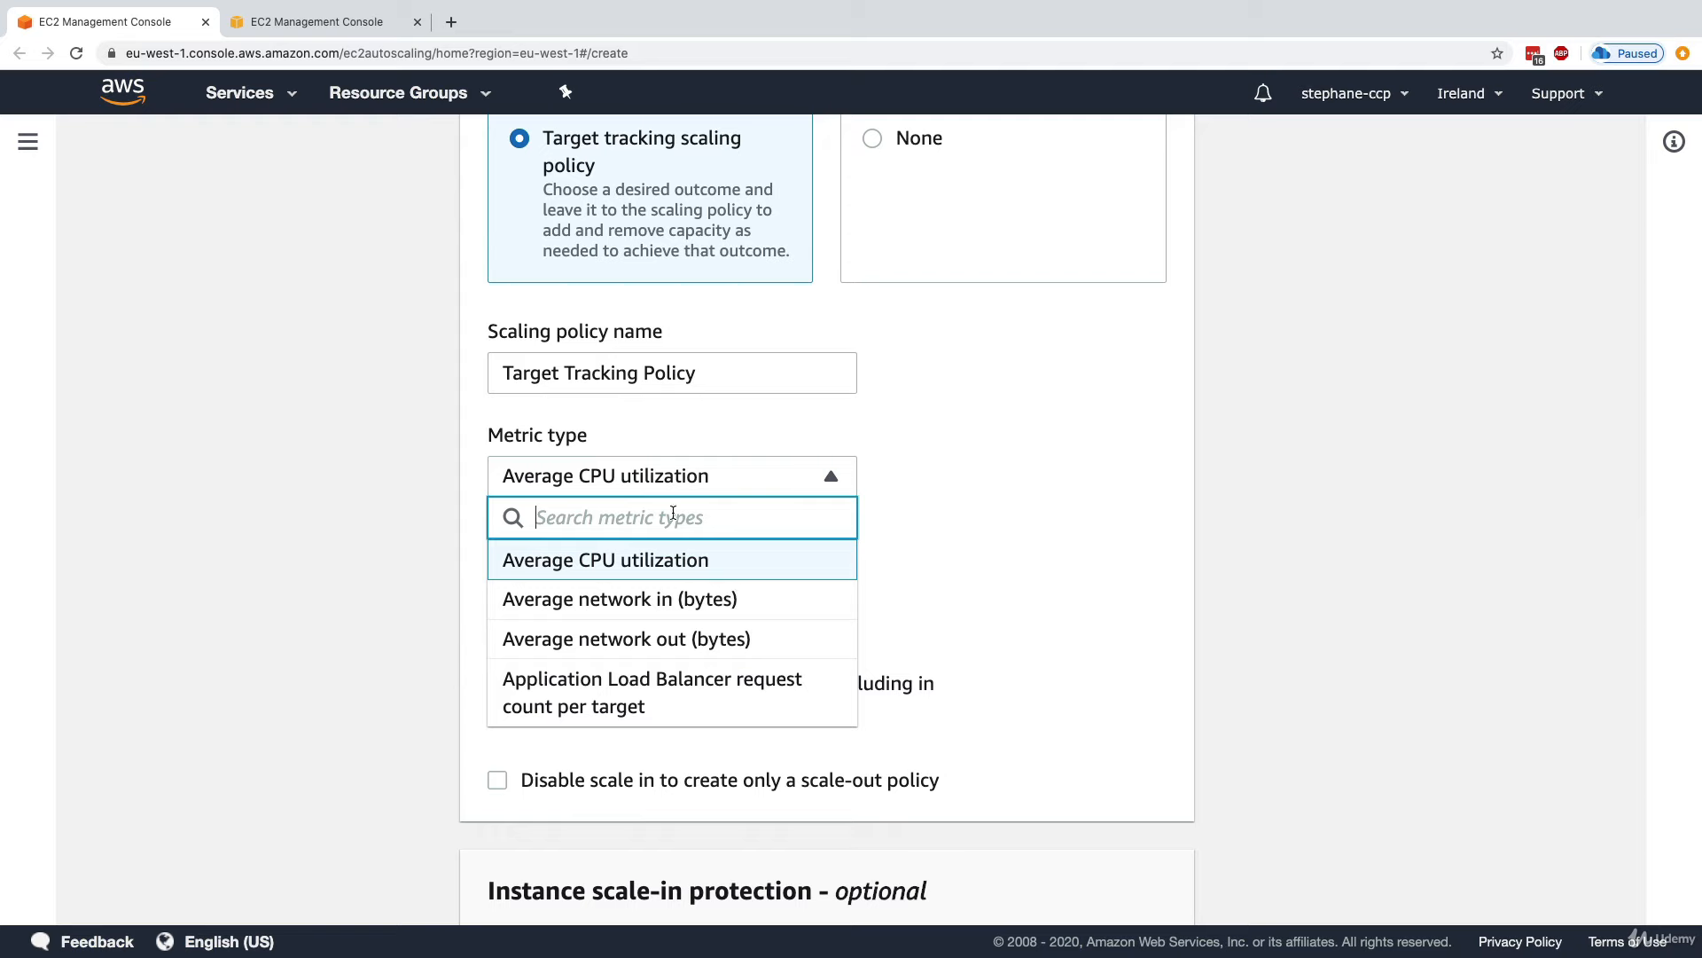
left_click(964, 505)
left_click_drag(546, 584, 455, 583)
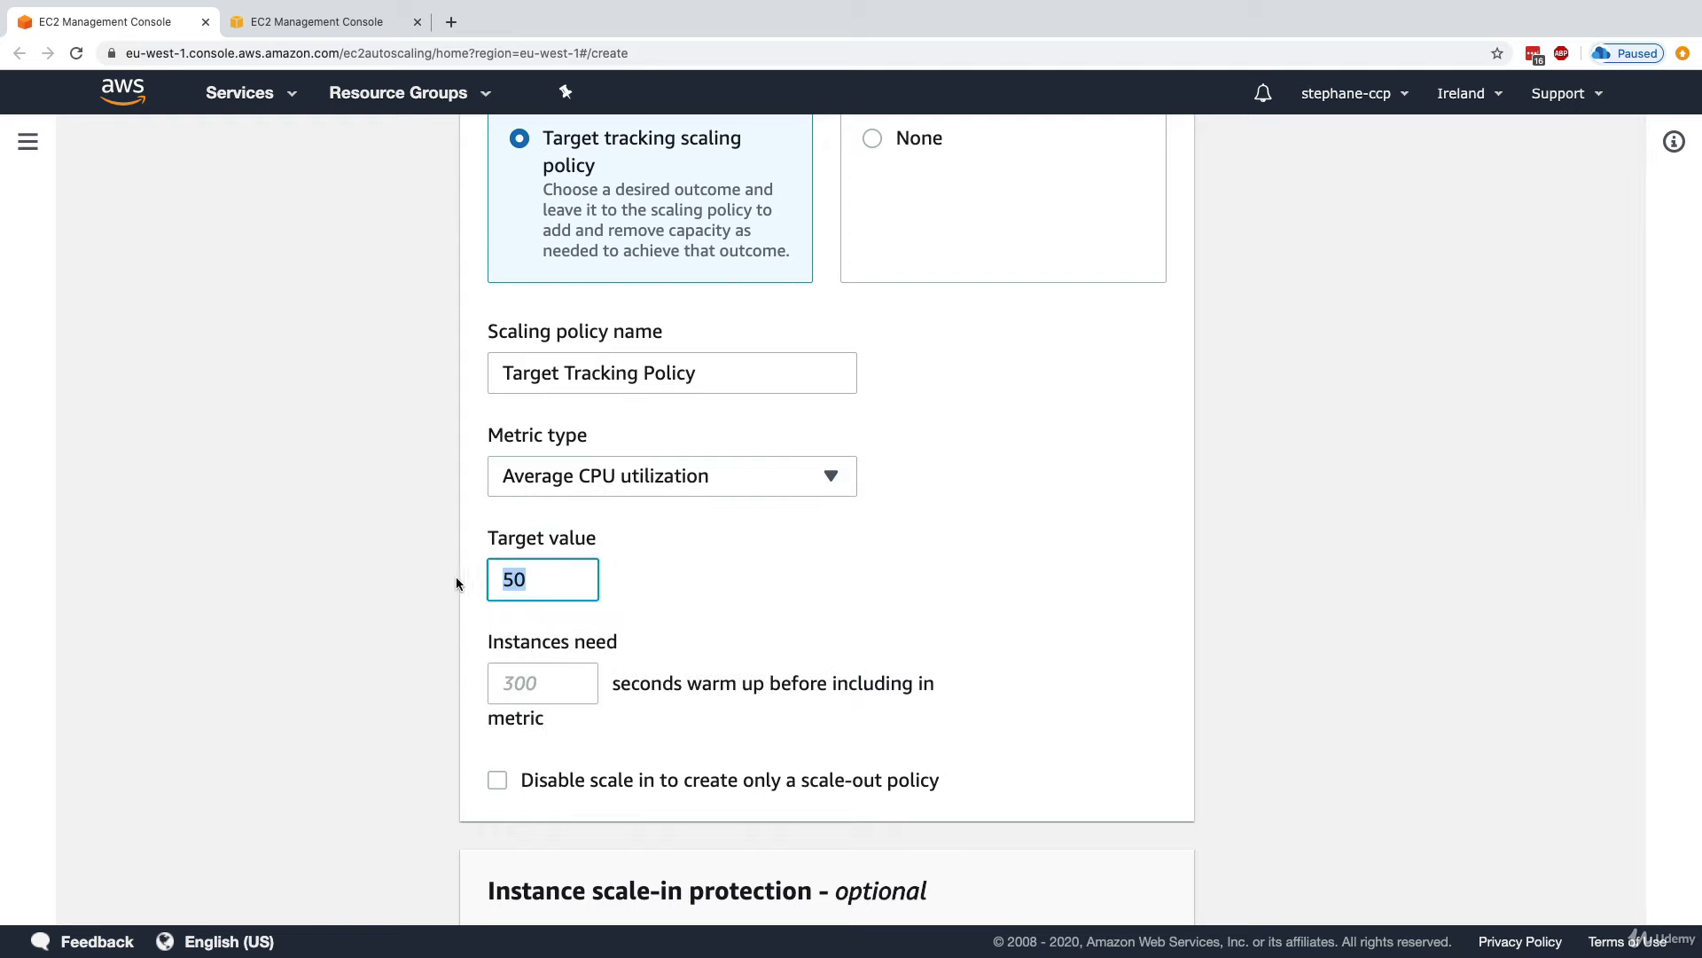
left_click(607, 483)
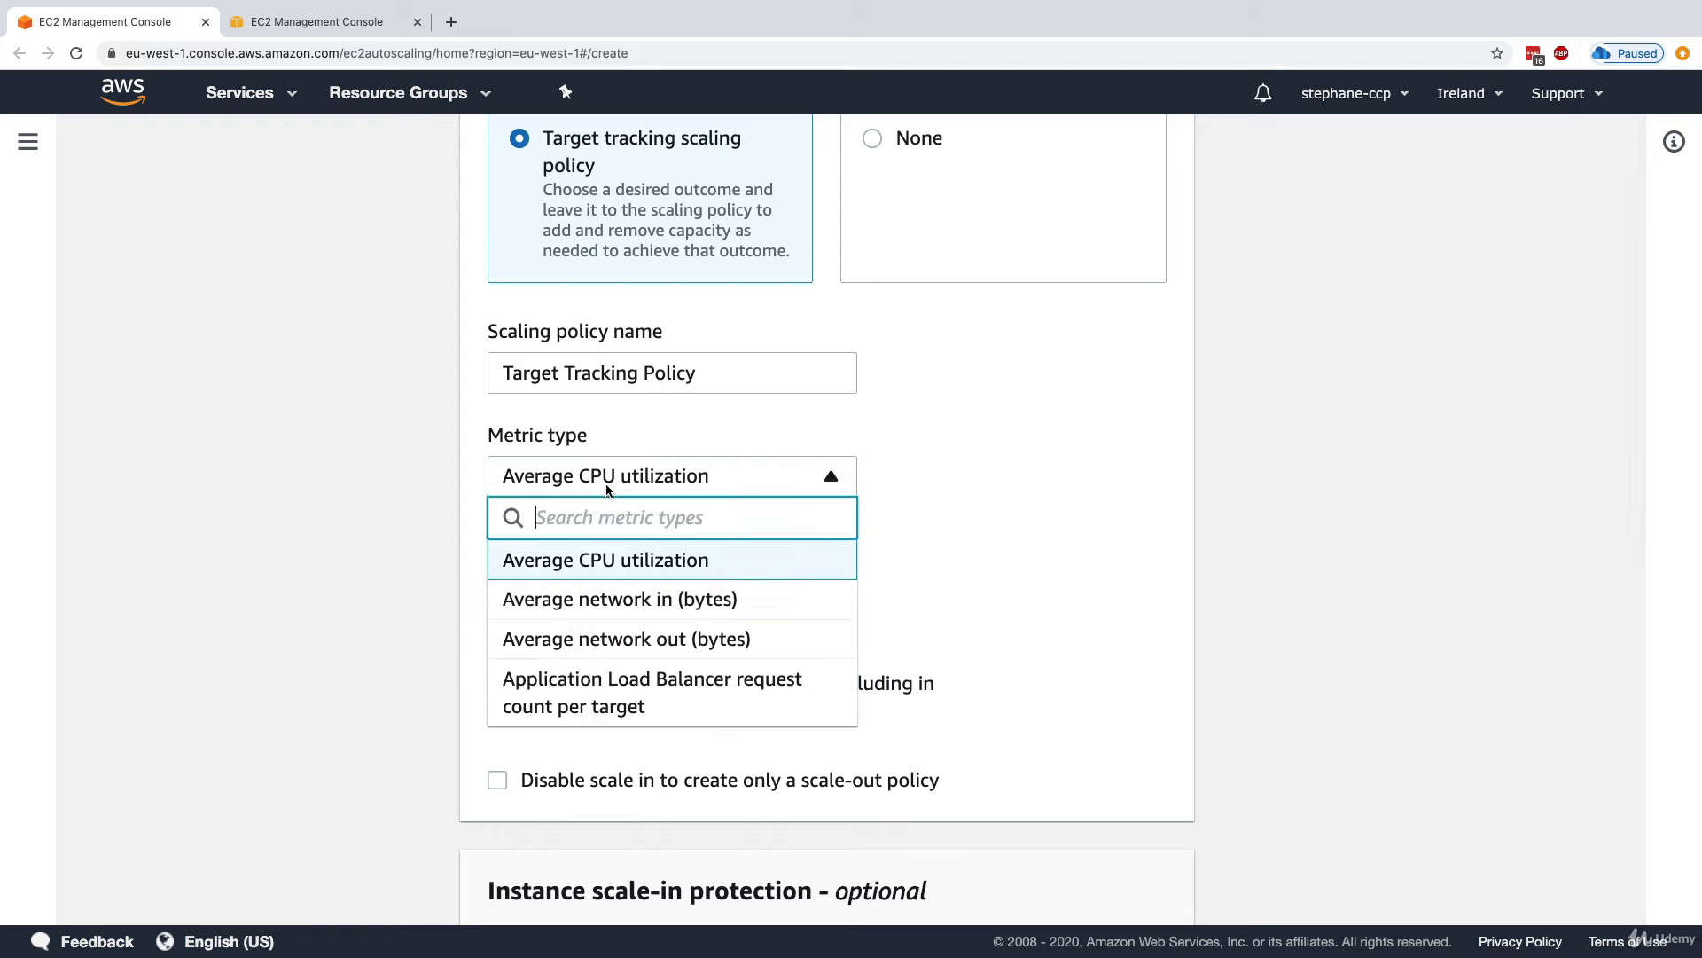
left_click(626, 568)
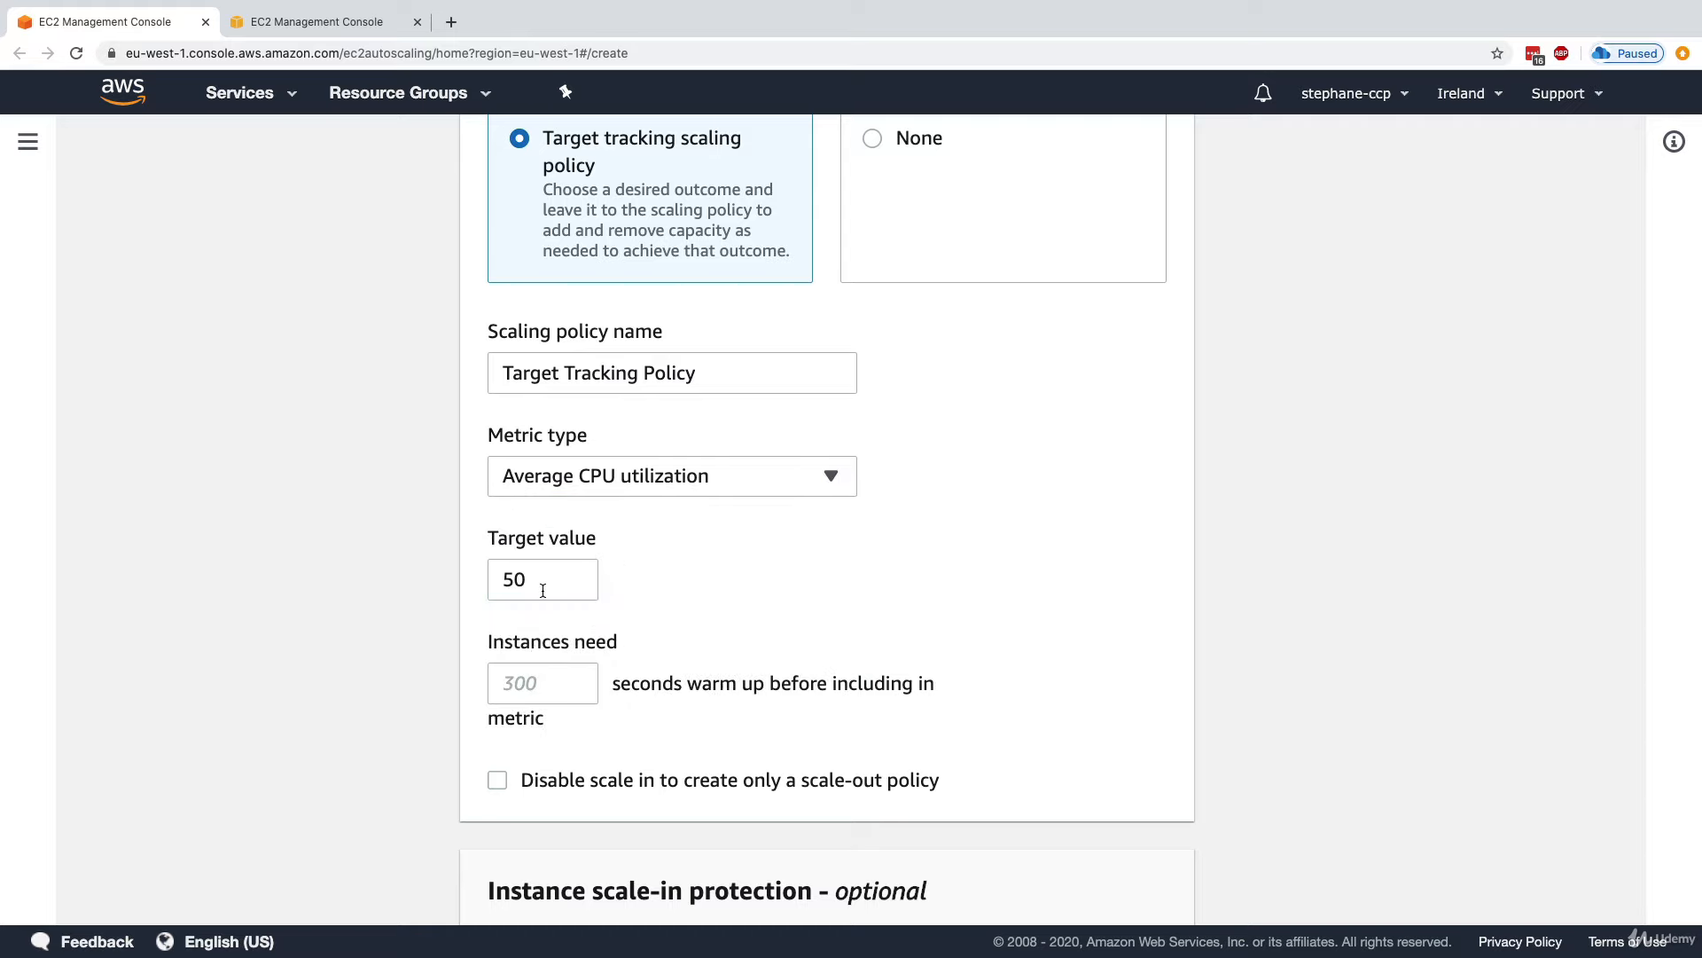
left_click_drag(544, 585, 494, 582)
Try Application Load Balancer request count per target as the policy's metric, with demo-tg as its target group.
left_click(591, 483)
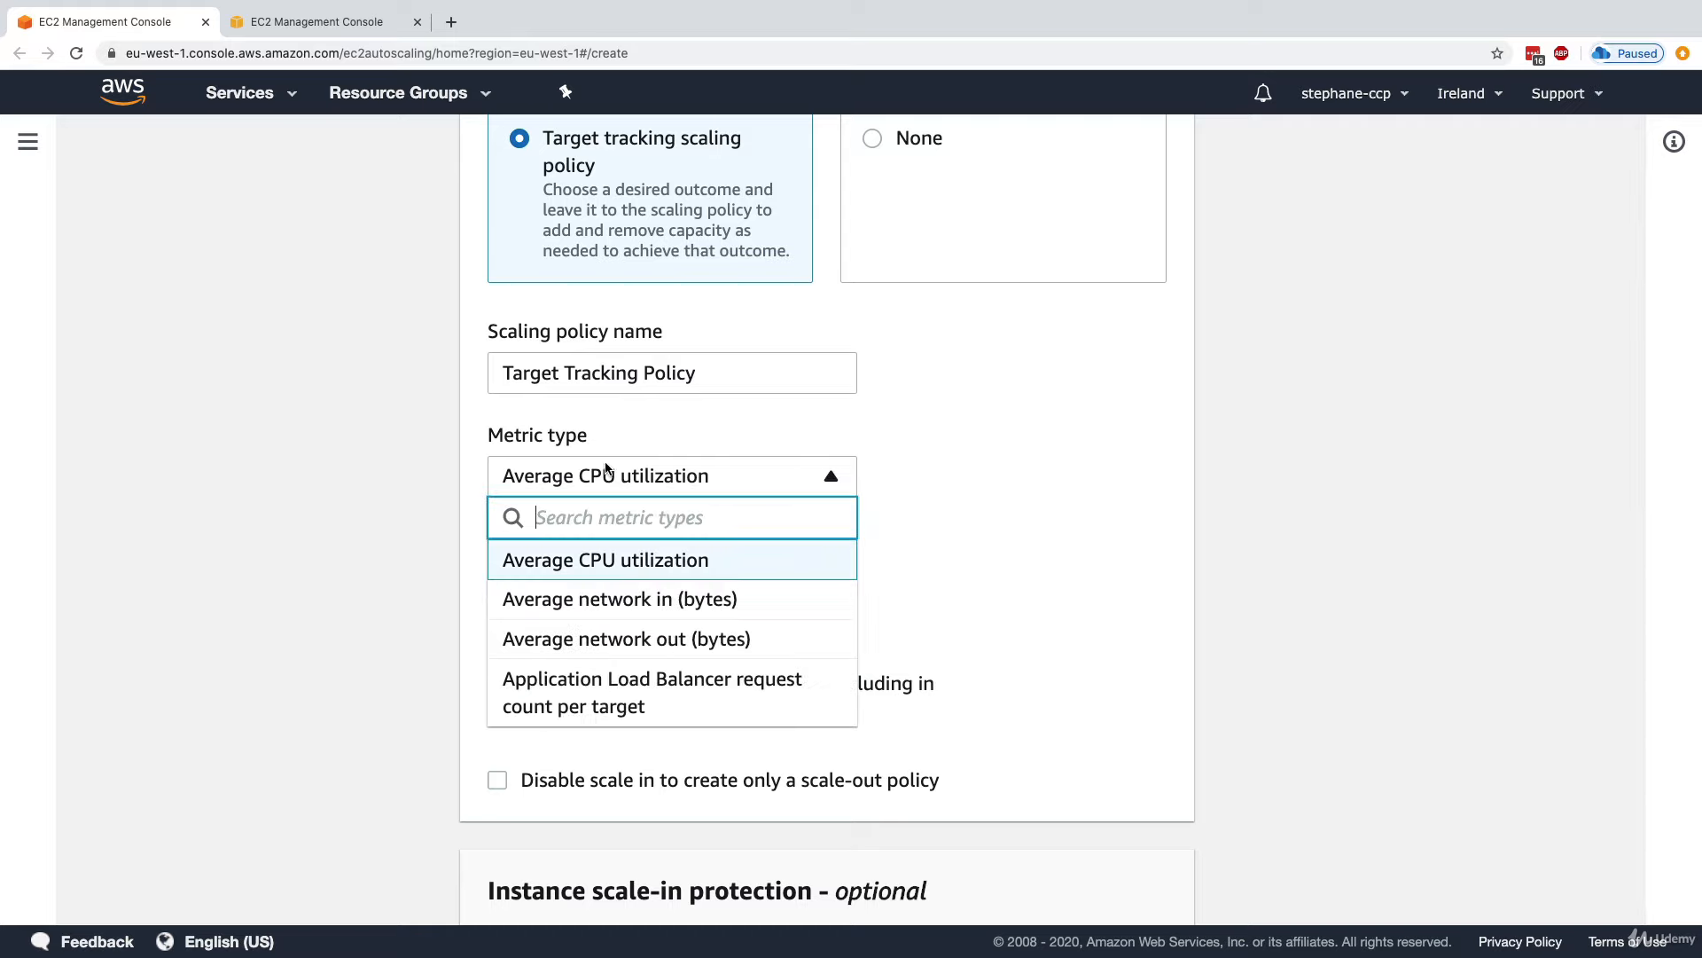
left_click(650, 701)
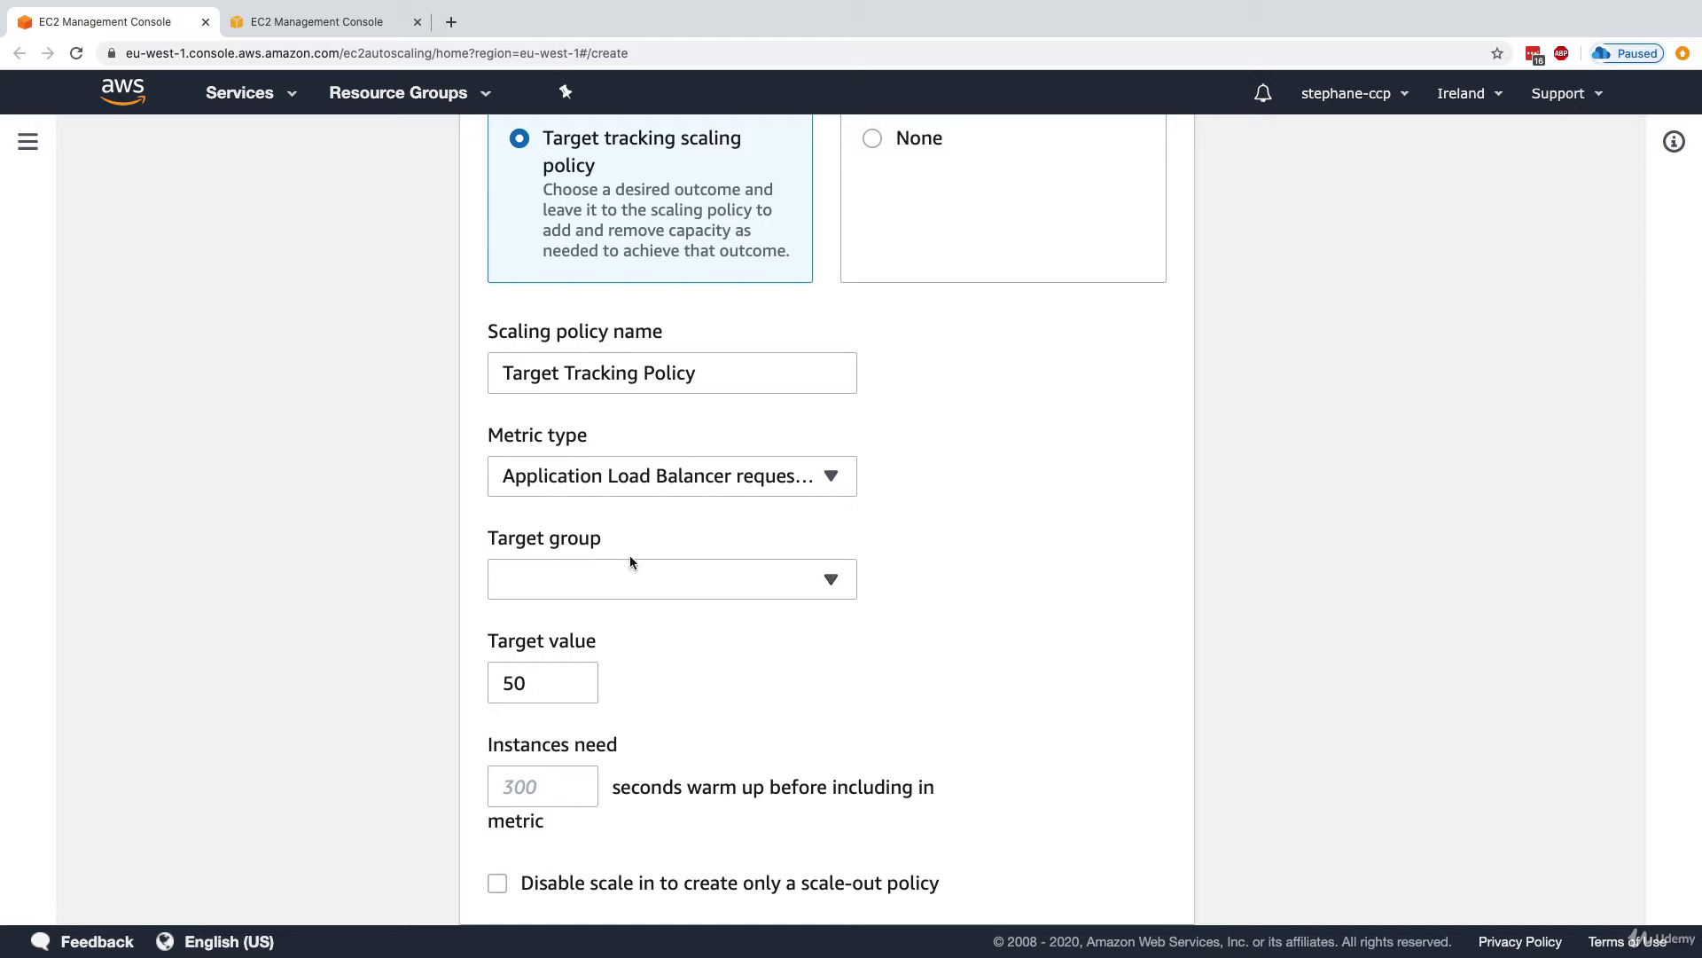
left_click(631, 578)
left_click(631, 663)
left_click_drag(573, 676, 502, 679)
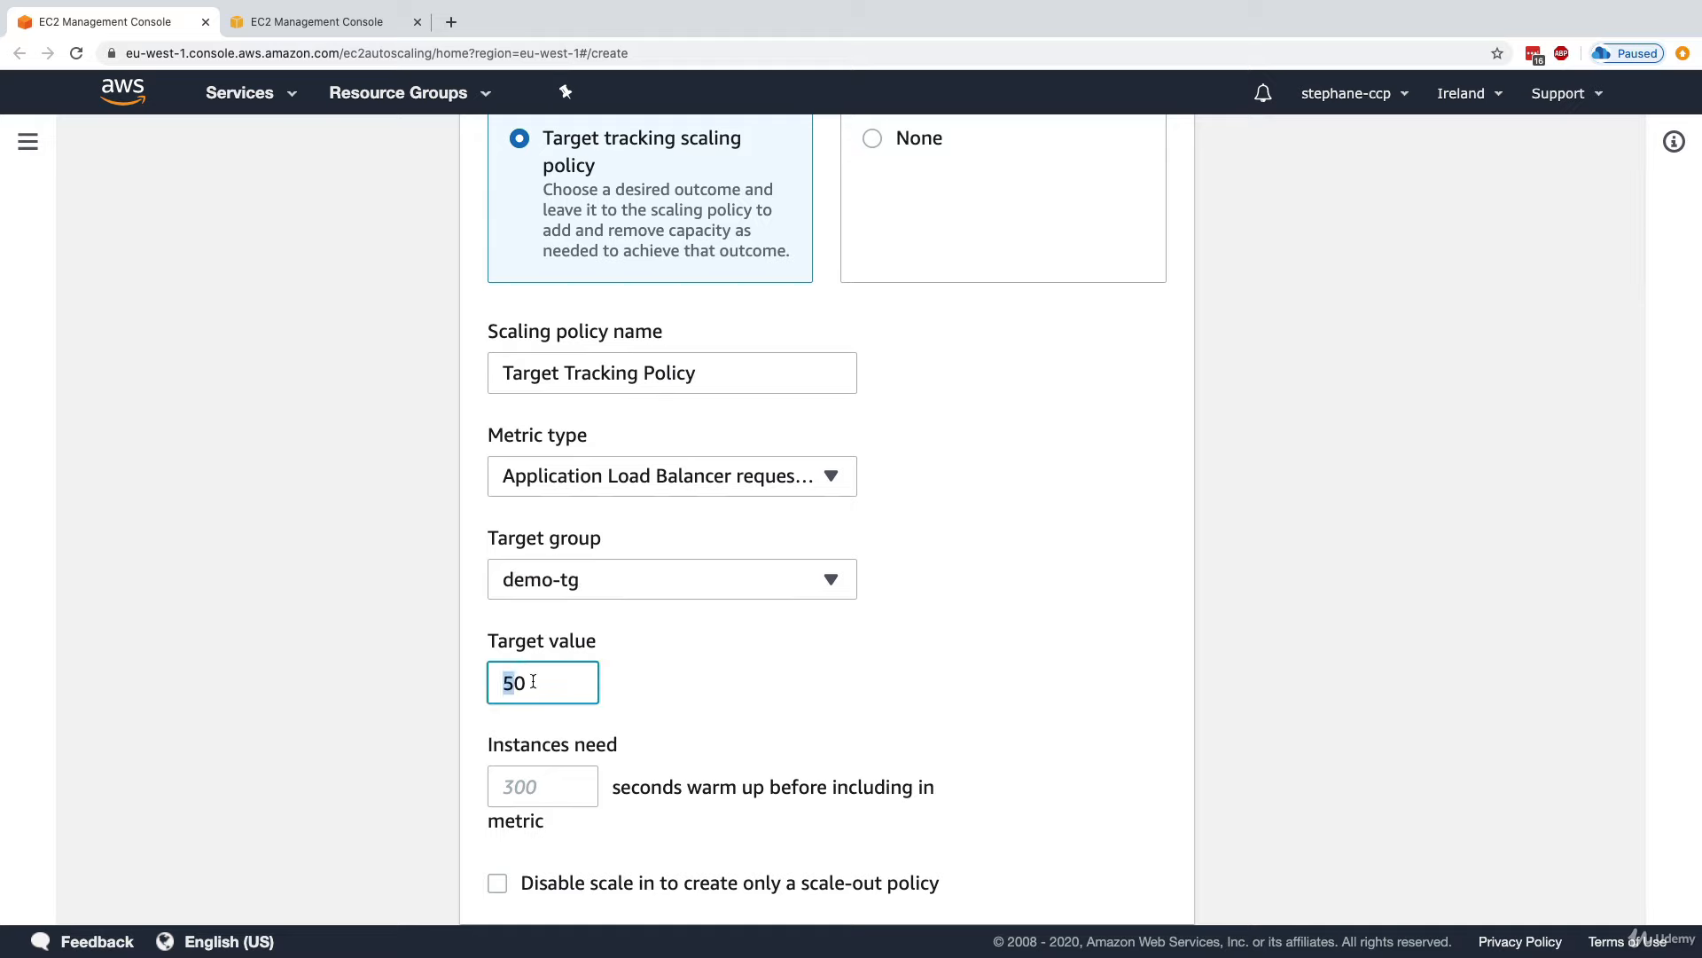
left_click(634, 480)
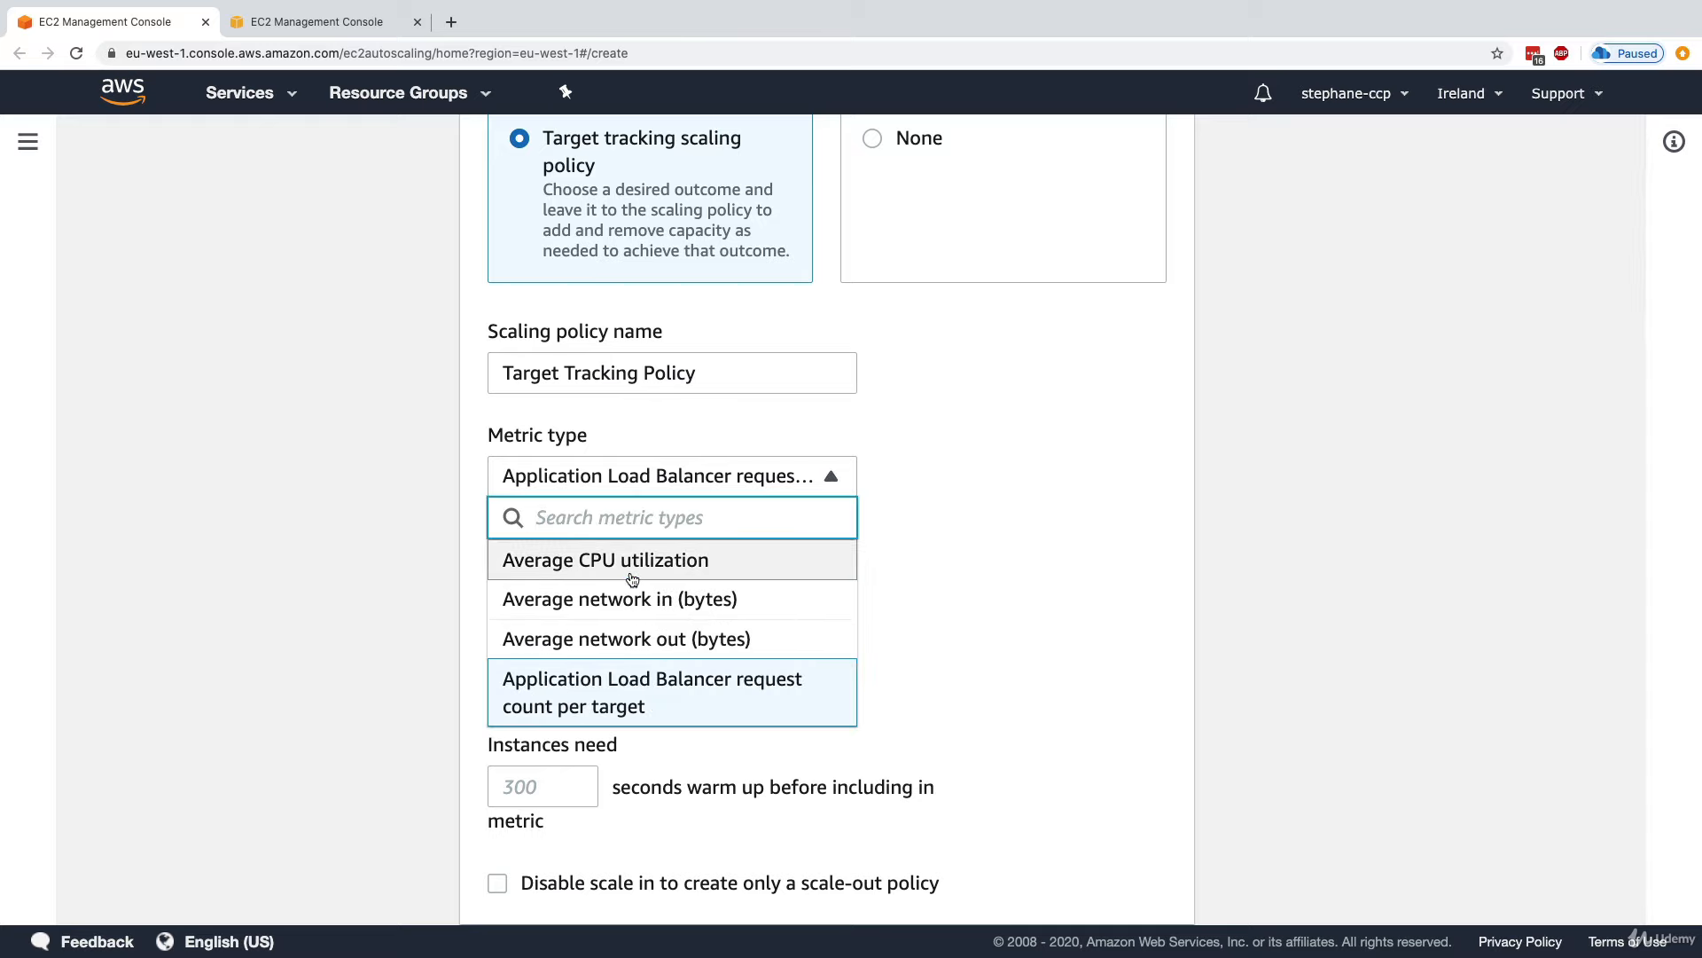
left_click(732, 423)
Return the scaling policy choice to None and review the remaining group size settings.
scroll(733, 439, "up", 3)
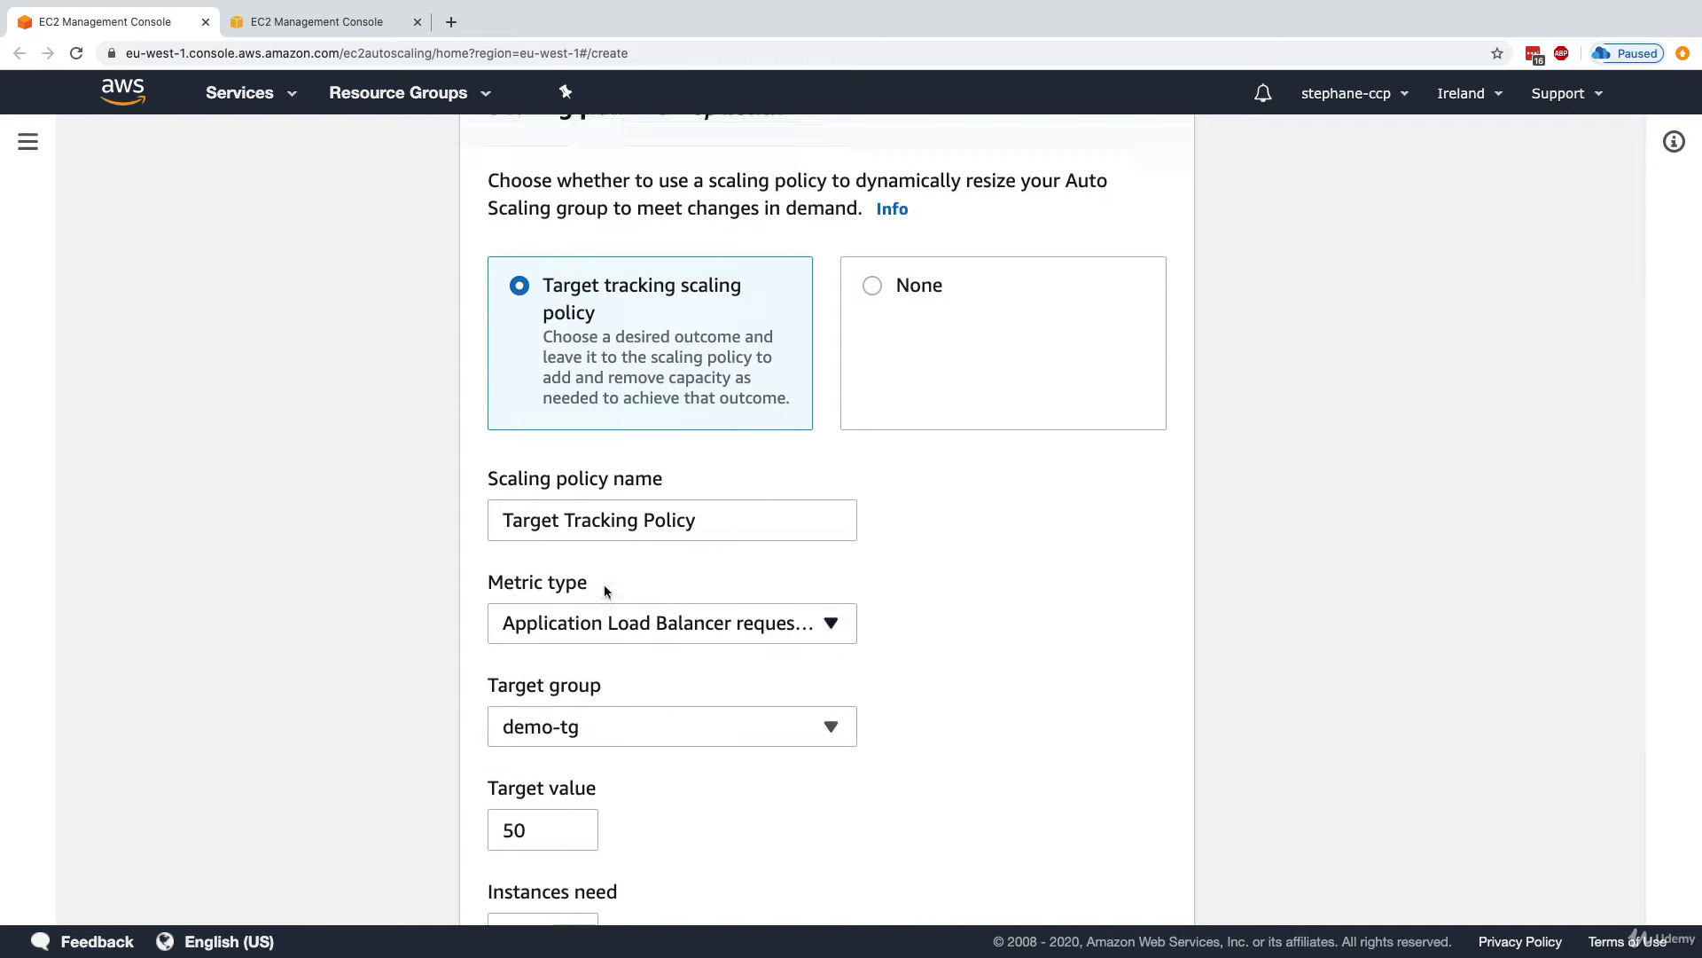
scroll(606, 589, "up", 7)
scroll(816, 620, "down", 2)
left_click(898, 751)
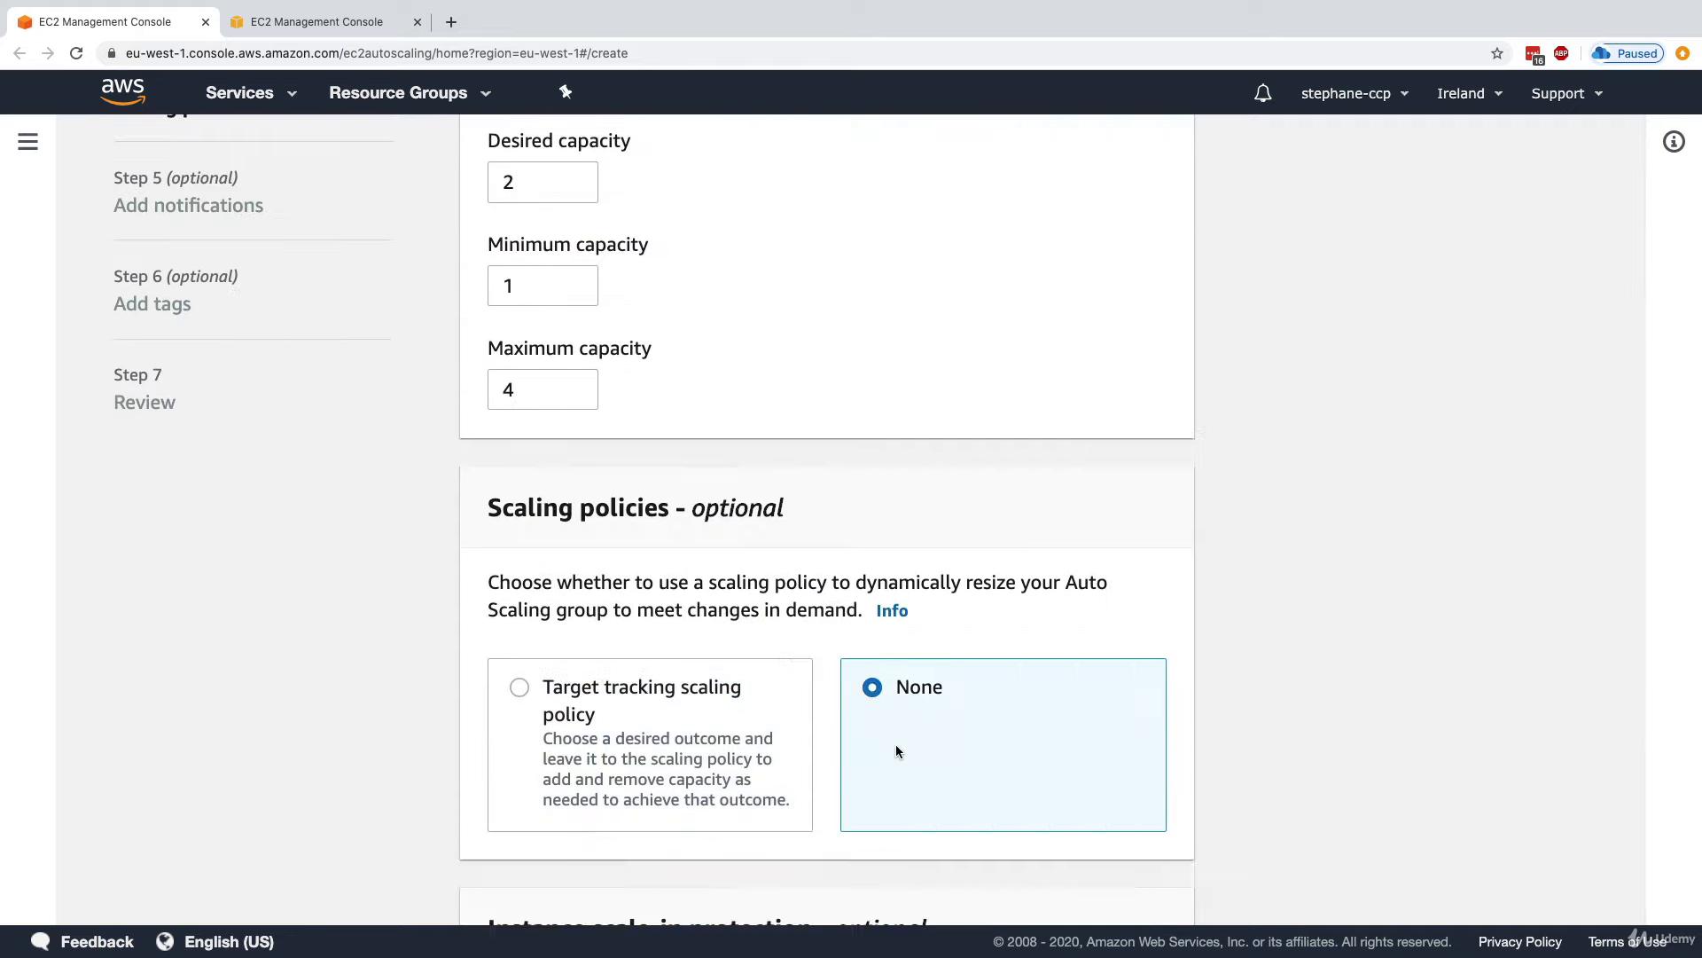
scroll(909, 701, "down", 1)
double_click(732, 550)
left_click_drag(732, 550, 760, 573)
left_click(761, 574)
scroll(736, 583, "up", 1)
scroll(736, 582, "up", 1)
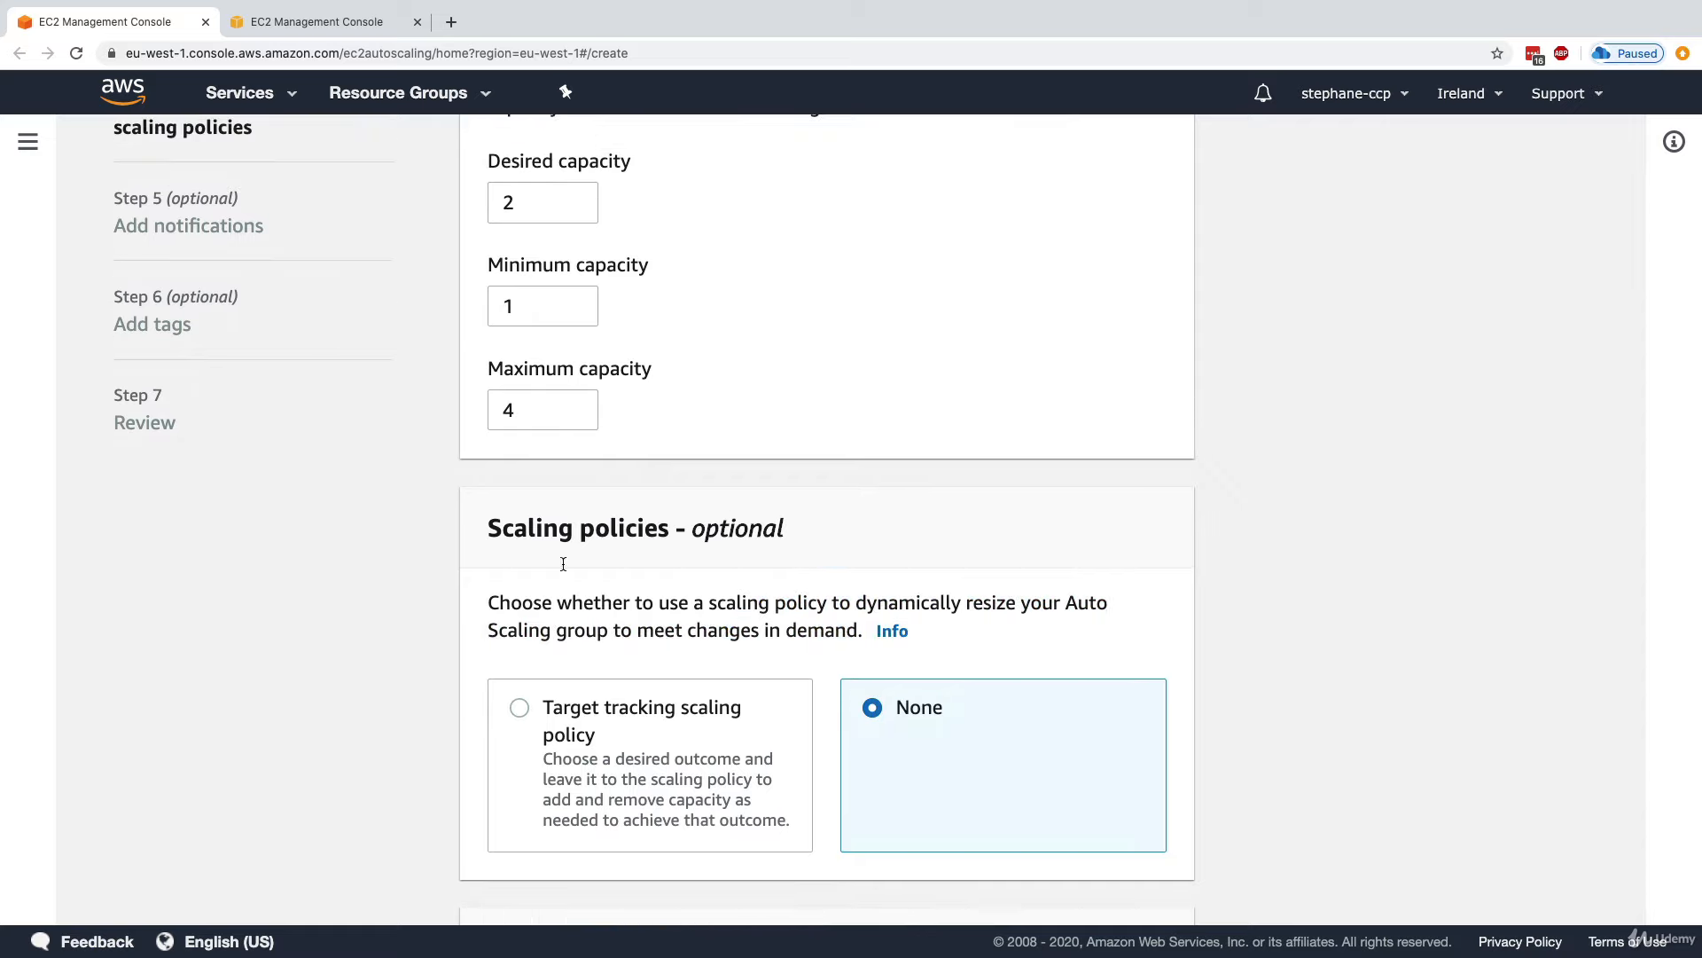
scroll(766, 233, "down", 5)
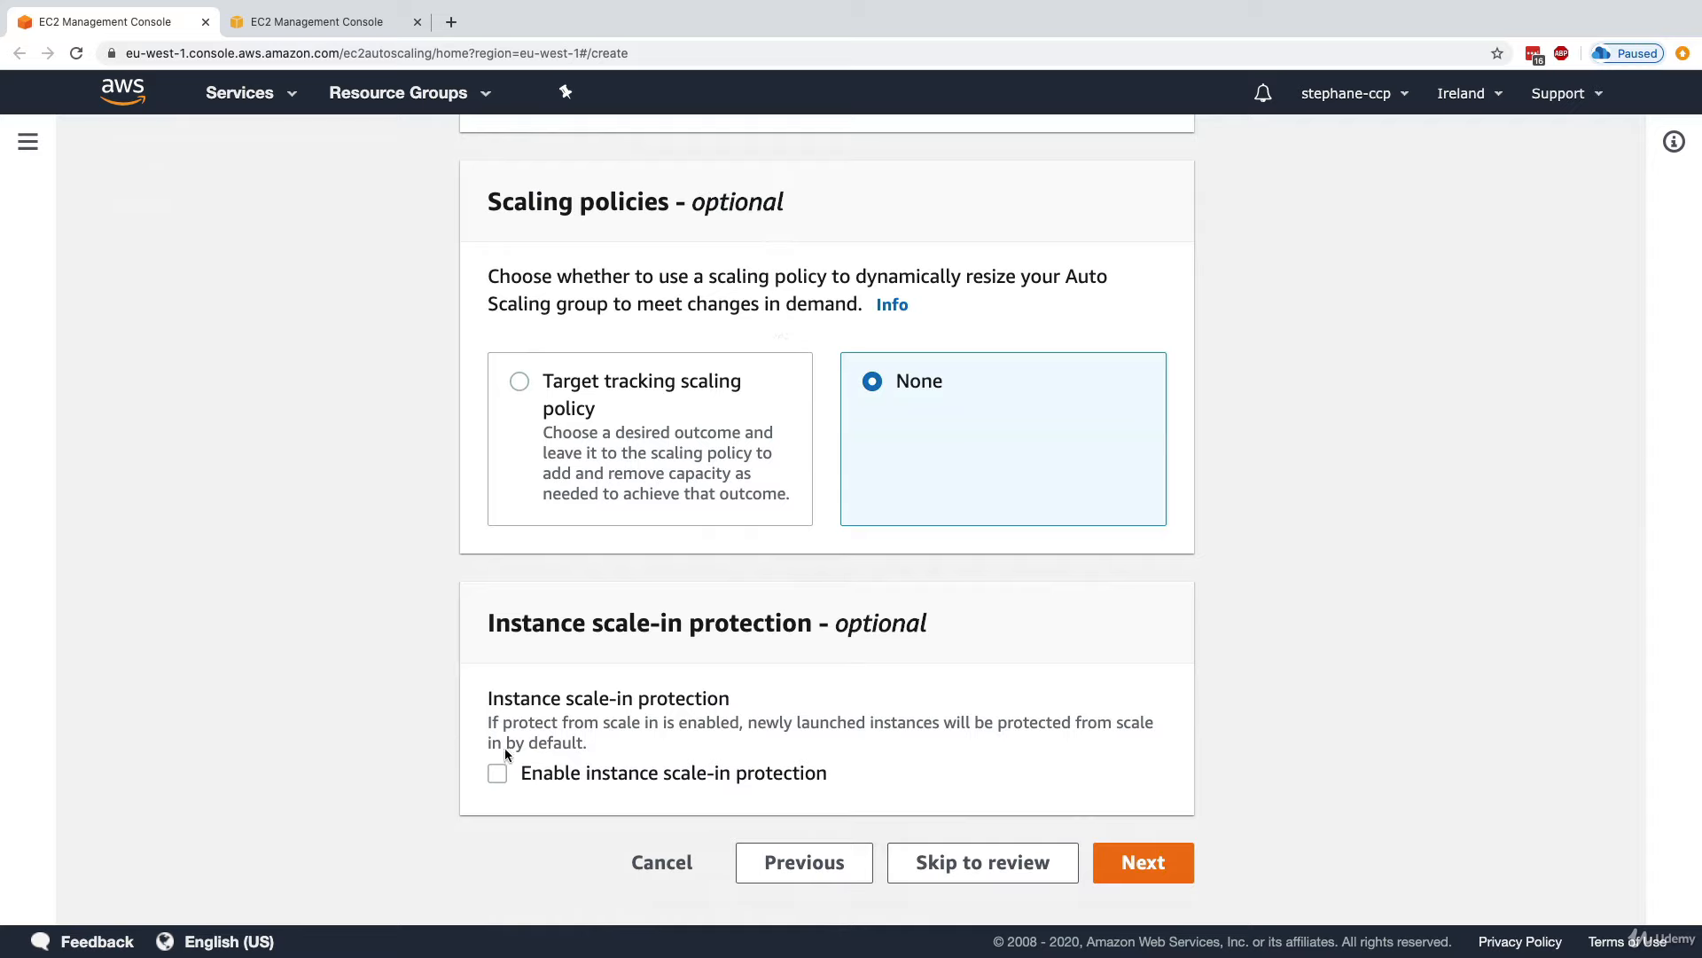
Continue through the notifications and tags stages without adding any, and create the Auto Scaling group from the review.
left_click(1142, 862)
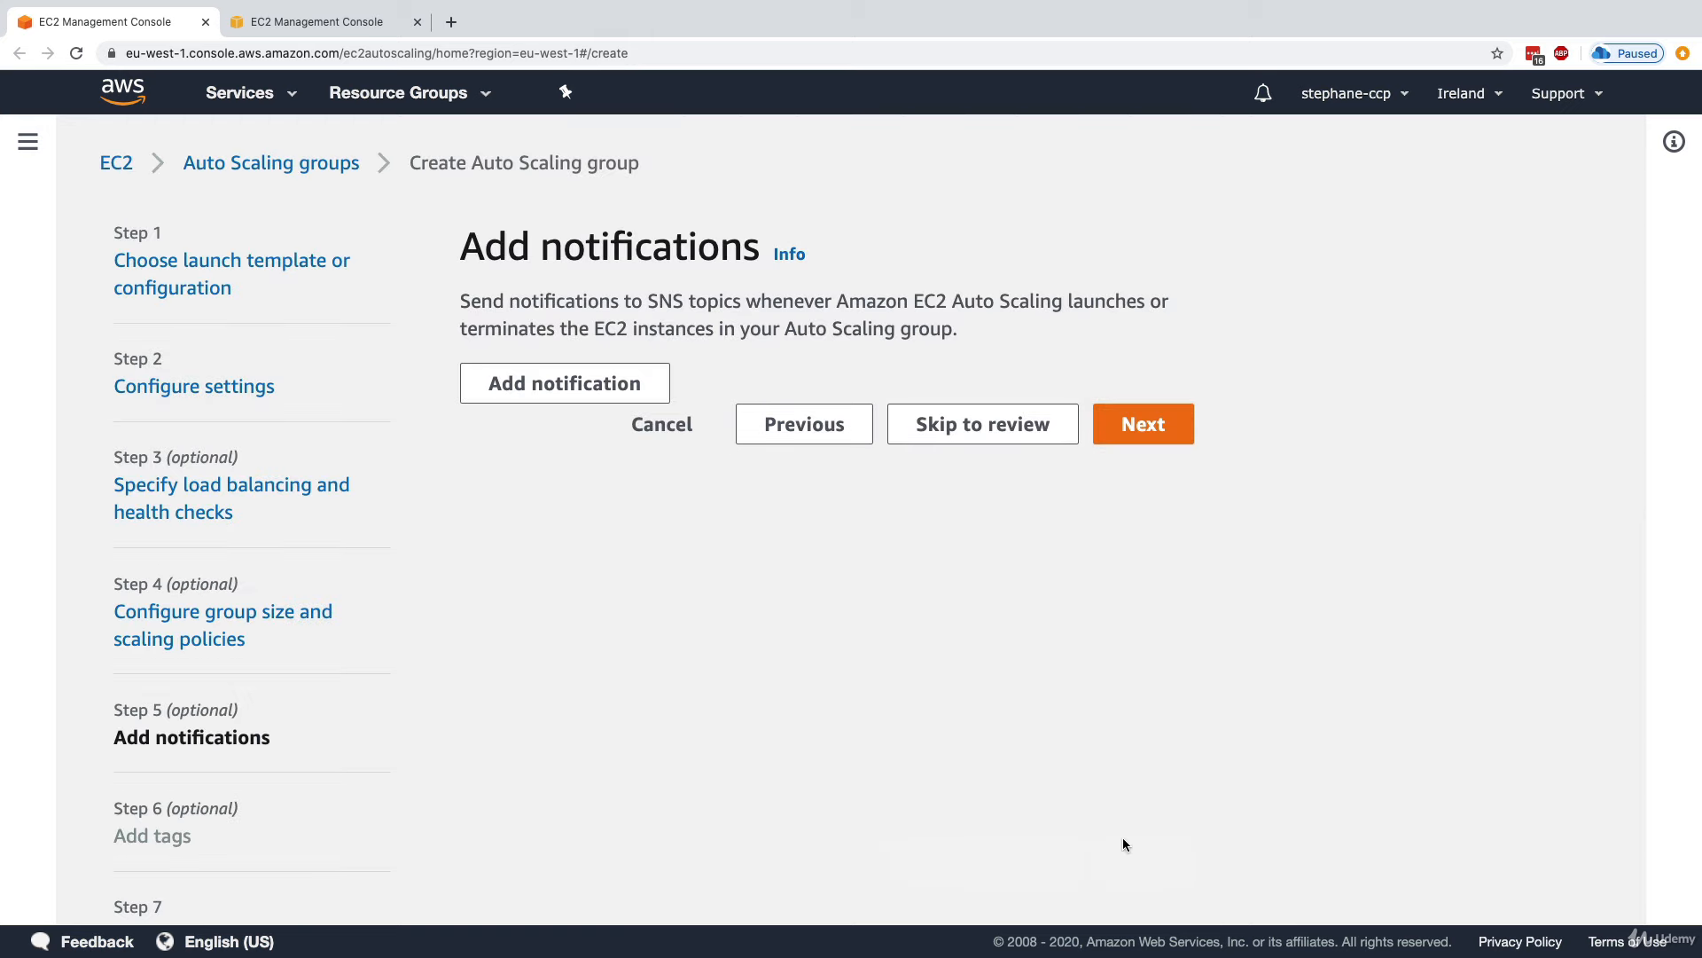
left_click(1142, 424)
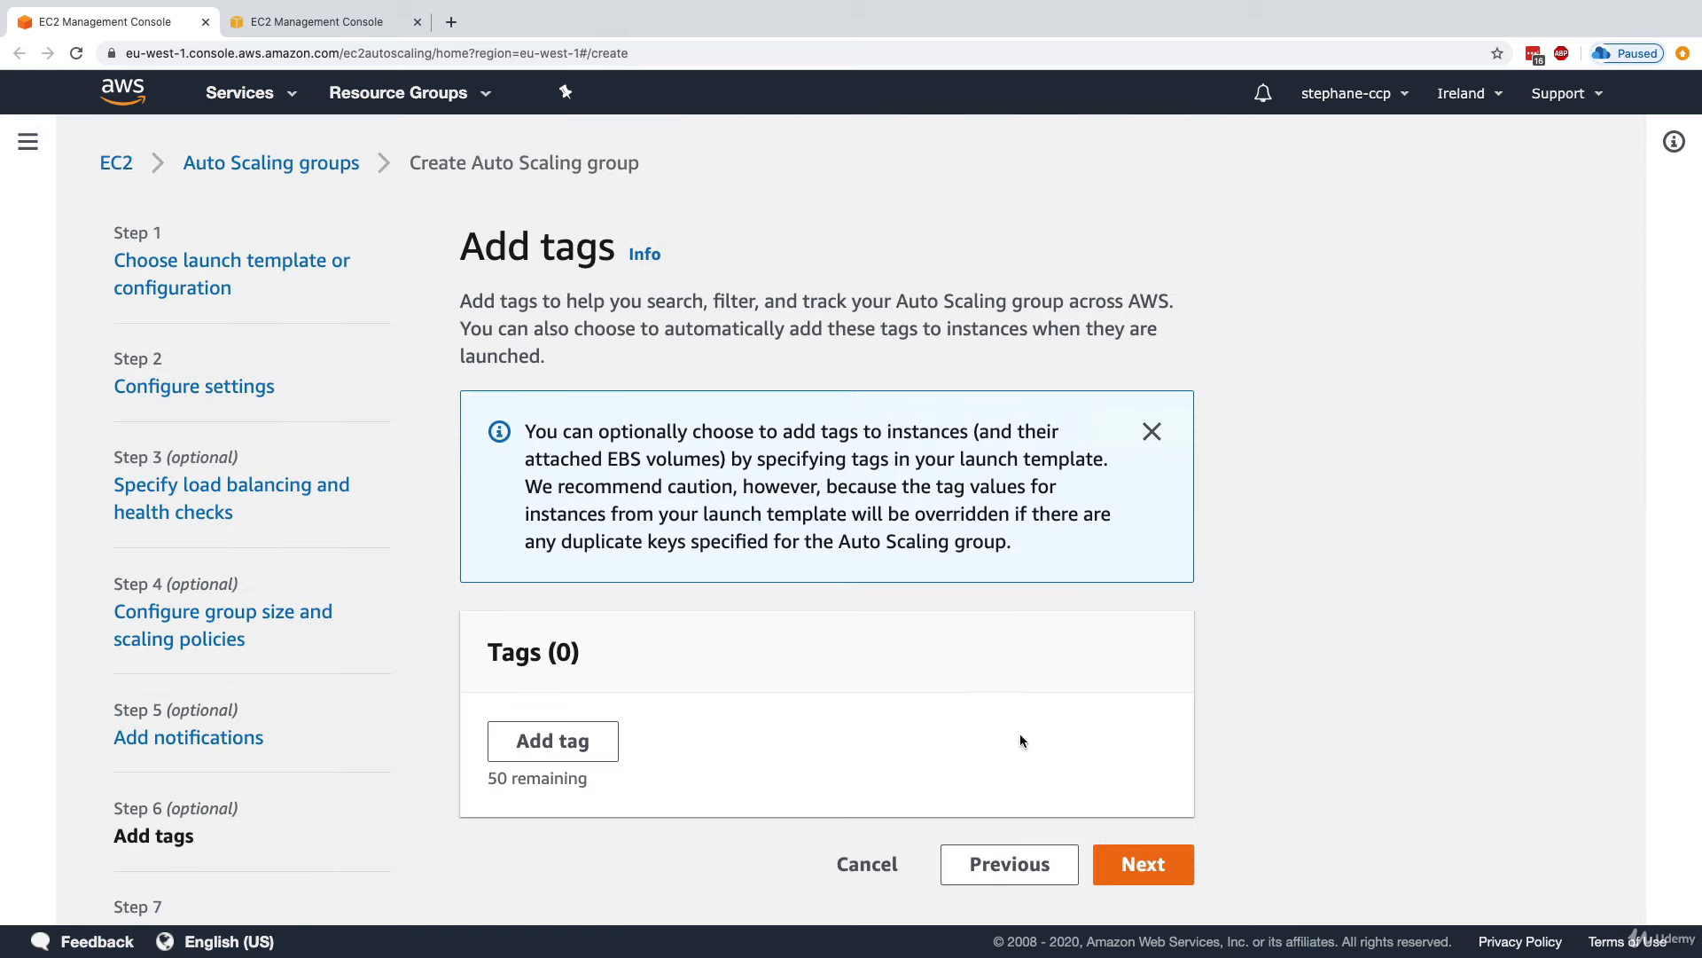
left_click(1158, 858)
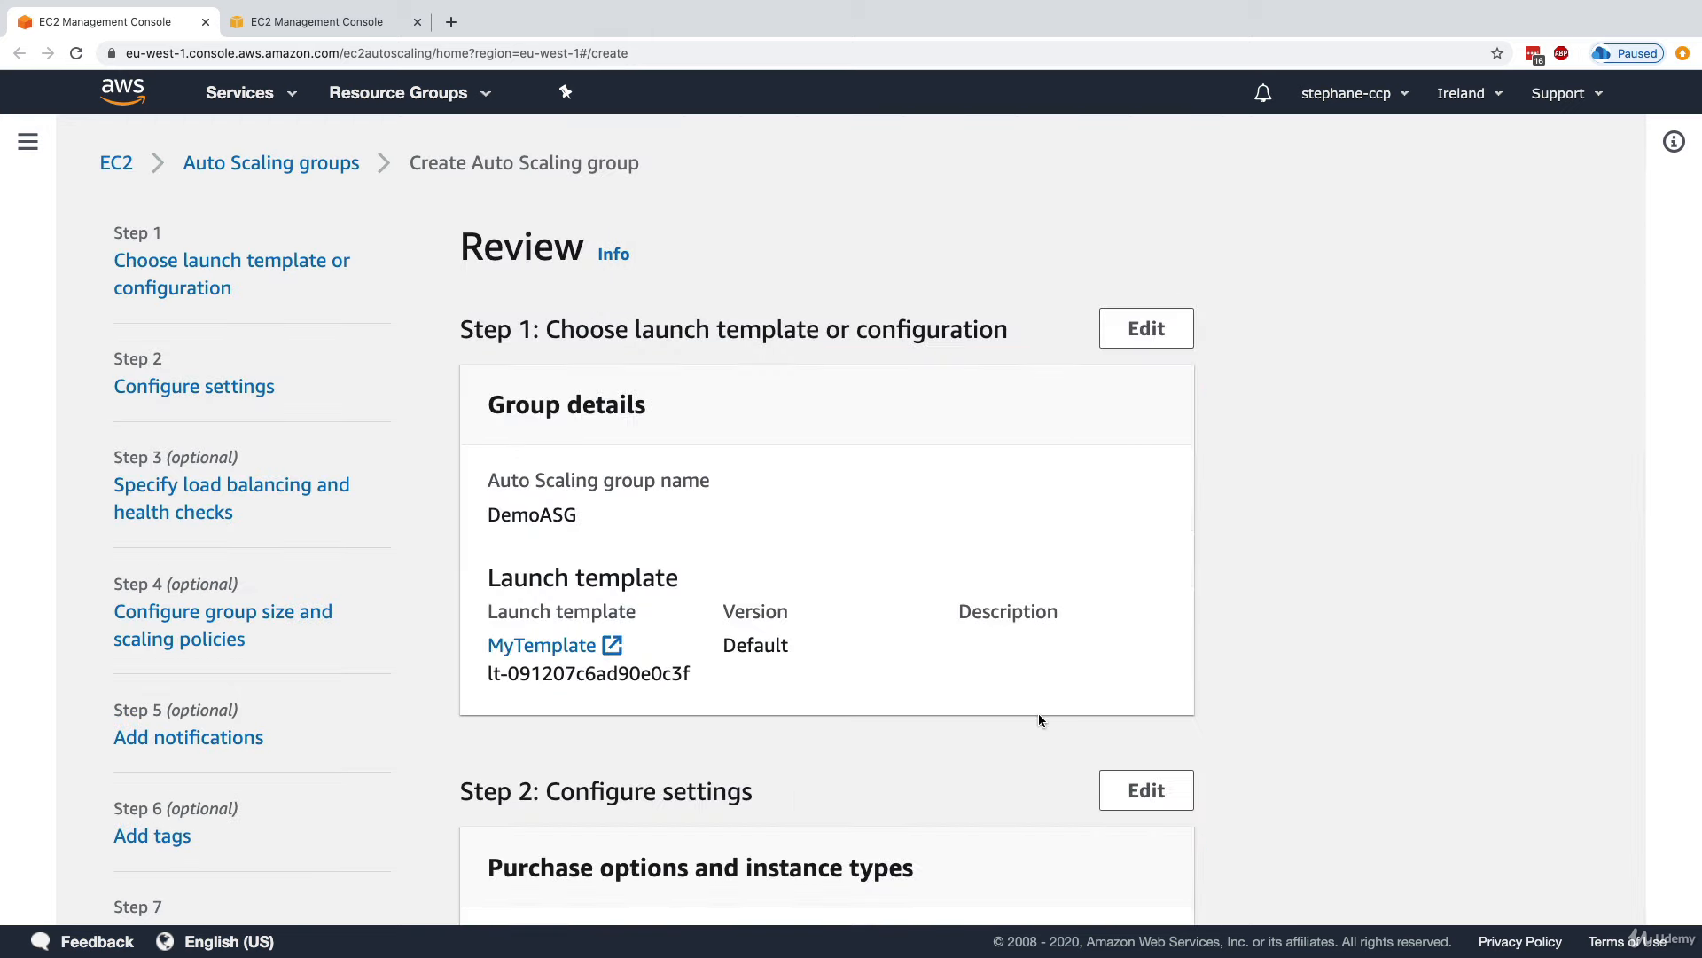
scroll(1040, 715, "down", 20)
left_click(1067, 844)
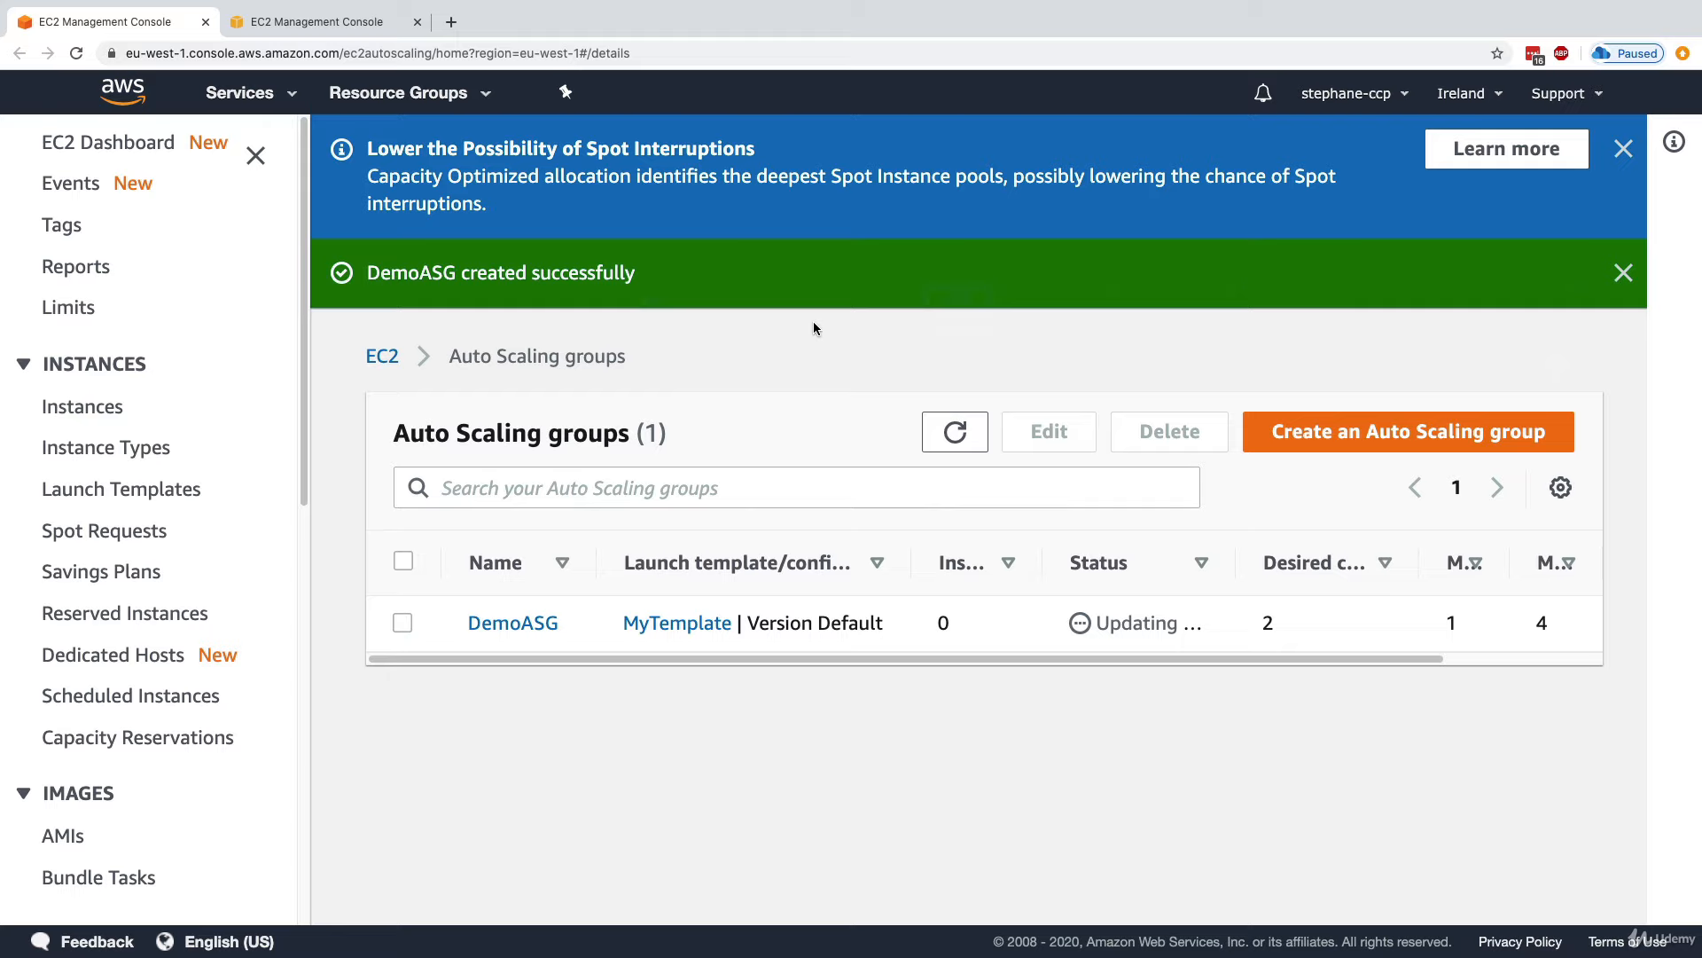
Dismiss the page banners, open the DemoASG details and examine its desired, minimum and maximum capacity.
left_click(1624, 148)
left_click(1623, 148)
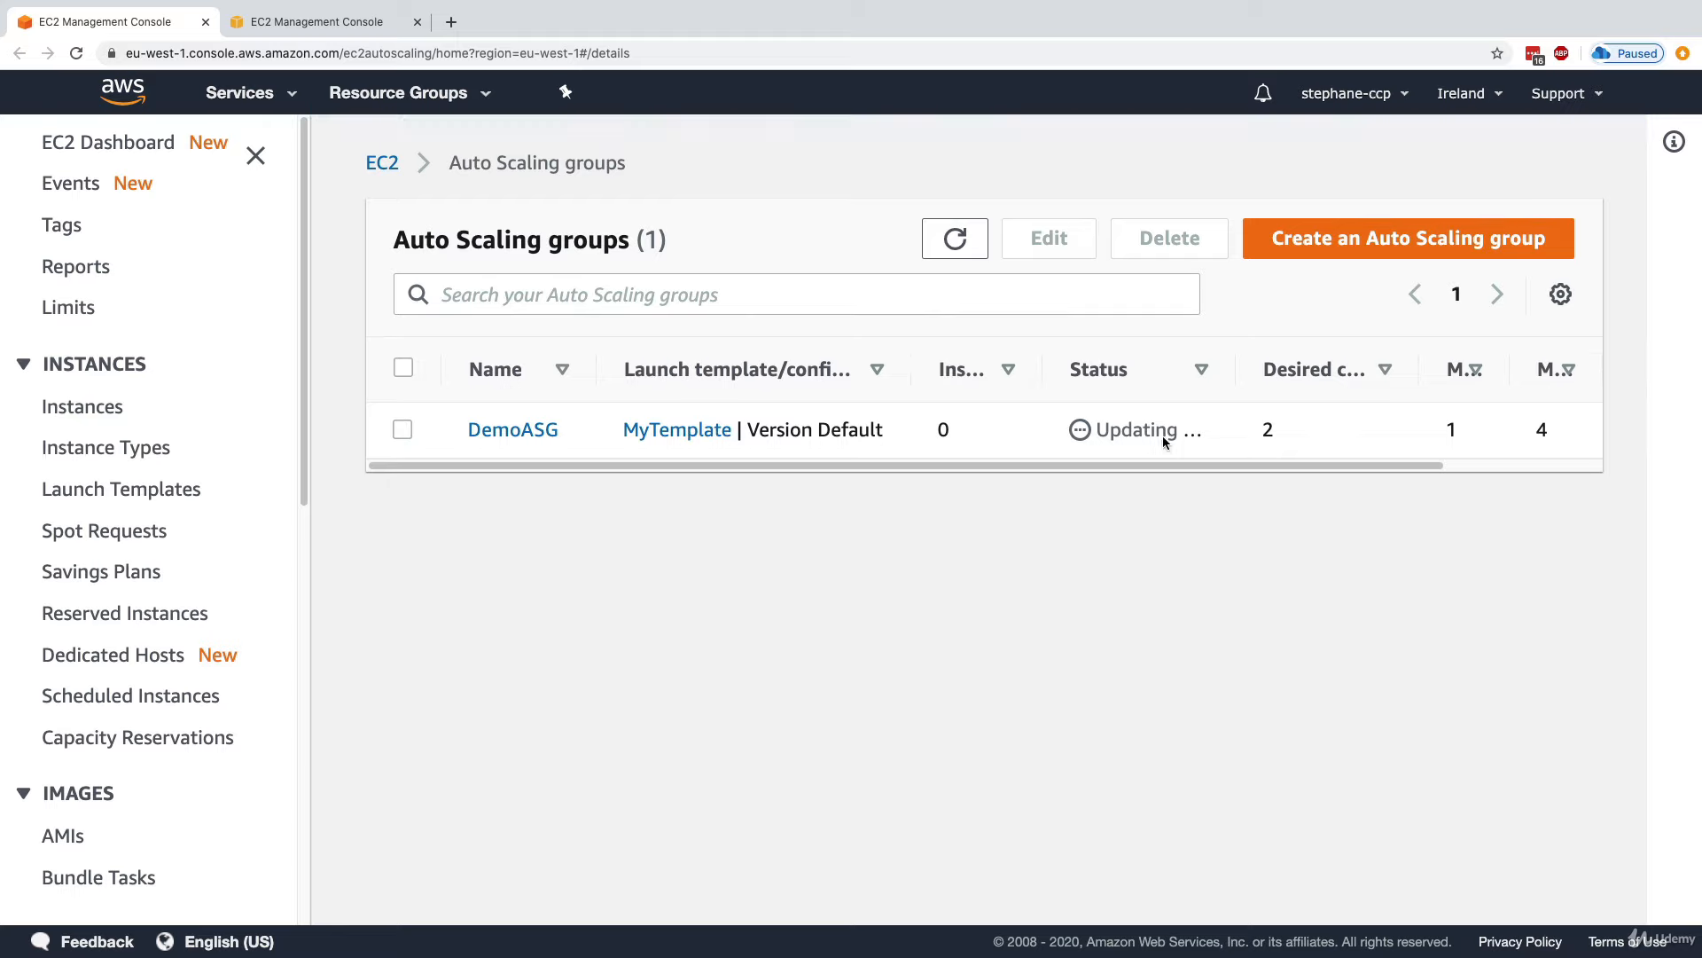
left_click(788, 431)
left_click_drag(965, 461, 1117, 468)
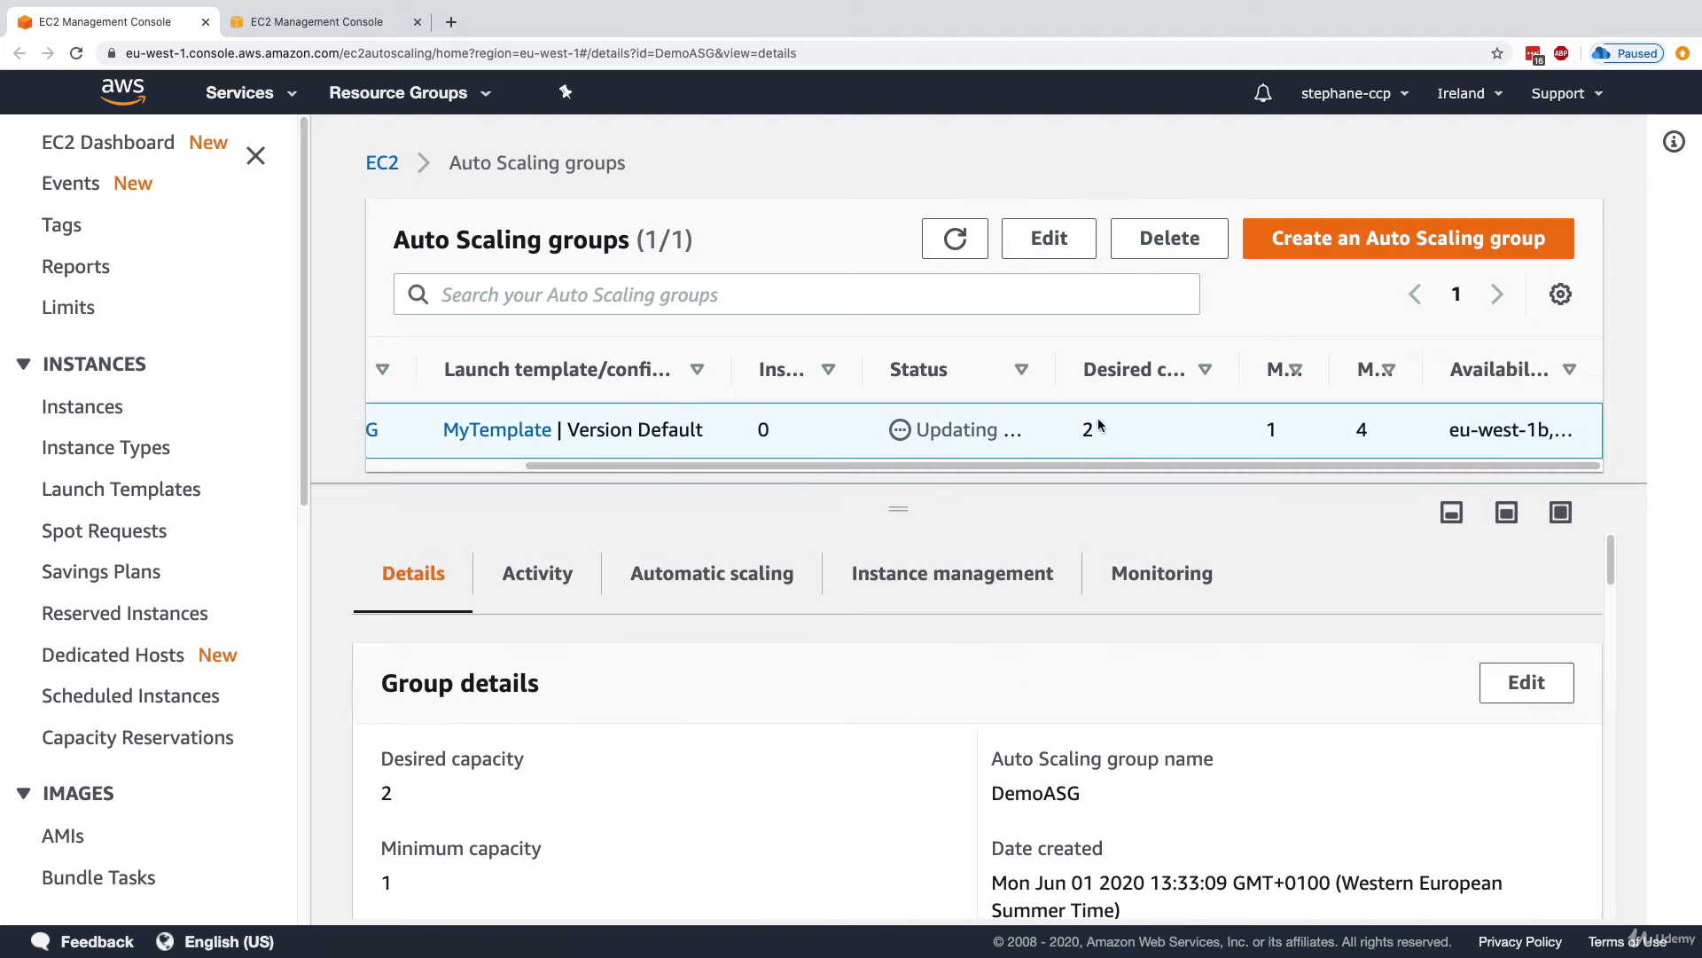
double_click(1088, 430)
double_click(1264, 424)
double_click(1360, 428)
scroll(848, 710, "down", 3)
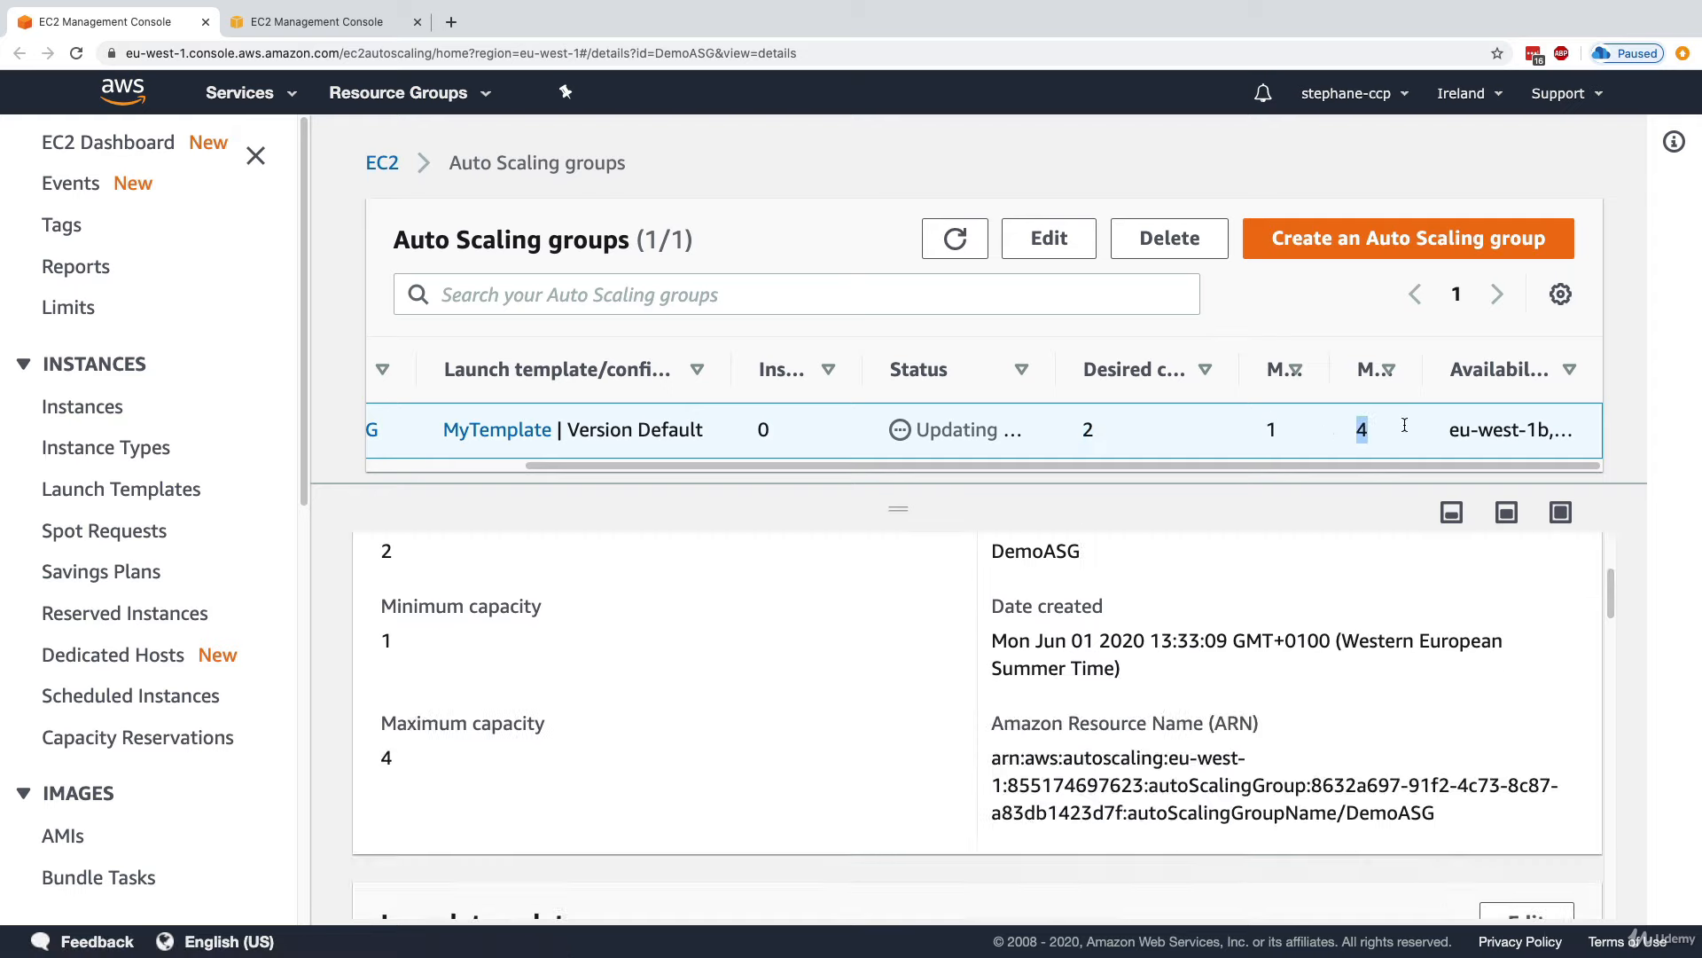
left_click(1507, 514)
scroll(955, 526, "up", 3)
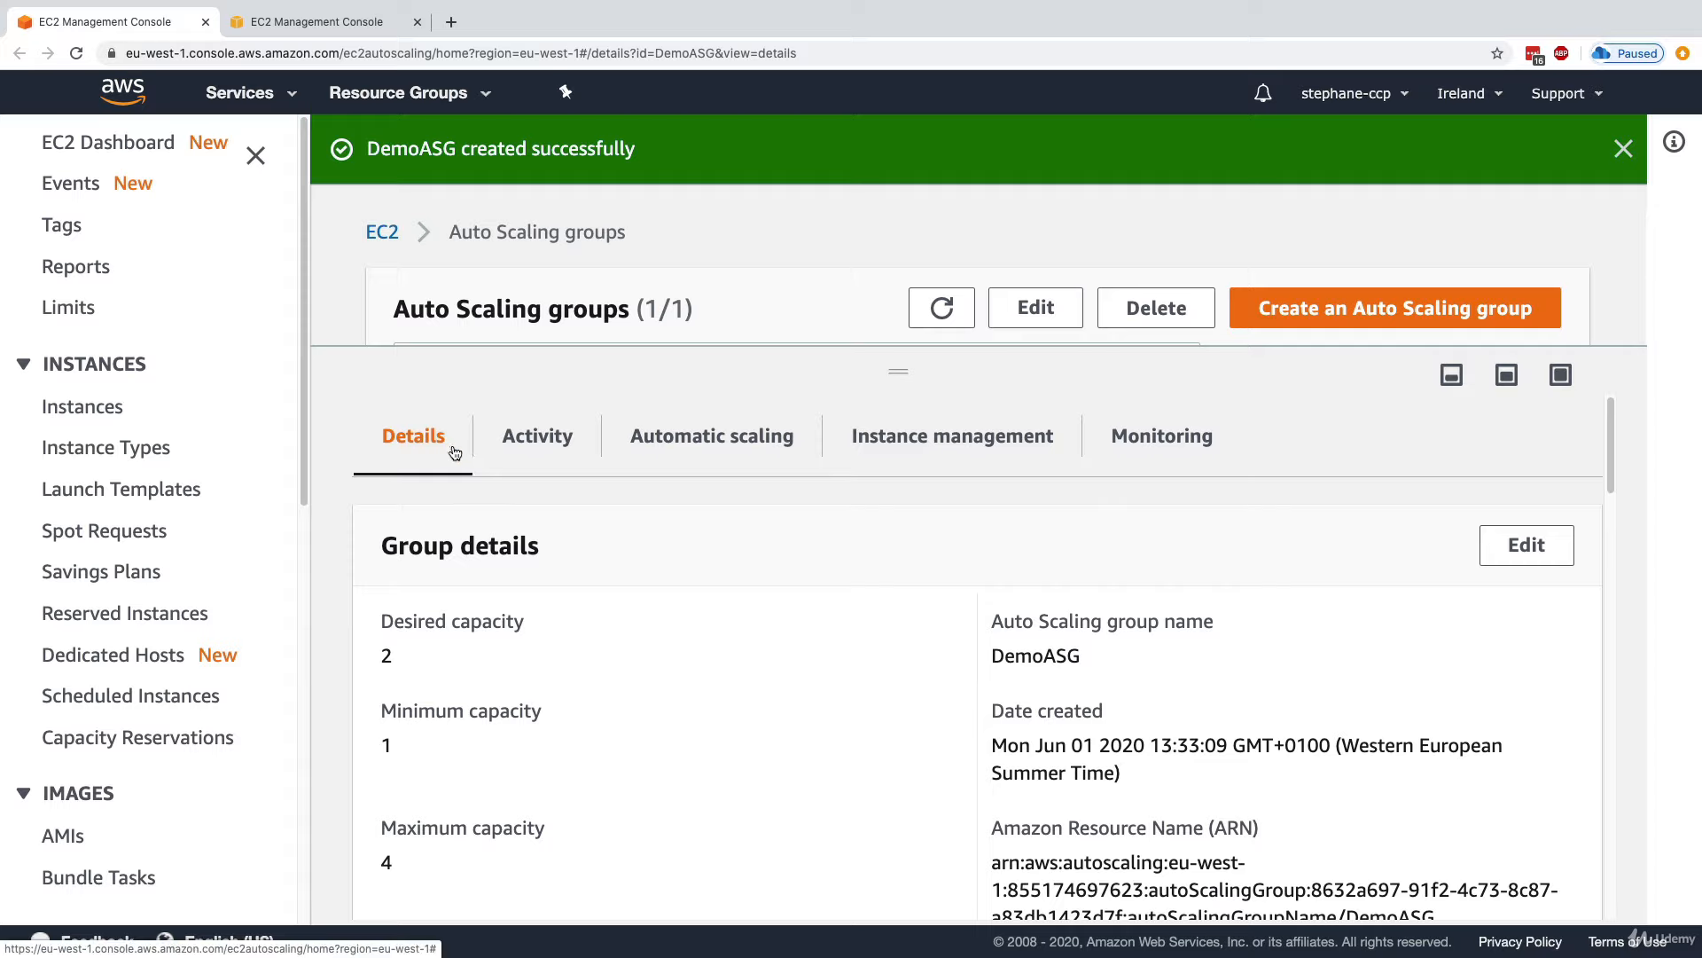
Examine the DemoASG instances, showing full instance IDs and checking lifecycle, instance type, availability zone and health status.
left_click(932, 455)
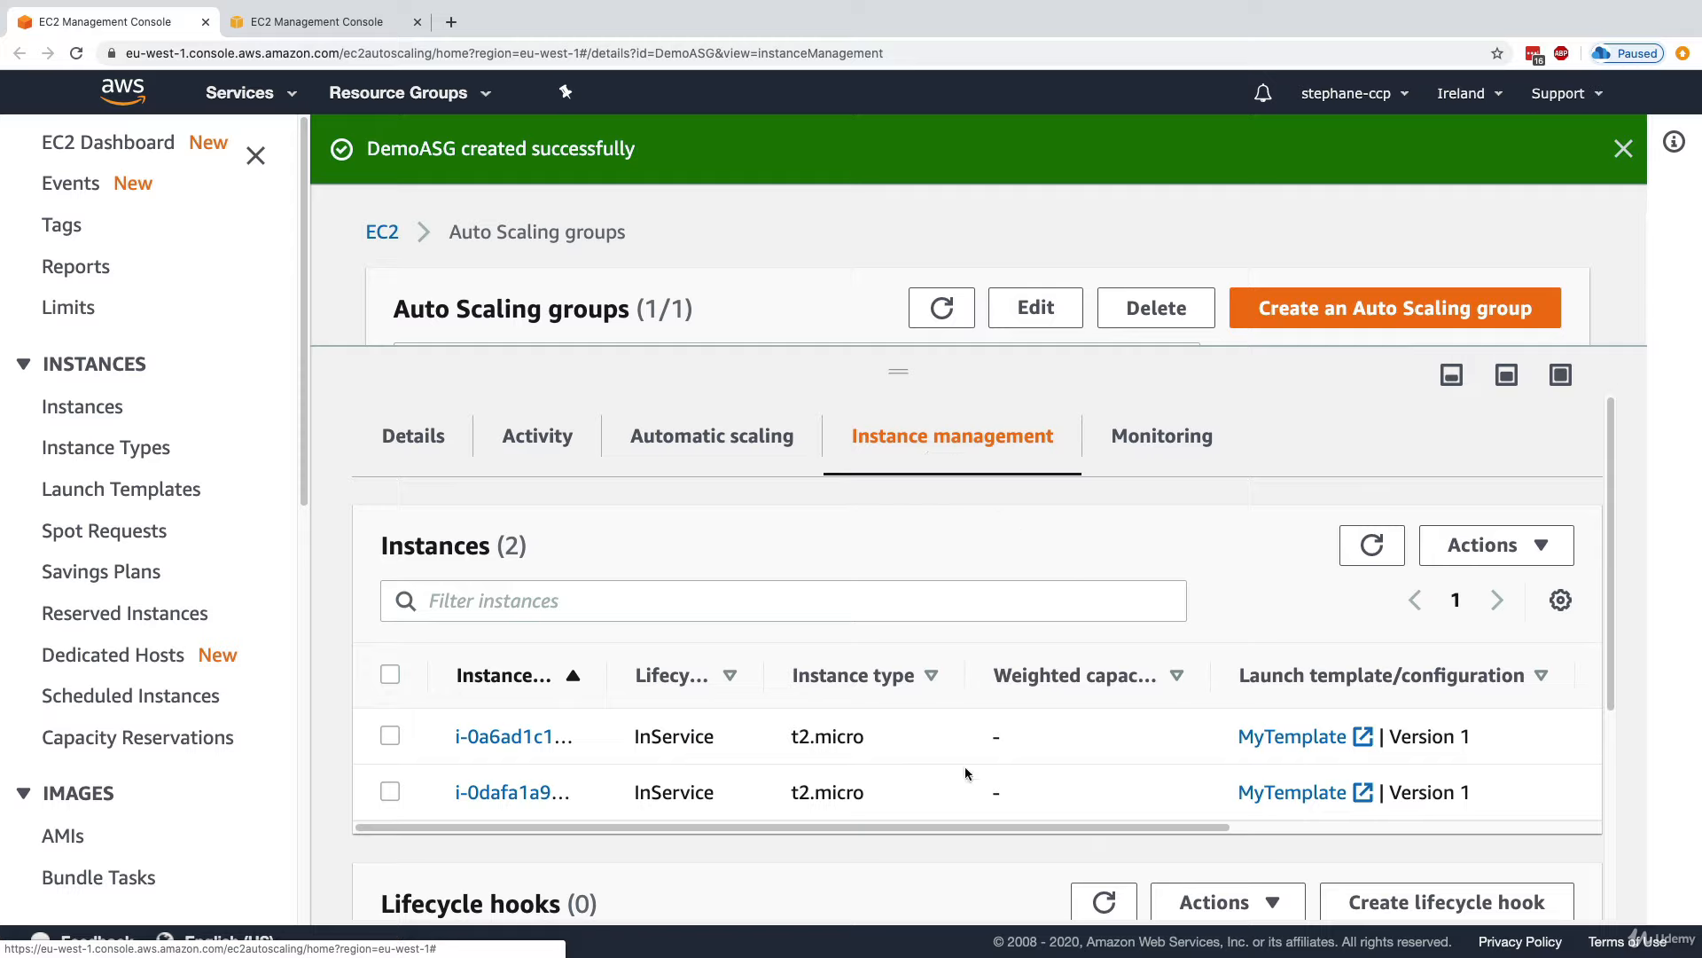
left_click_drag(607, 675, 751, 677)
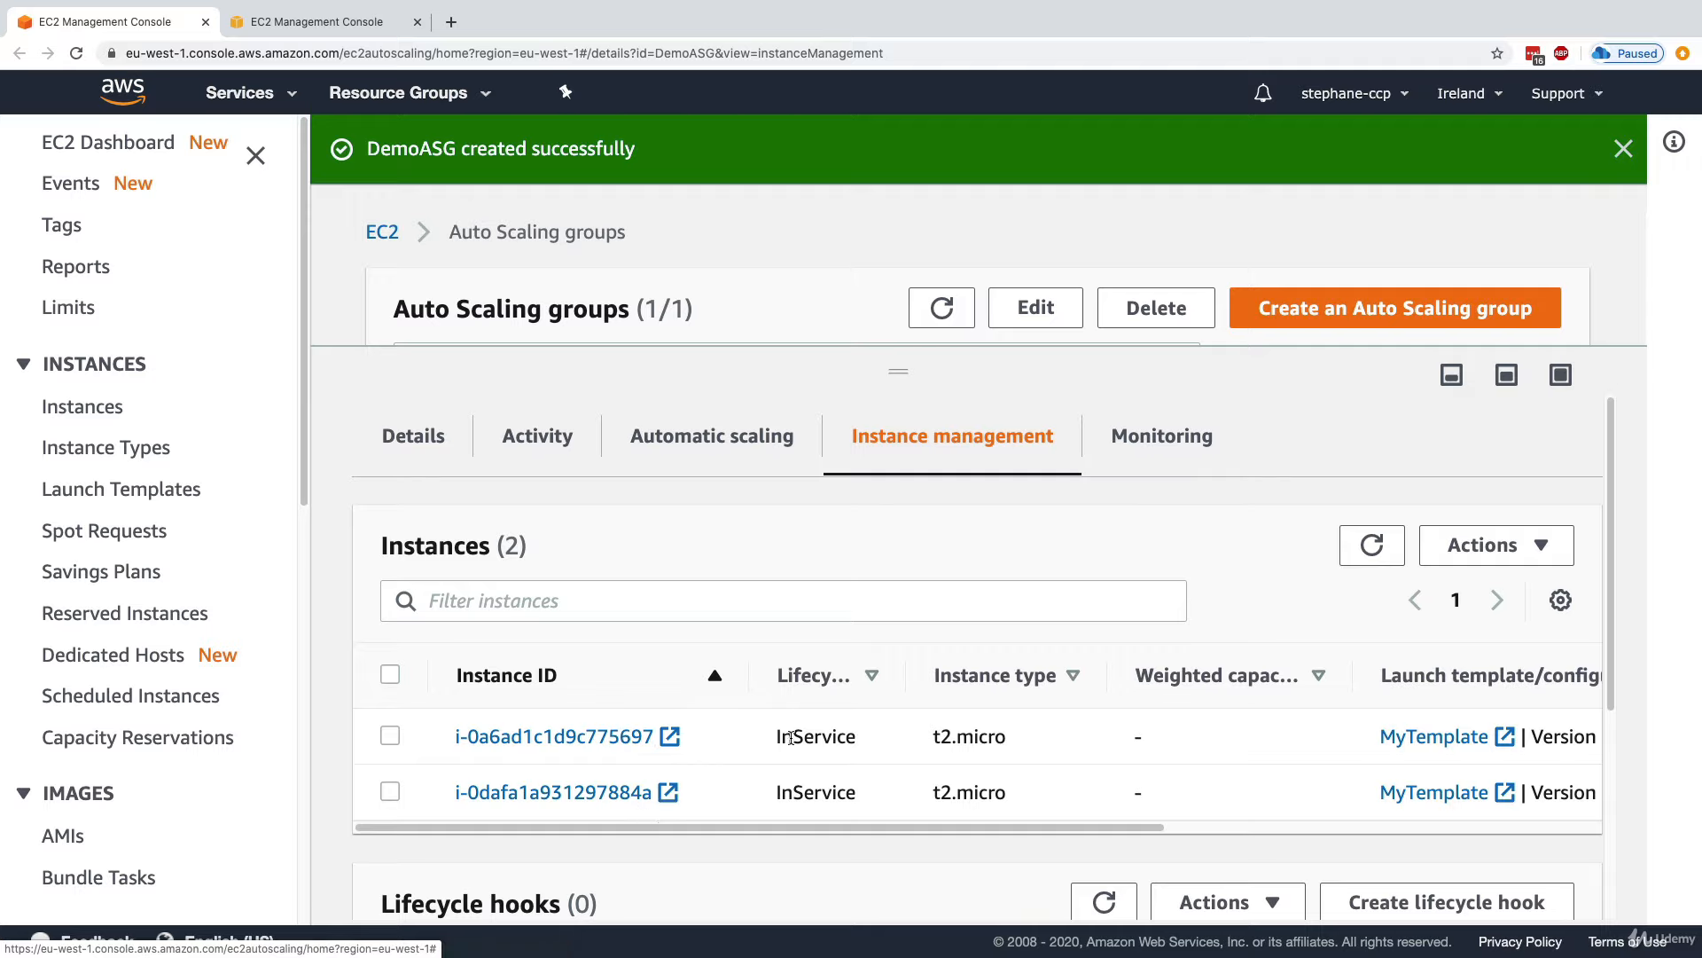
left_click_drag(790, 738, 1019, 743)
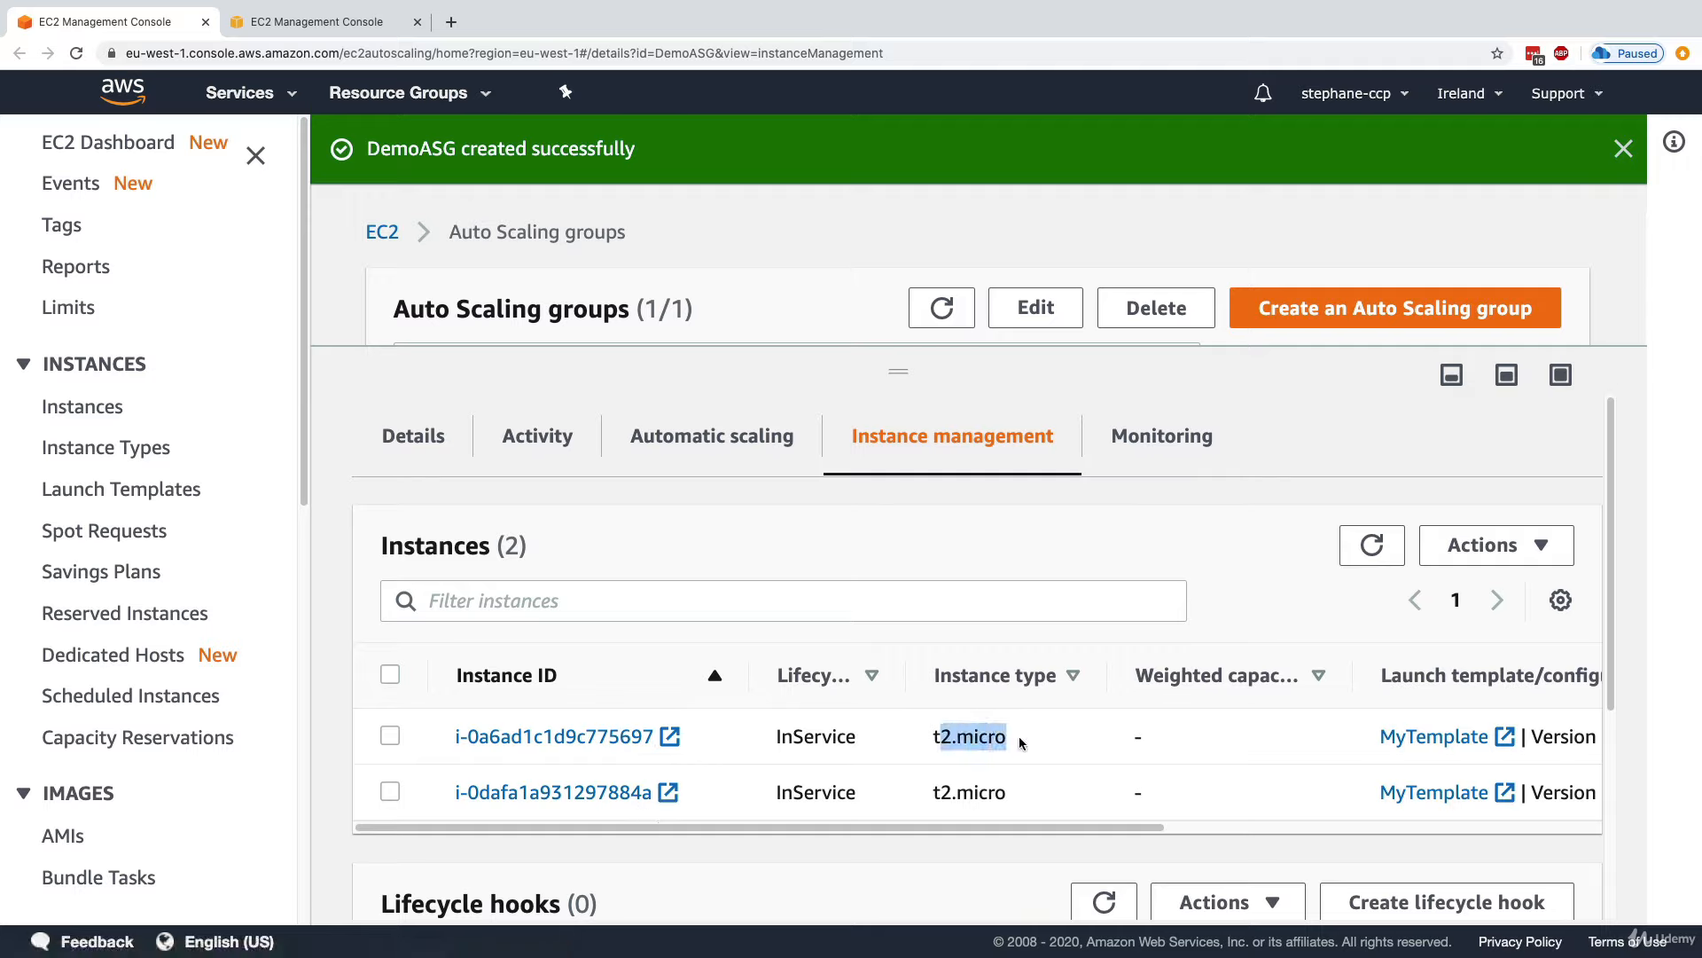
left_click_drag(1133, 829, 1185, 831)
scroll(1184, 832, "right", 4)
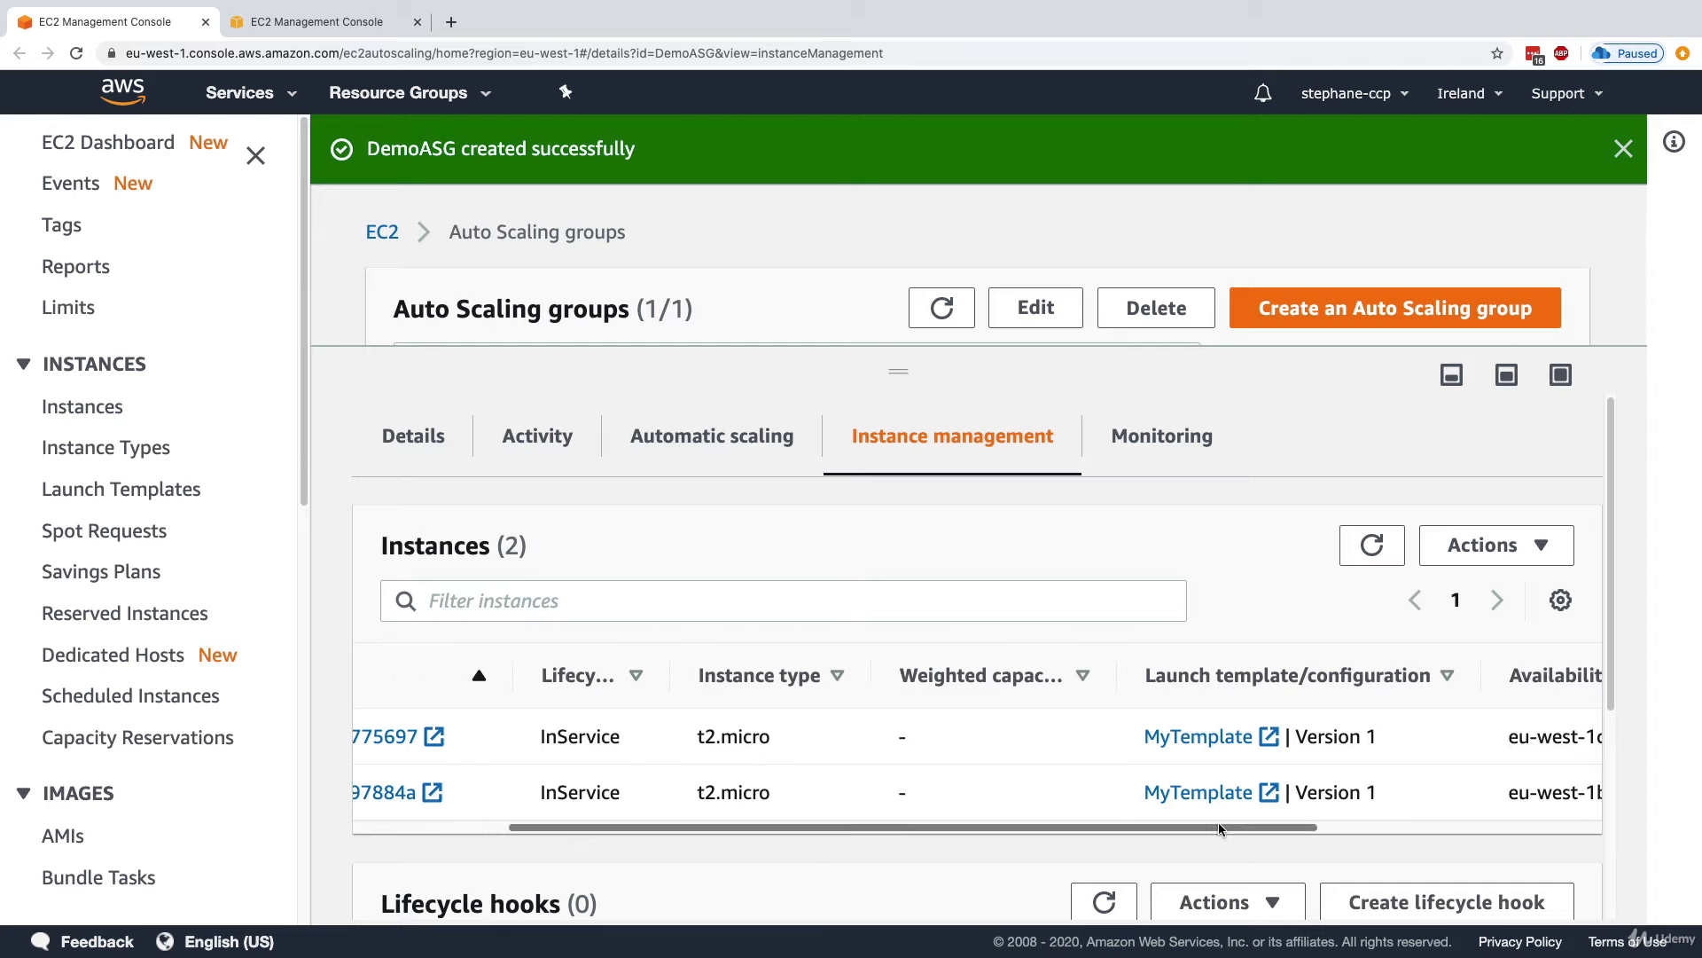
scroll(1218, 822, "right", 4)
left_click_drag(1350, 827, 1511, 827)
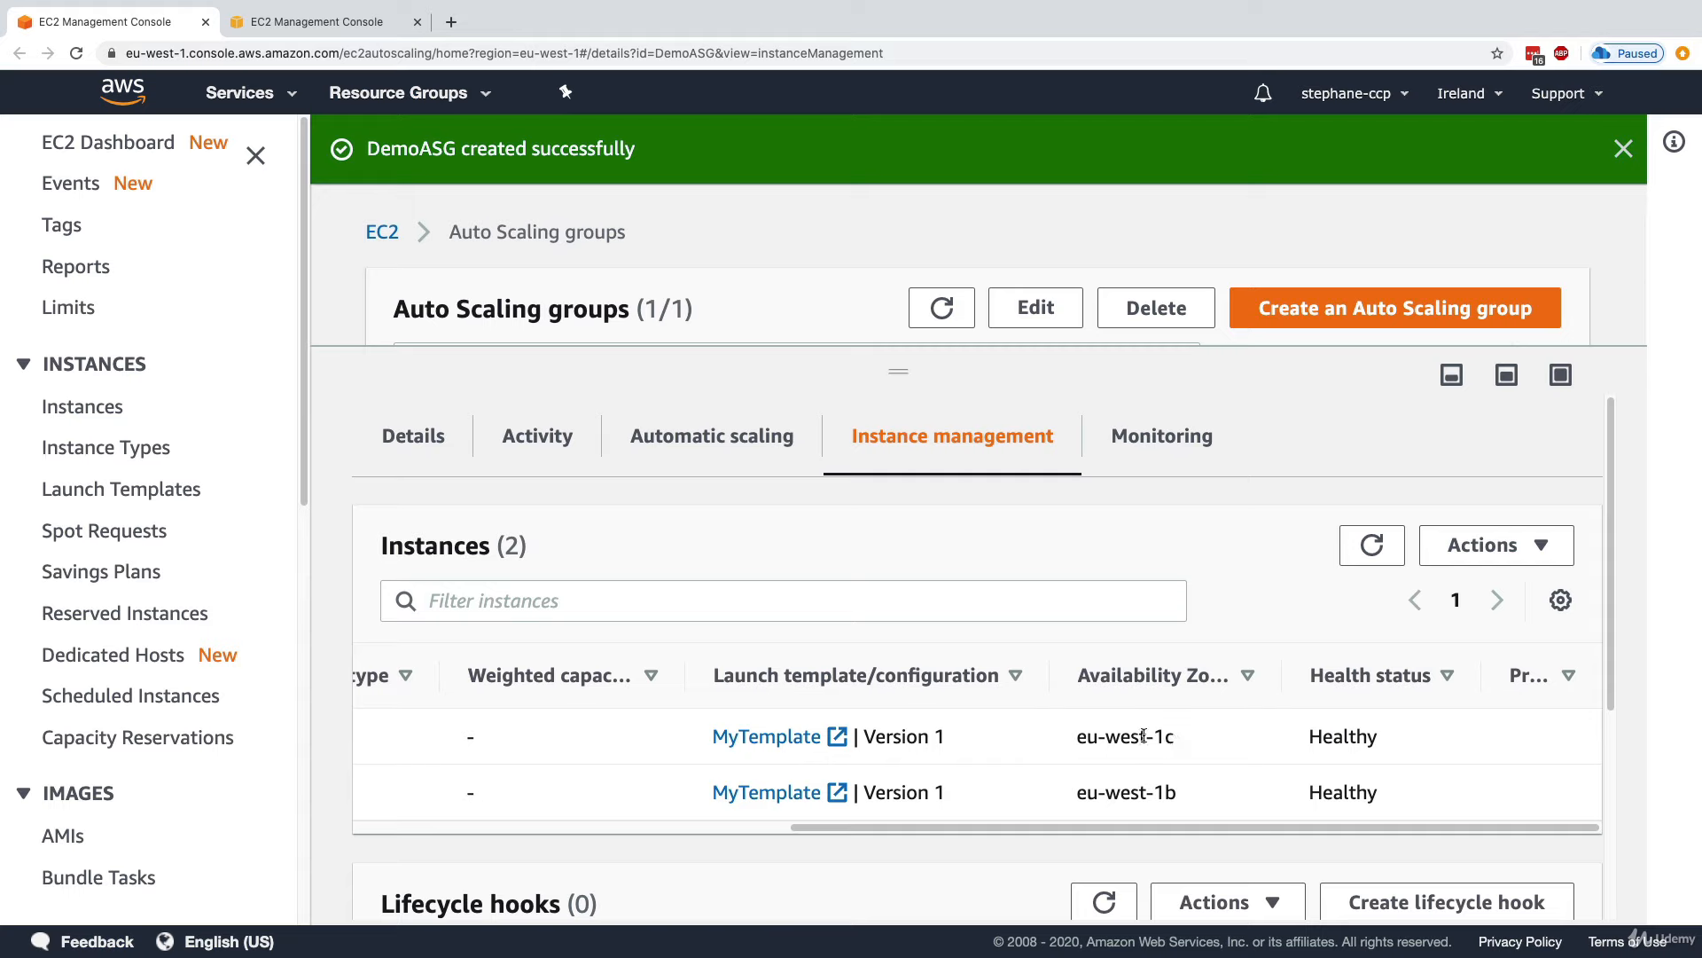
left_click_drag(1081, 737, 1157, 737)
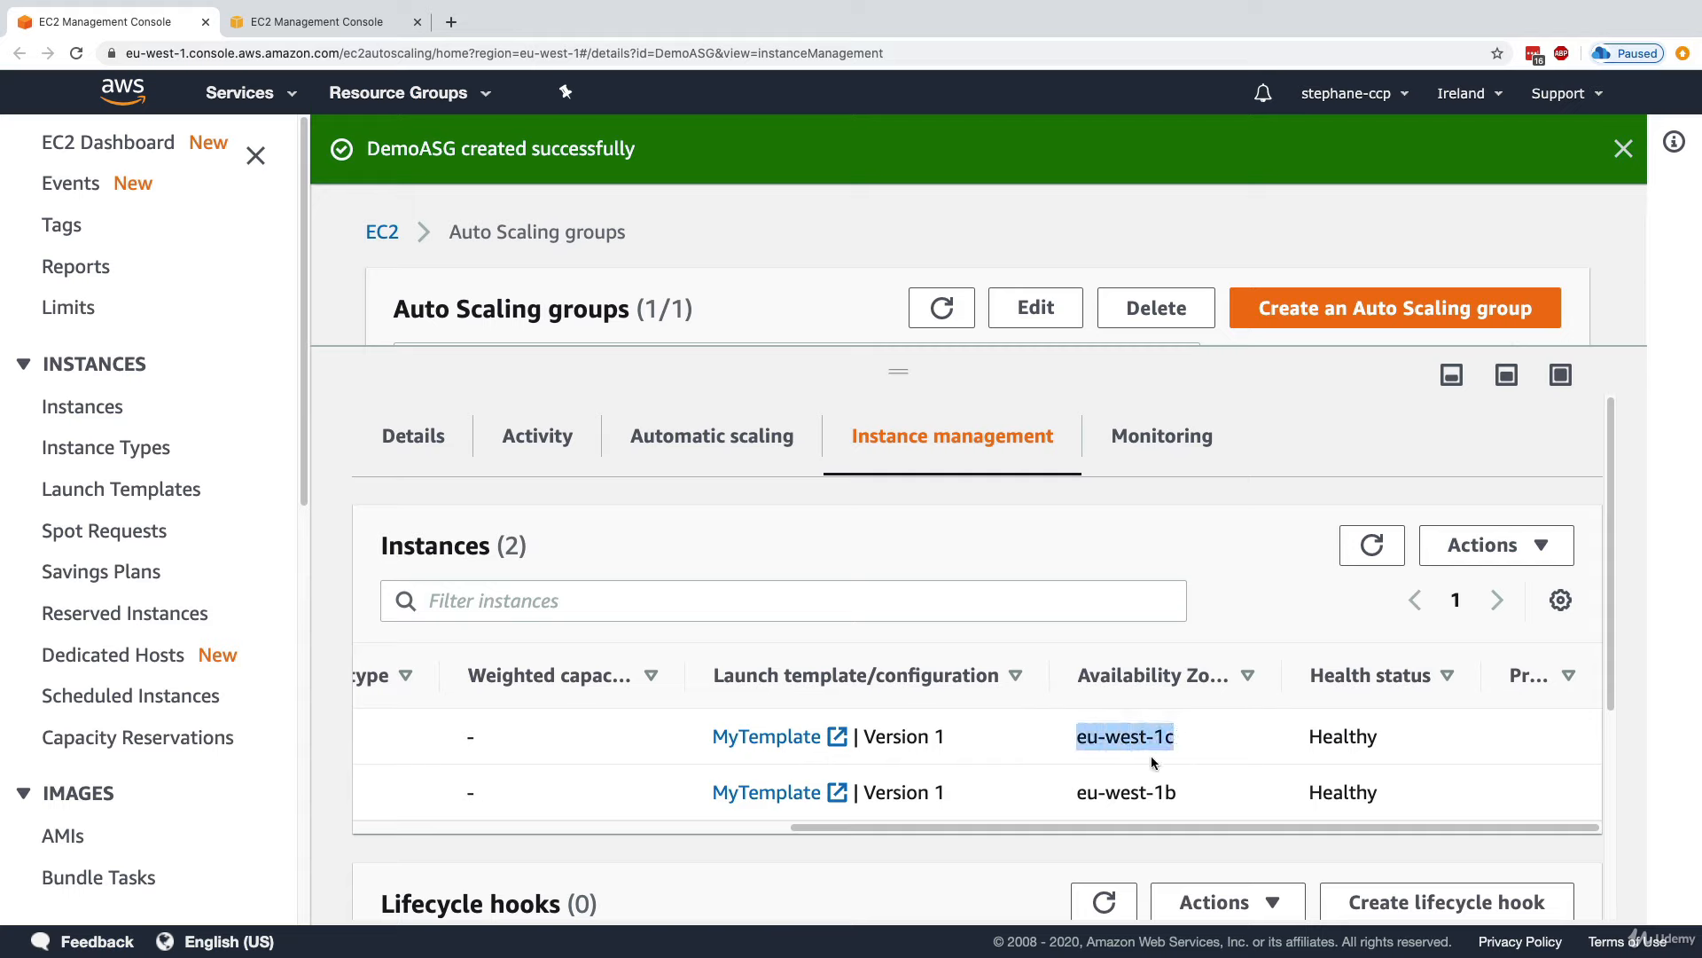
mouse_move(1076, 791)
left_mouse_down()
mouse_move(1395, 795)
mouse_move(1016, 853)
mouse_move(929, 832)
left_mouse_up()
double_click(1312, 736)
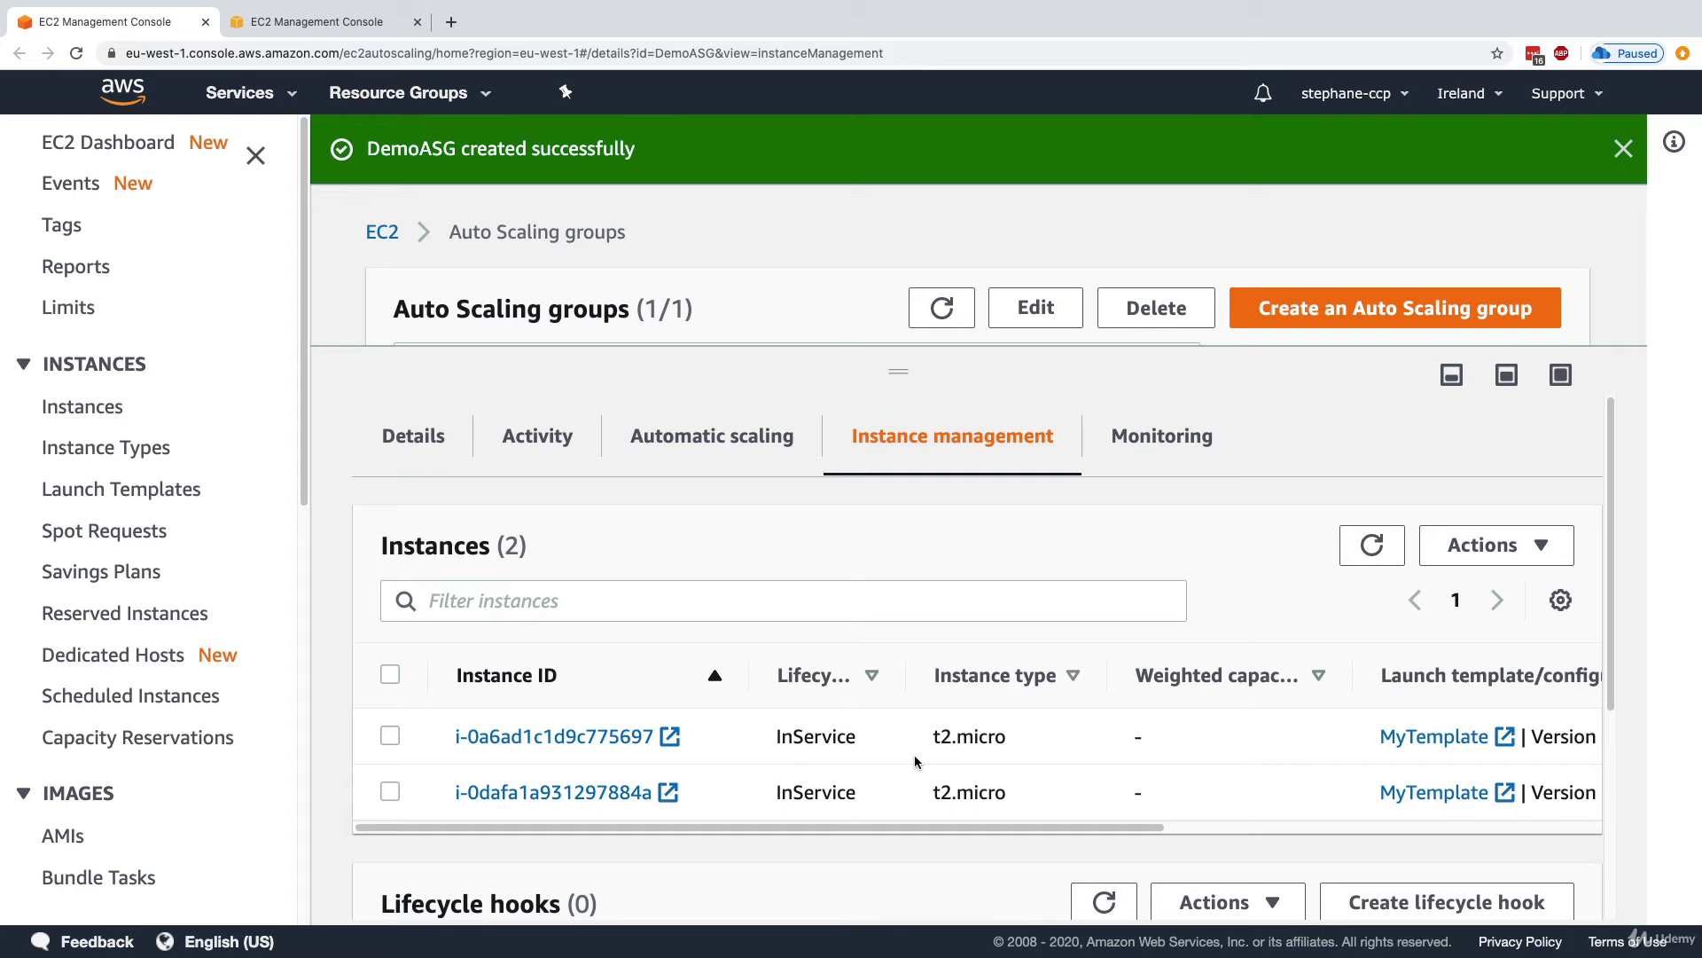
scroll(872, 752, "down", 2)
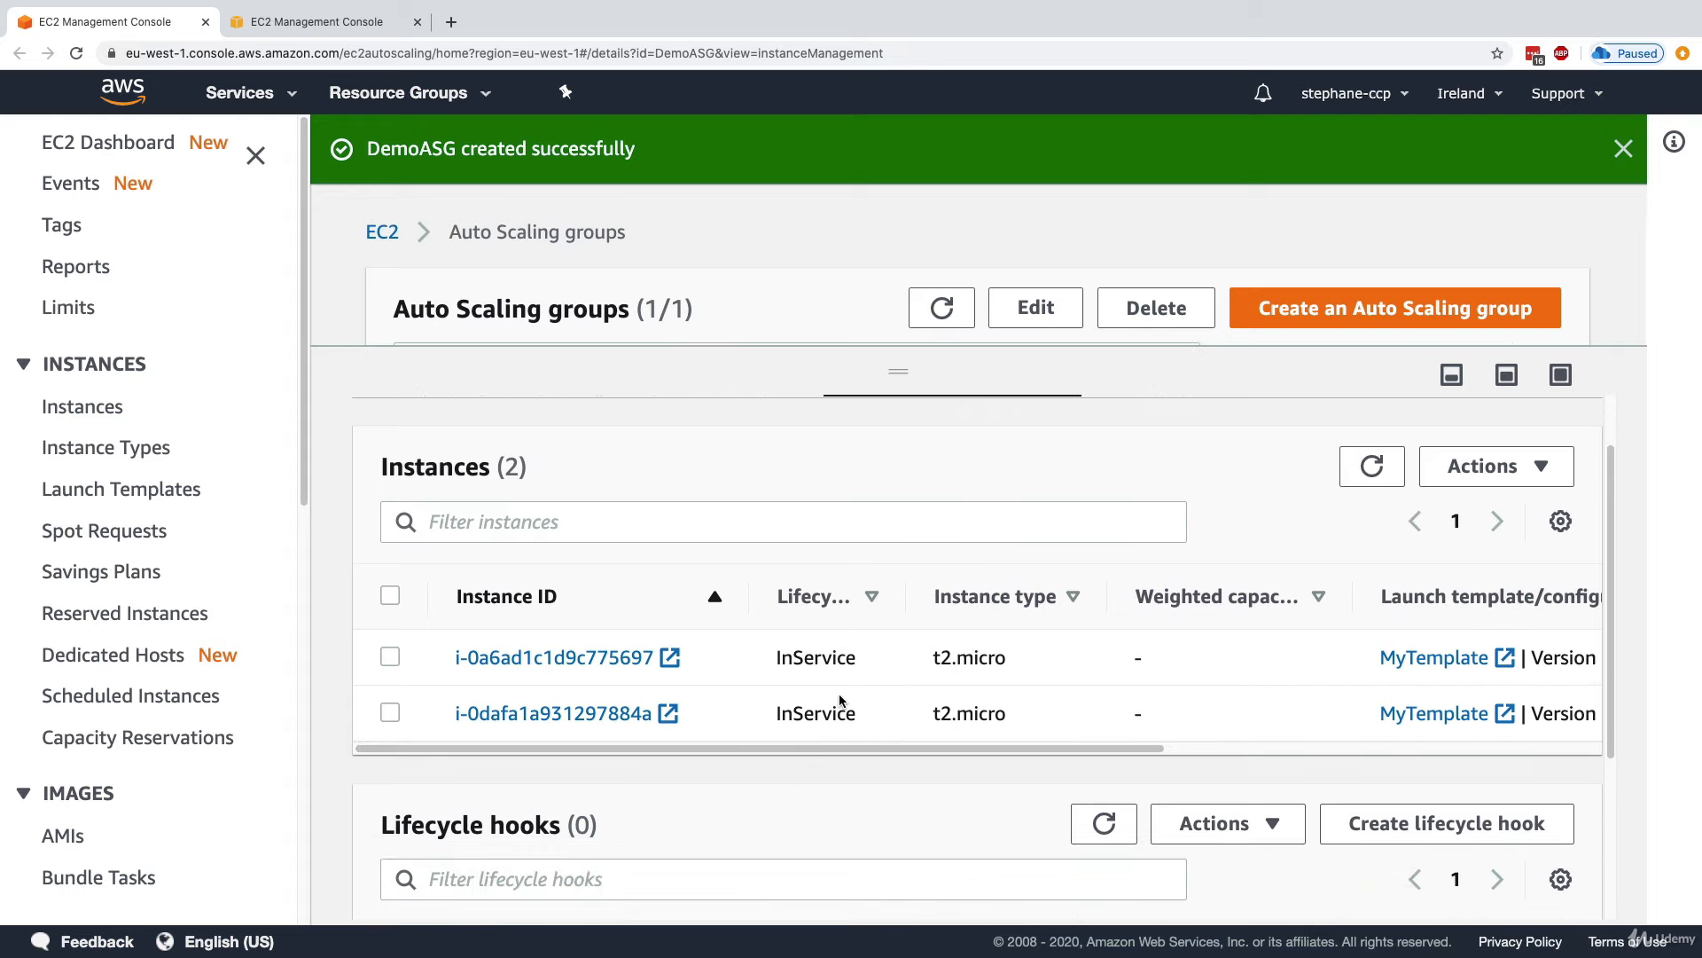
scroll(834, 691, "up", 2)
Switch to the other EC2 browser tab and view the list of all EC2 instances.
left_click(354, 29)
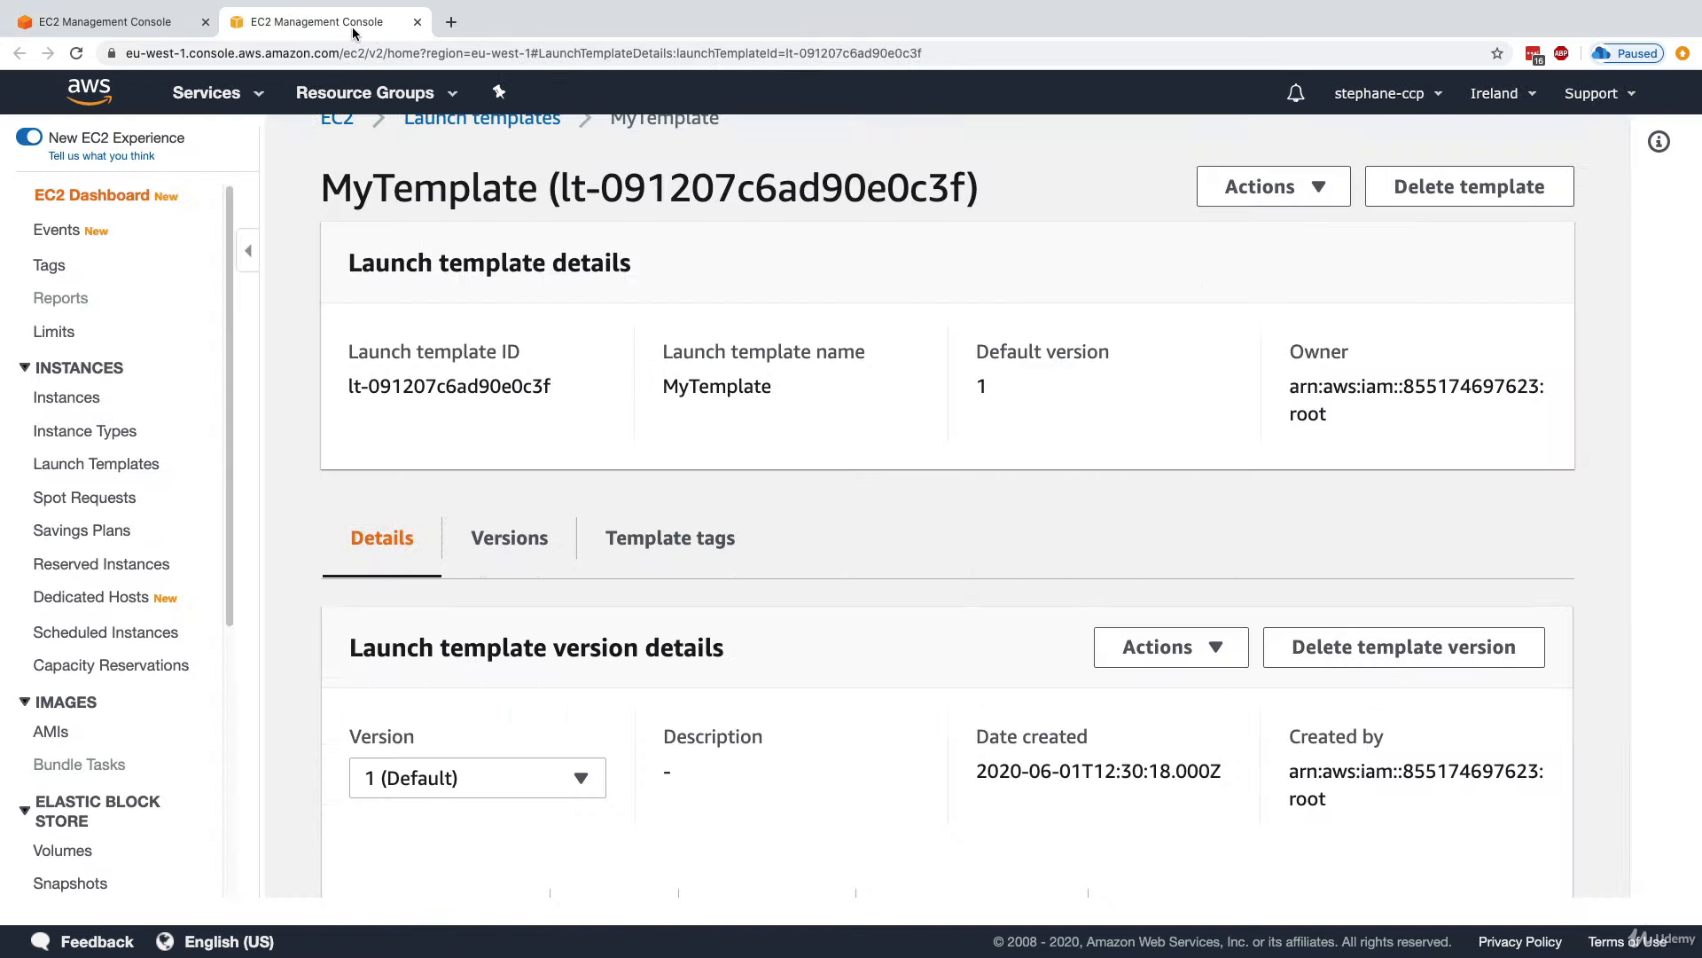
left_click(84, 396)
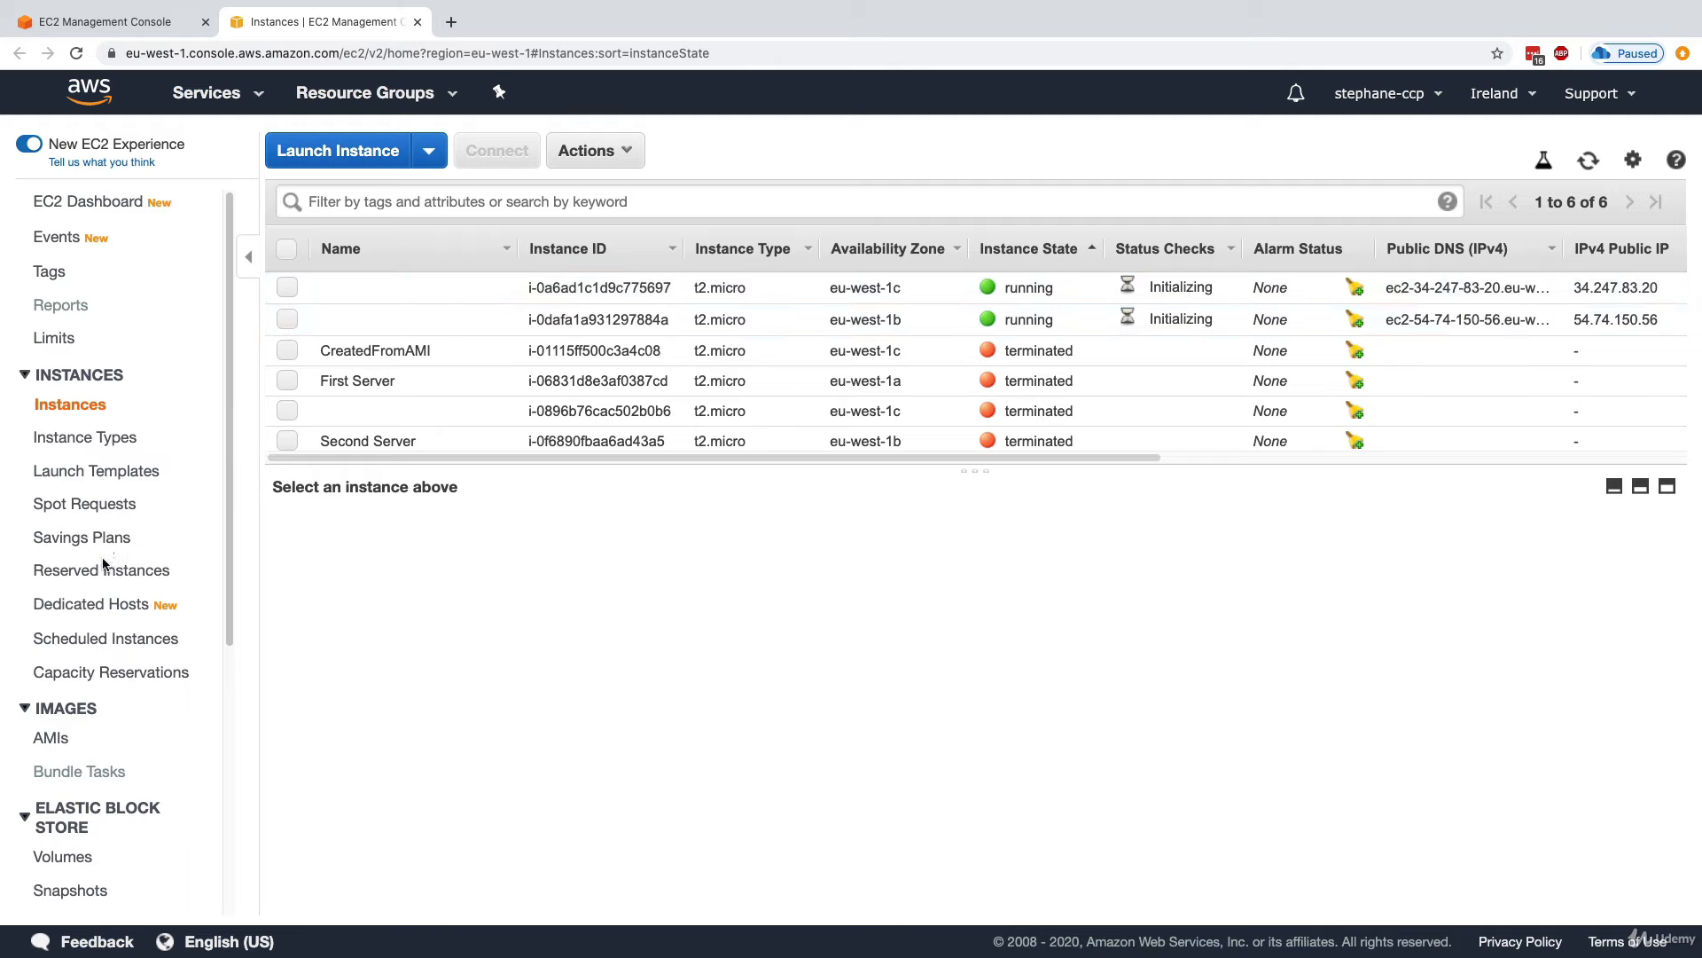
Open the demo-tg target group and check the health status of its registered targets.
scroll(90, 632, "down", 5)
left_click(106, 804)
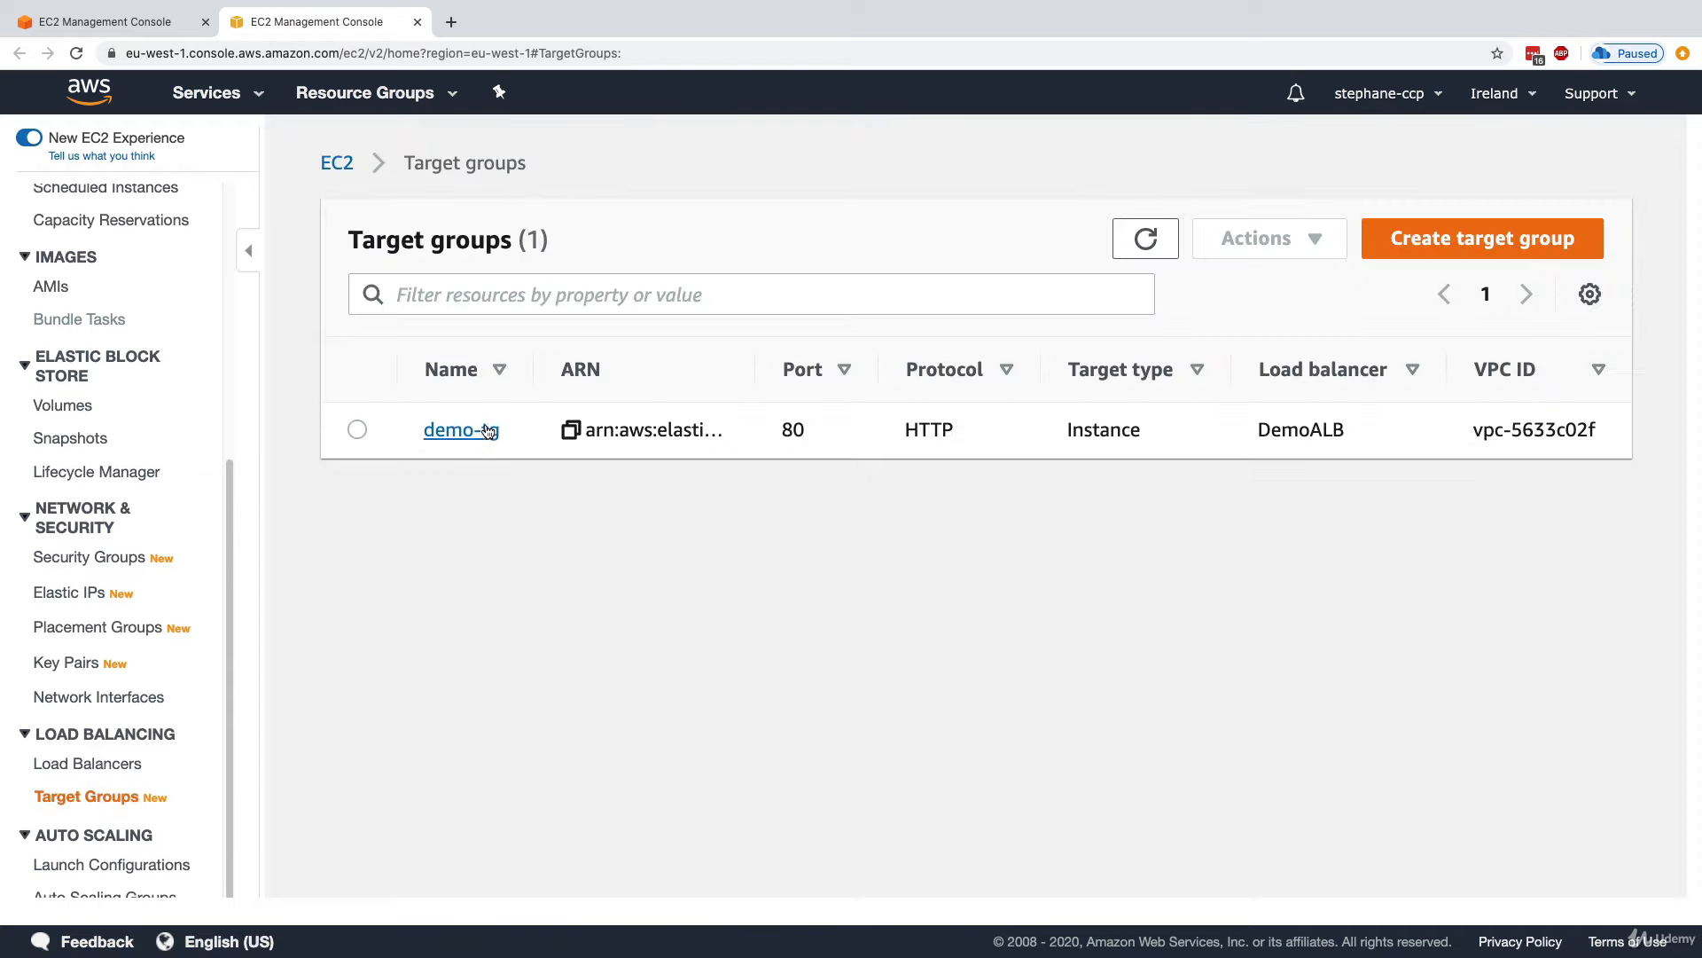
left_click(470, 430)
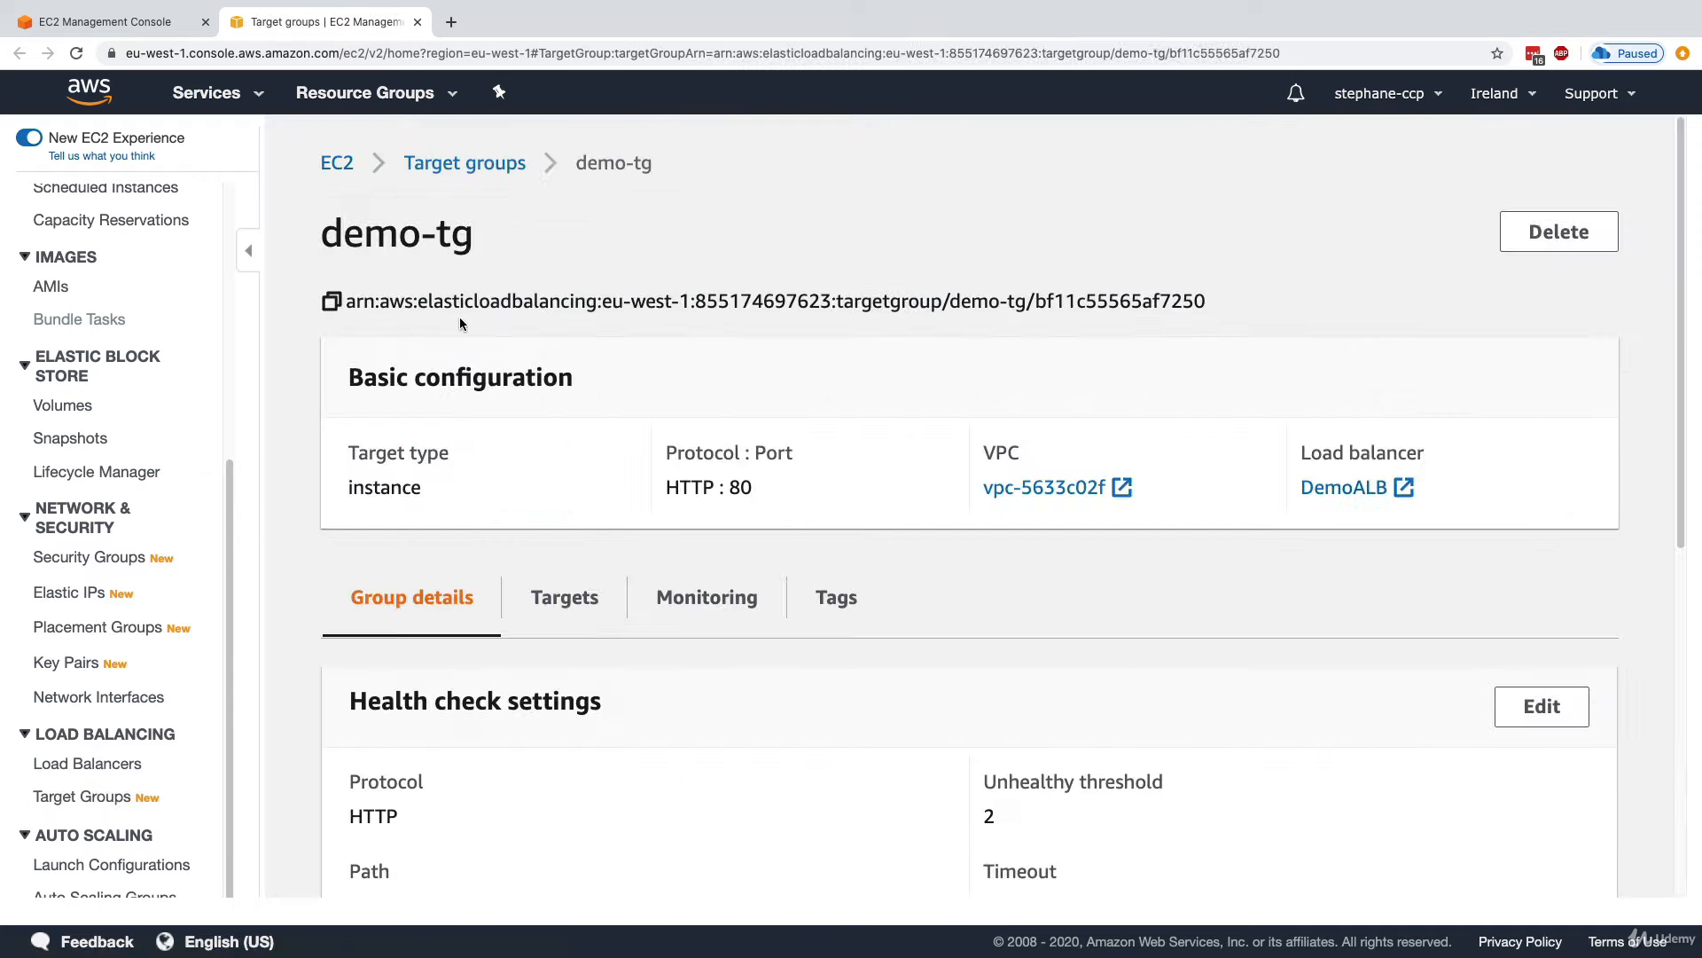
left_click(564, 599)
scroll(631, 755, "down", 2)
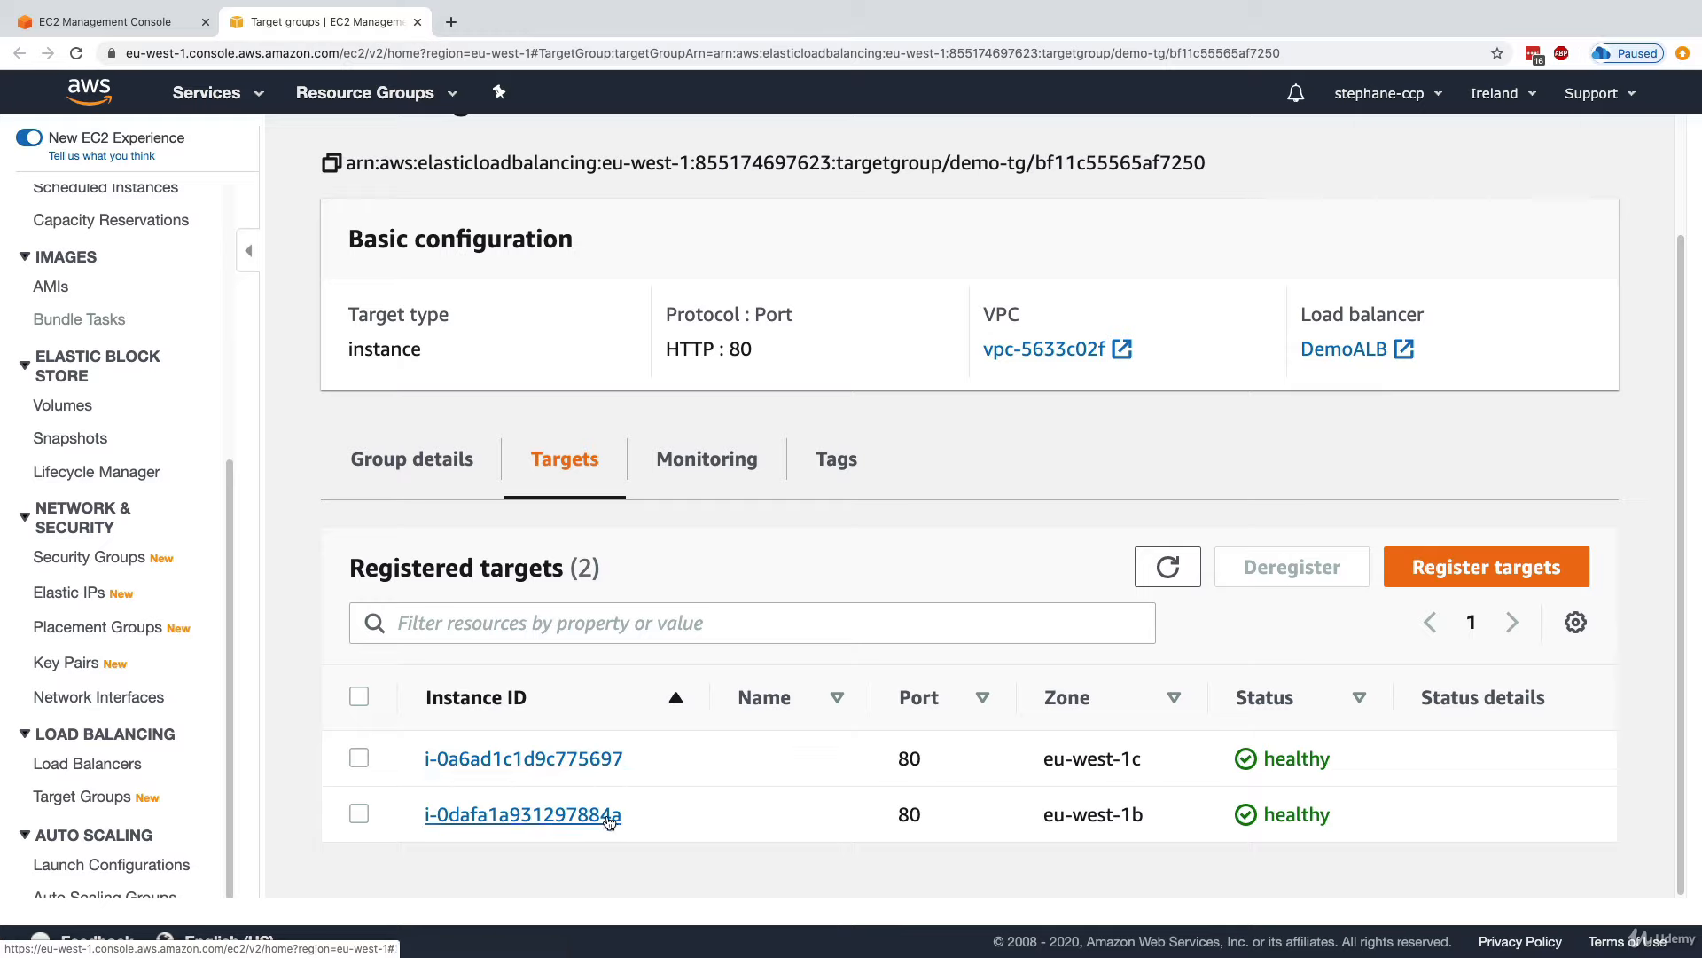
left_click_drag(1257, 757, 1345, 771)
left_click(1343, 772)
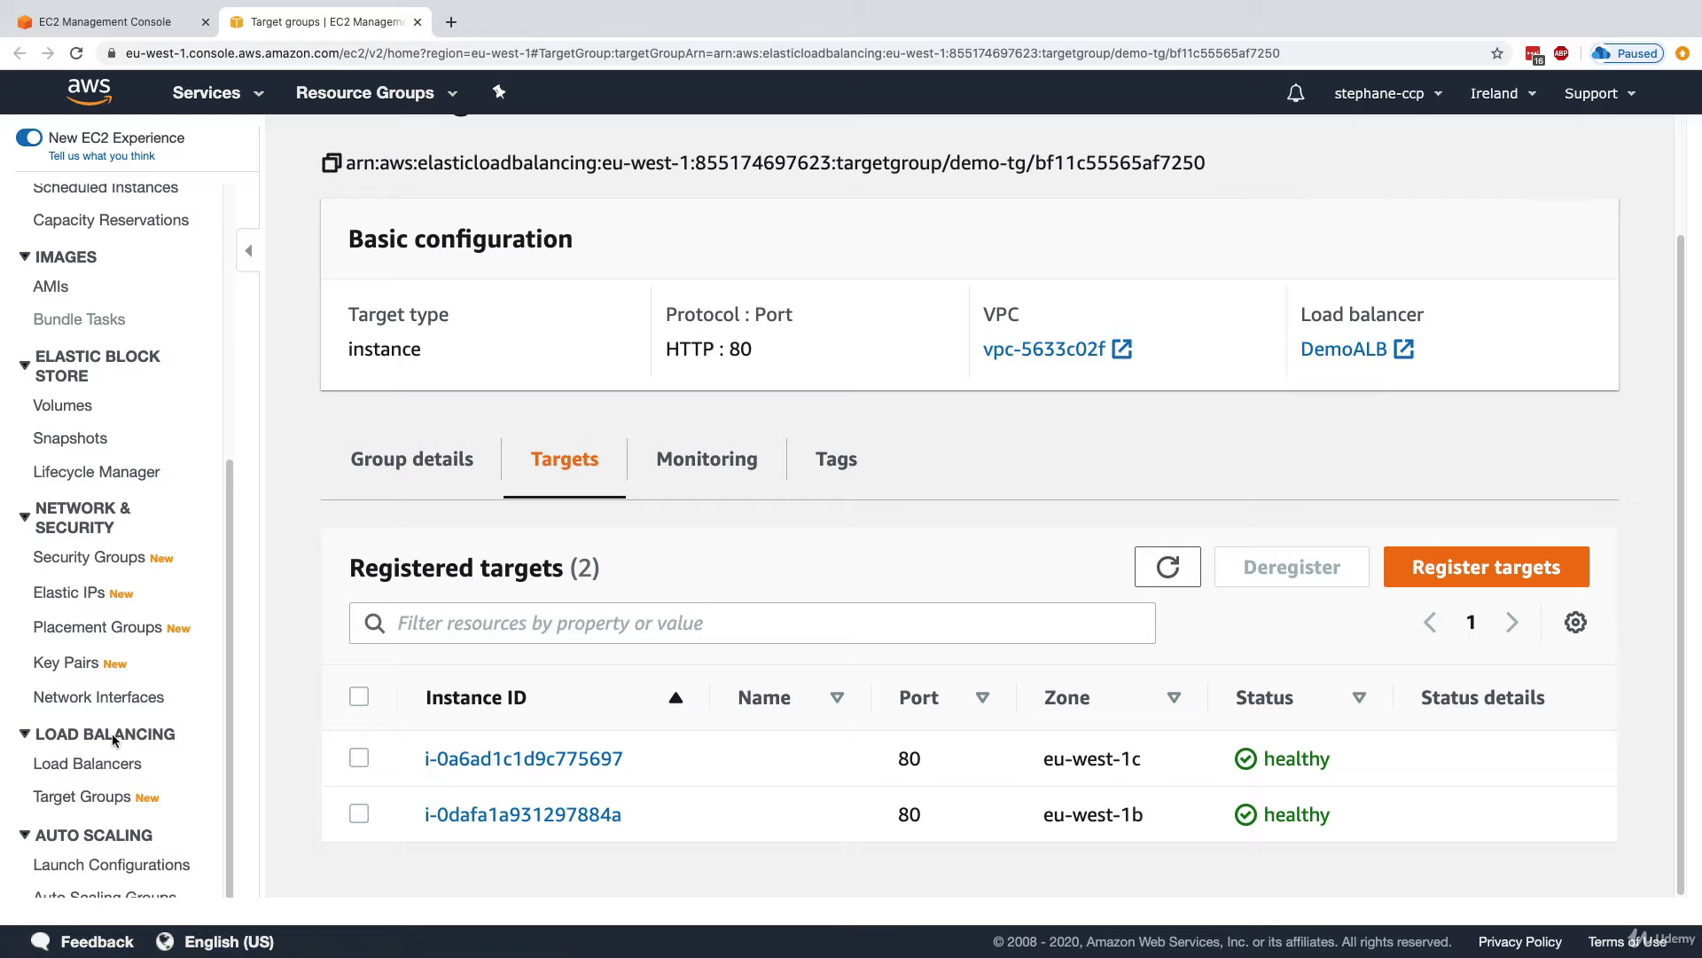
Open the DemoALB load balancer, copy its DNS name and load that address in a new browser tab.
left_click(120, 764)
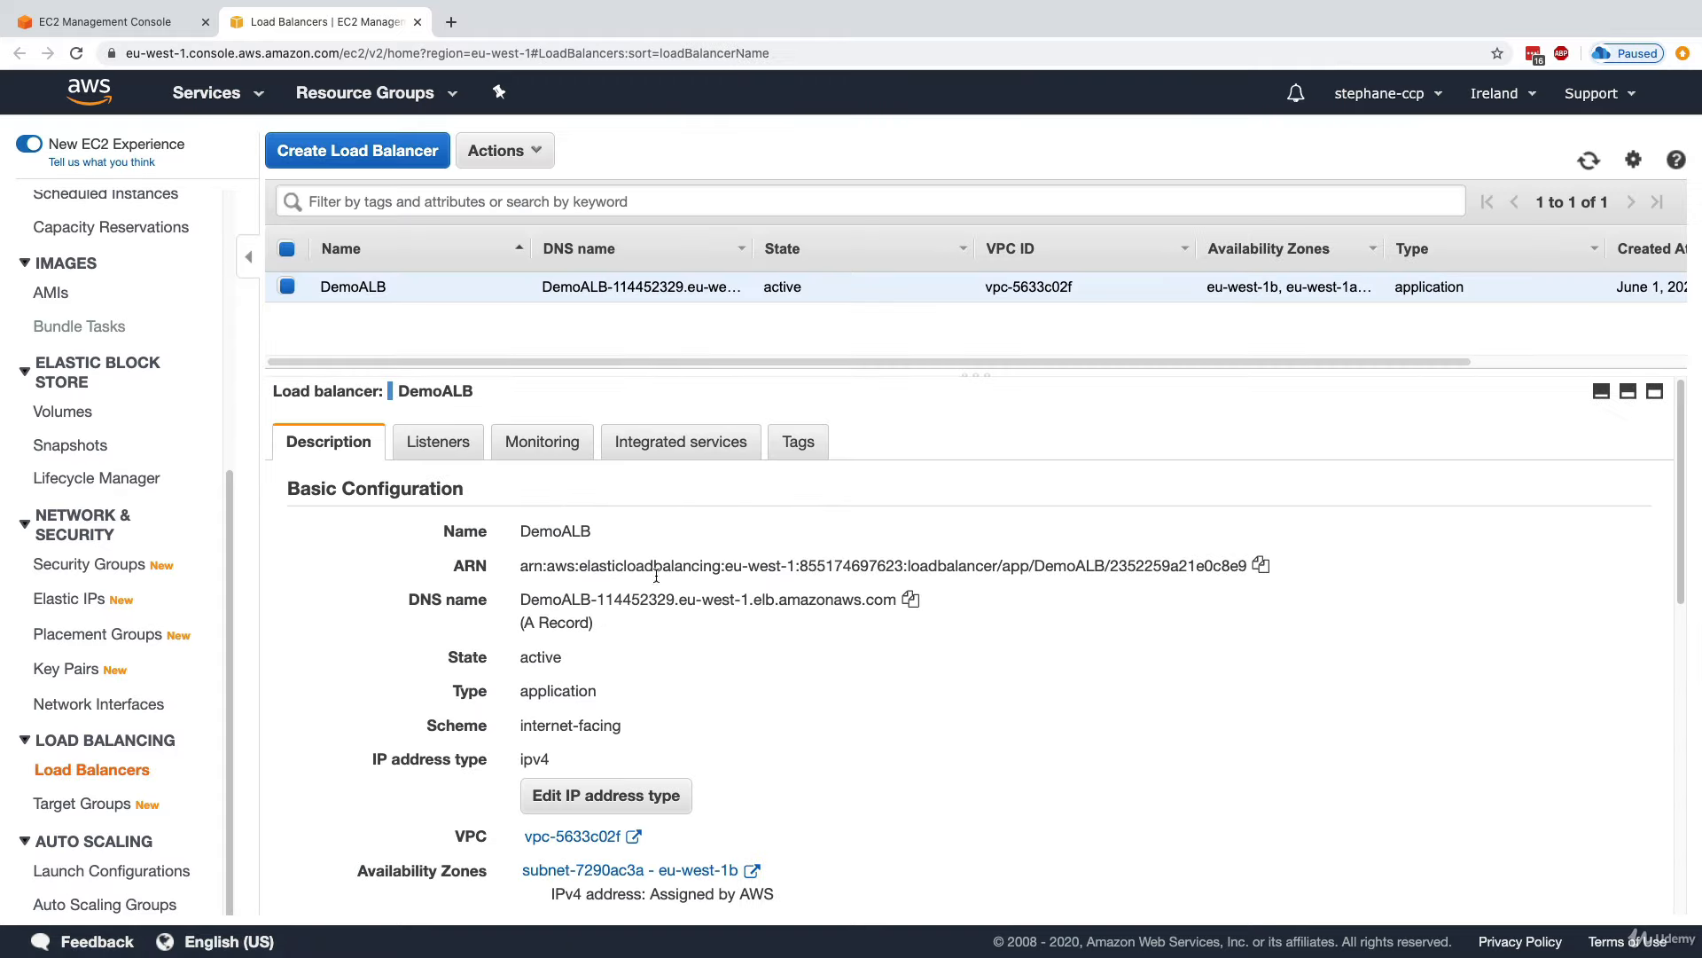
triple_click(656, 598)
key("ctrl+c")
key("ctrl+t")
key("ctrl+v")
key("Return")
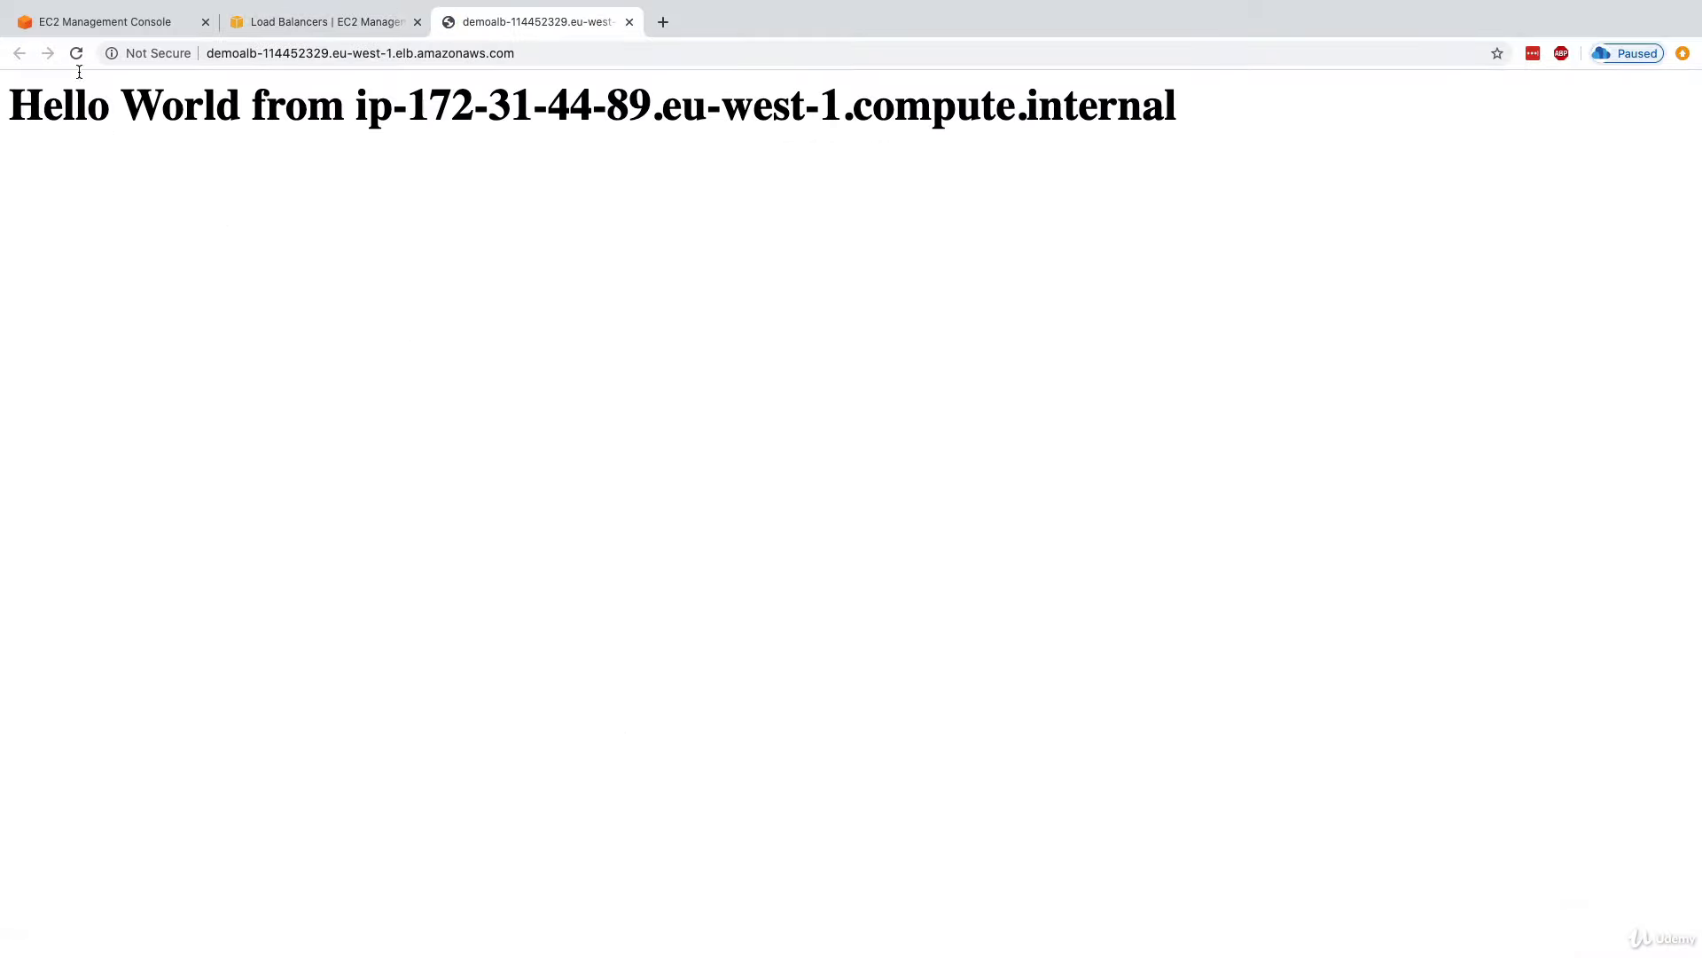
Reload the DemoALB web page repeatedly to compare which instance answers each request.
left_click(78, 57)
left_click(78, 57)
left_click(78, 57)
left_click(78, 57)
left_click(78, 56)
left_click(78, 57)
left_click(78, 57)
left_click(78, 57)
left_click(78, 56)
left_click(78, 57)
left_click(78, 57)
Check the DemoASG instance list, return to the DemoALB web page and reload it several more times to see which instances respond.
left_click(120, 22)
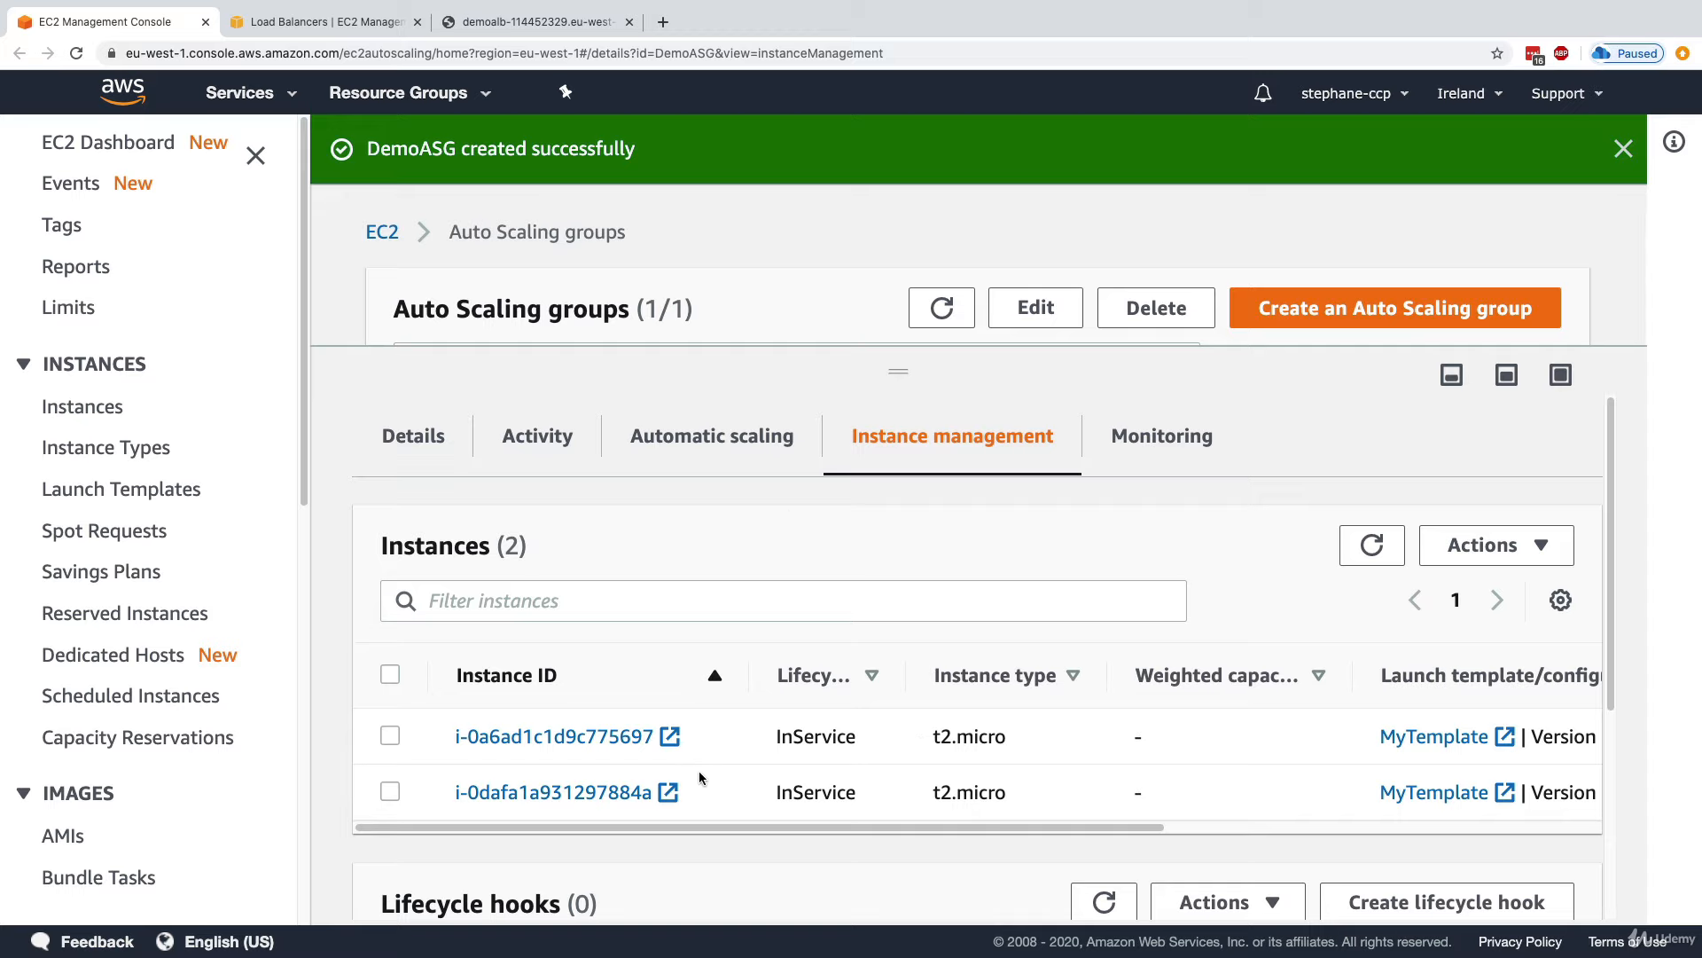
left_click(564, 24)
left_click_drag(343, 122, 559, 122)
left_click(471, 117)
left_click(83, 53)
left_click(83, 53)
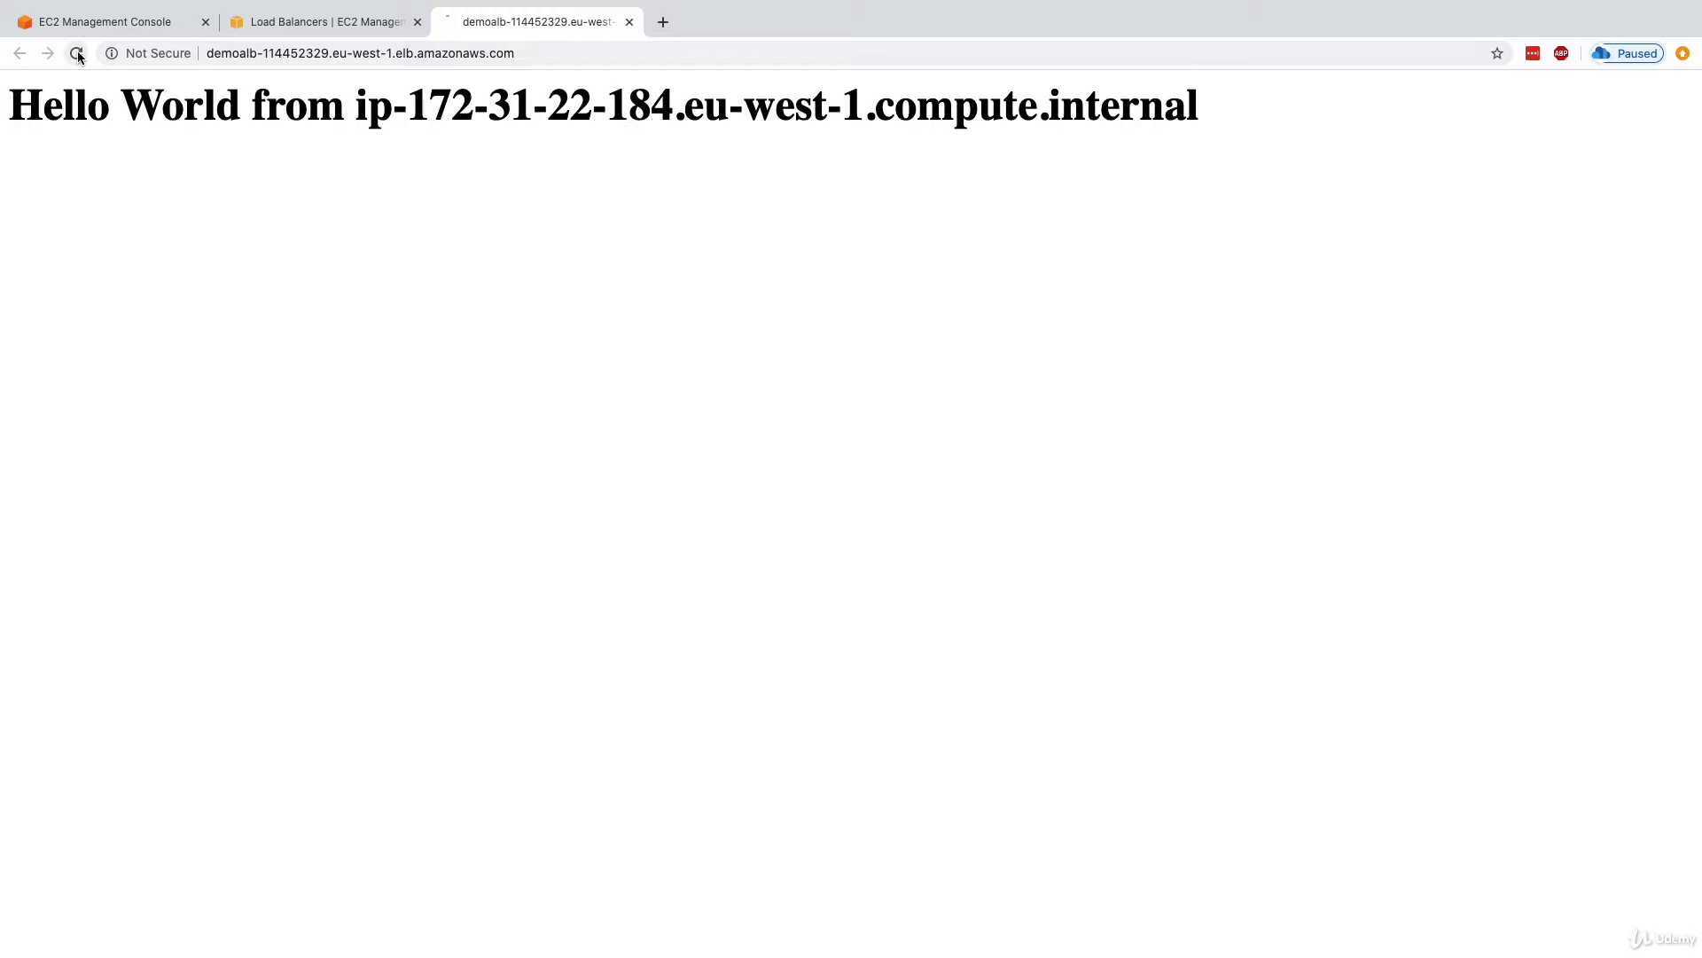
left_click(83, 53)
left_click(82, 52)
left_click(82, 52)
Open the list of all EC2 instances in a new browser tab from the Load Balancers page.
left_click(120, 30)
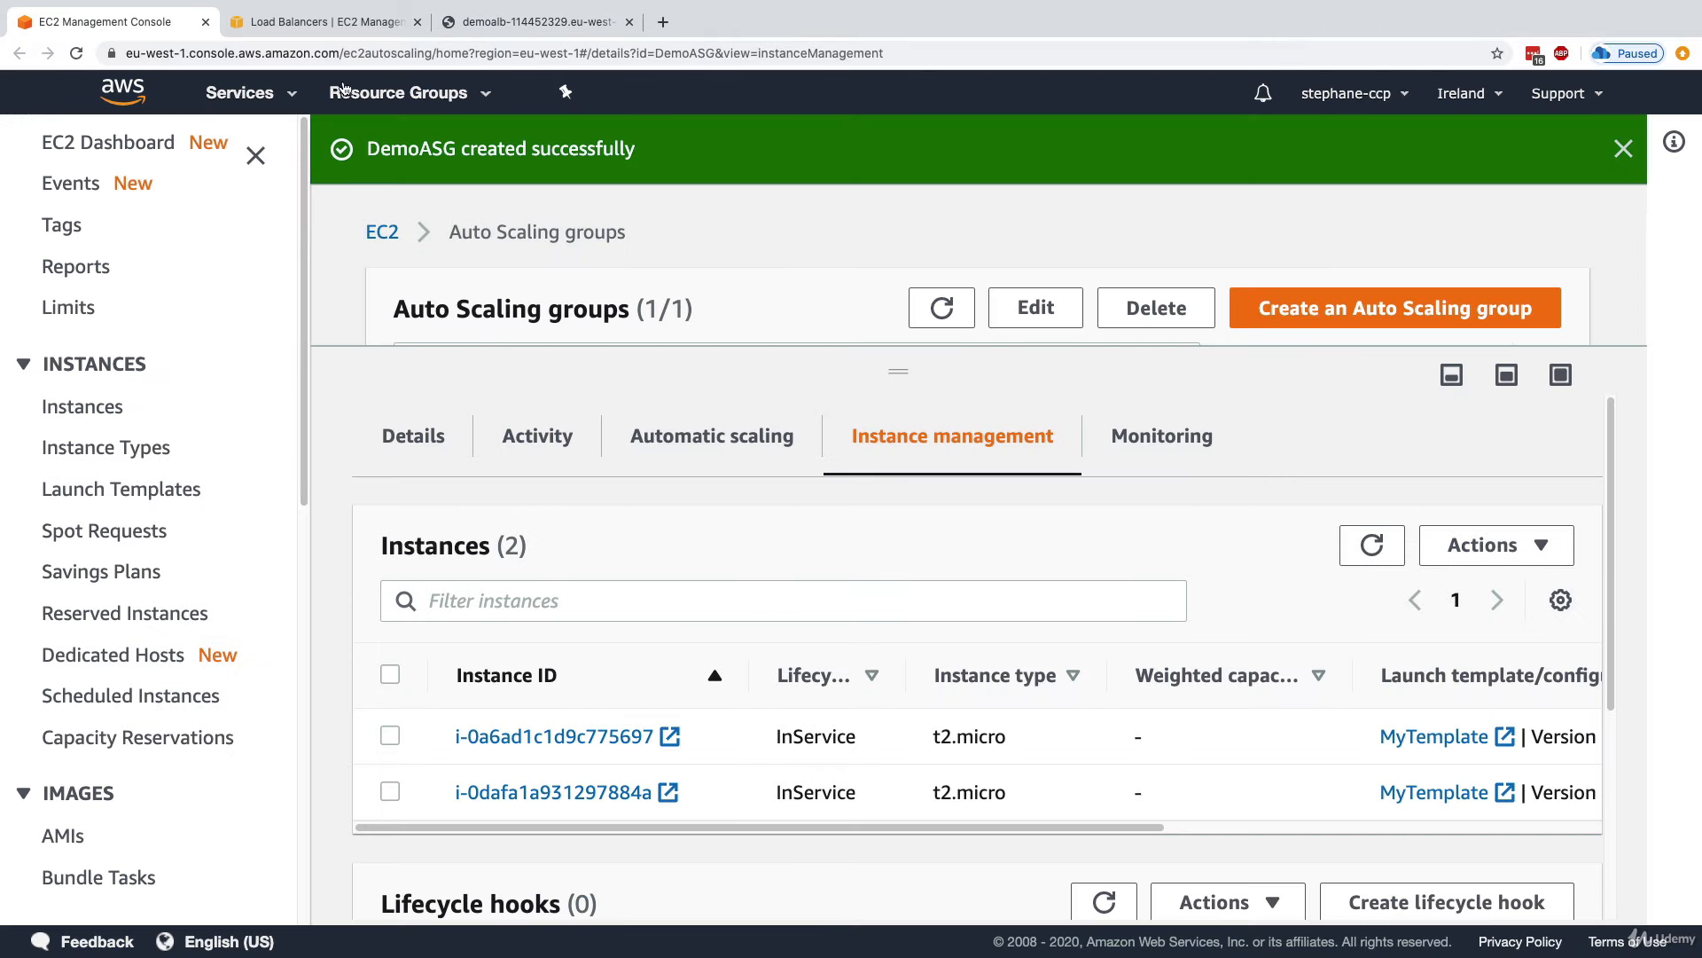
left_click(324, 22)
scroll(193, 366, "up", 1)
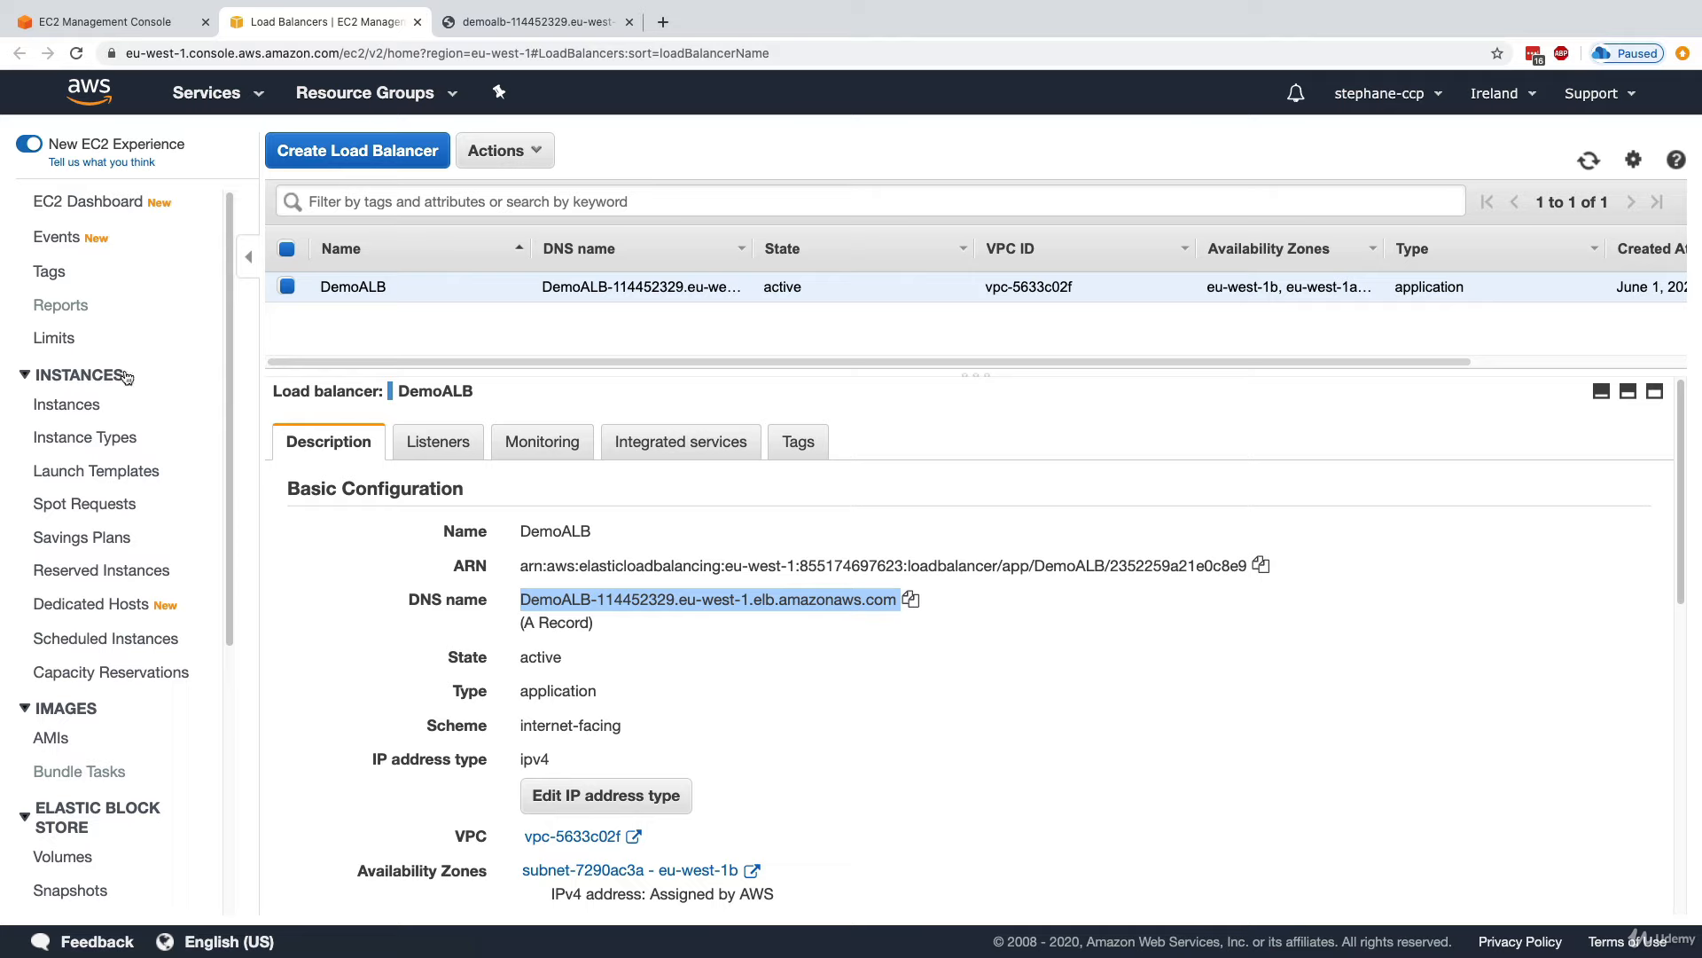
left_click(113, 398, "super")
left_click(472, 30)
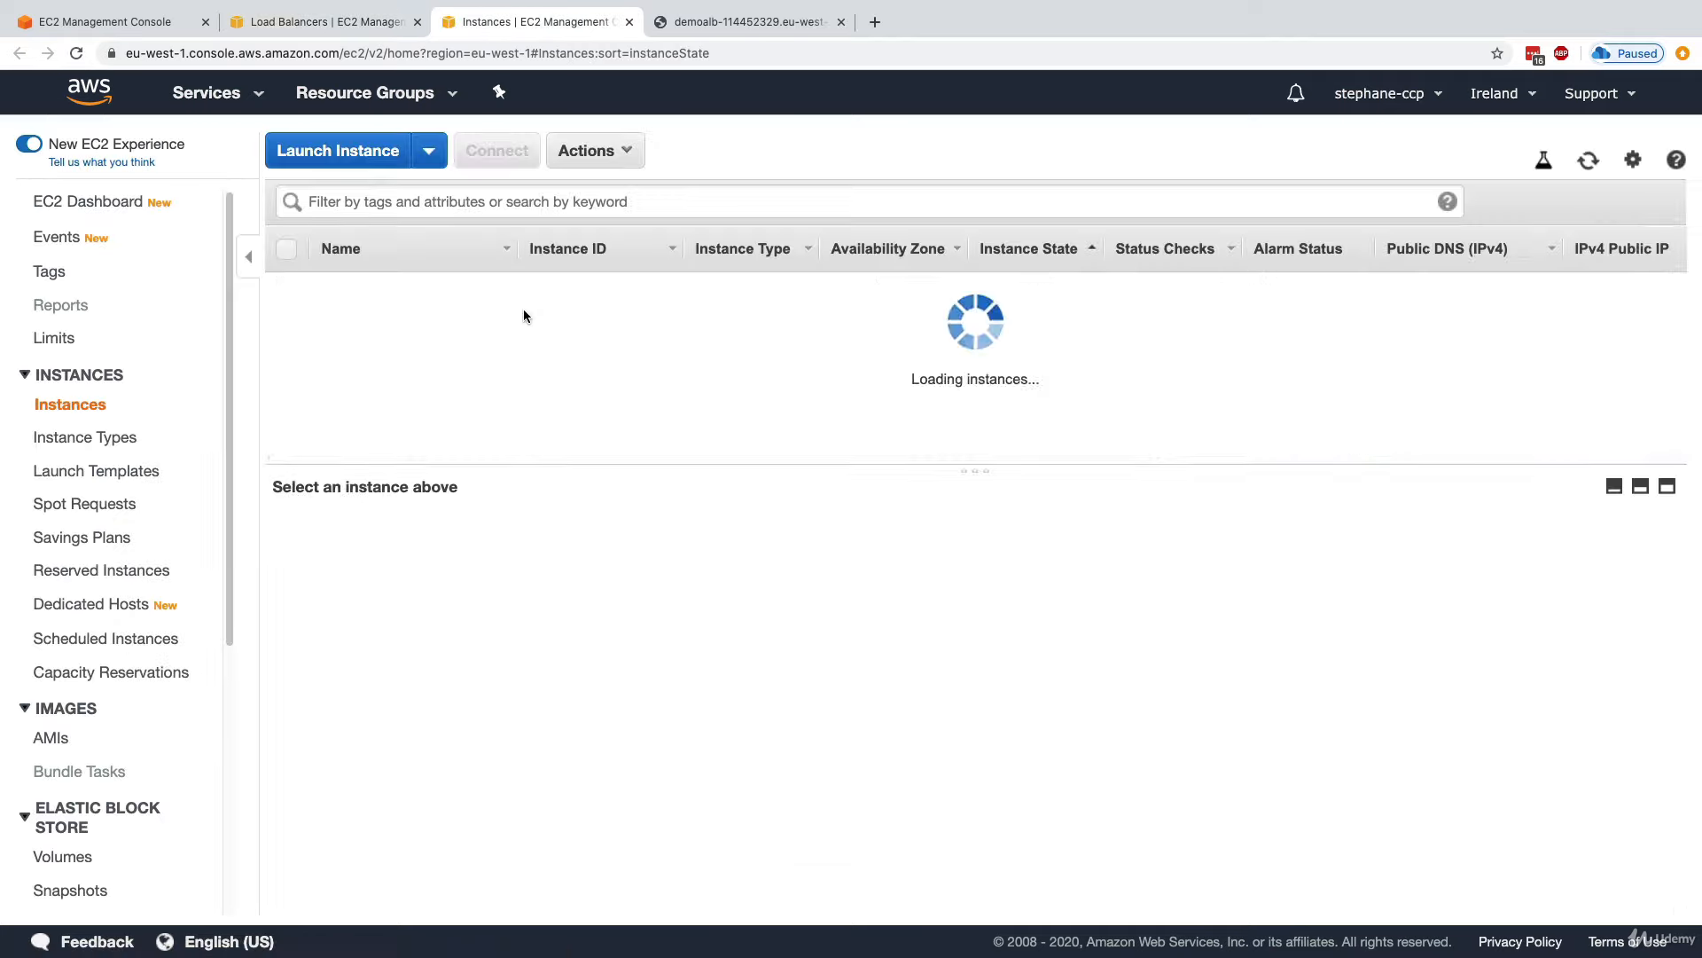
Terminate the running instance in eu-west-1c and check its instance state.
right_click(454, 286)
mouse_move(541, 404)
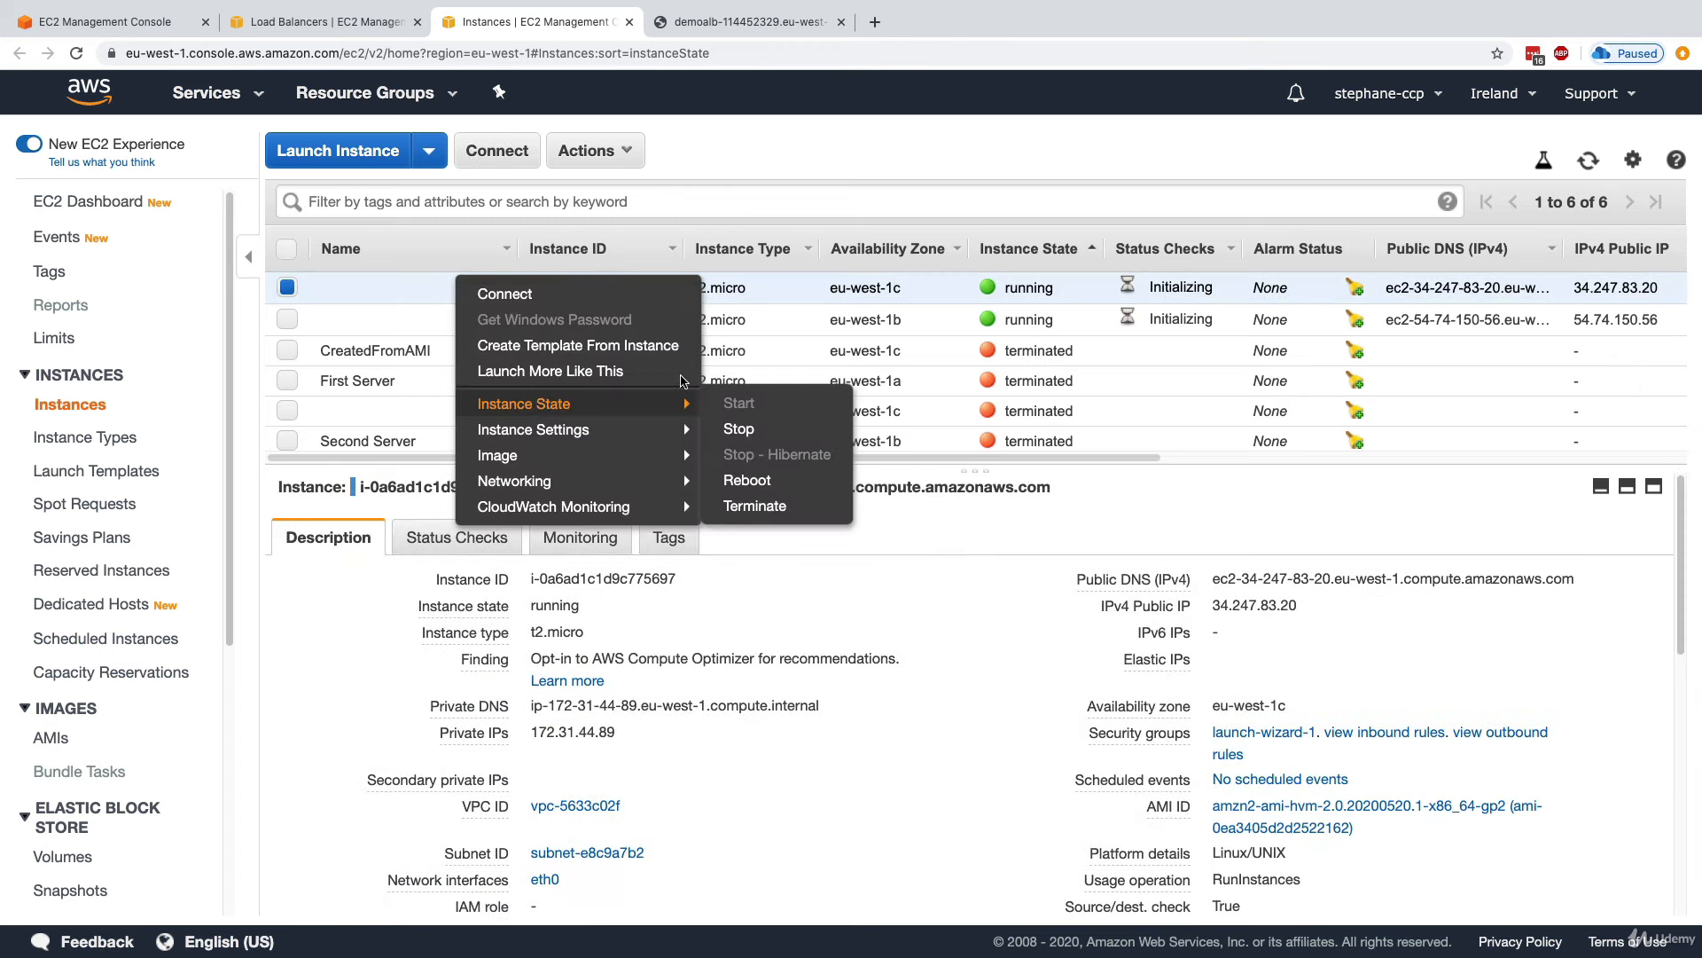
left_click(809, 517)
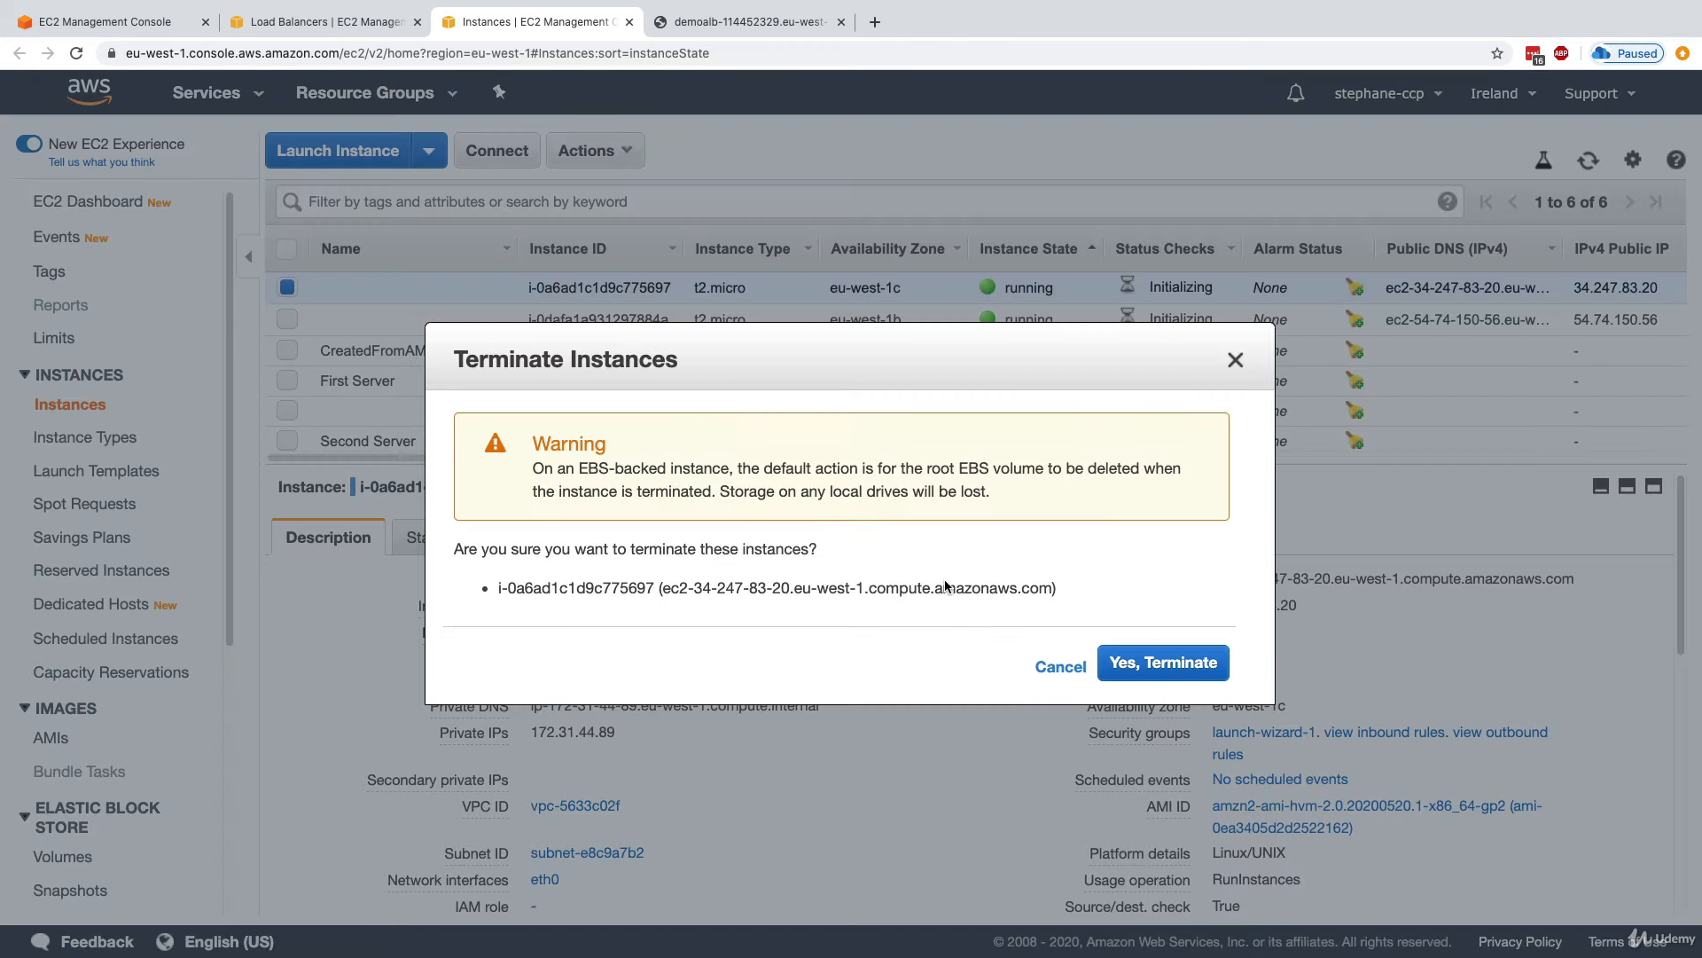
left_click(1123, 657)
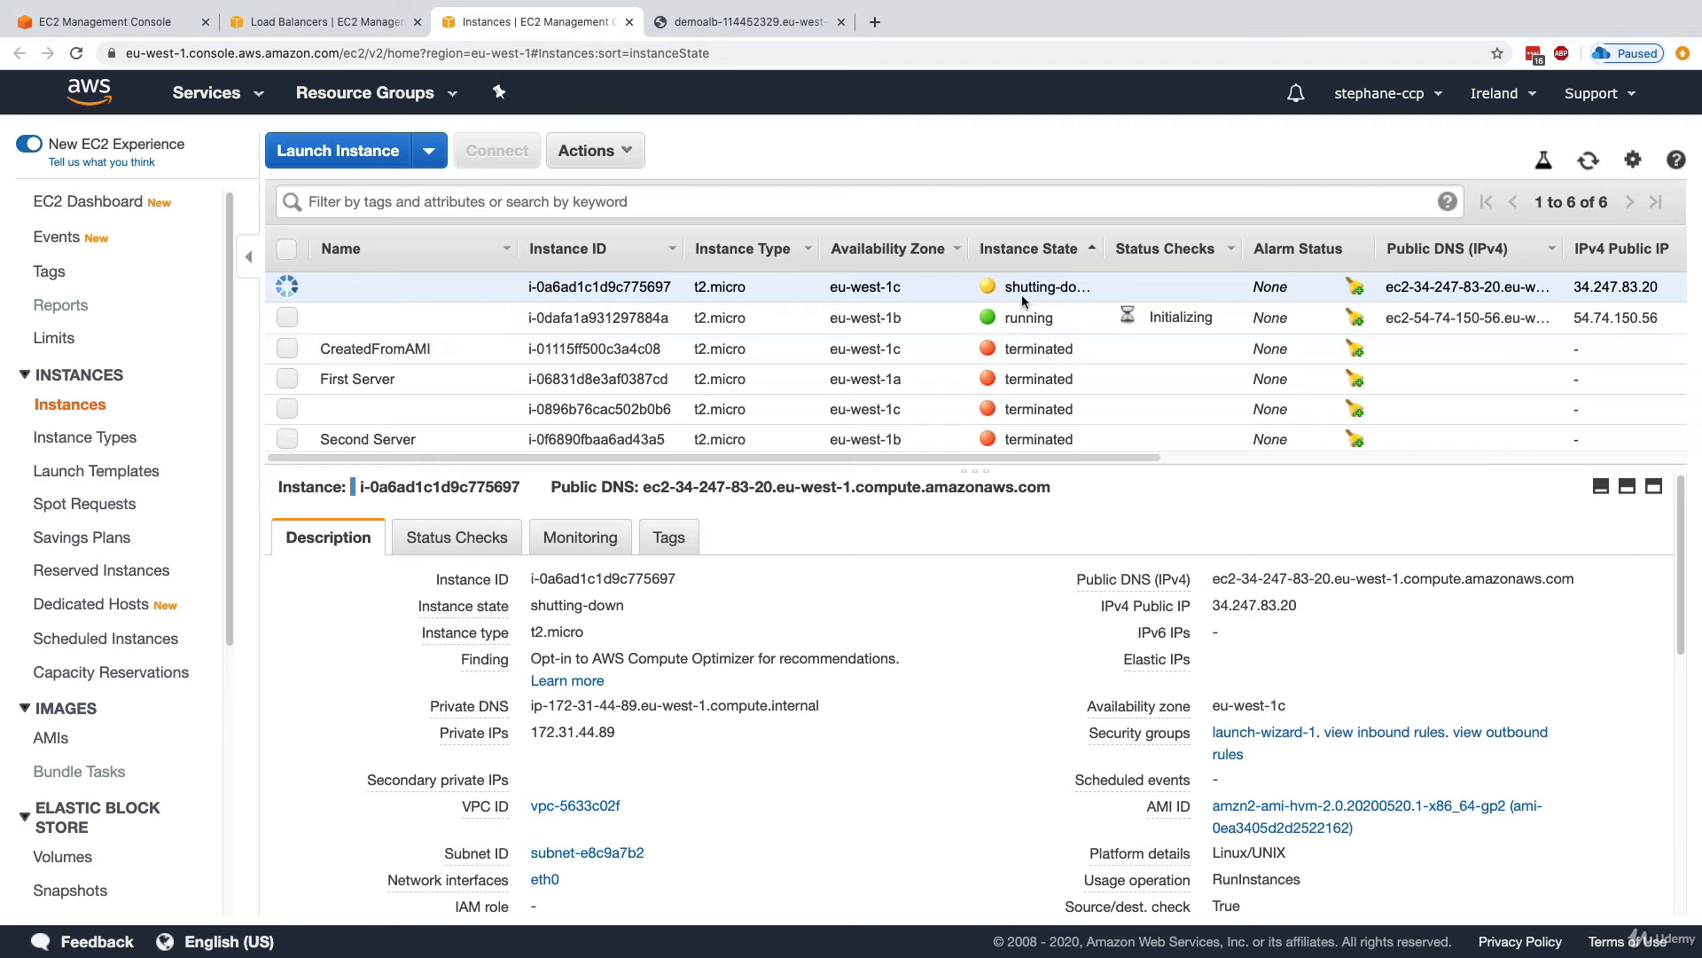
left_click_drag(1021, 291, 1058, 289)
Return to DemoASG, examine its desired, minimum and maximum capacity, and refresh its instance list.
left_click(125, 32)
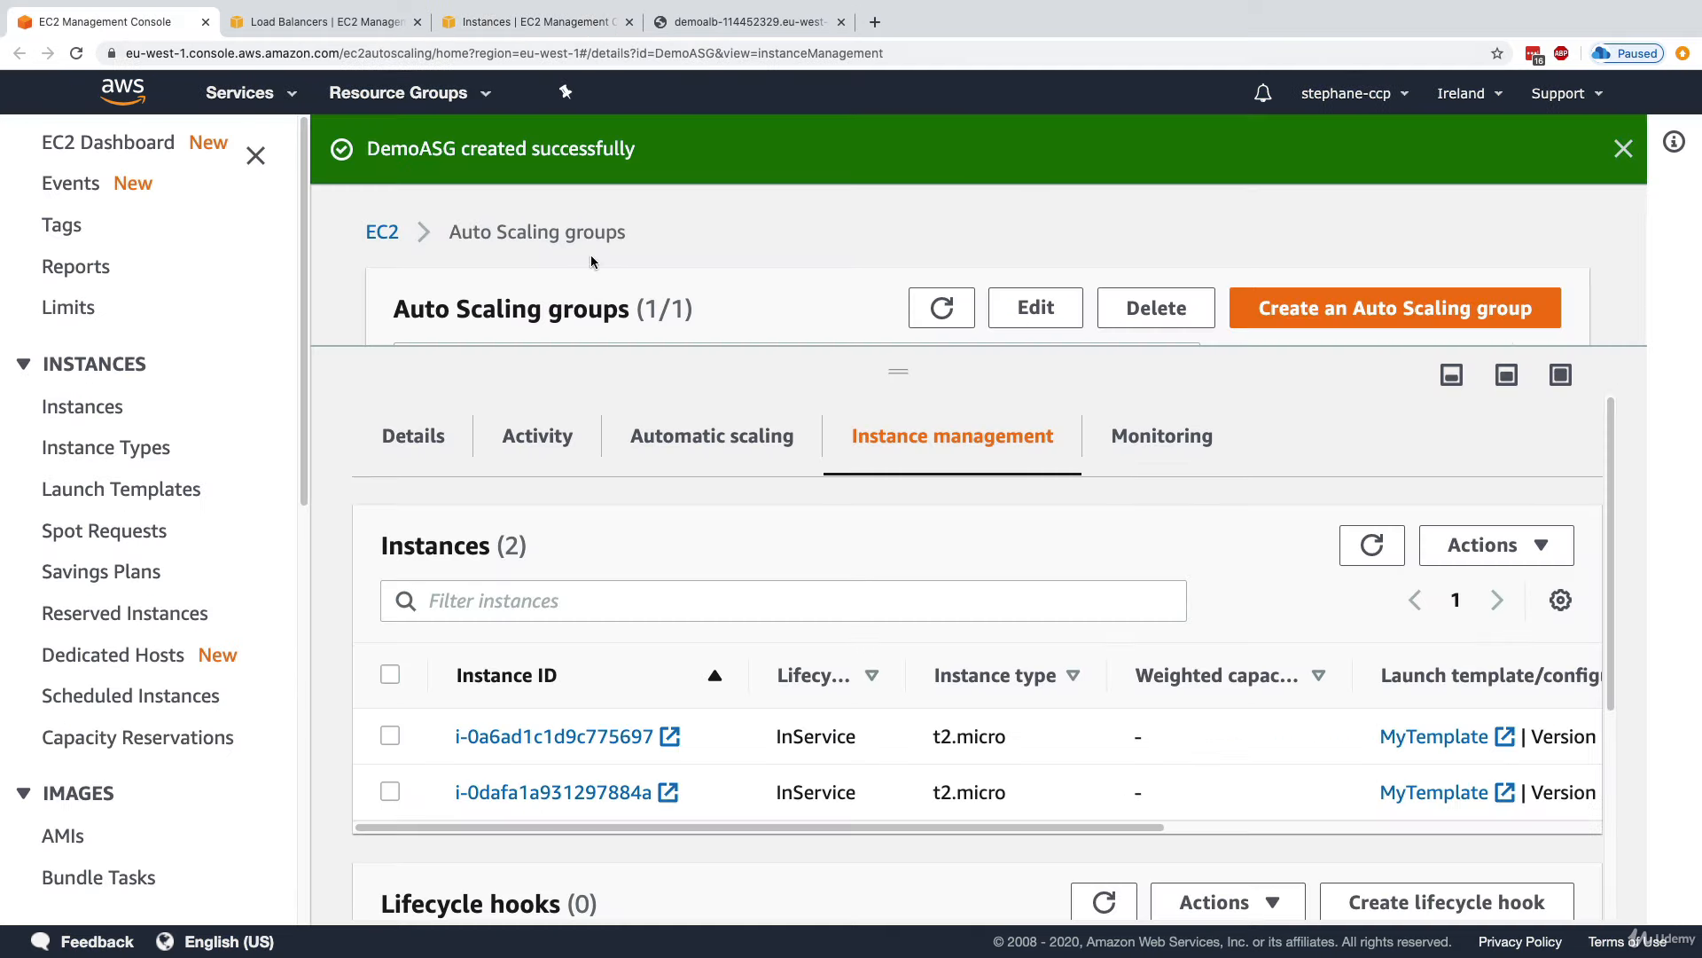
left_click_drag(778, 361, 780, 621)
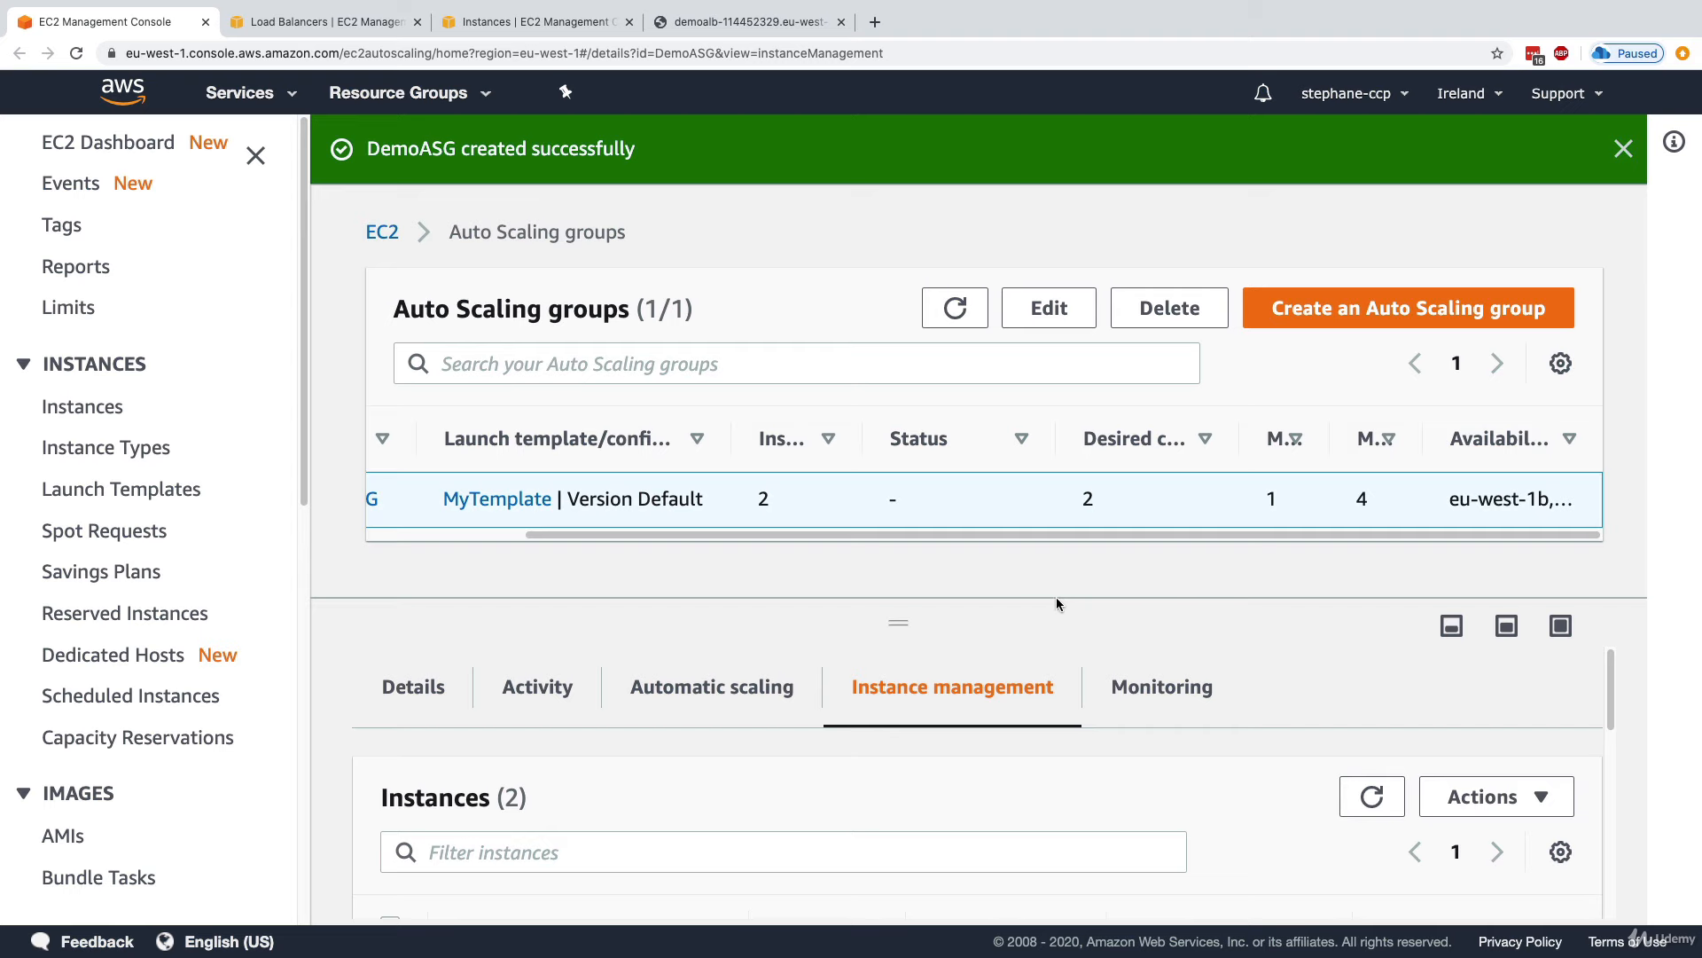
left_click_drag(1056, 599, 1059, 350)
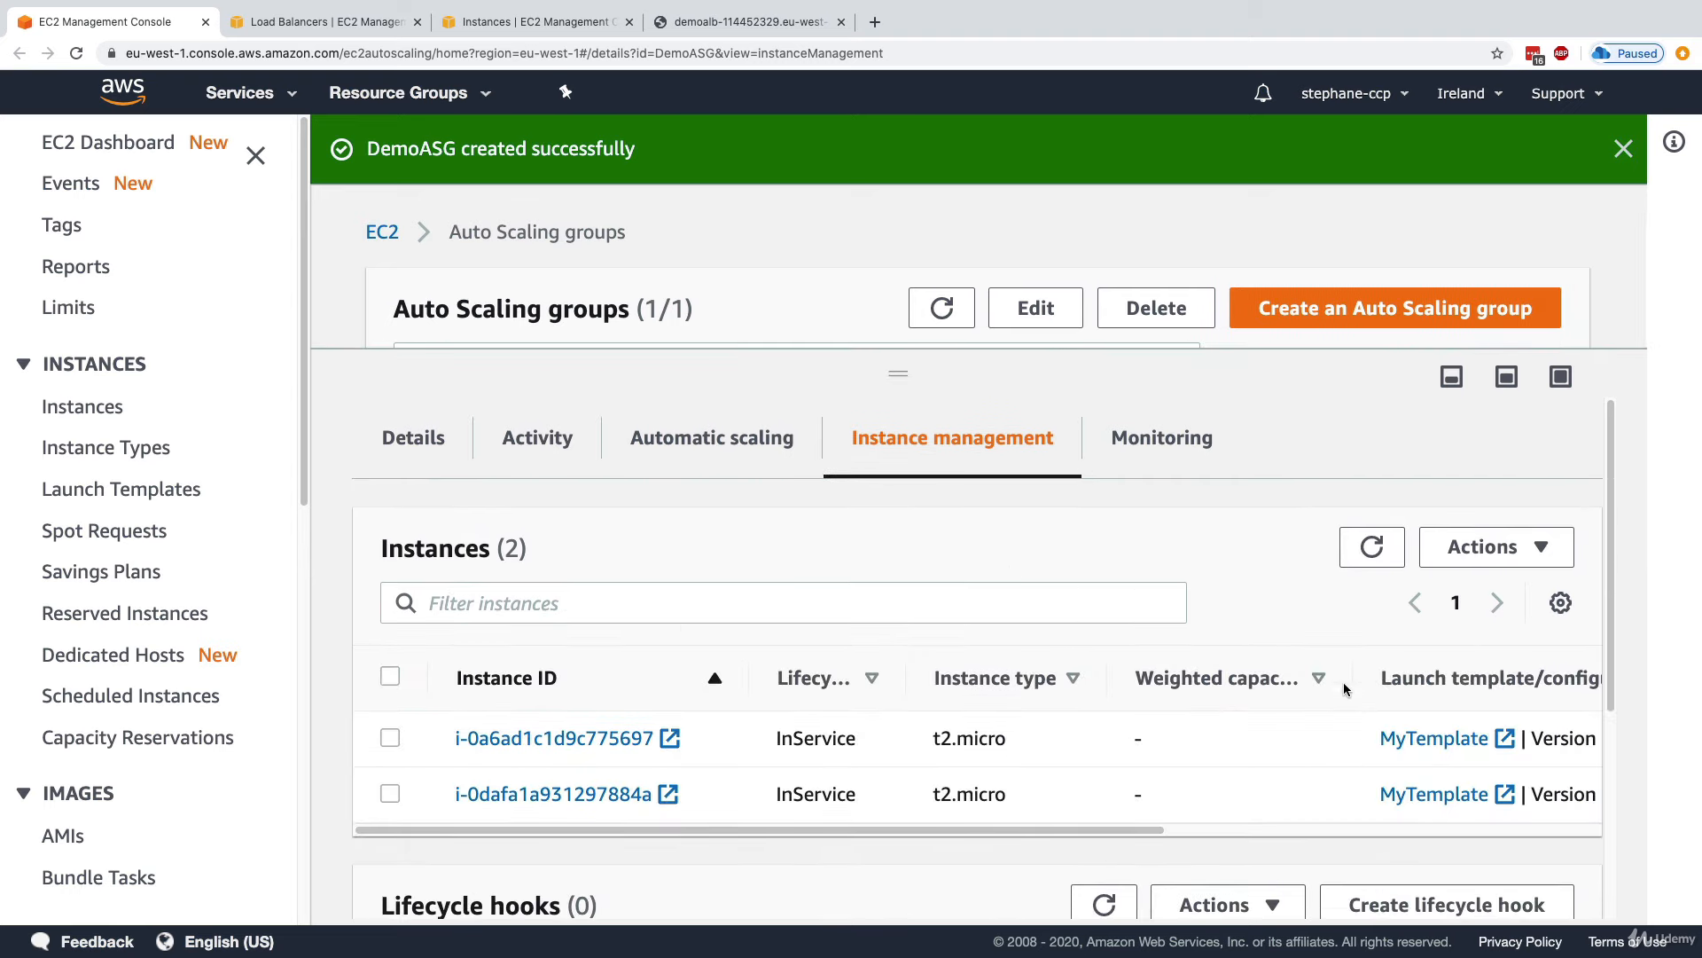
left_click(1371, 550)
Open the DemoASG activity history and read the entries and causes for the two initial instance launches.
left_click(530, 441)
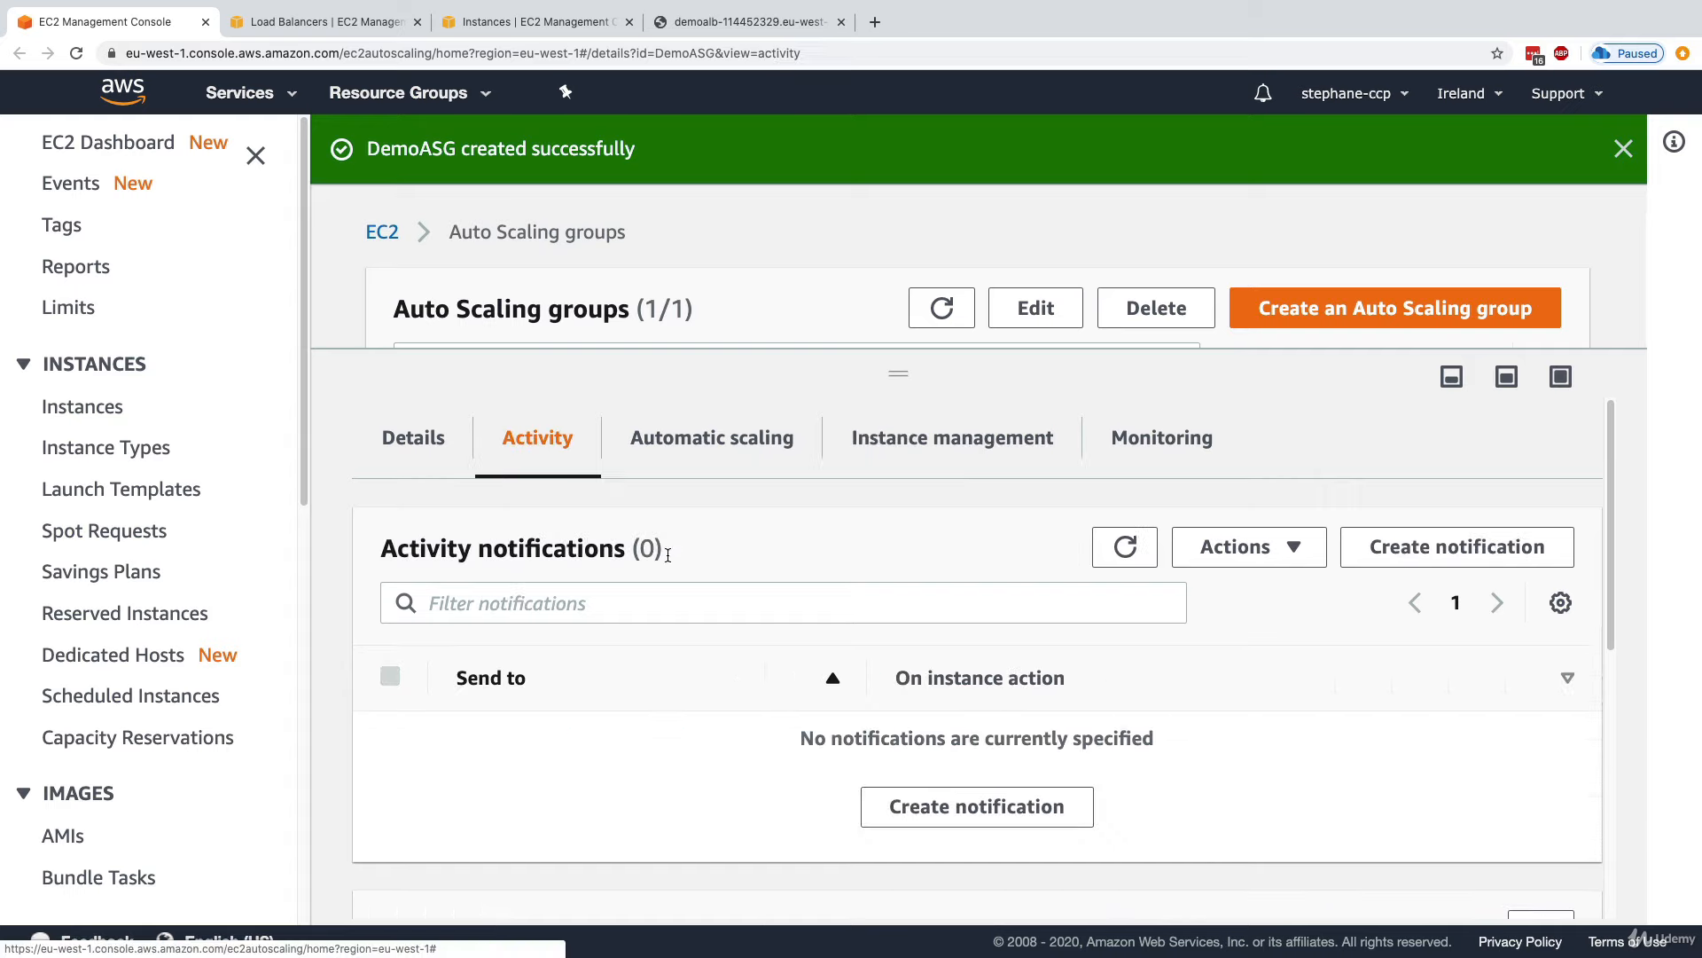
left_click(1125, 547)
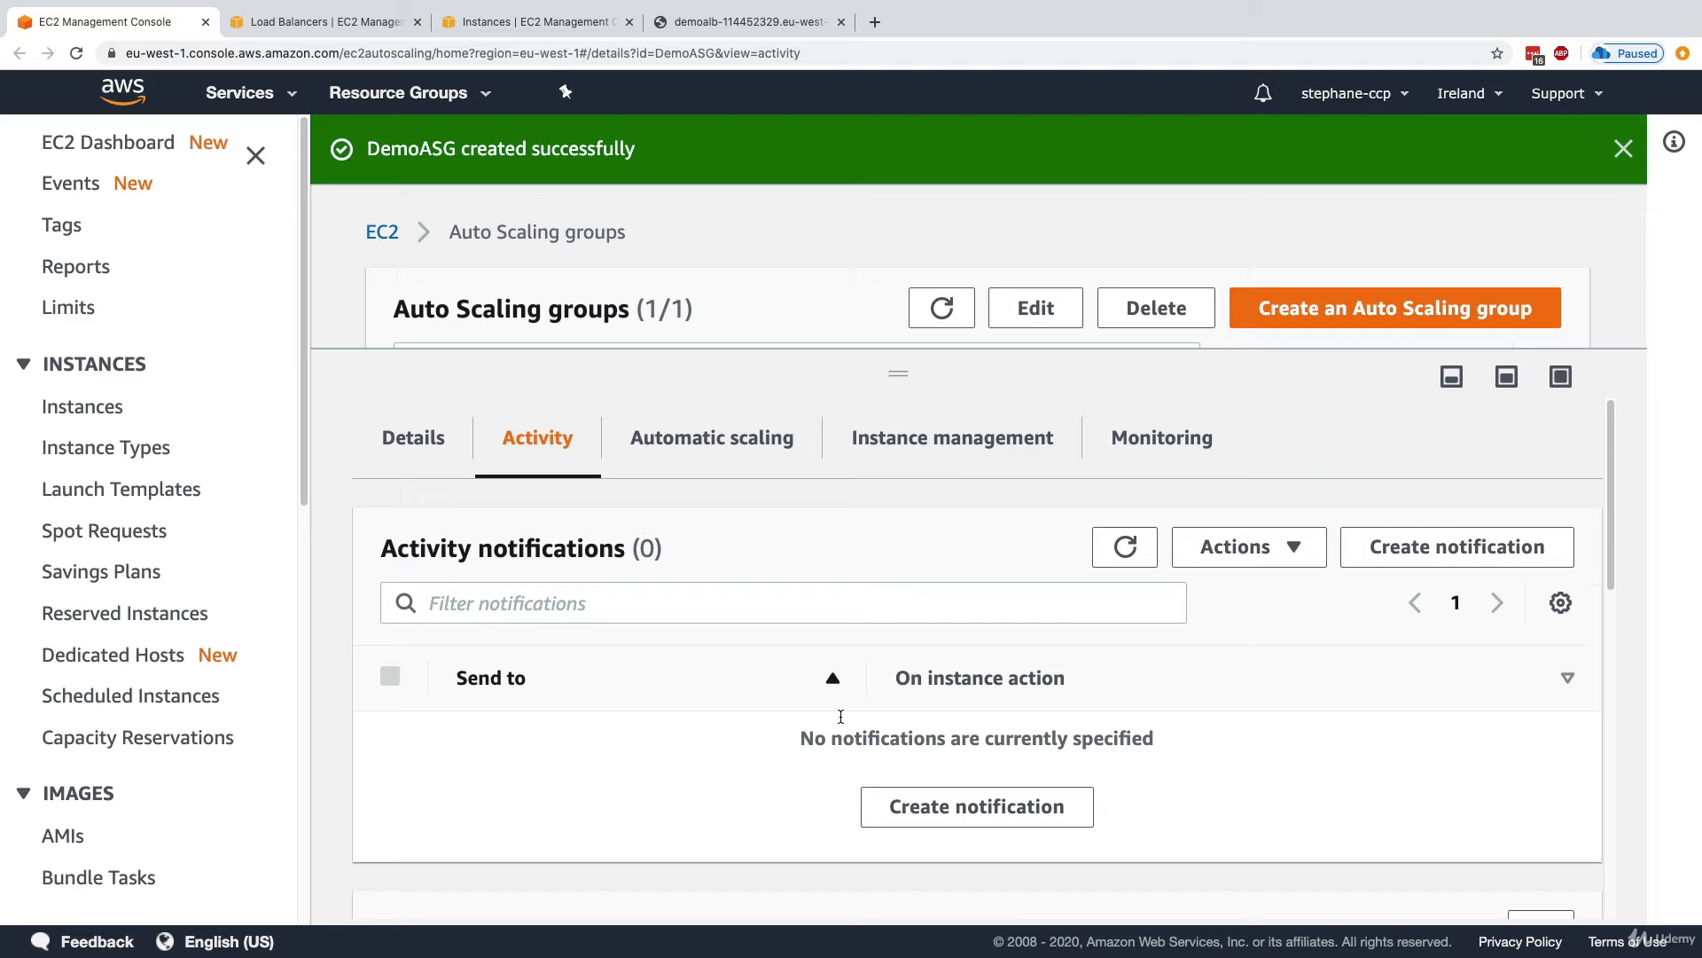
scroll(651, 604, "down", 5)
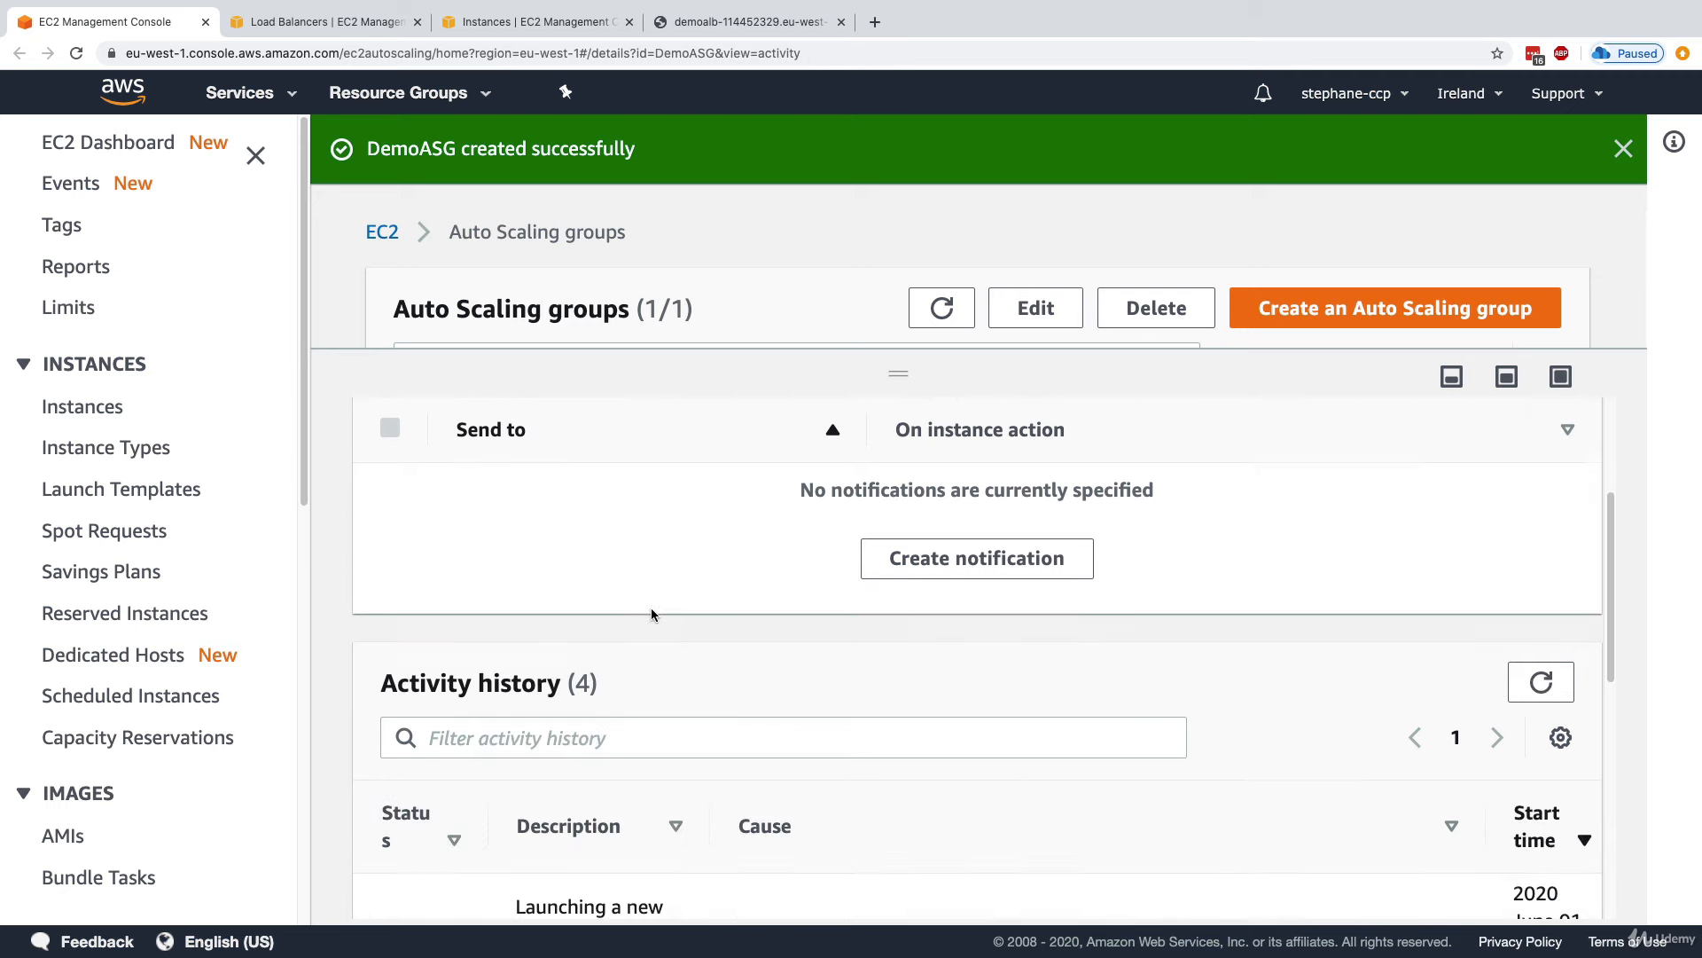
left_click_drag(413, 615, 557, 616)
scroll(613, 649, "down", 5)
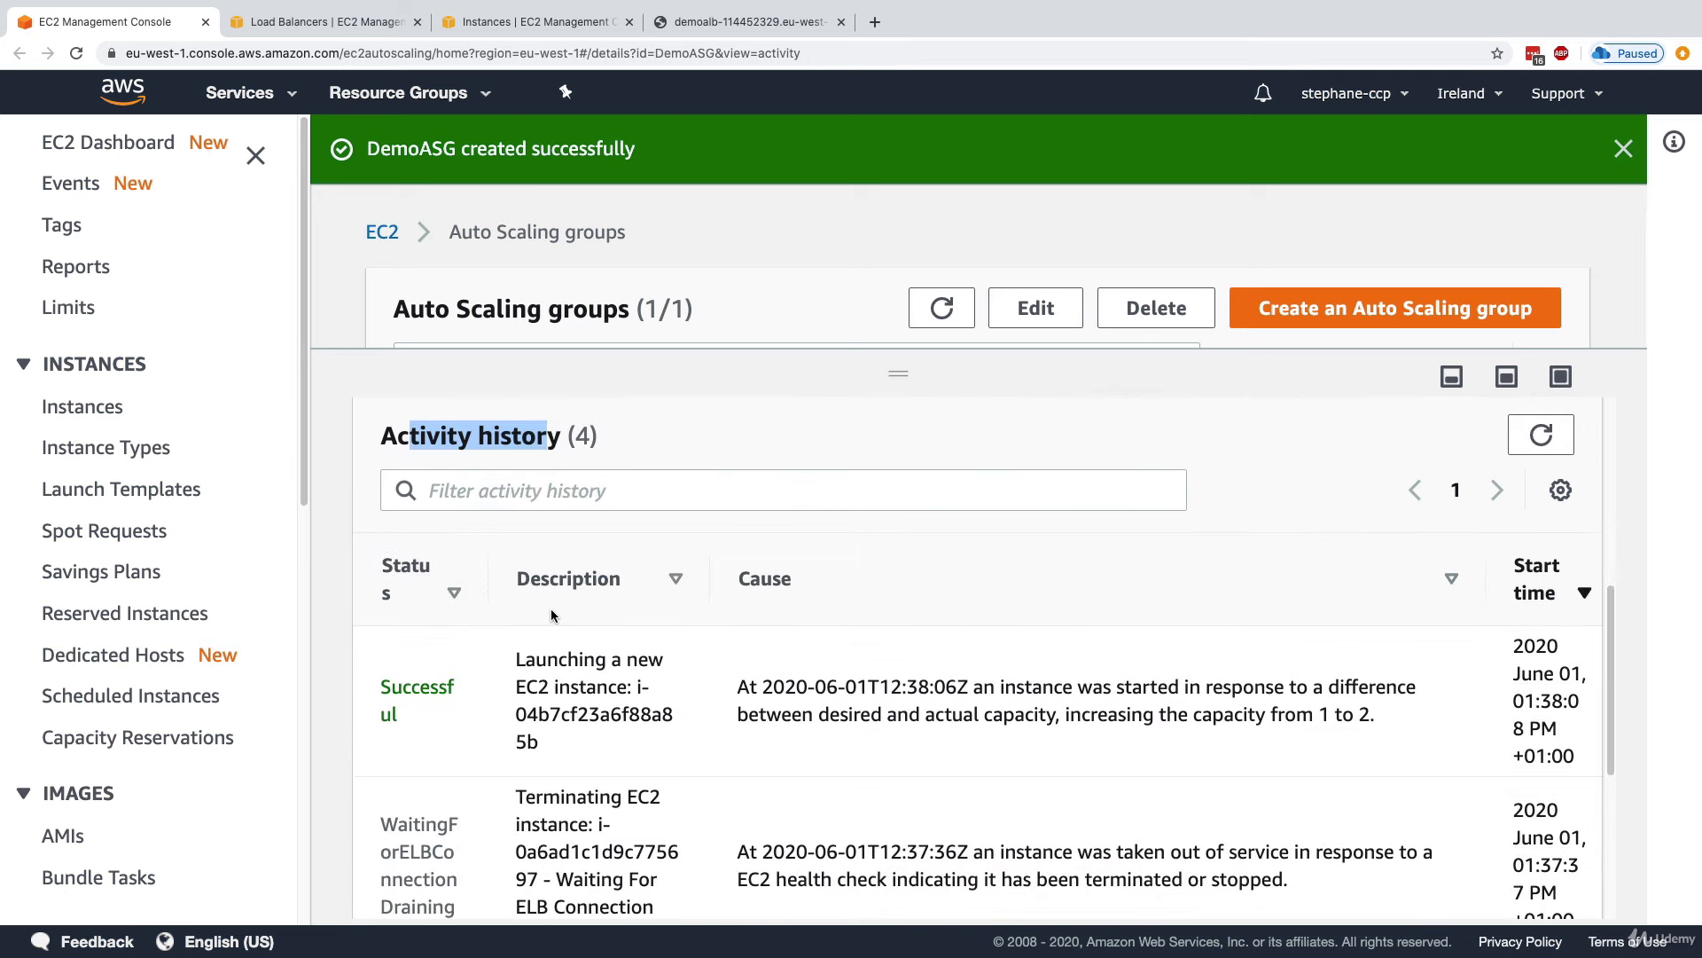
scroll(681, 795, "down", 2)
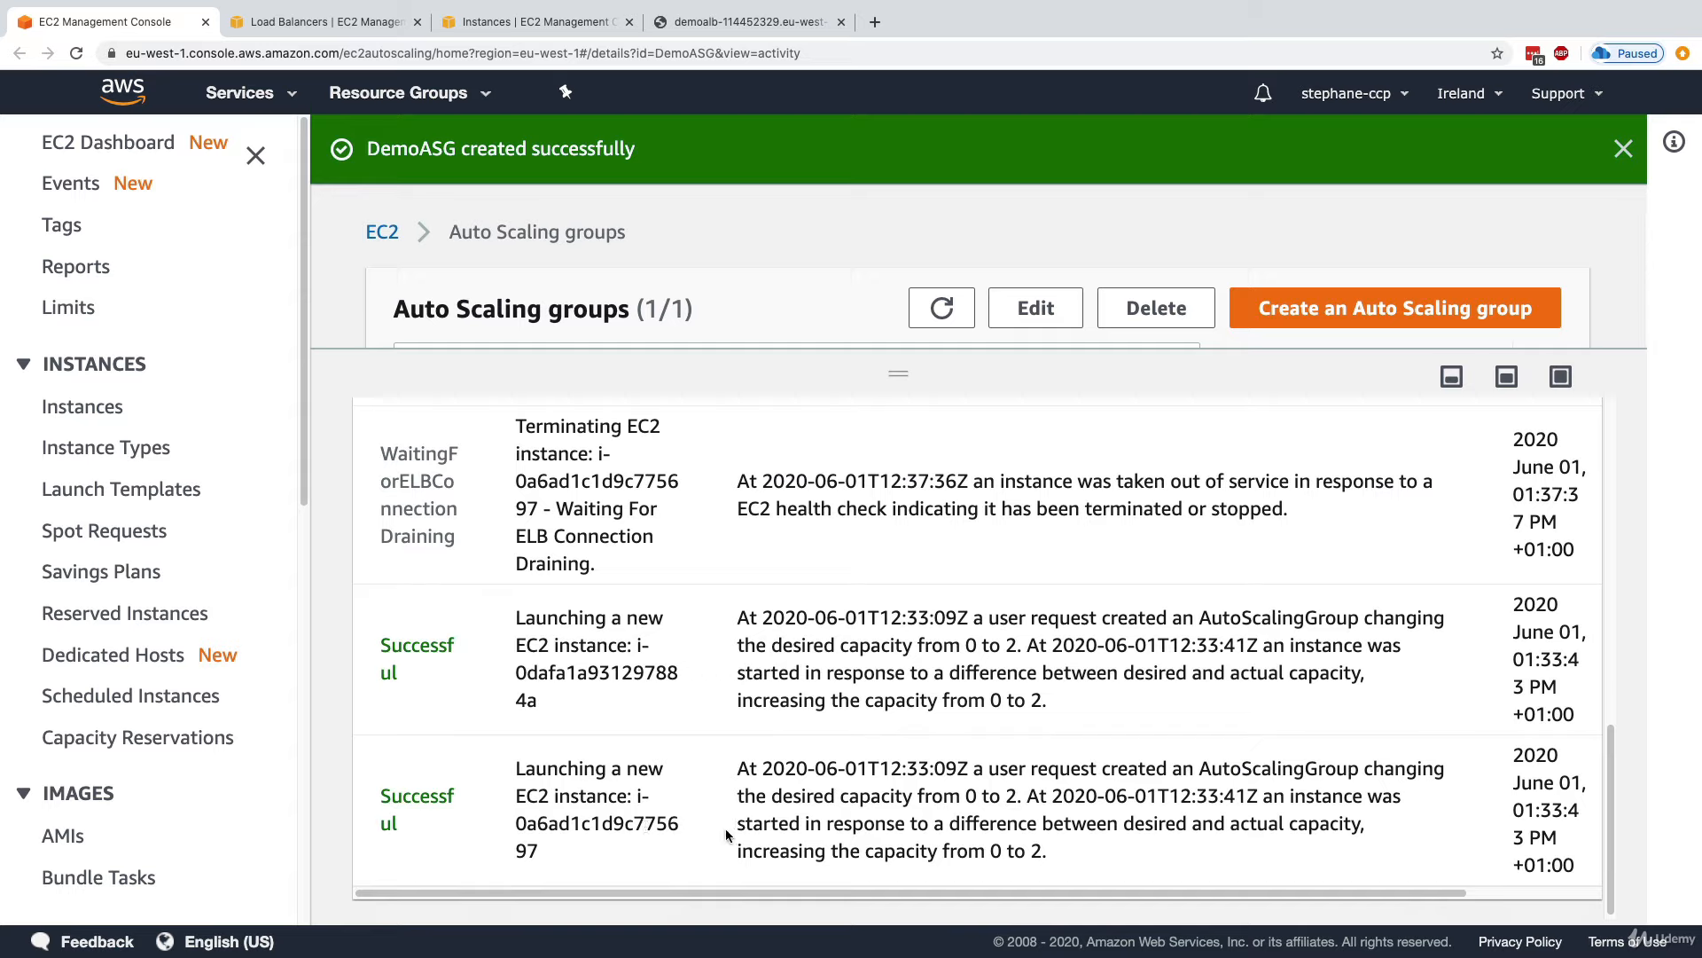
left_click_drag(502, 776, 571, 860)
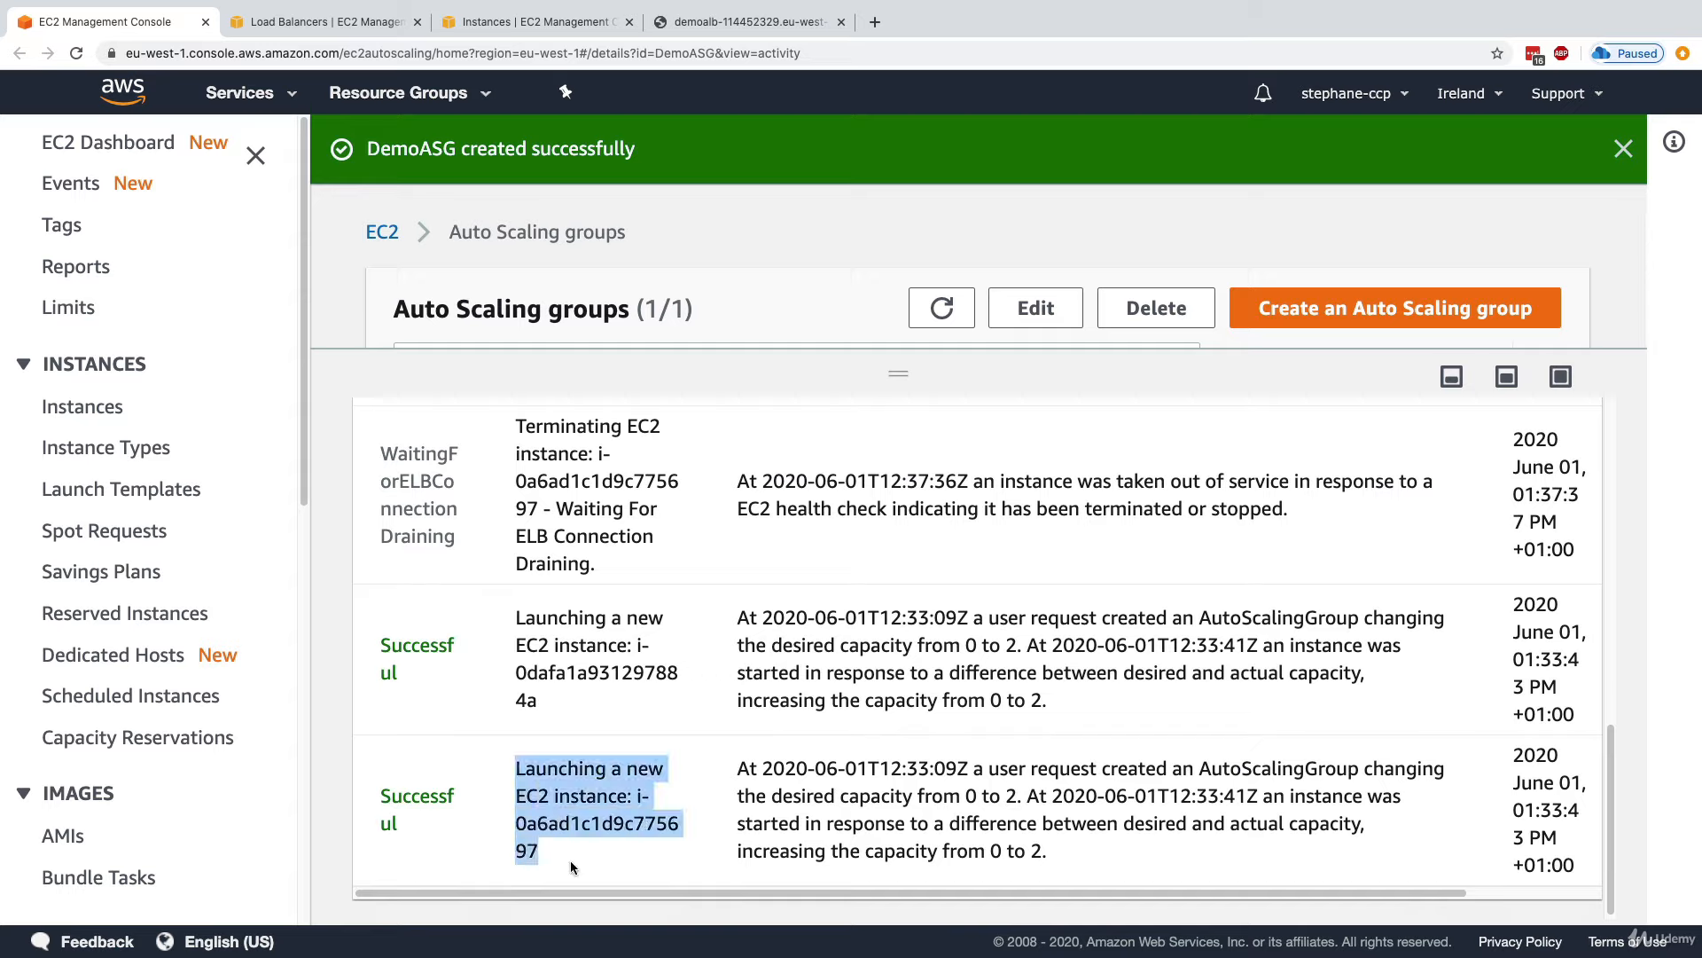
left_click_drag(528, 622, 560, 698)
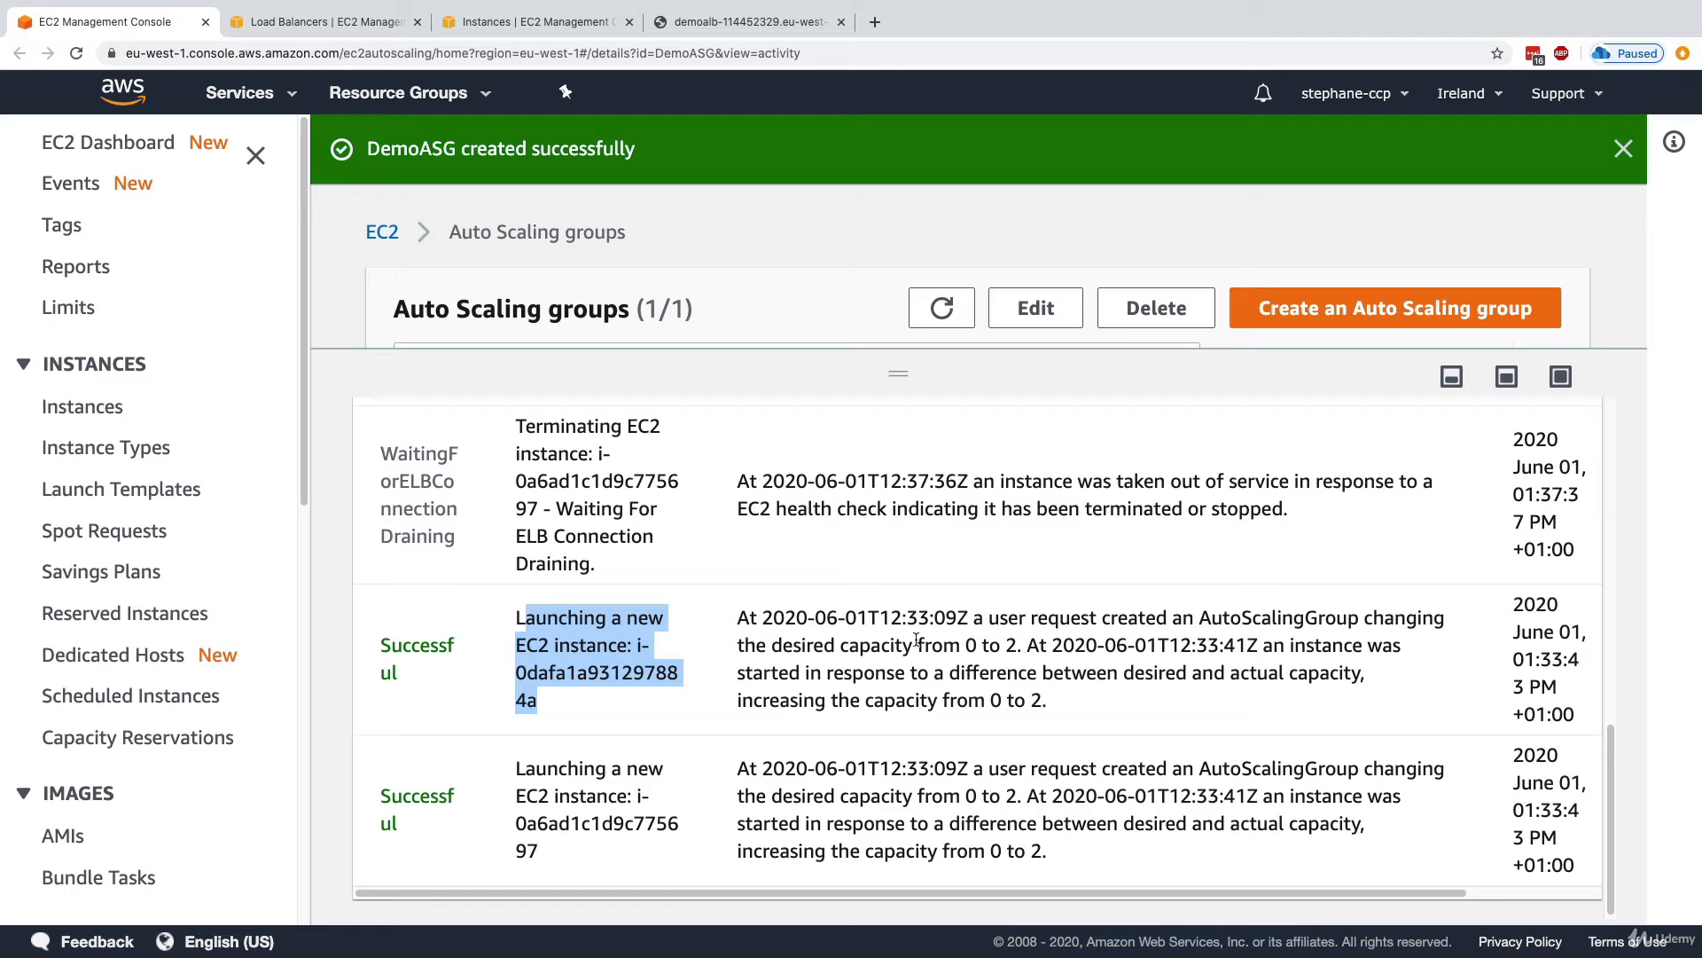
left_click_drag(825, 645, 1023, 652)
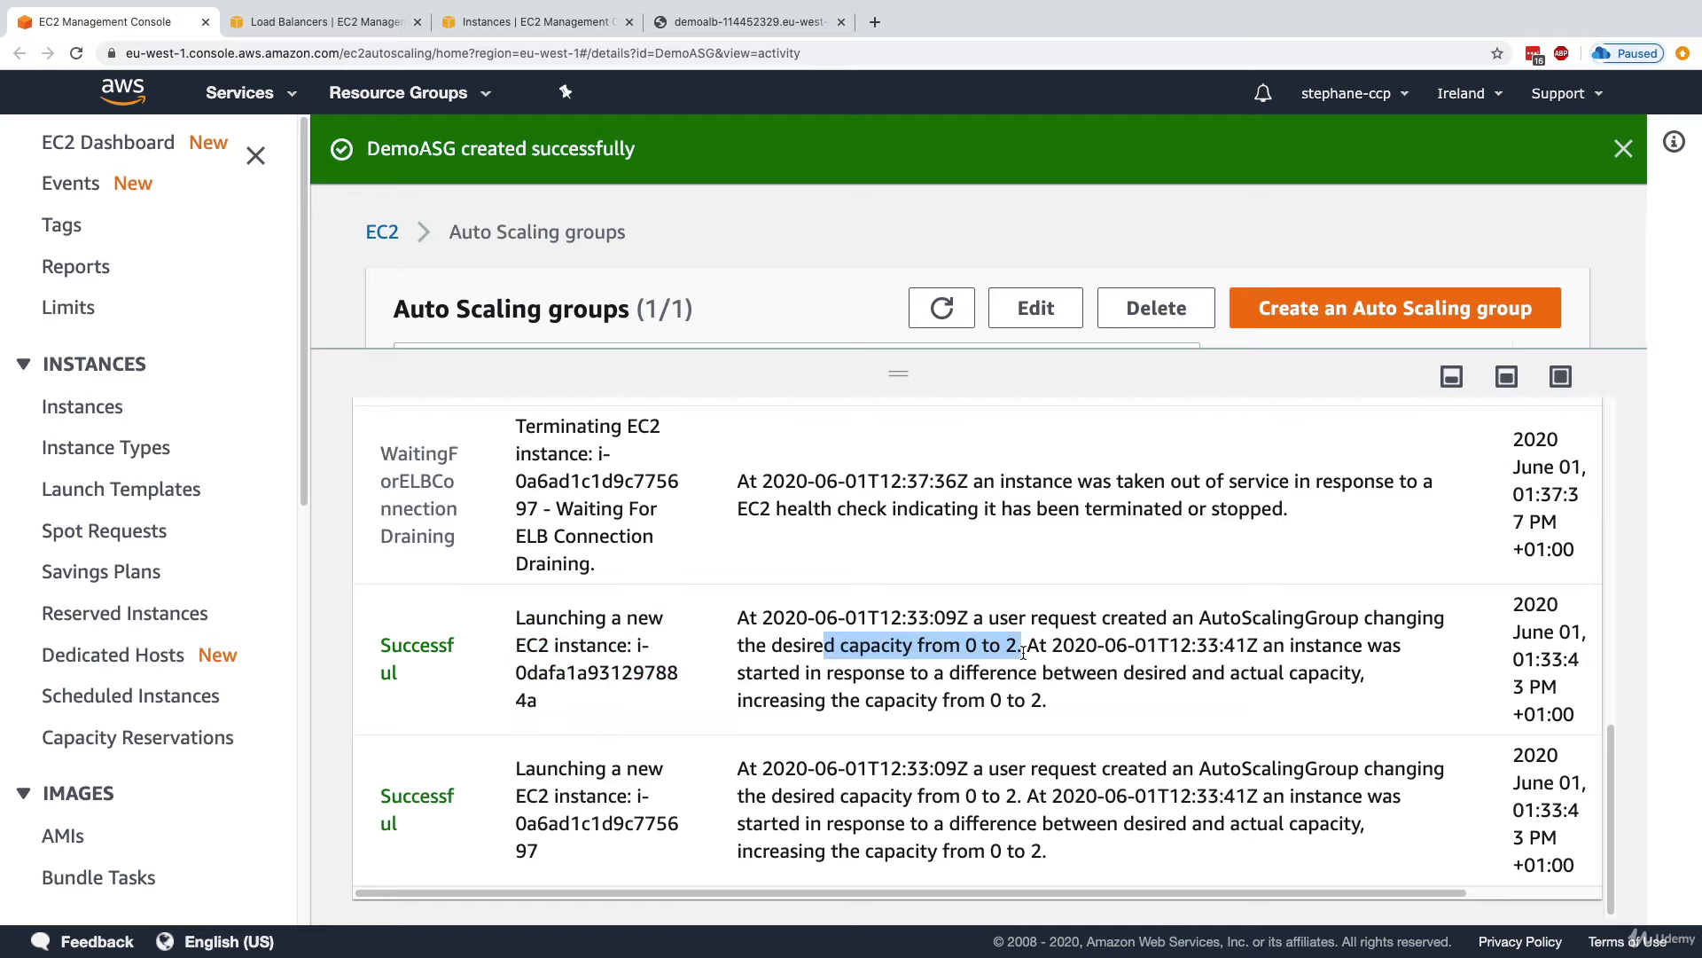
Read the activity history entries for the terminated instance and the launch of its replacement, including their causes.
scroll(848, 592, "up", 1)
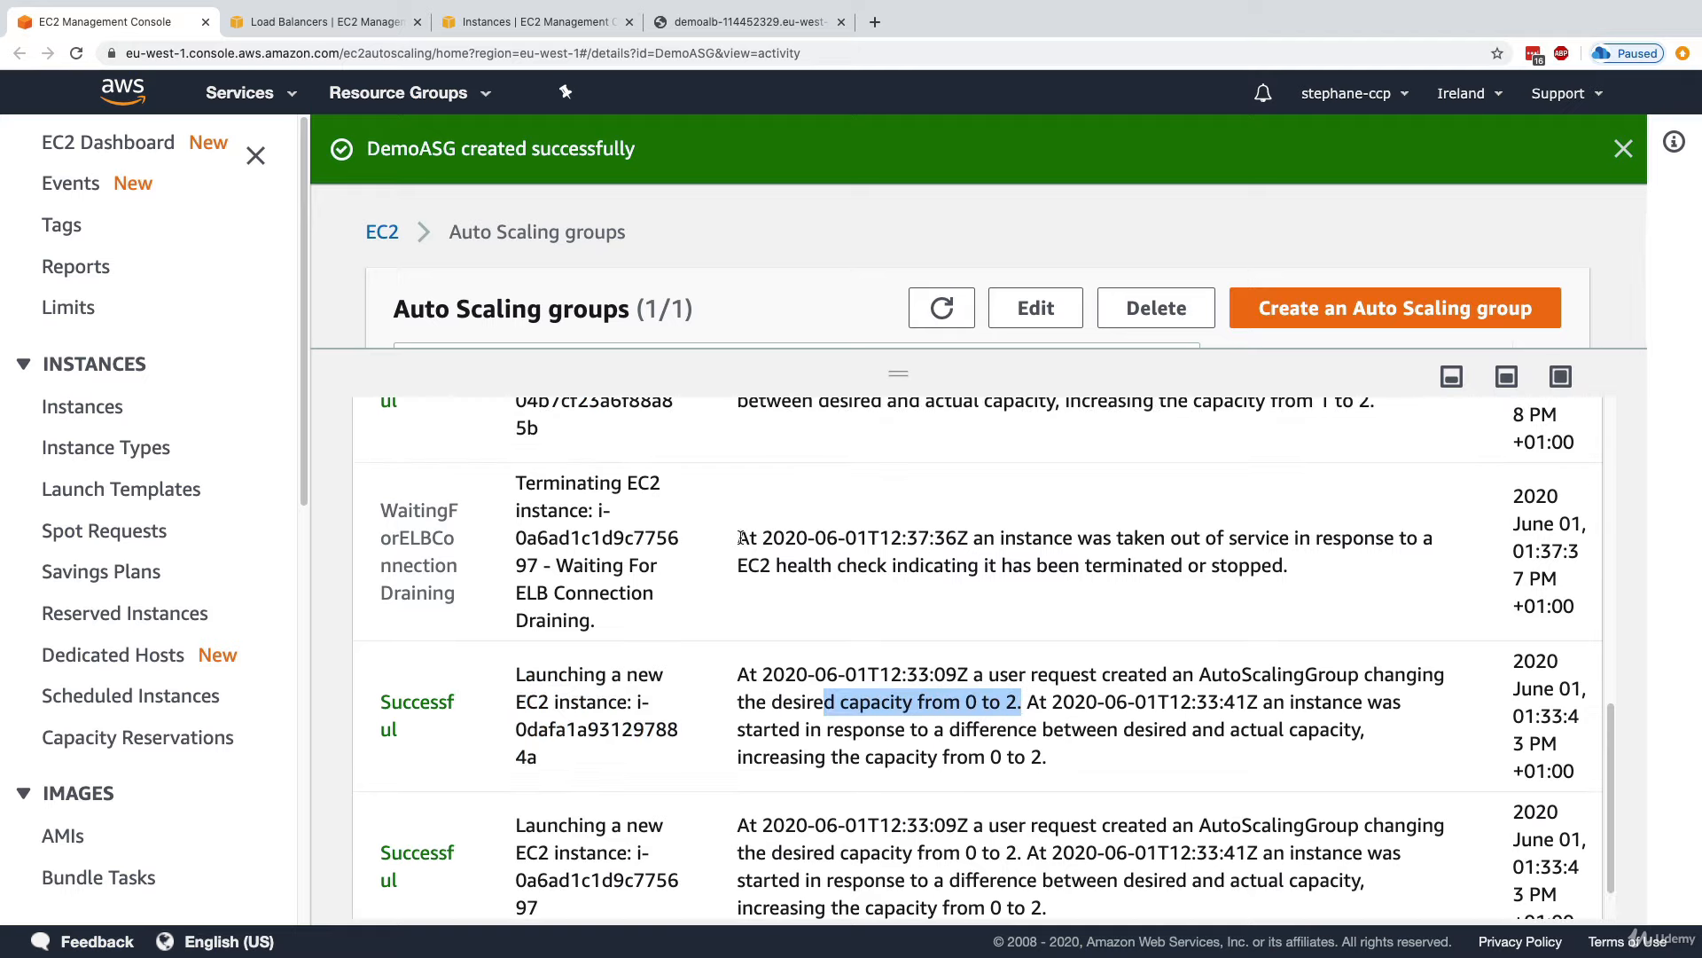
left_click_drag(535, 483, 647, 626)
scroll(768, 651, "up", 1)
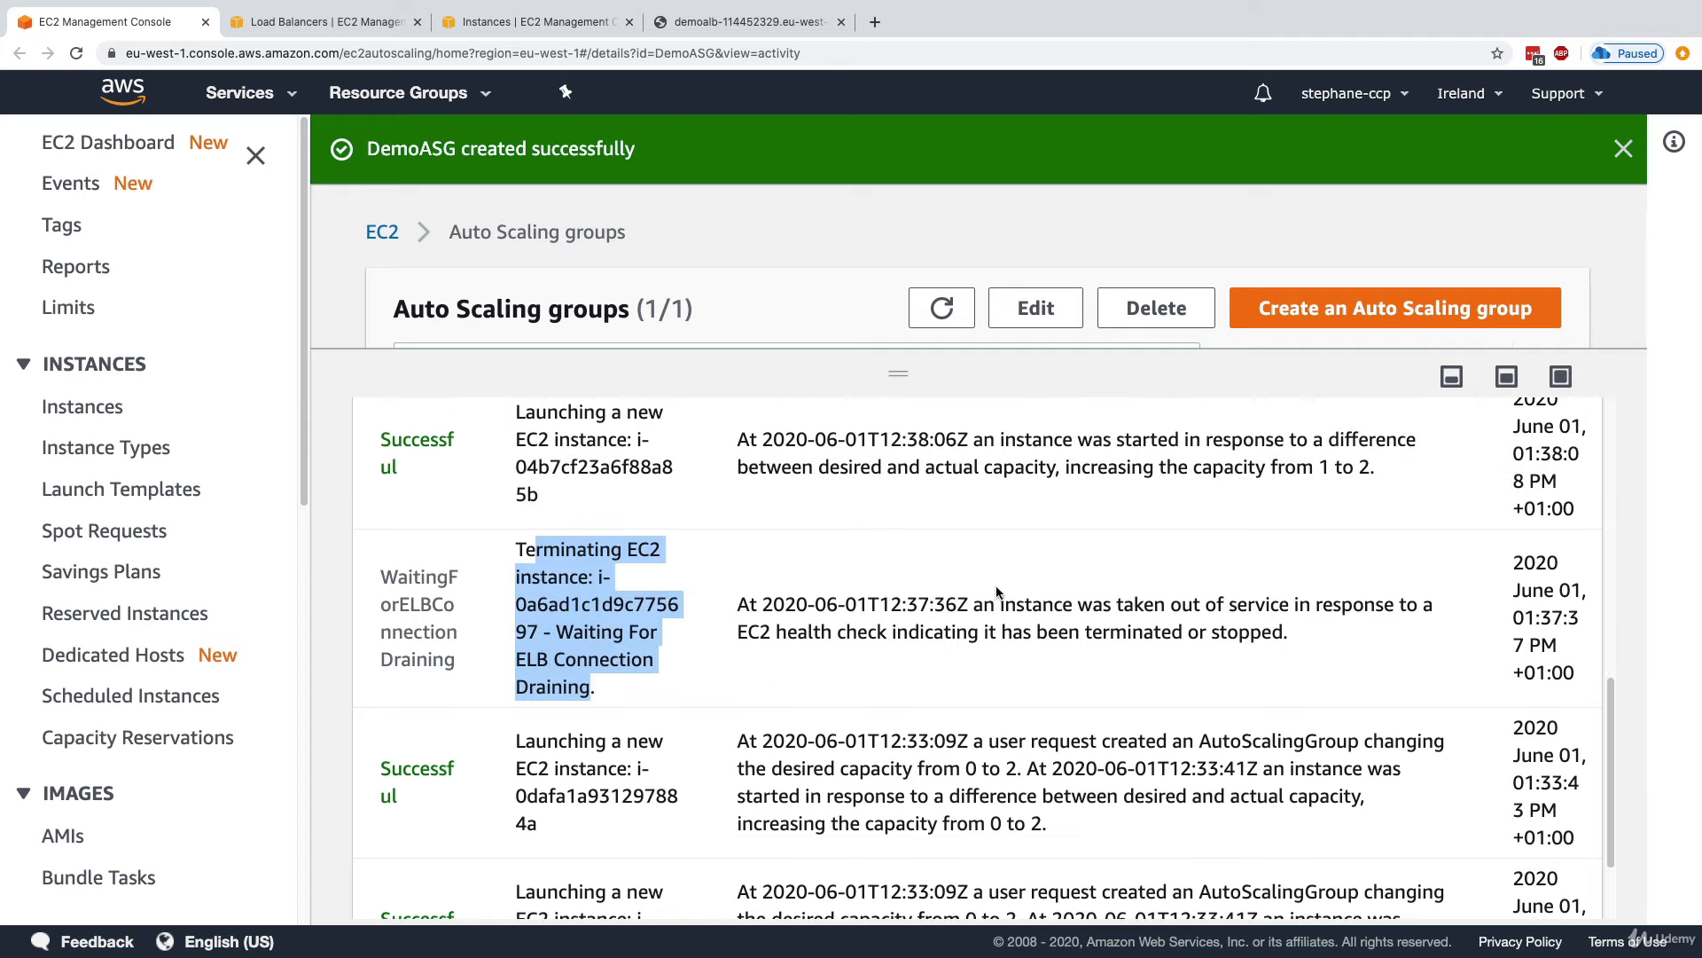
scroll(893, 662, "up", 1)
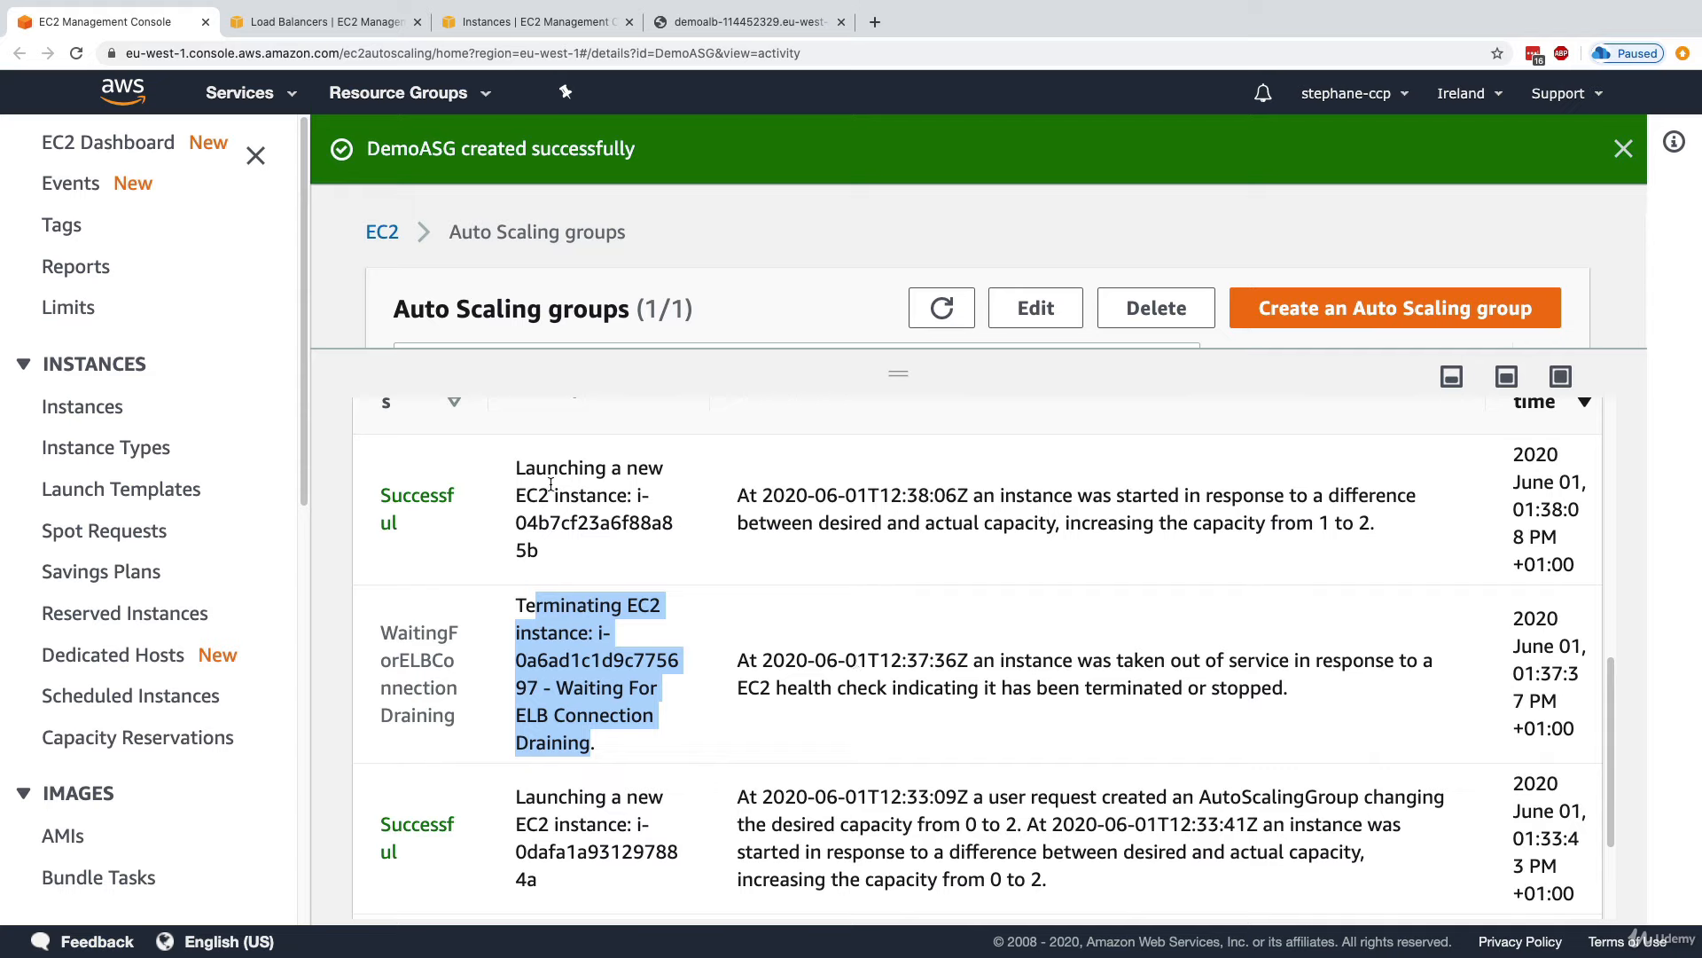
left_click_drag(517, 467, 567, 558)
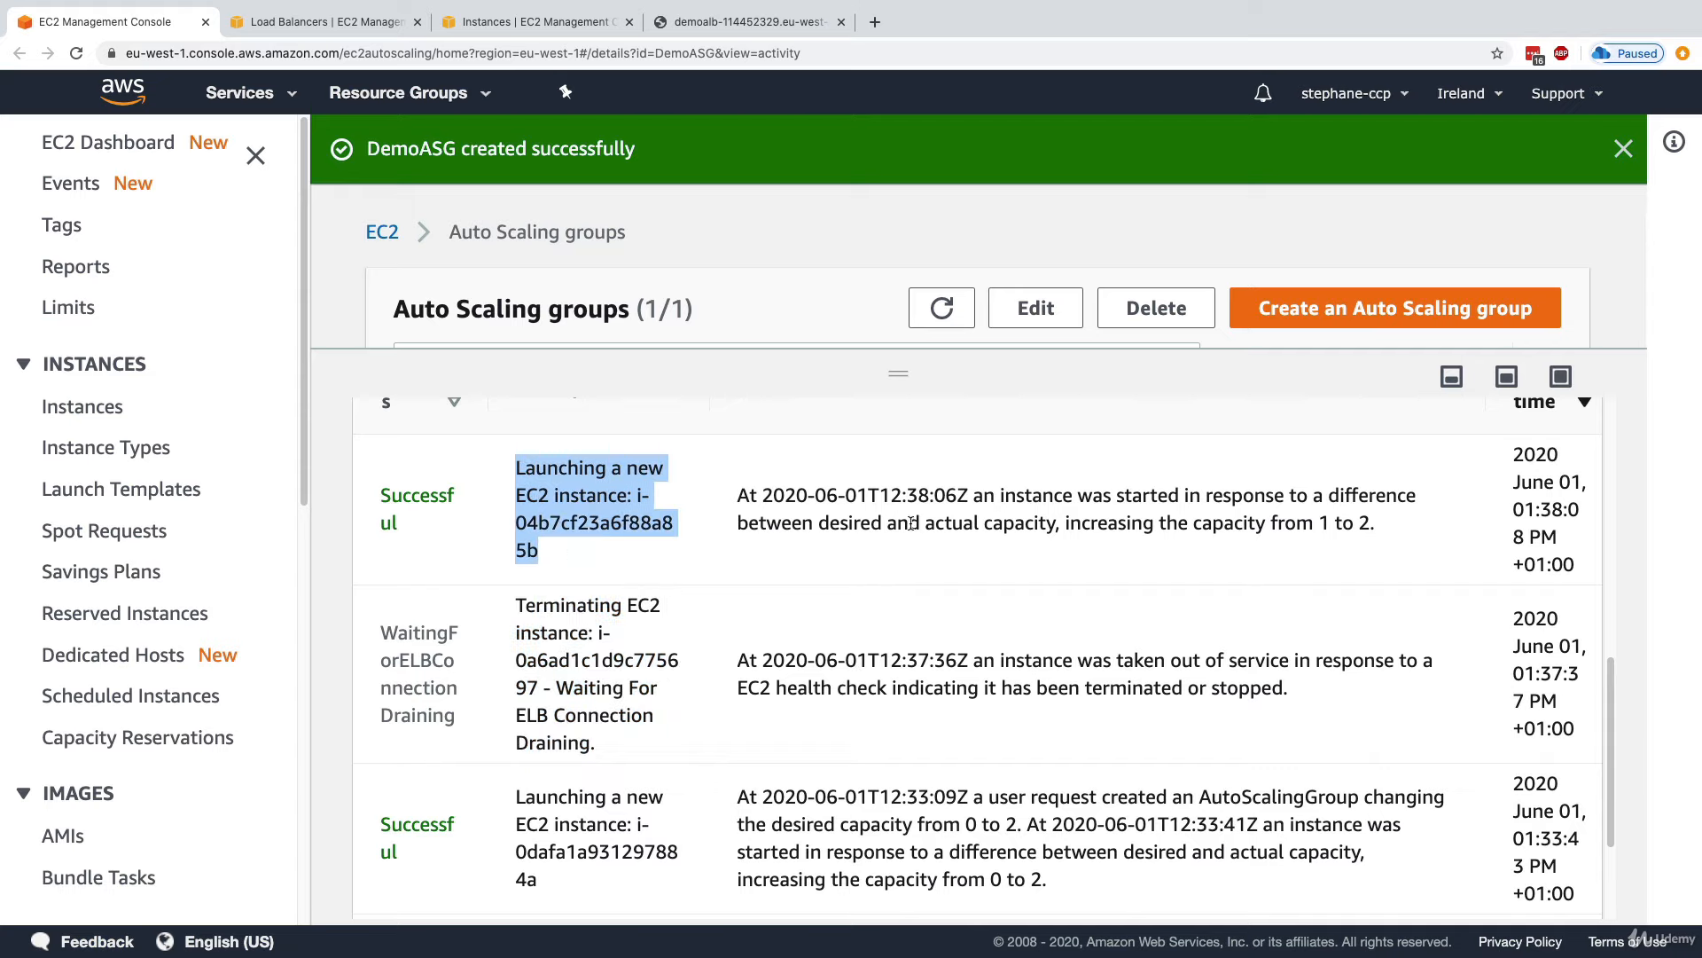
left_click(1065, 522)
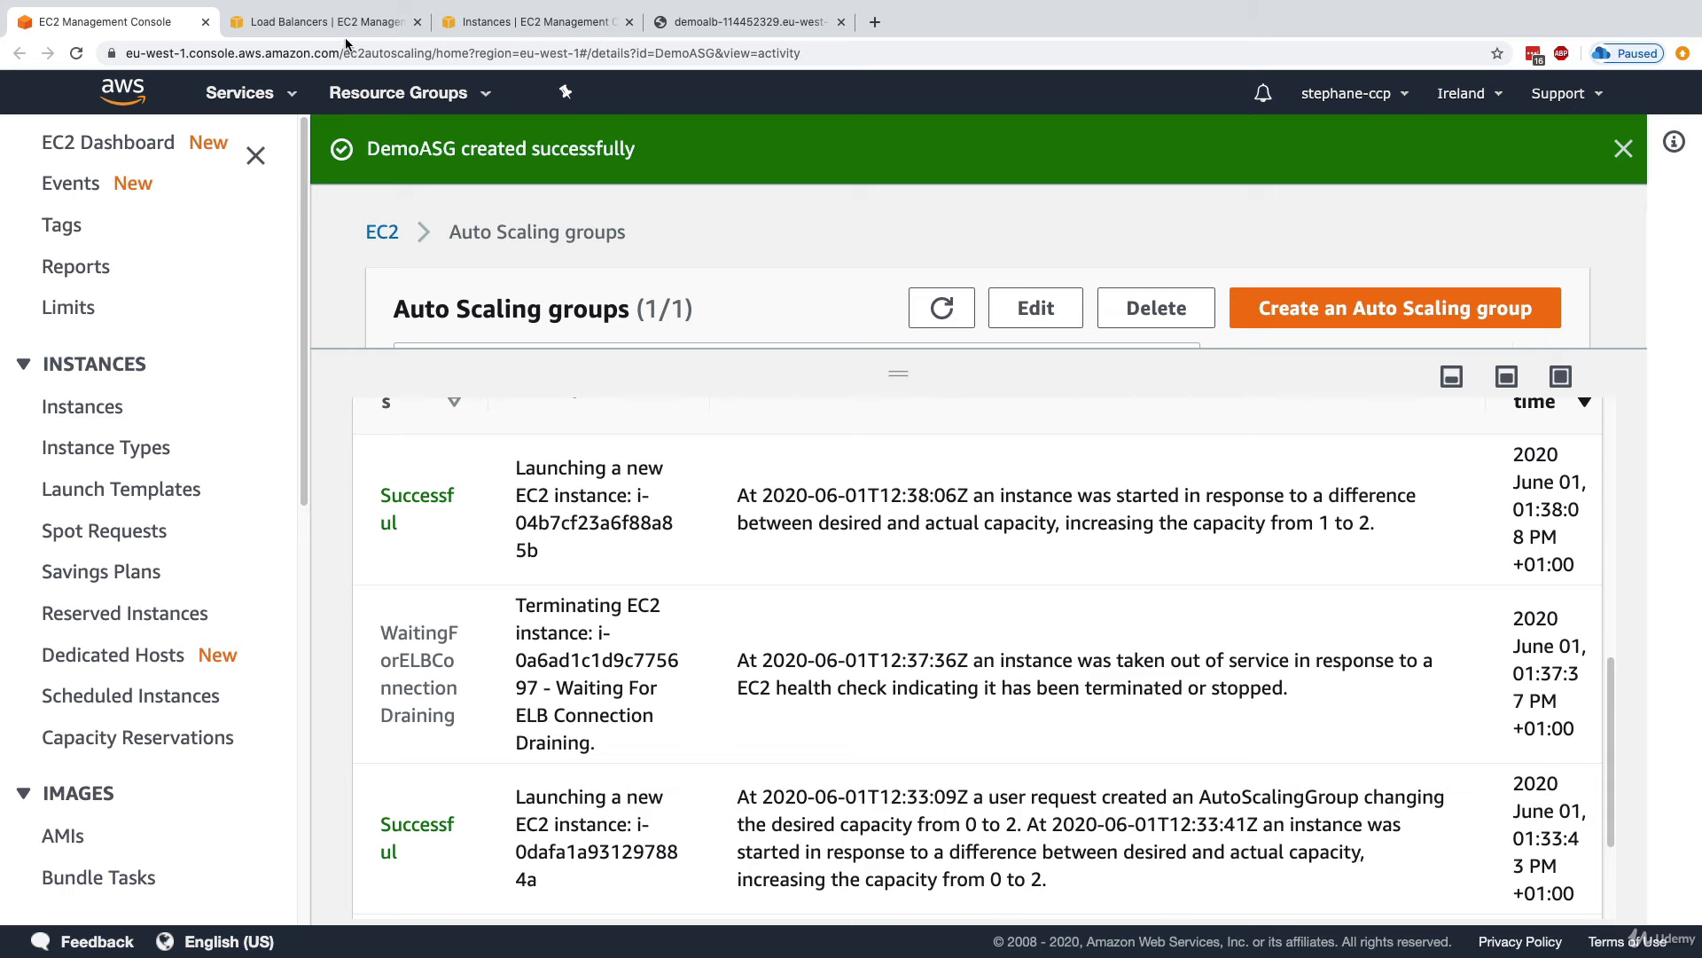
Refresh the list of all EC2 instances and check the DemoASG instances' lifecycle states, widening the Lifecycle column to show full values.
left_click(463, 24)
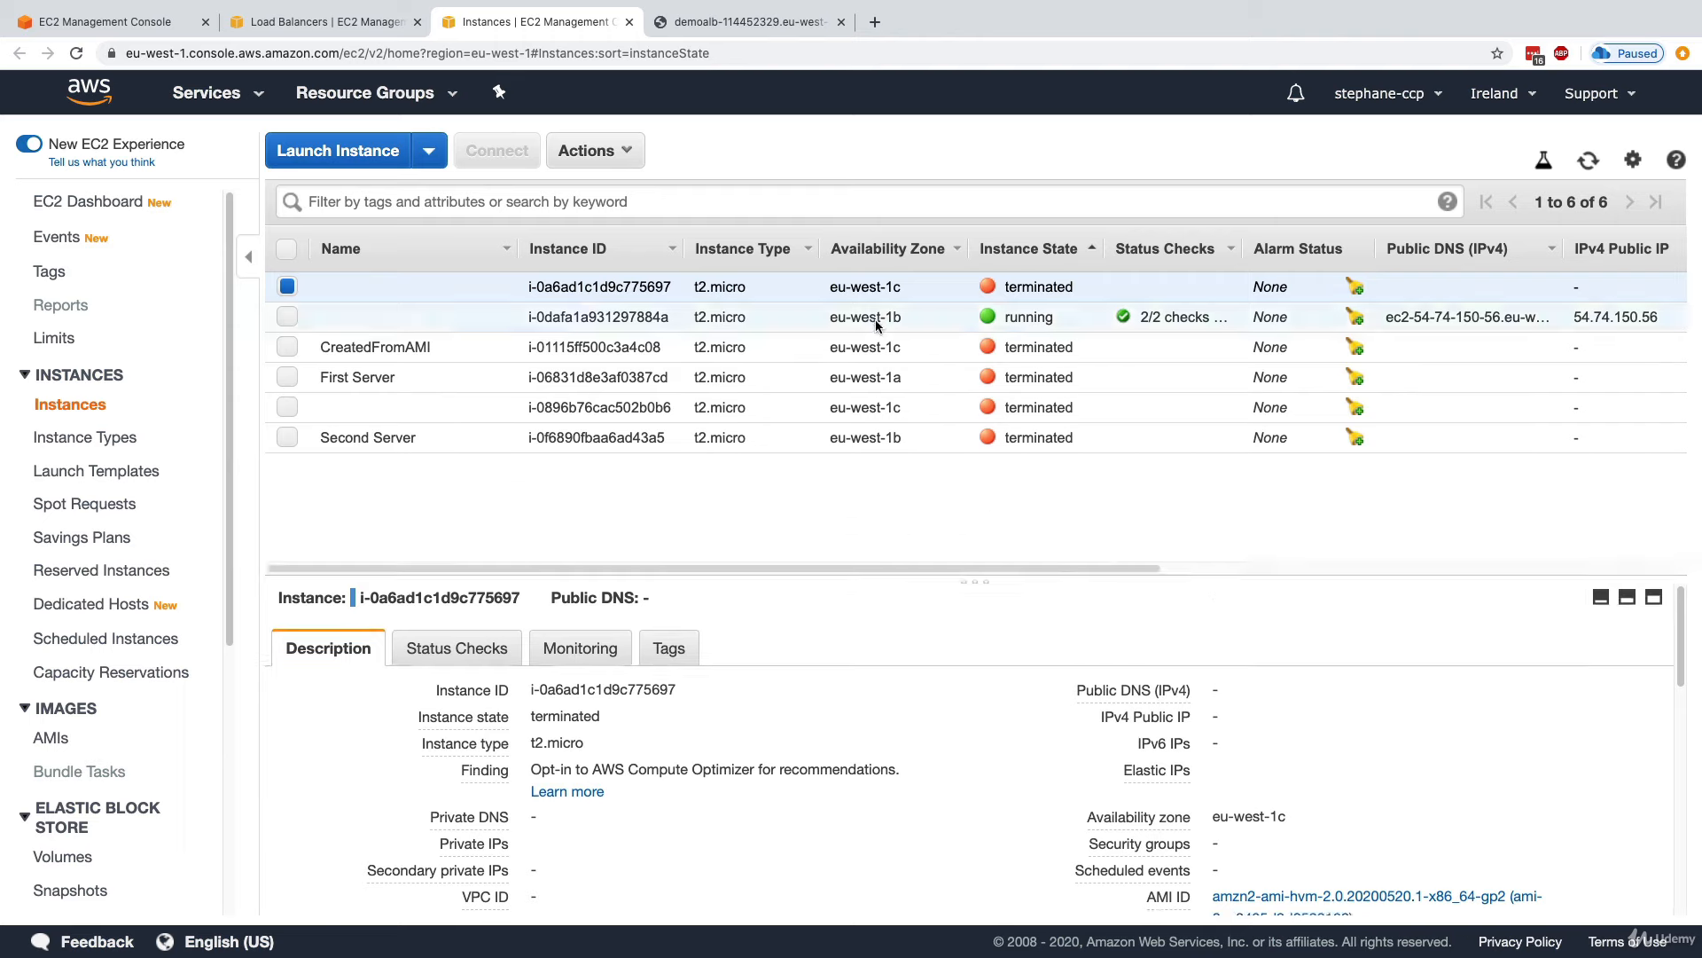
left_click(1588, 160)
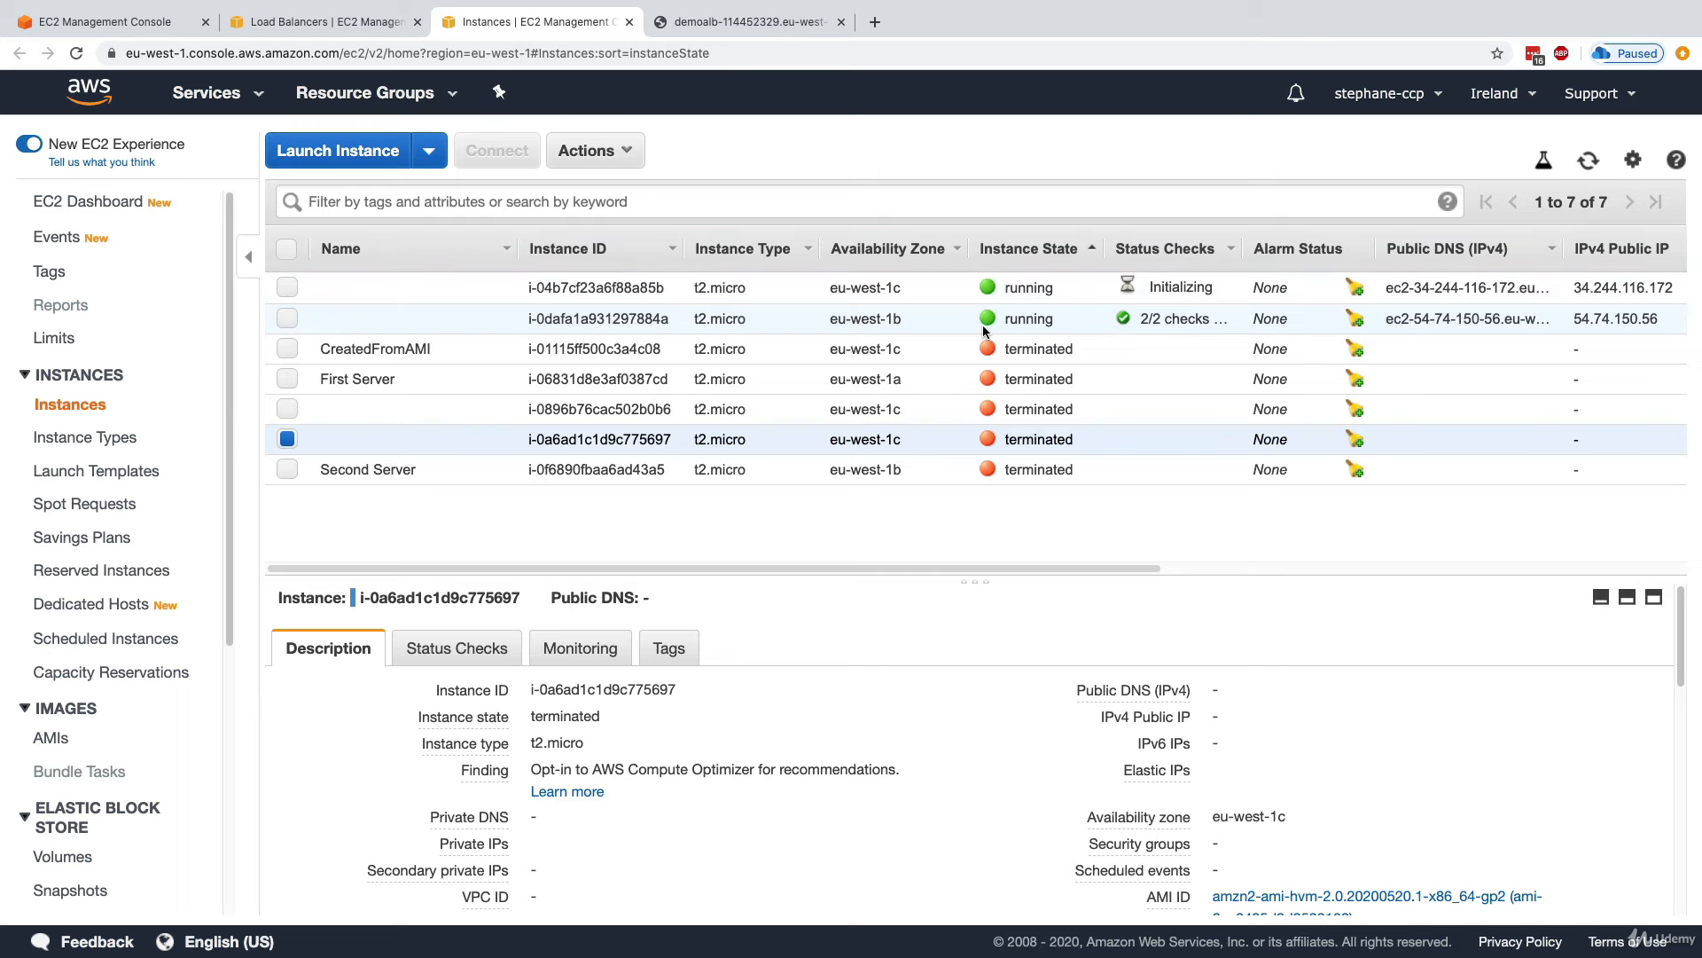
left_click(153, 31)
scroll(1044, 605, "up", 10)
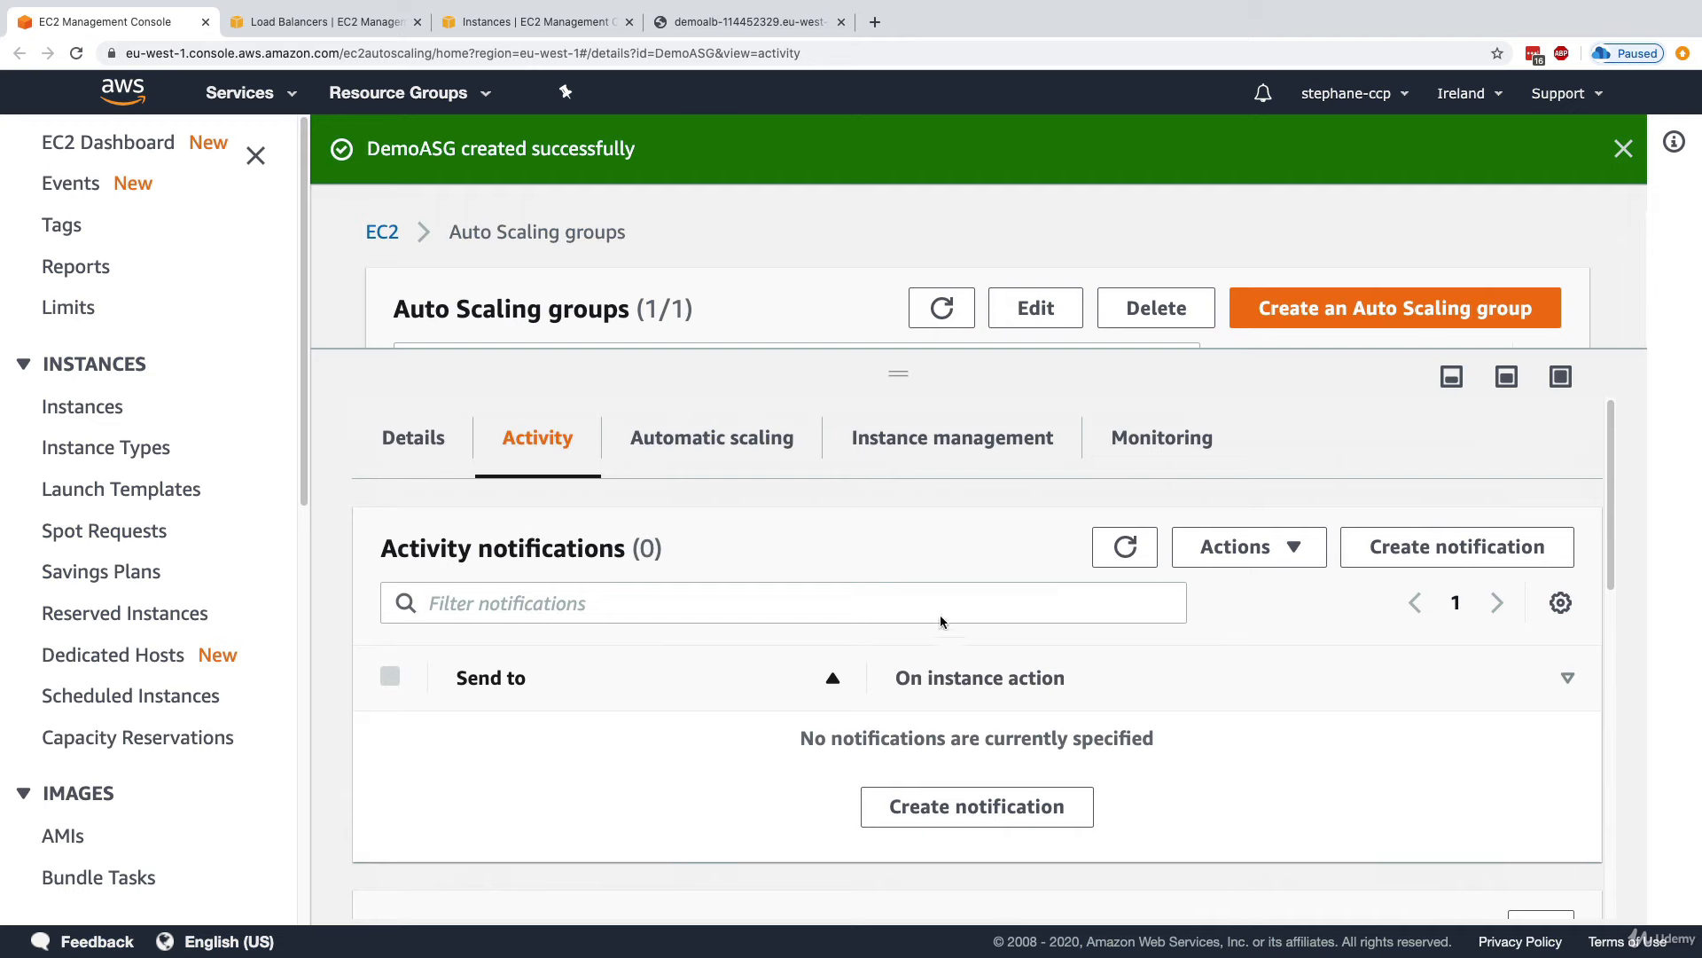
left_click(886, 443)
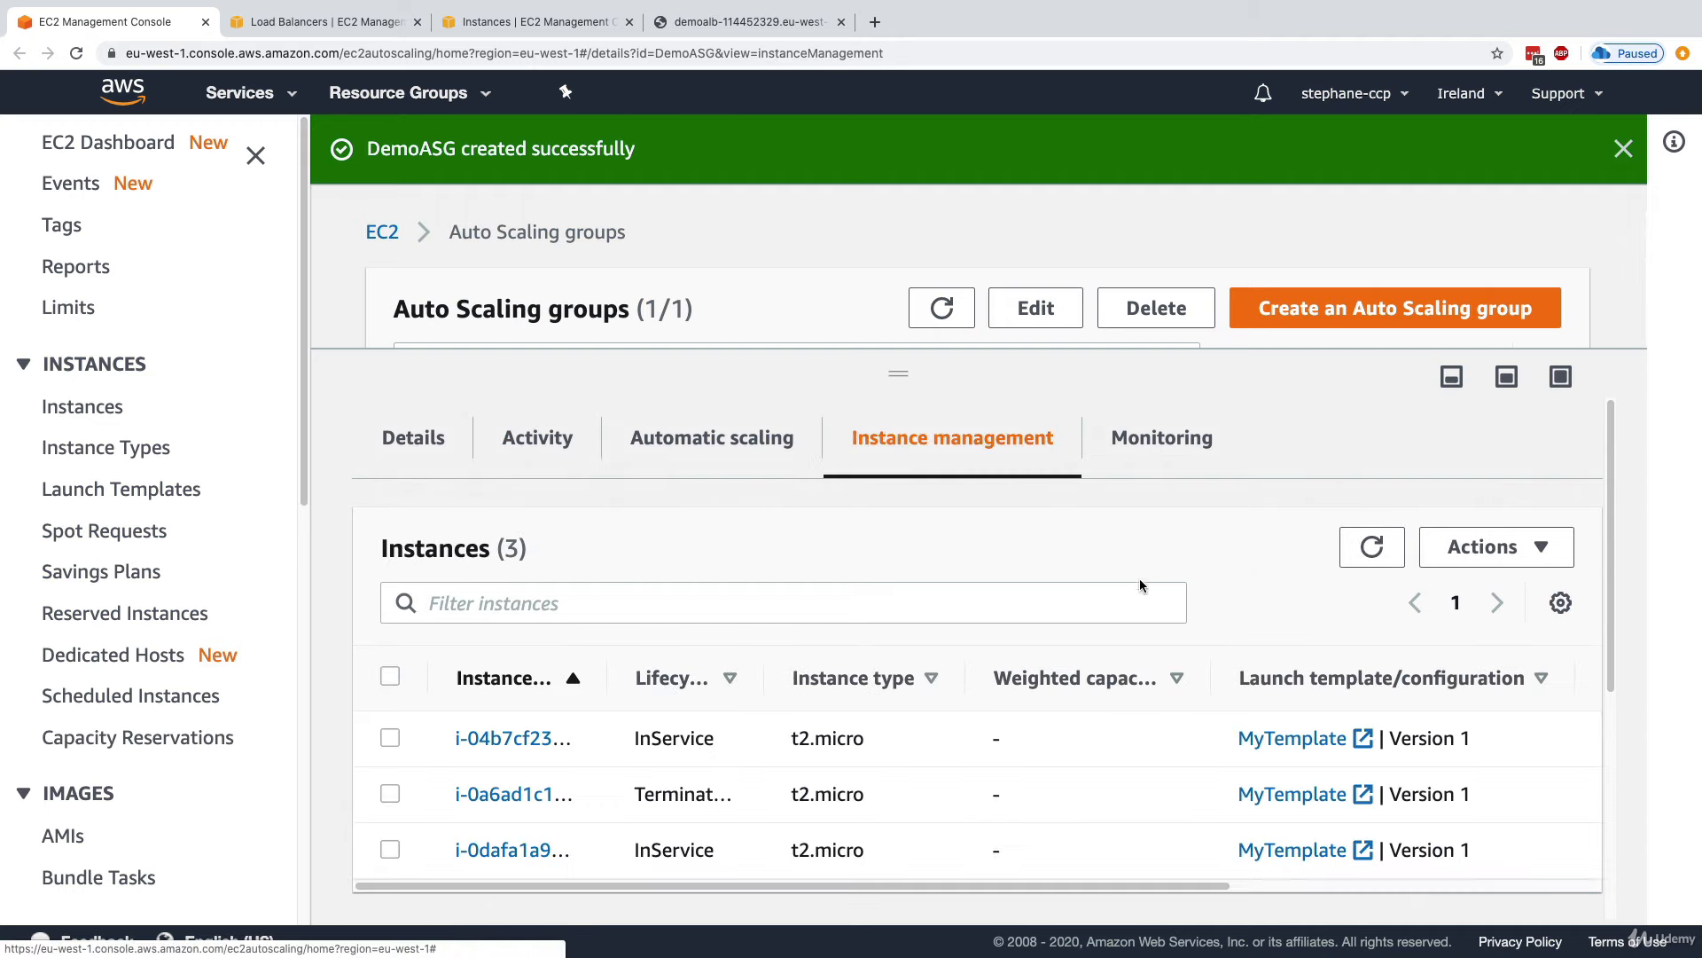
left_click_drag(758, 681, 887, 701)
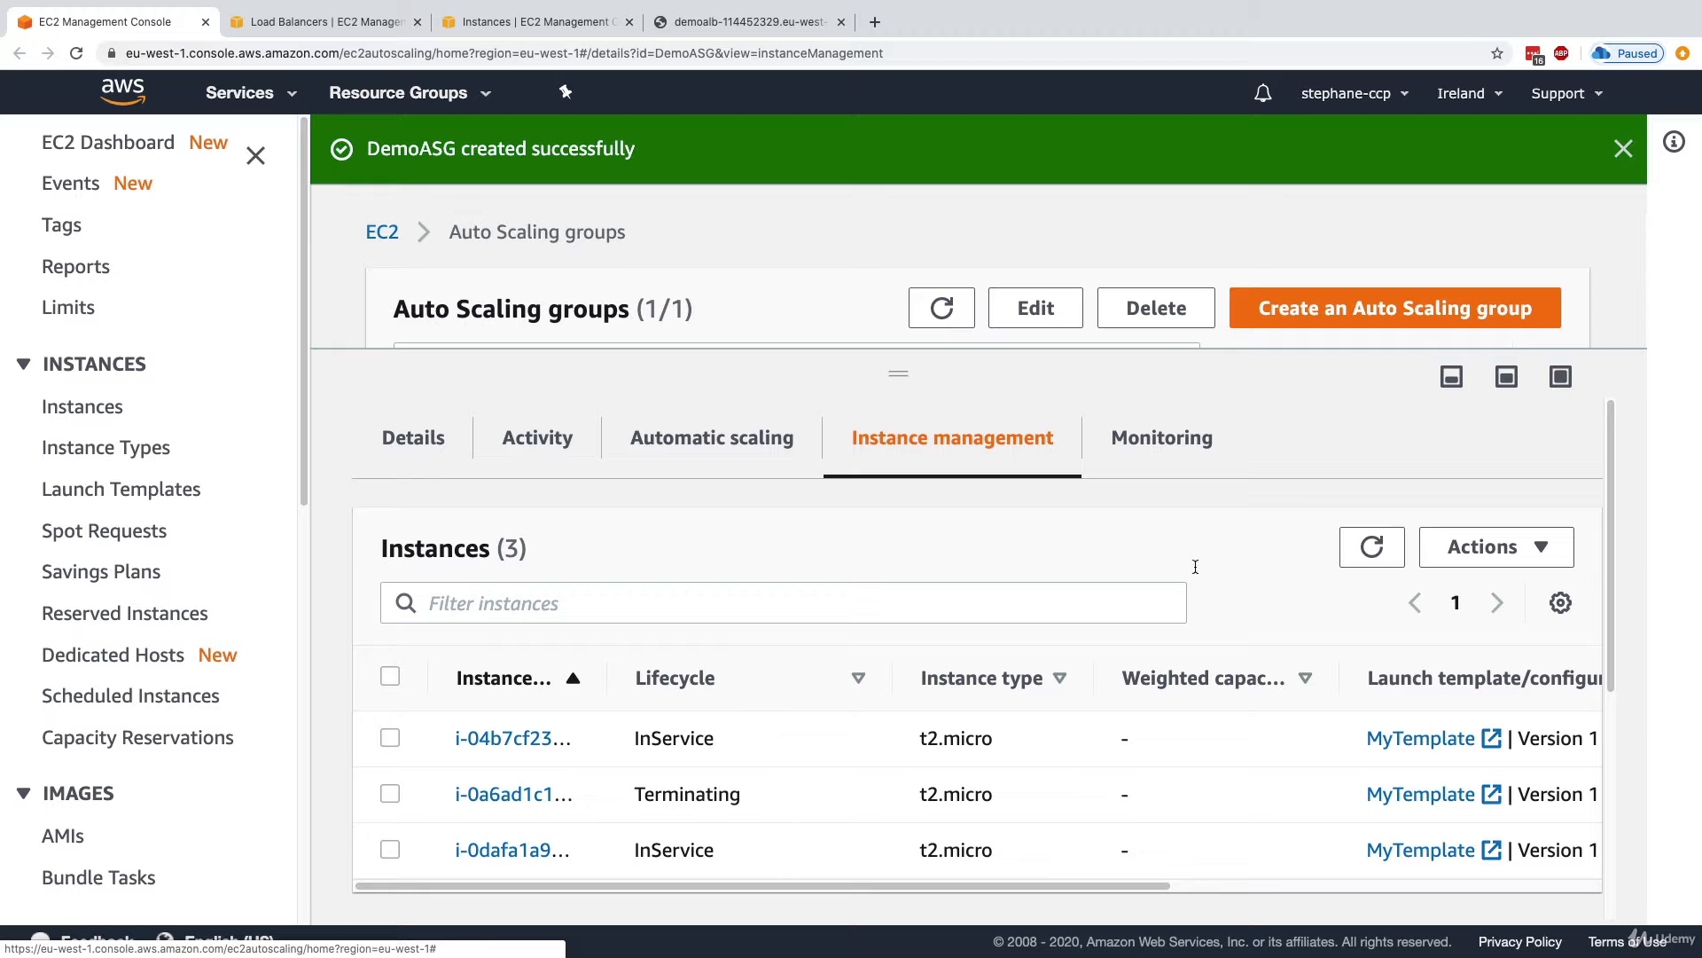
left_click(1349, 564)
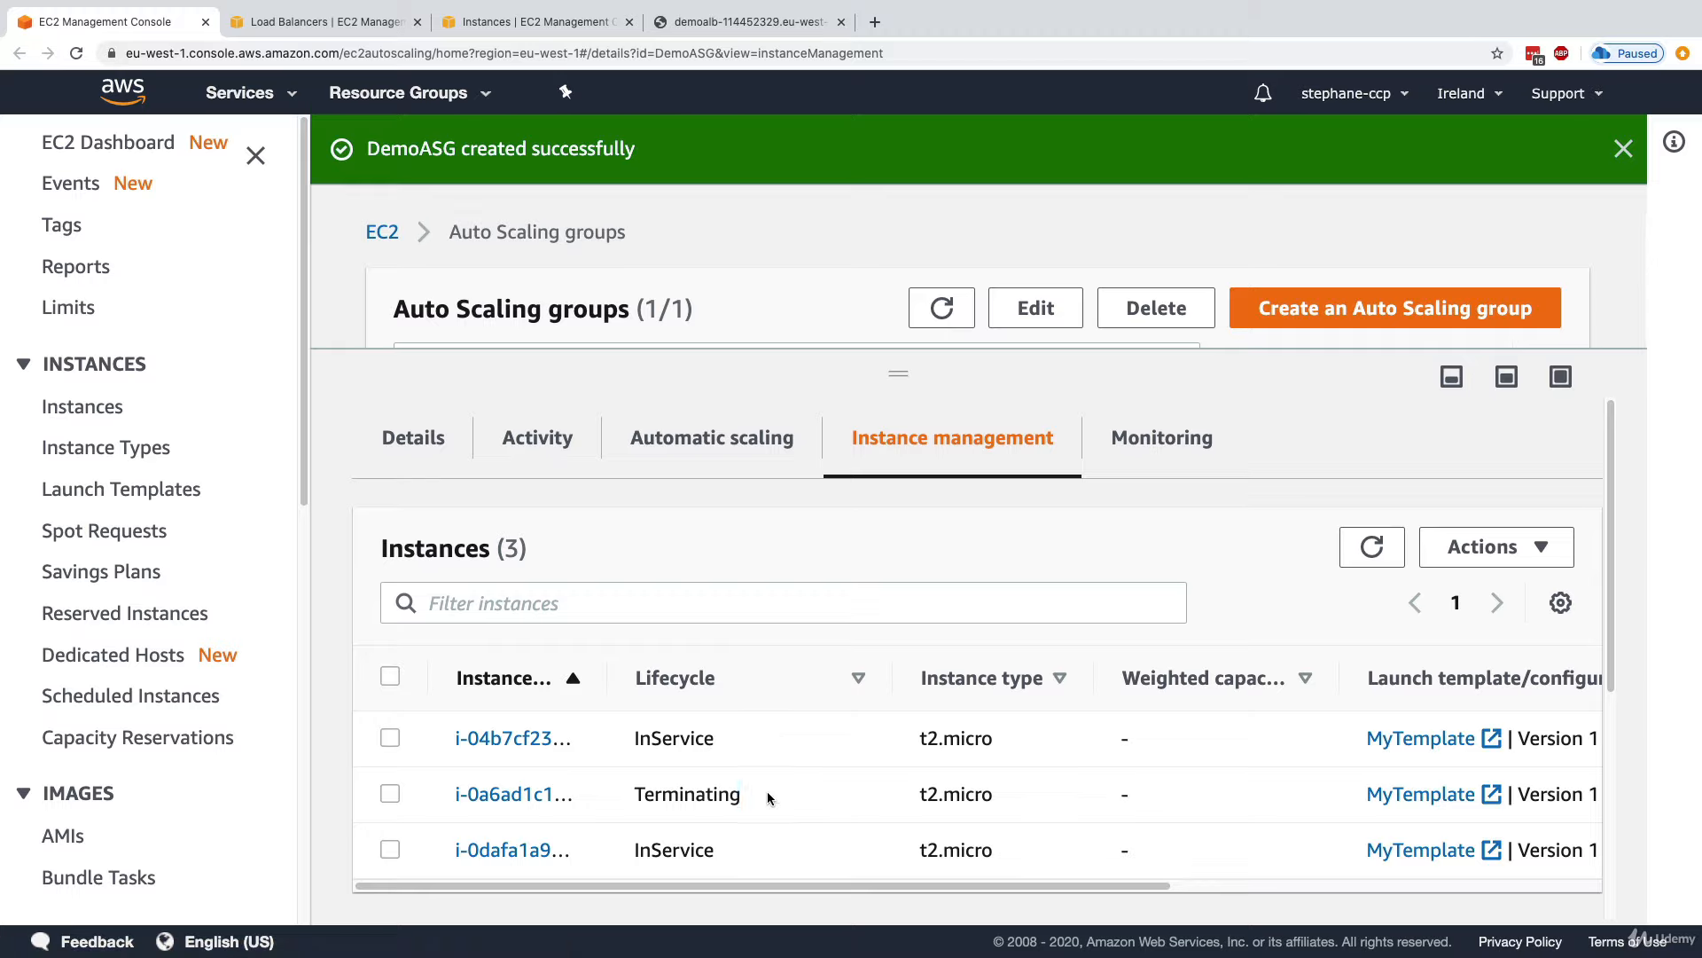
Return to the DemoALB web page and reload it repeatedly to check that the replacement instance serves requests.
left_click(749, 21)
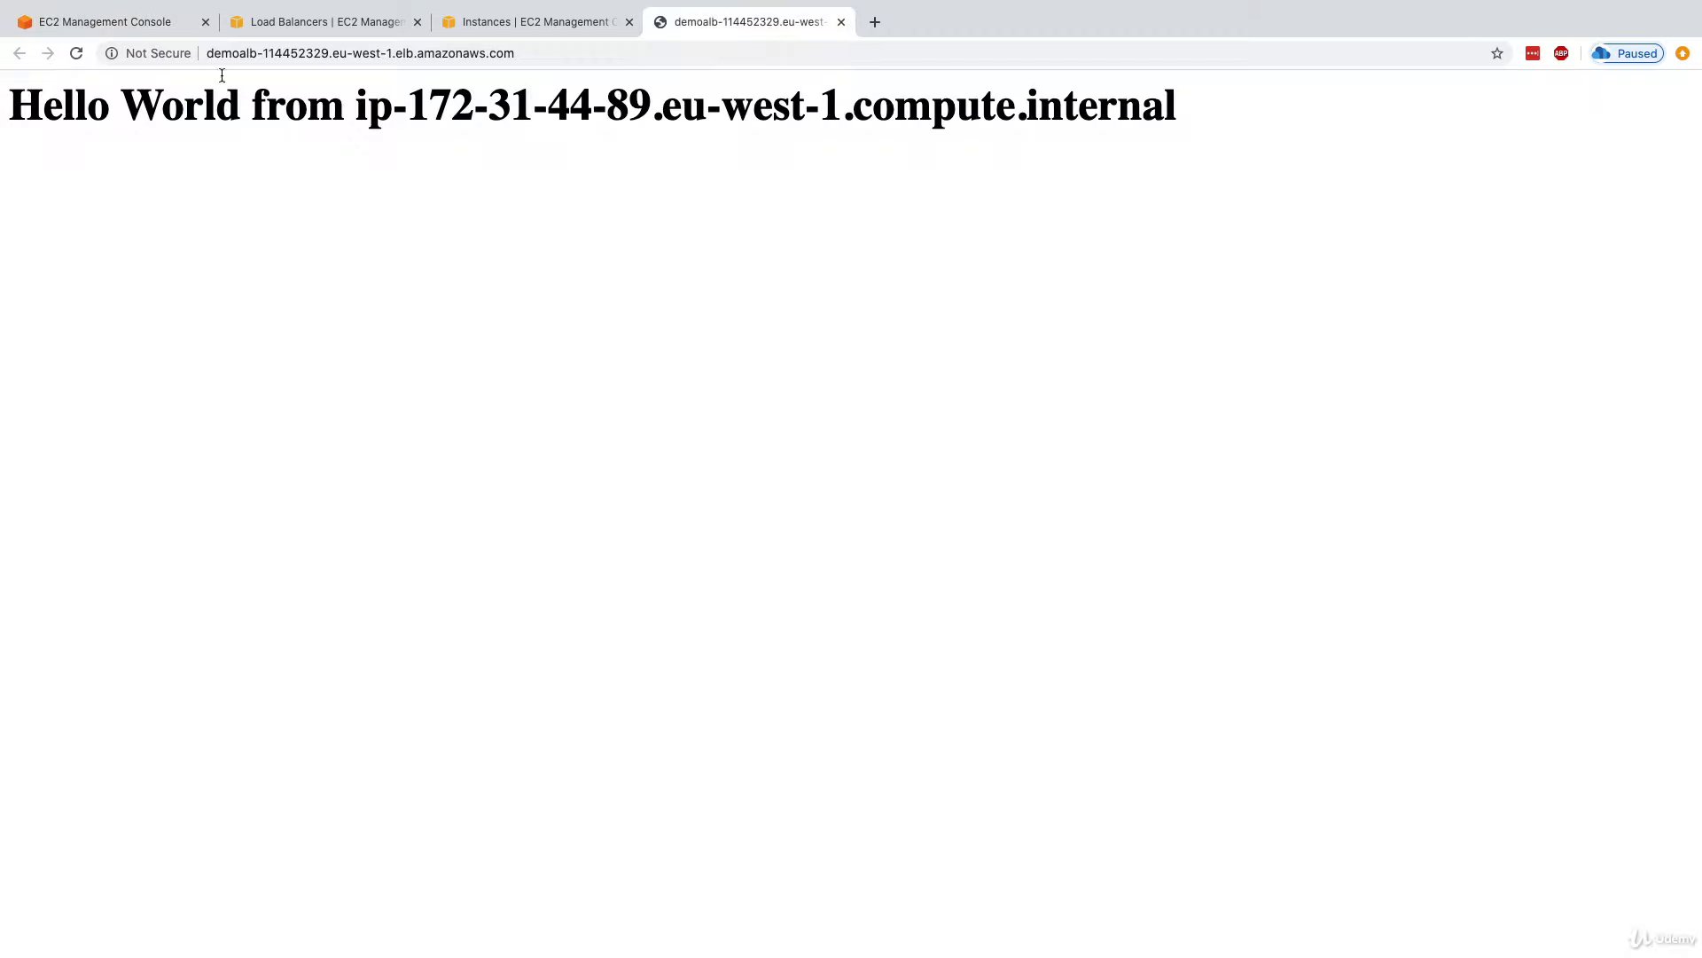
left_click(76, 53)
left_click(76, 53)
left_click(77, 53)
left_click(76, 53)
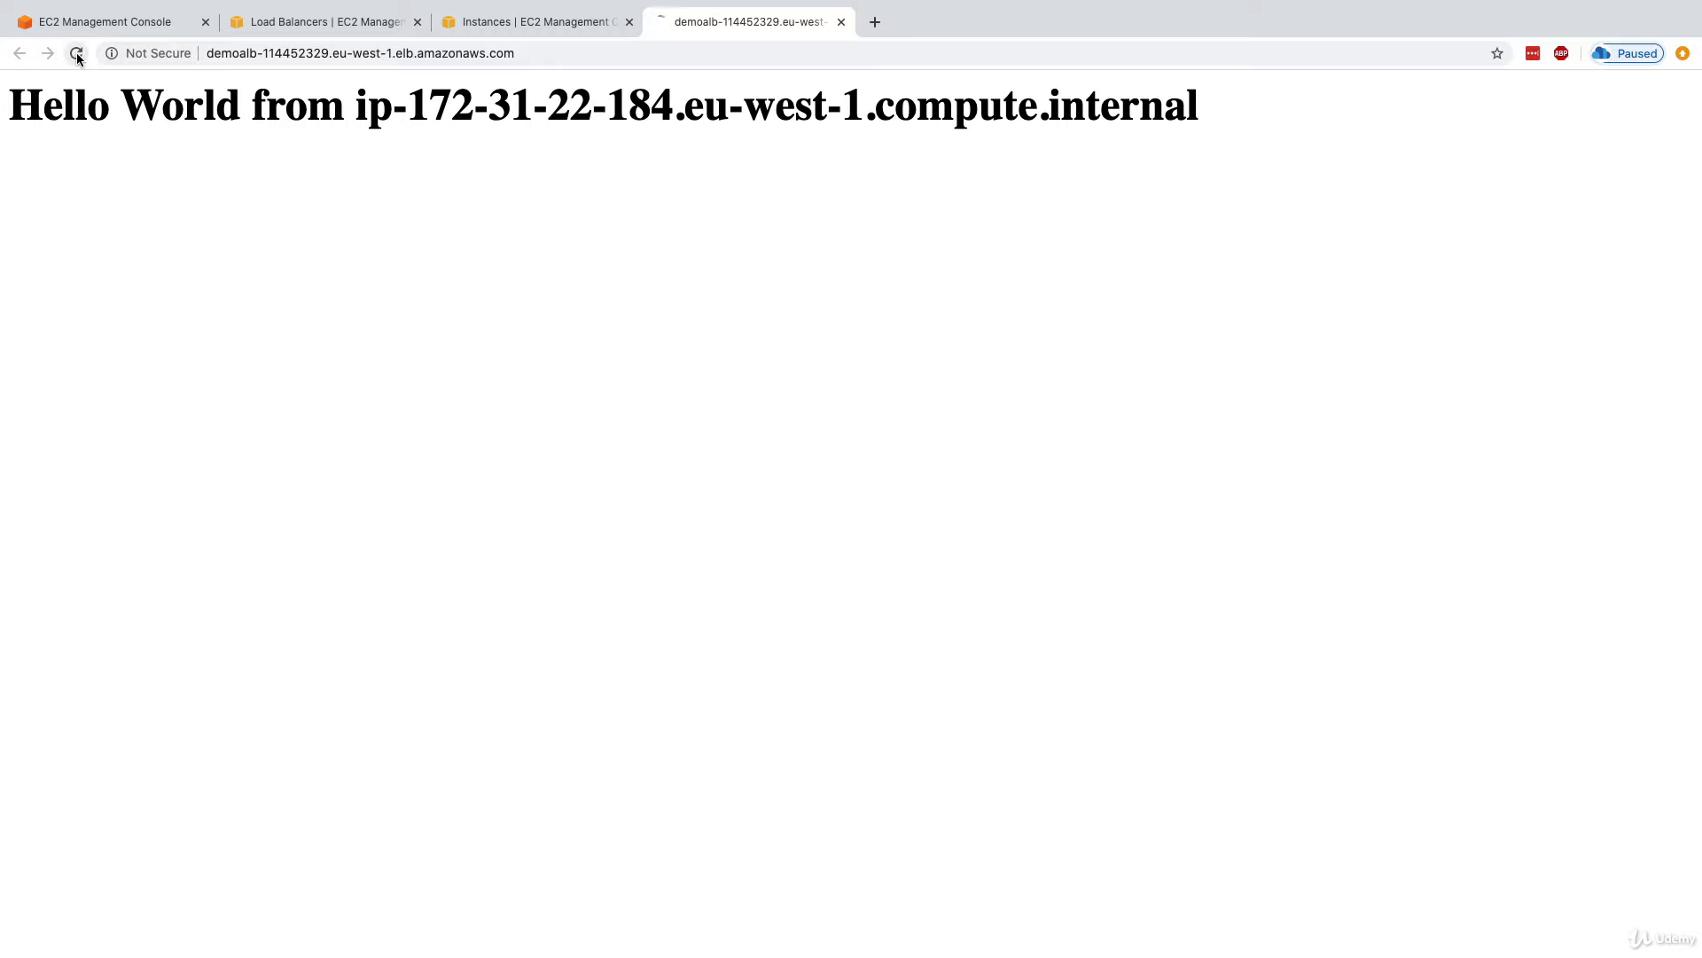
left_click(76, 53)
left_click(76, 53)
left_click(76, 53)
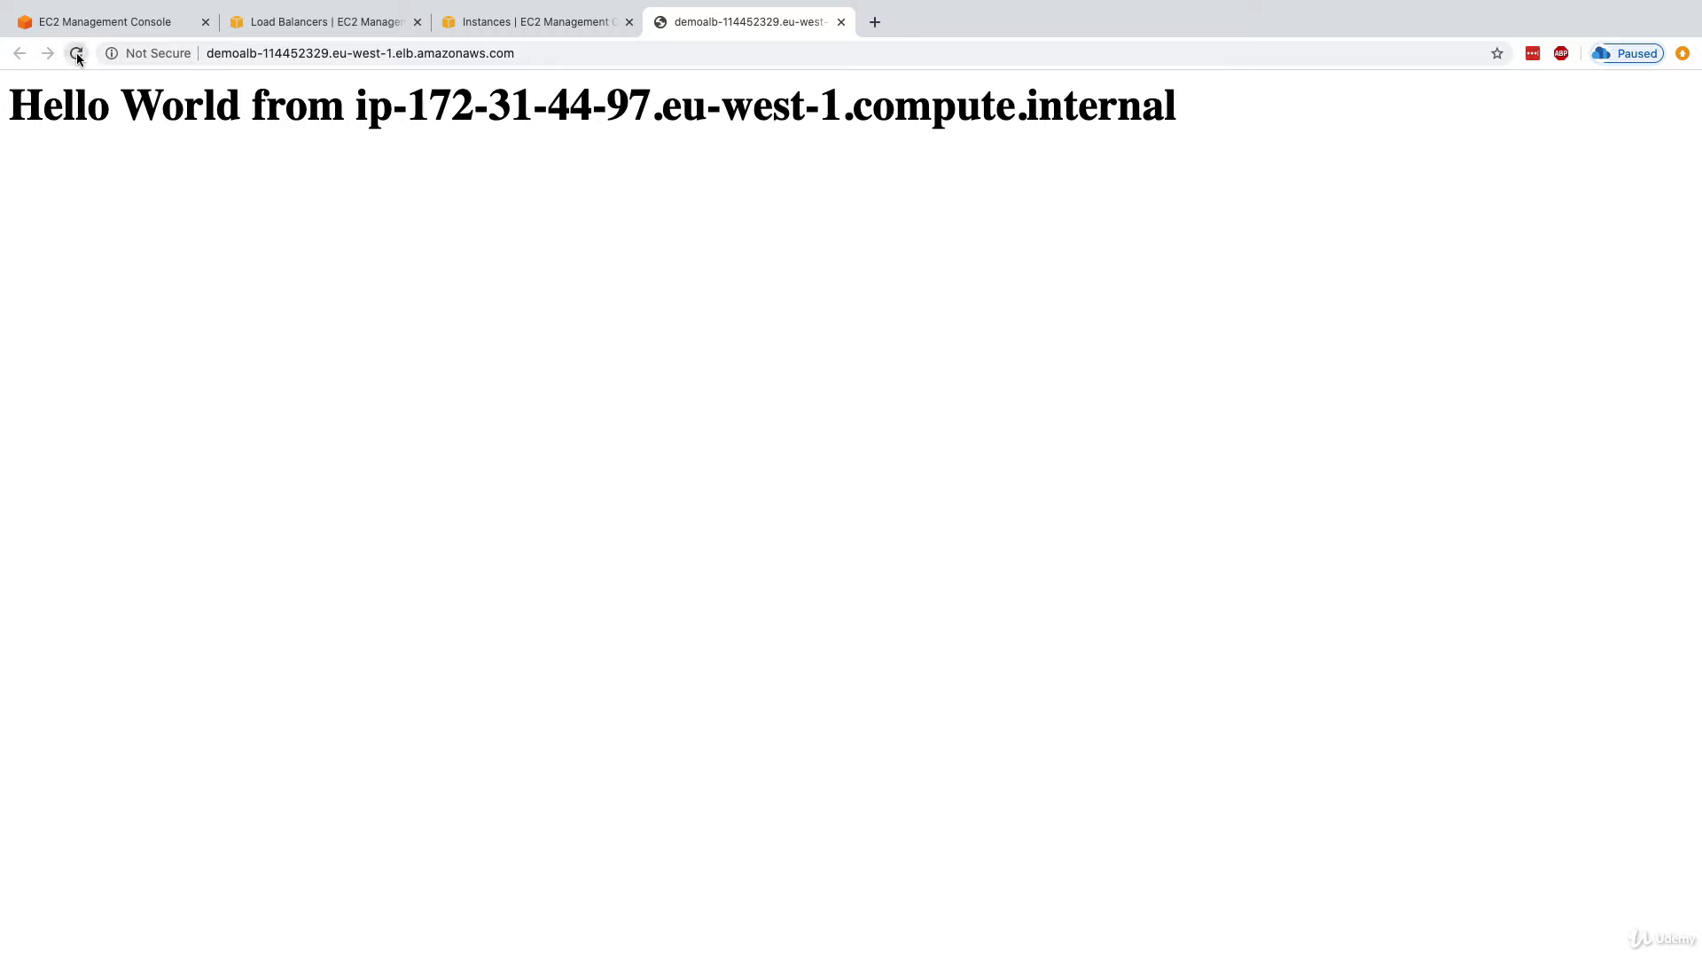
Reload the DemoALB web page twice more to check its responses, and review the states in the EC2 instance list.
left_click(76, 53)
left_click(76, 53)
left_click(521, 23)
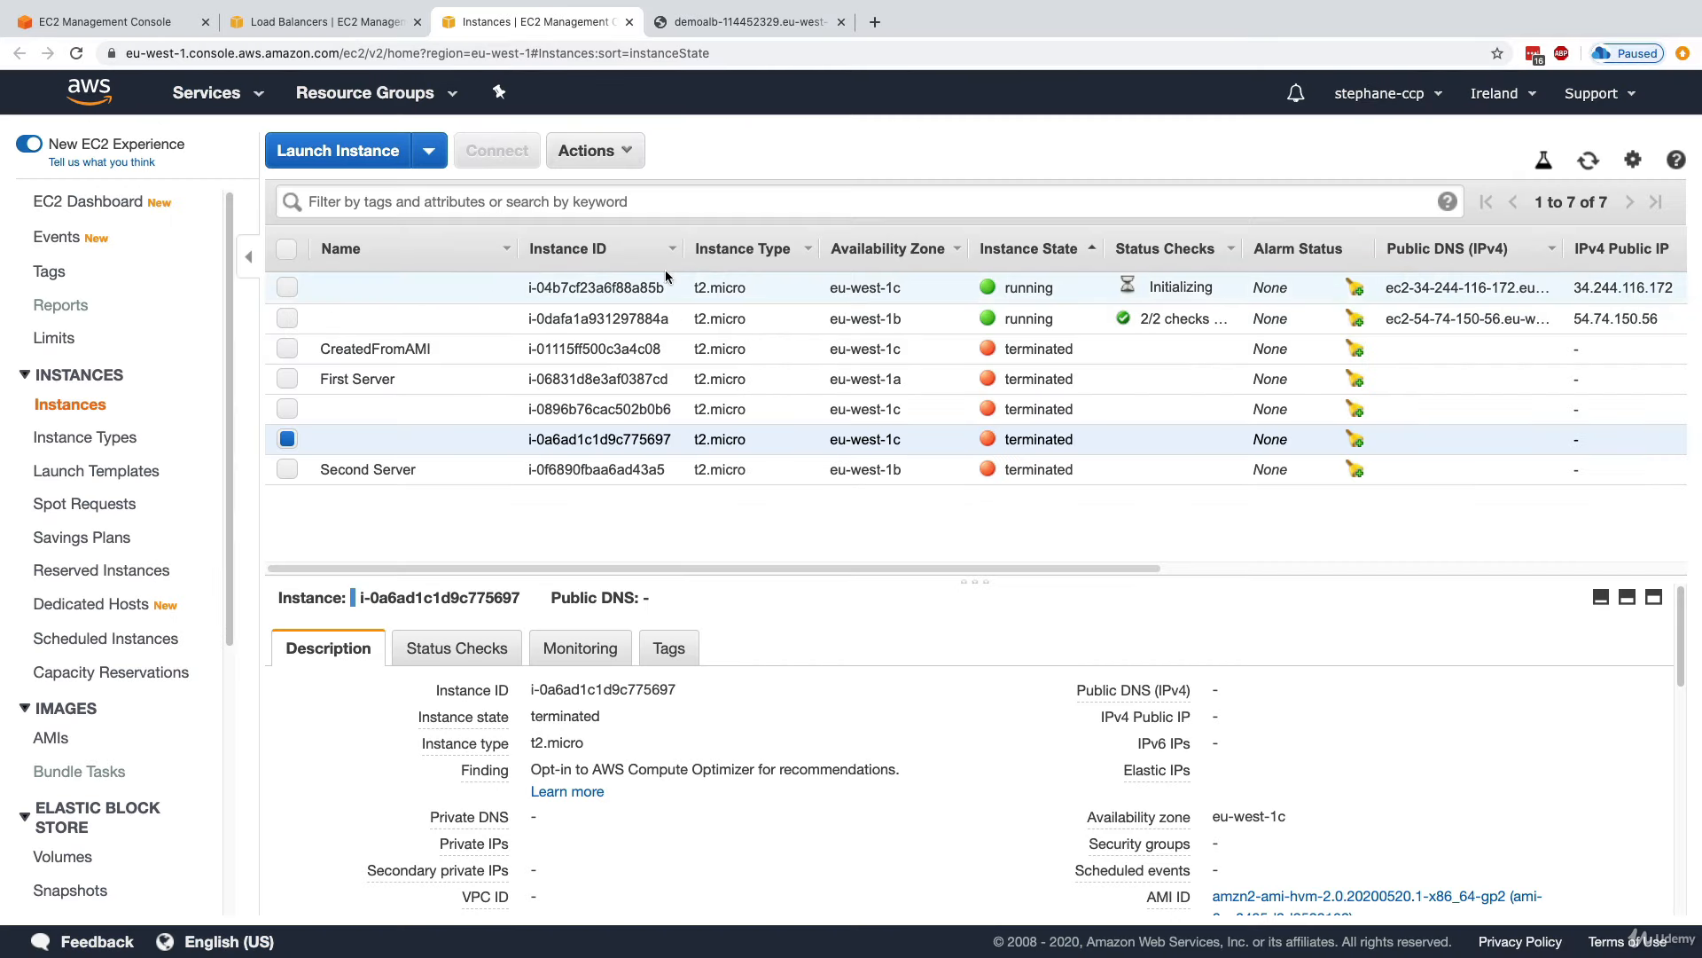
Return to the Auto Scaling groups page, check the DemoASG listing, and show its group details in an enlarged pane.
left_click(124, 22)
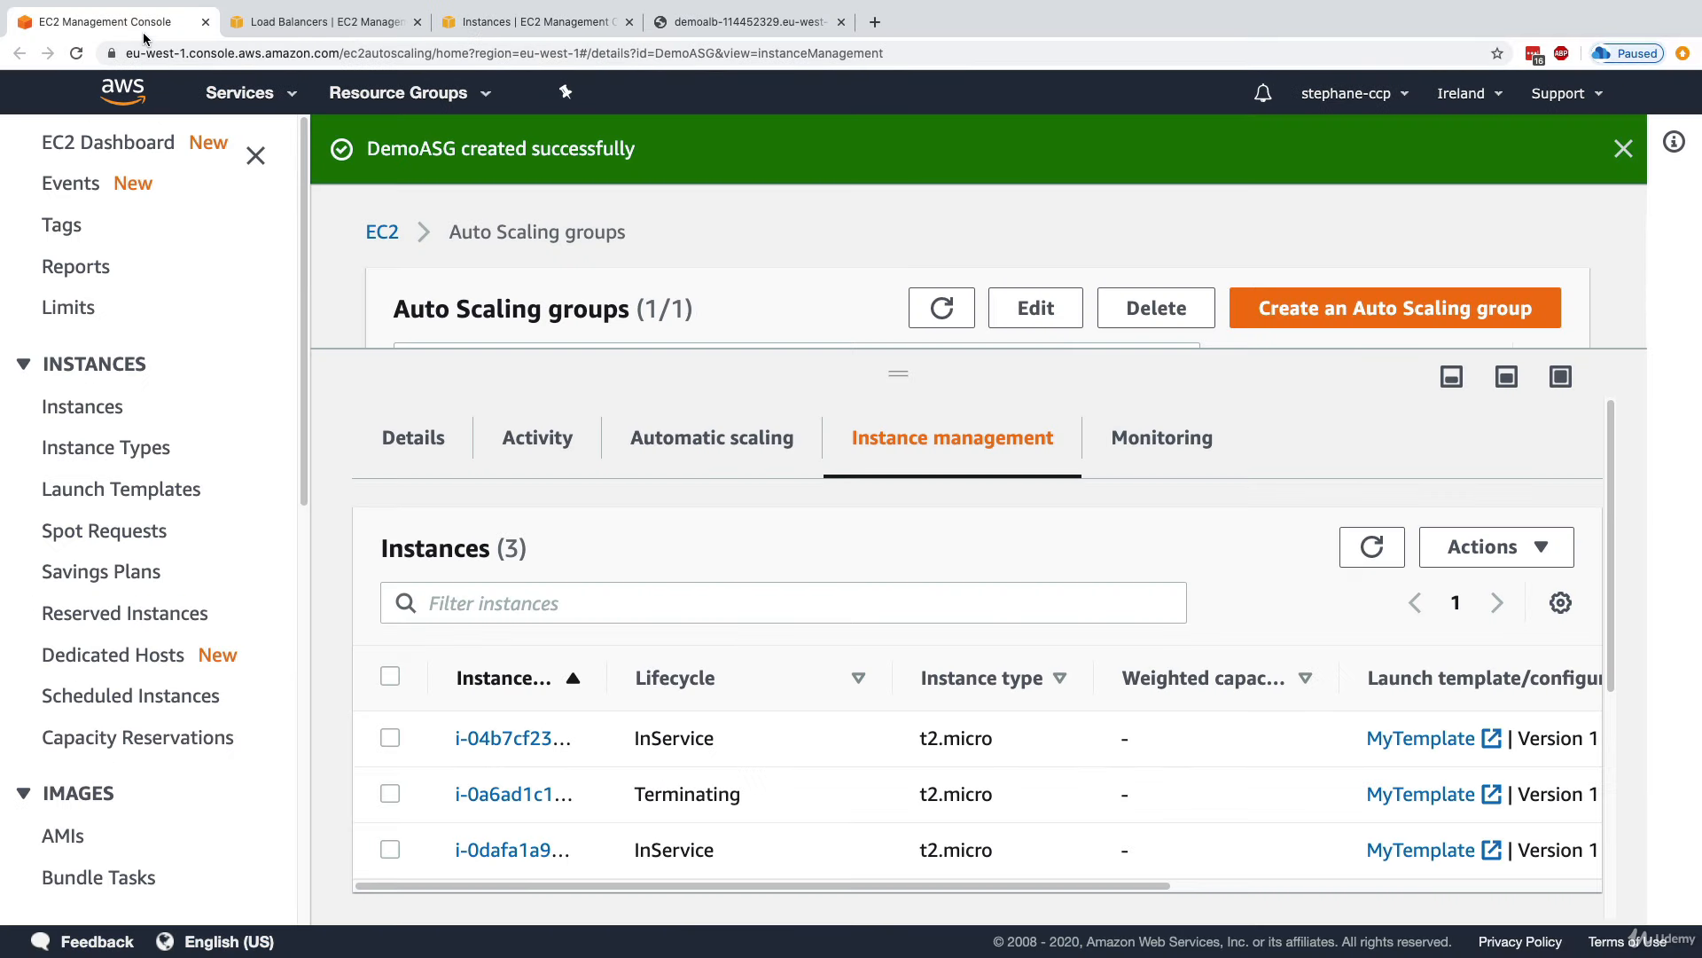
left_click_drag(830, 368, 816, 593)
left_click_drag(799, 531, 641, 530)
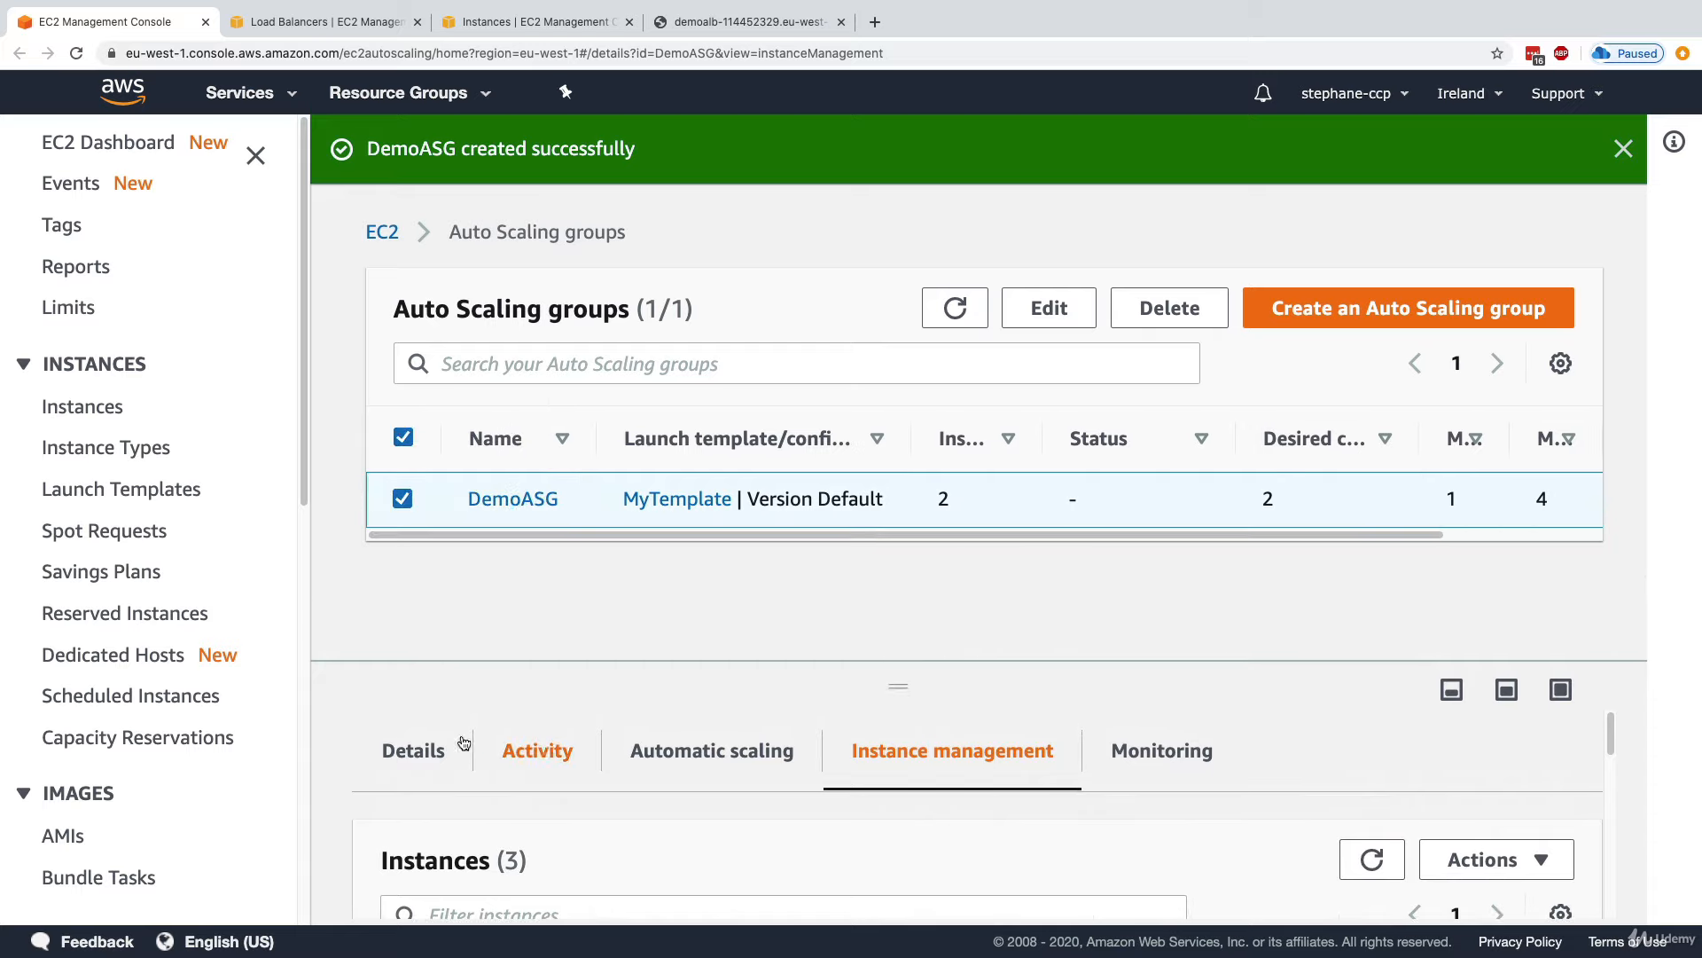
left_click(416, 745)
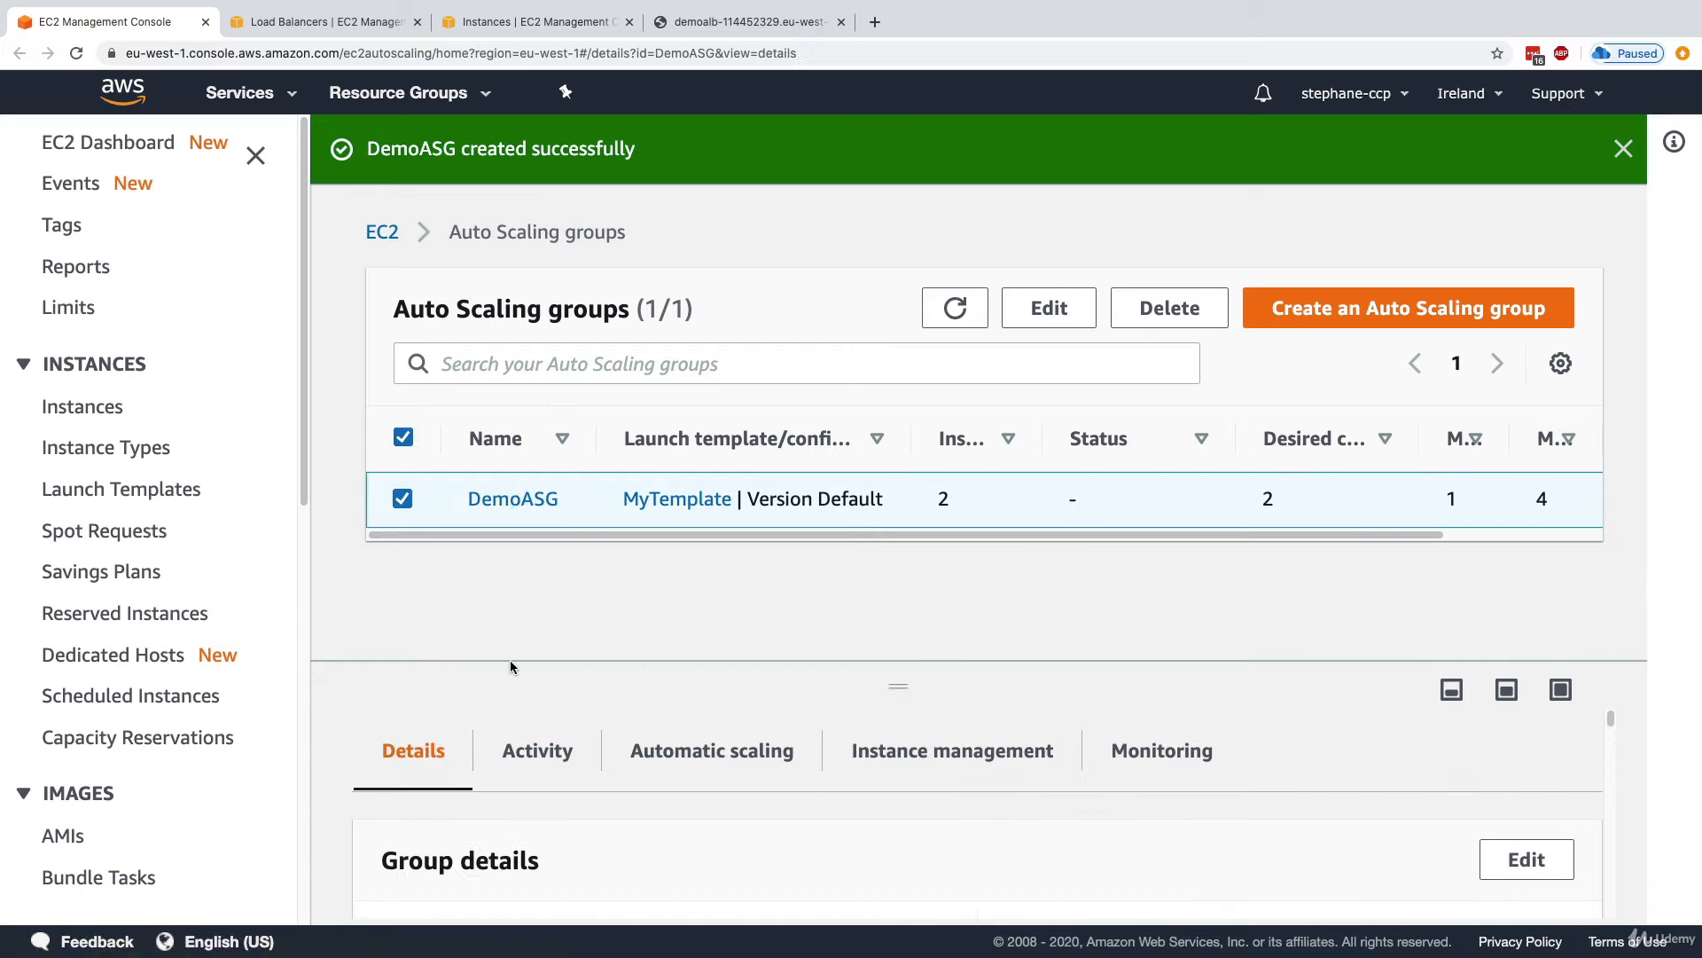
left_click_drag(514, 660, 575, 435)
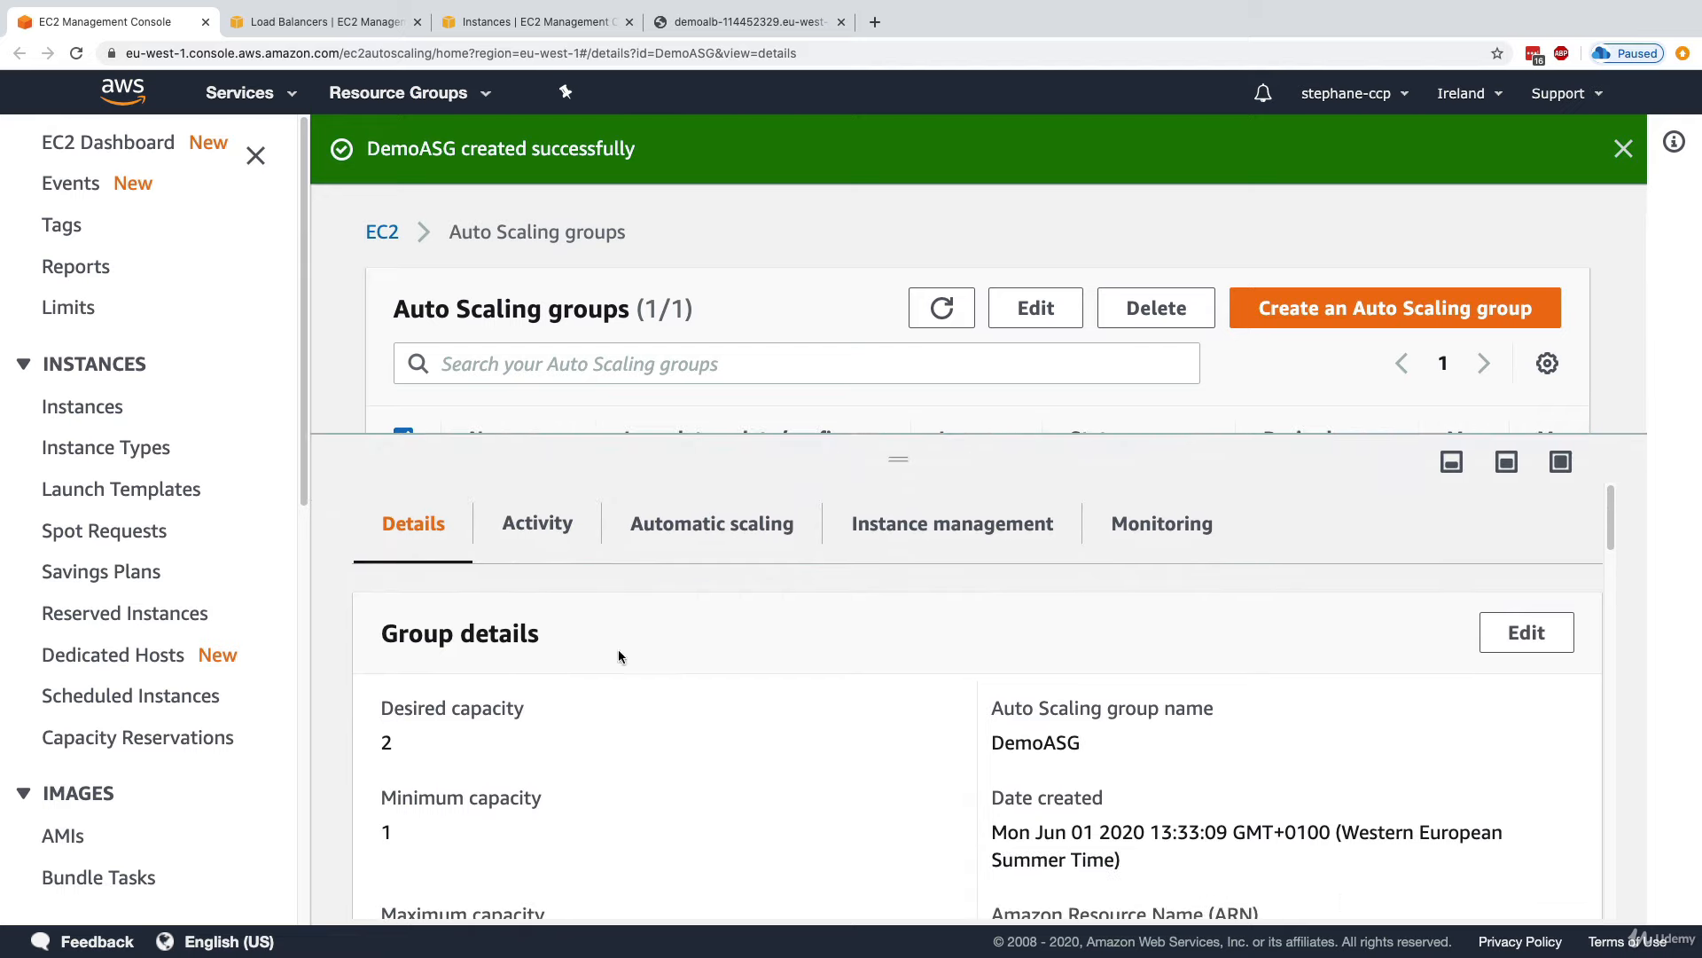
Edit the DemoASG group size and set the desired capacity to 4.
left_click(1525, 634)
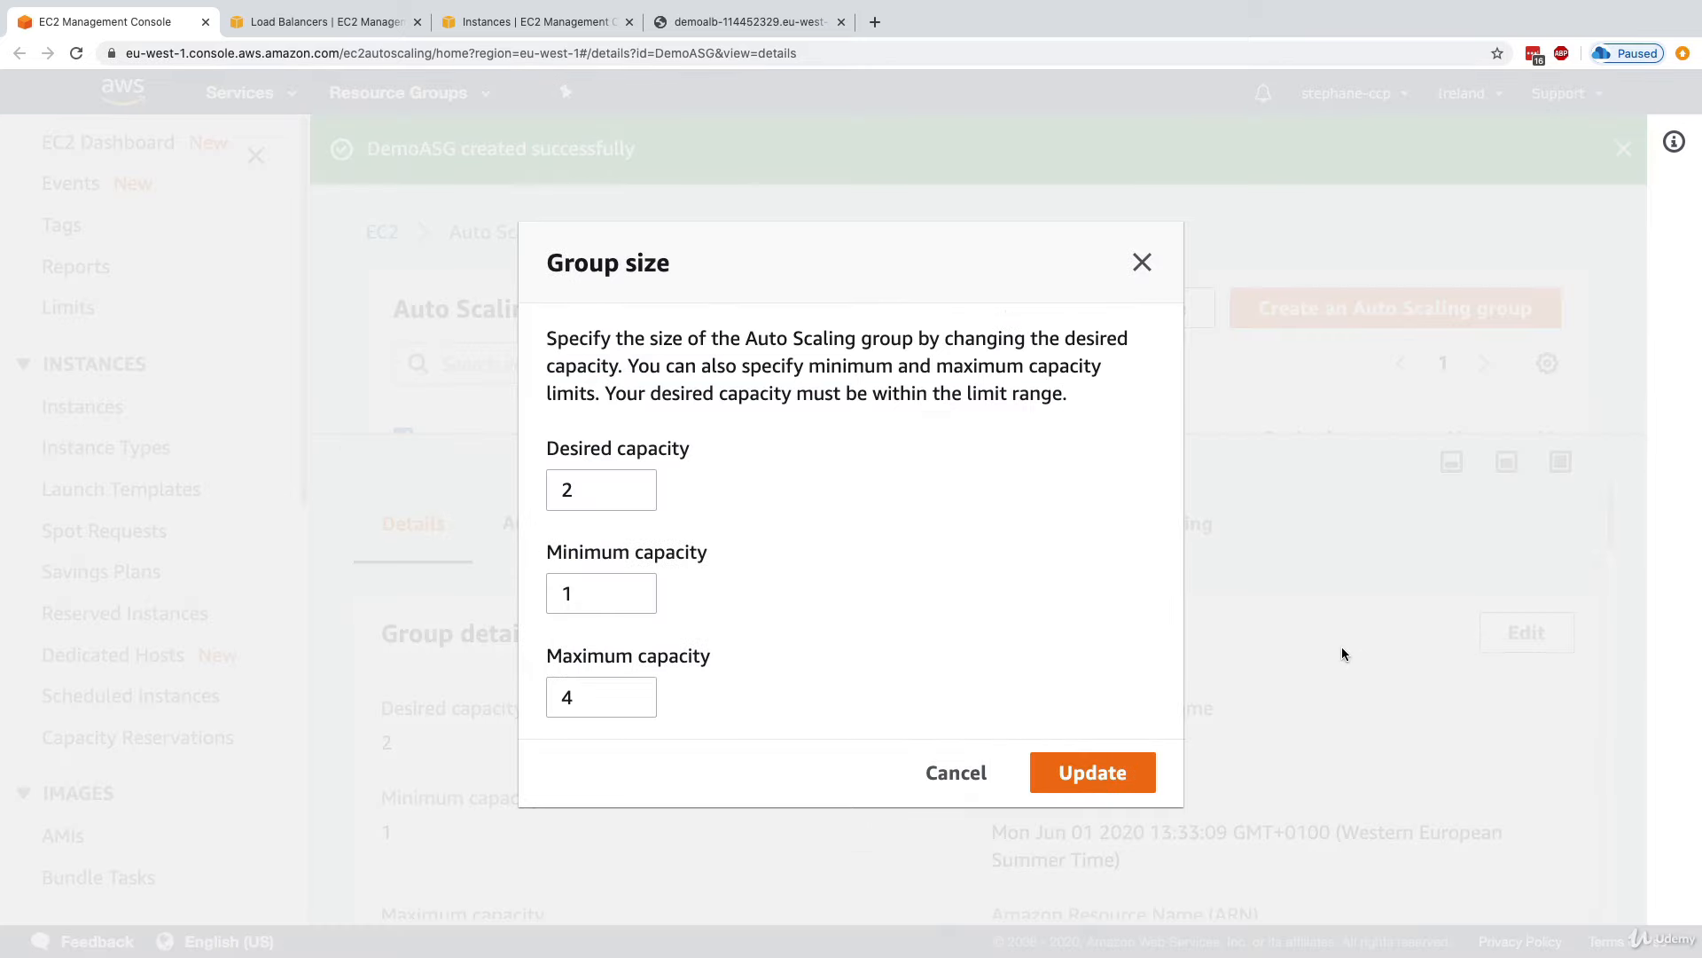
left_click(633, 497)
left_click(633, 483)
double_click(633, 484)
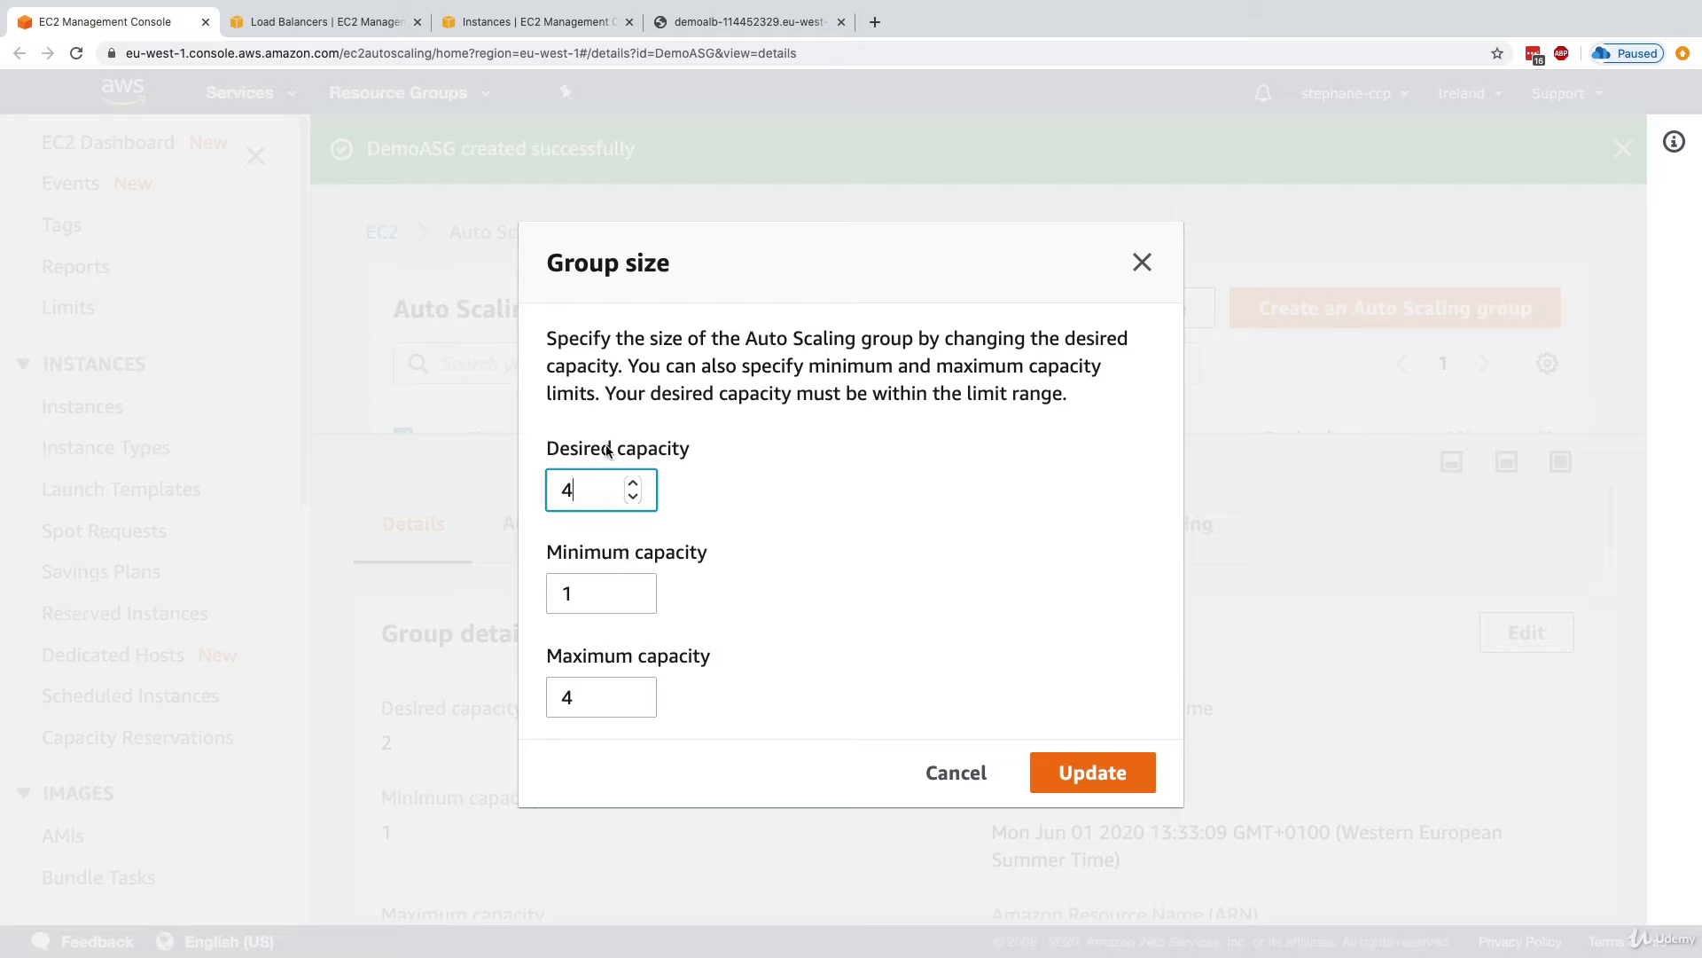
left_click(584, 464)
left_click_drag(582, 485, 553, 482)
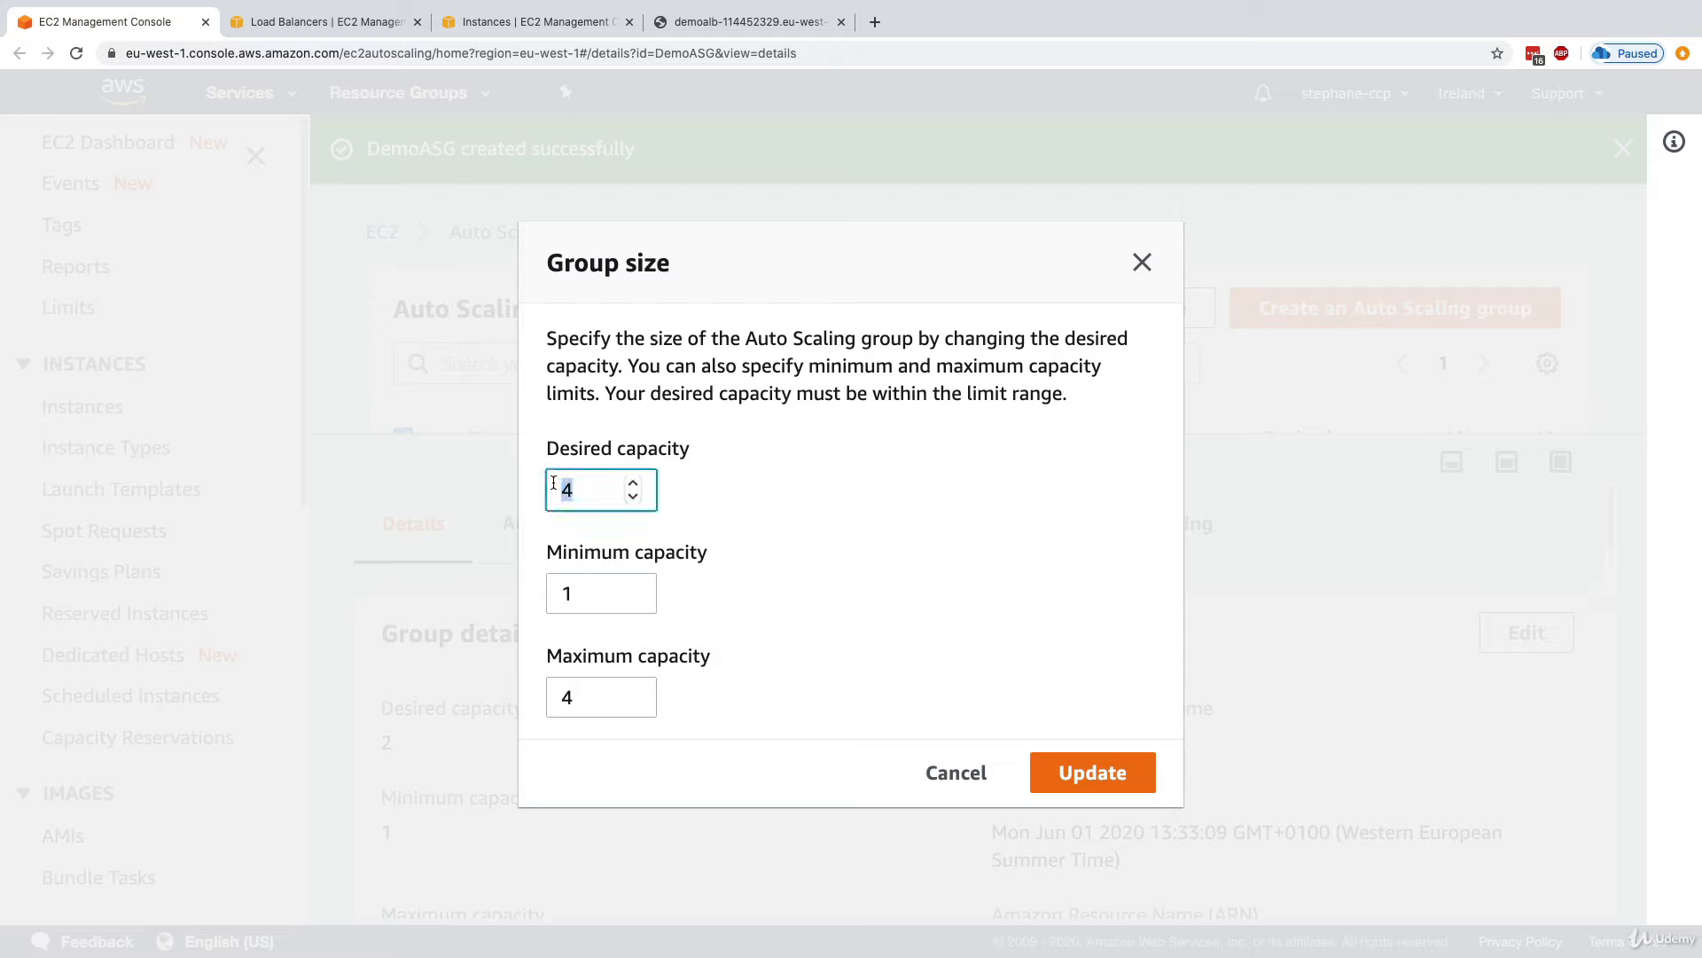